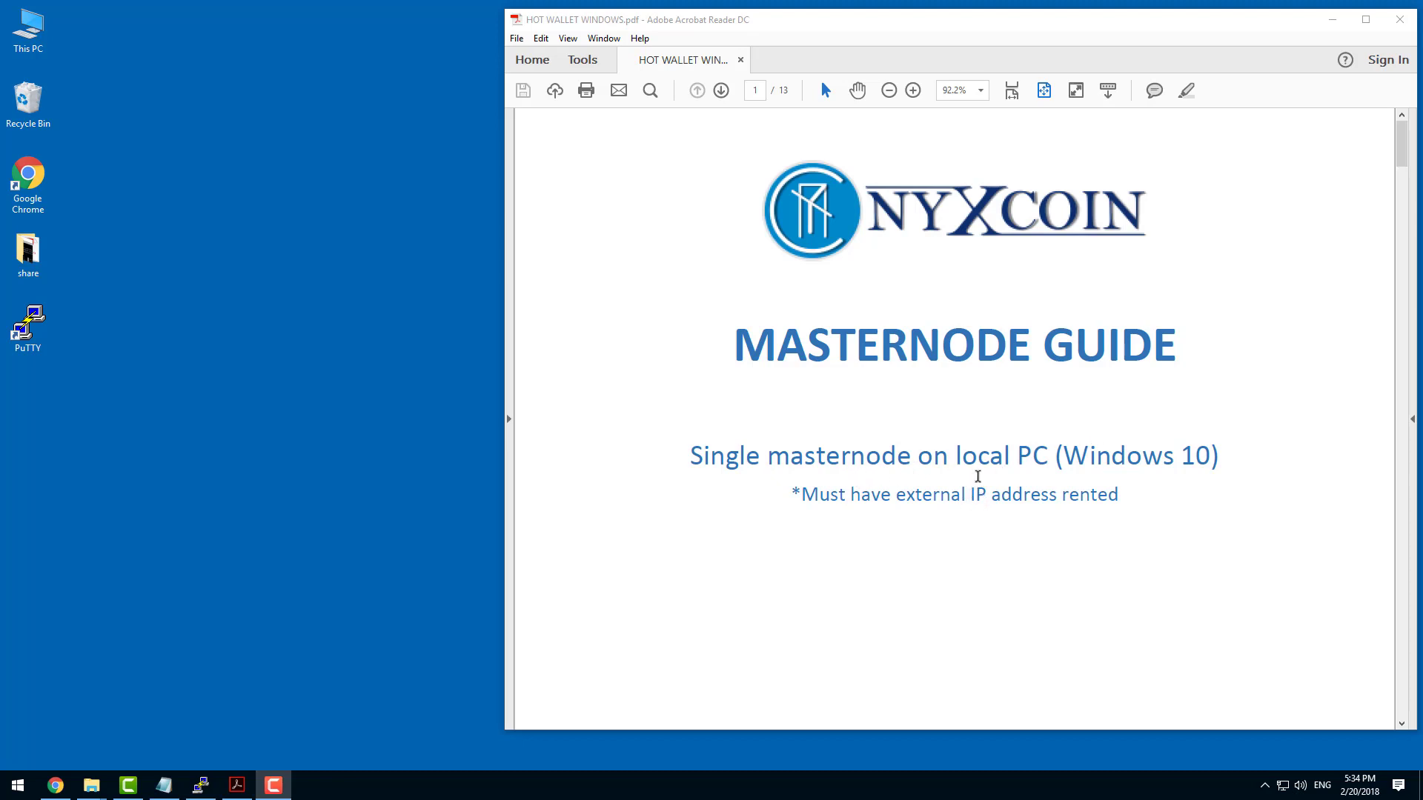
Read through the prerequisites page of the Nyxcoin masternode guide, marking the internet service provider note.
scroll(974, 467, "down", 3)
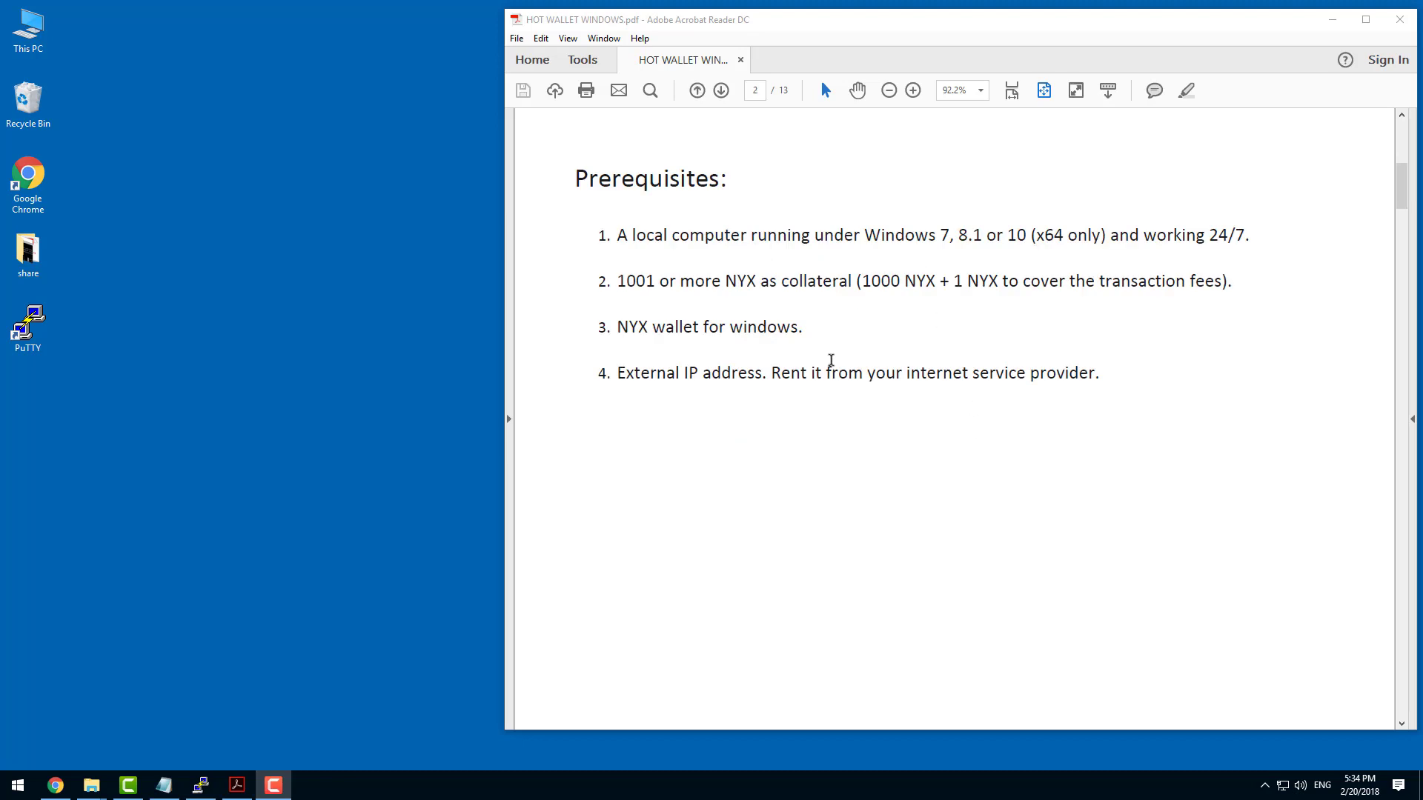
left_click_drag(1100, 374, 952, 375)
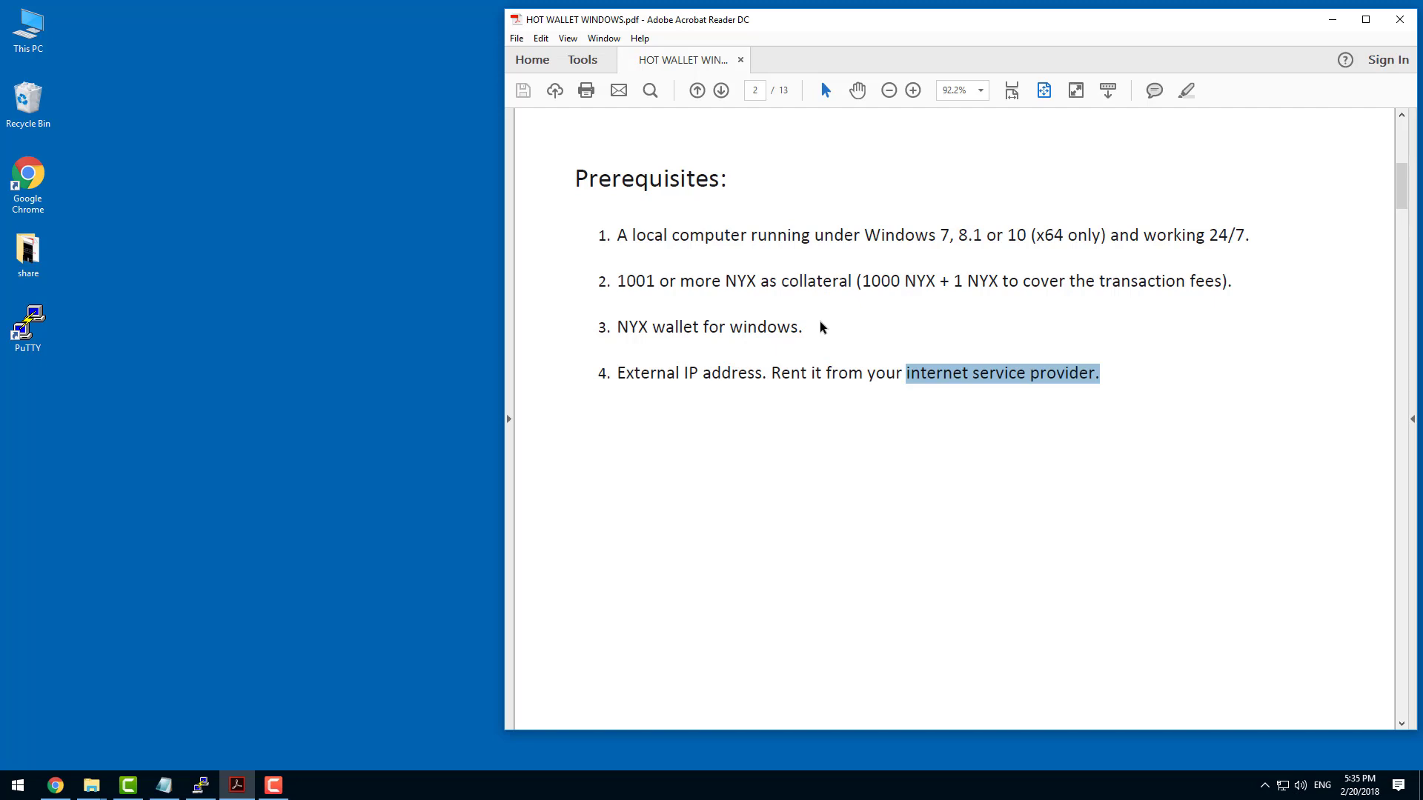
scroll(834, 308, "down", 3)
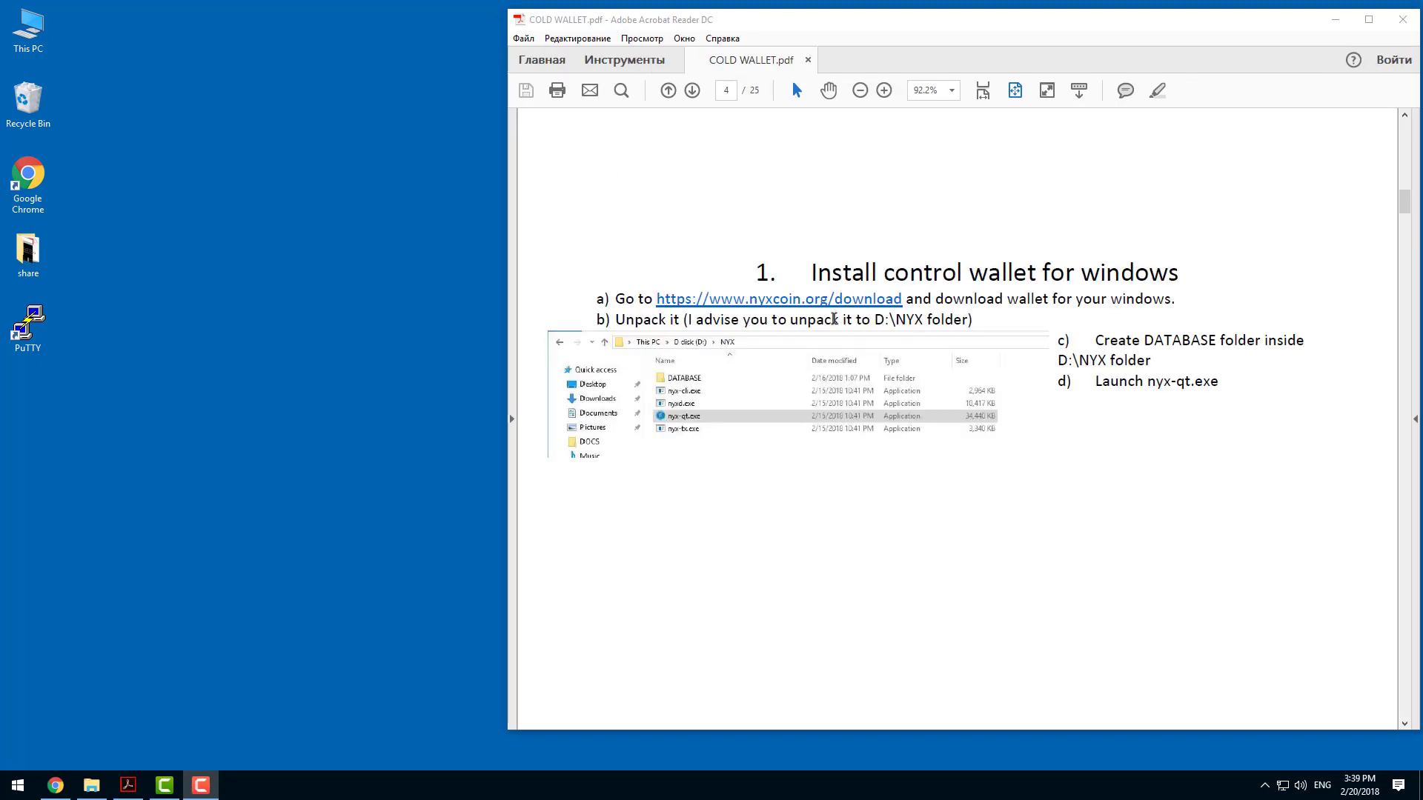
Open the nyxcoin.org download page linked in the guide and download the 64-bit Windows wallet.
left_click(831, 304)
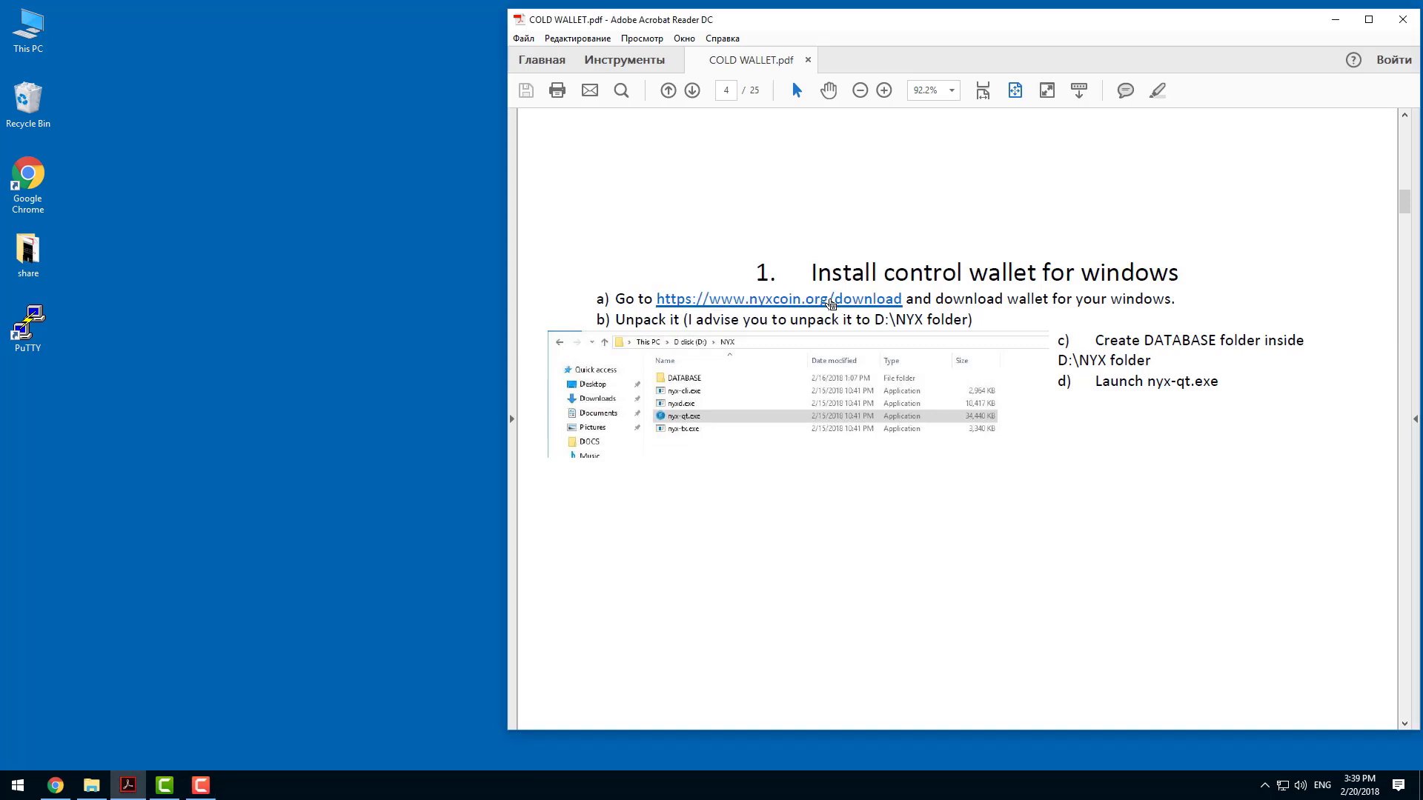
left_click(960, 433)
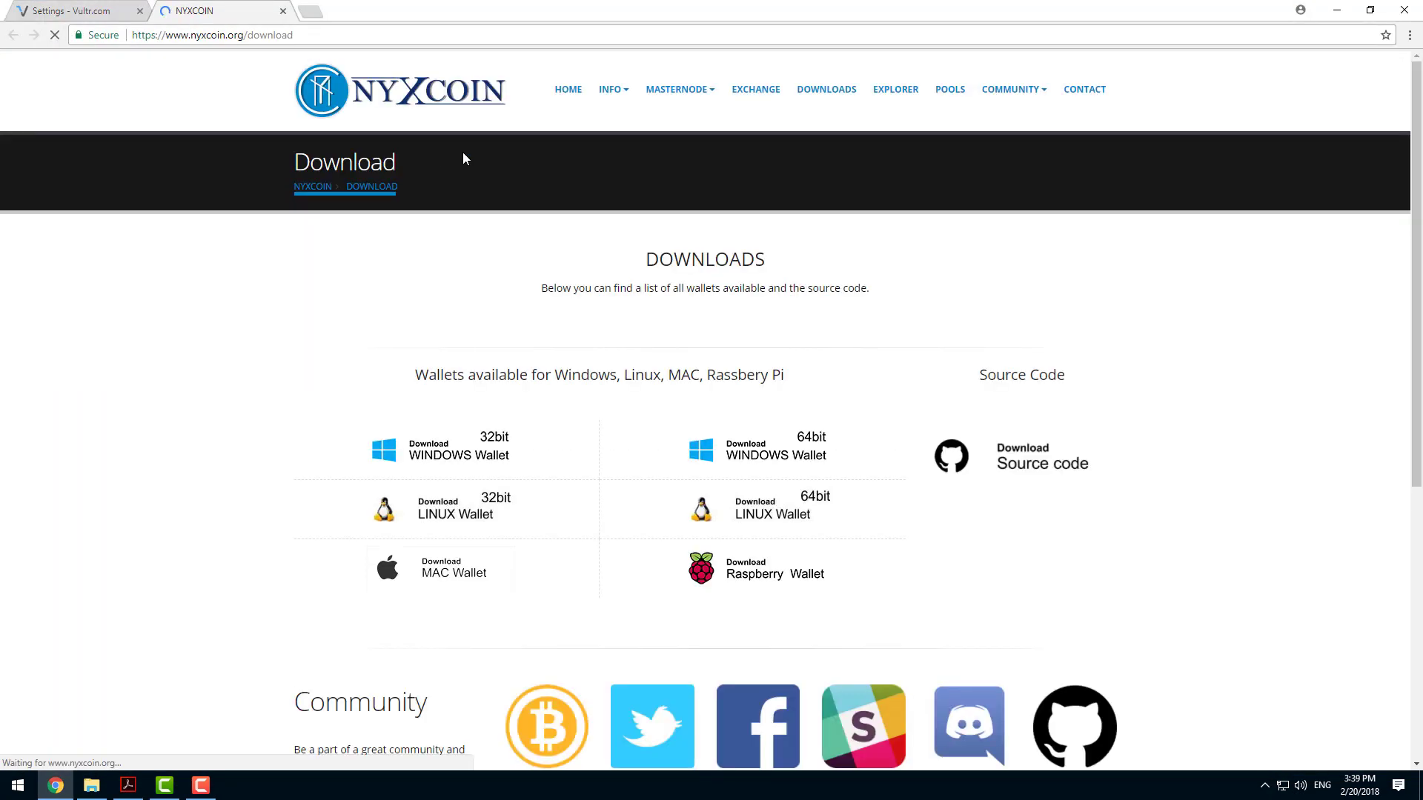
left_click(833, 102)
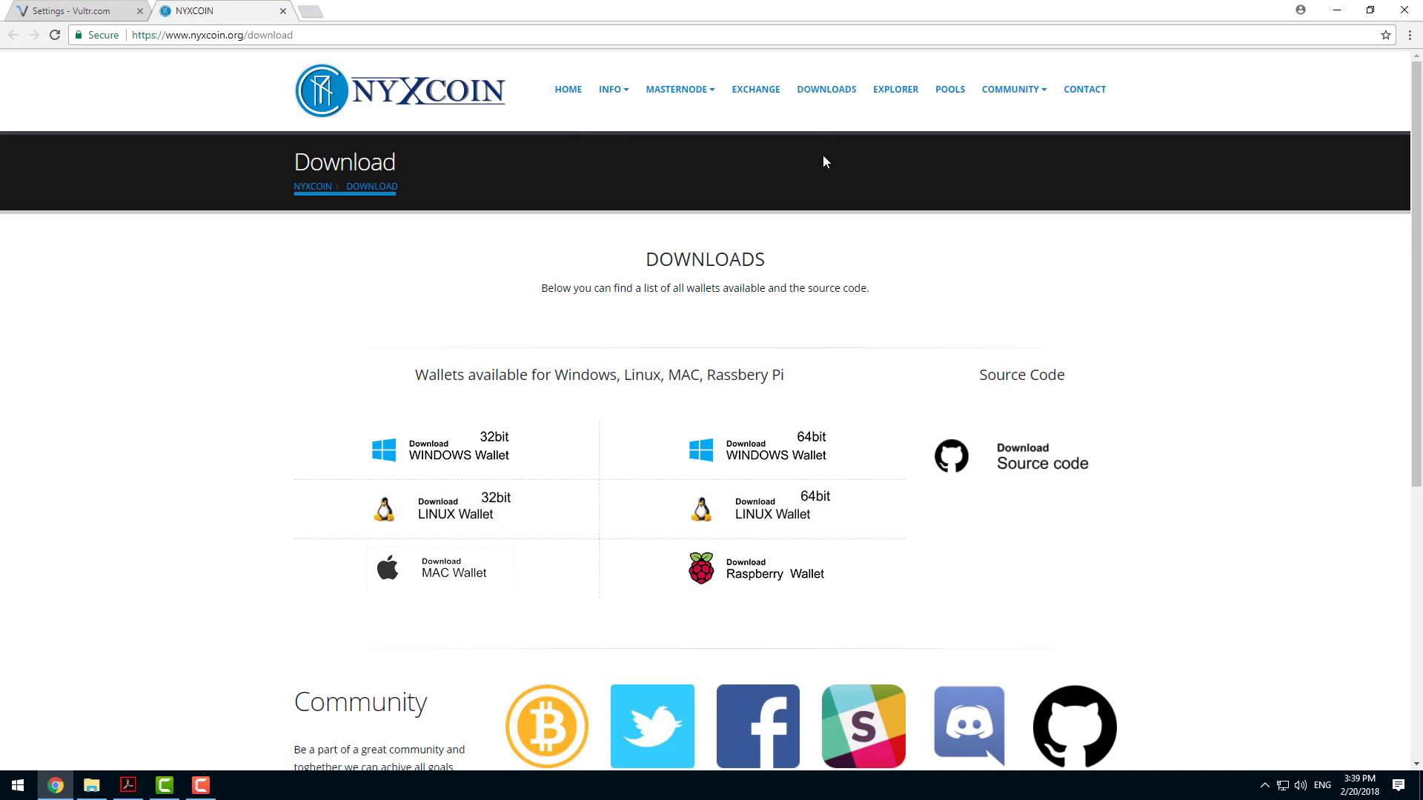
scroll(630, 237, "down", 2)
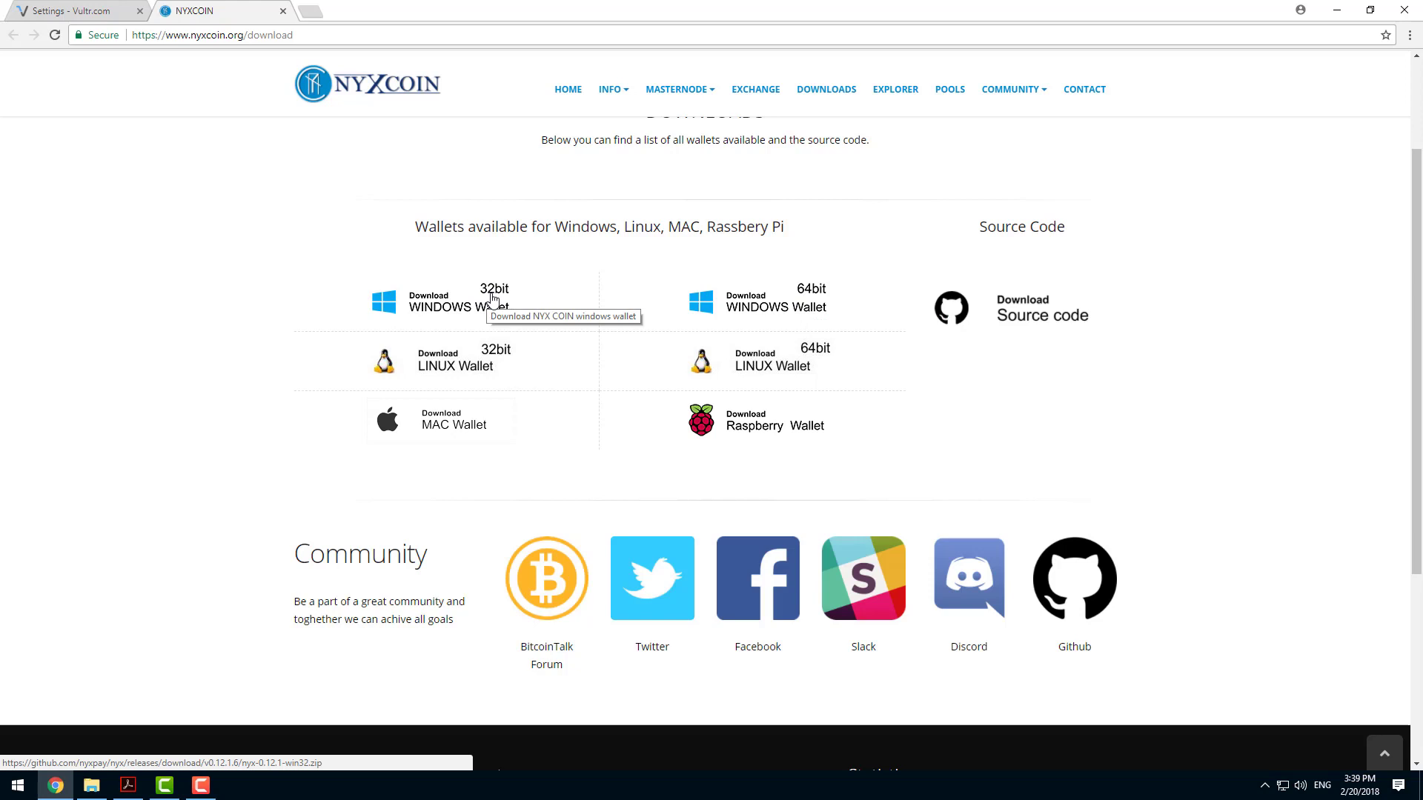
left_click(806, 299)
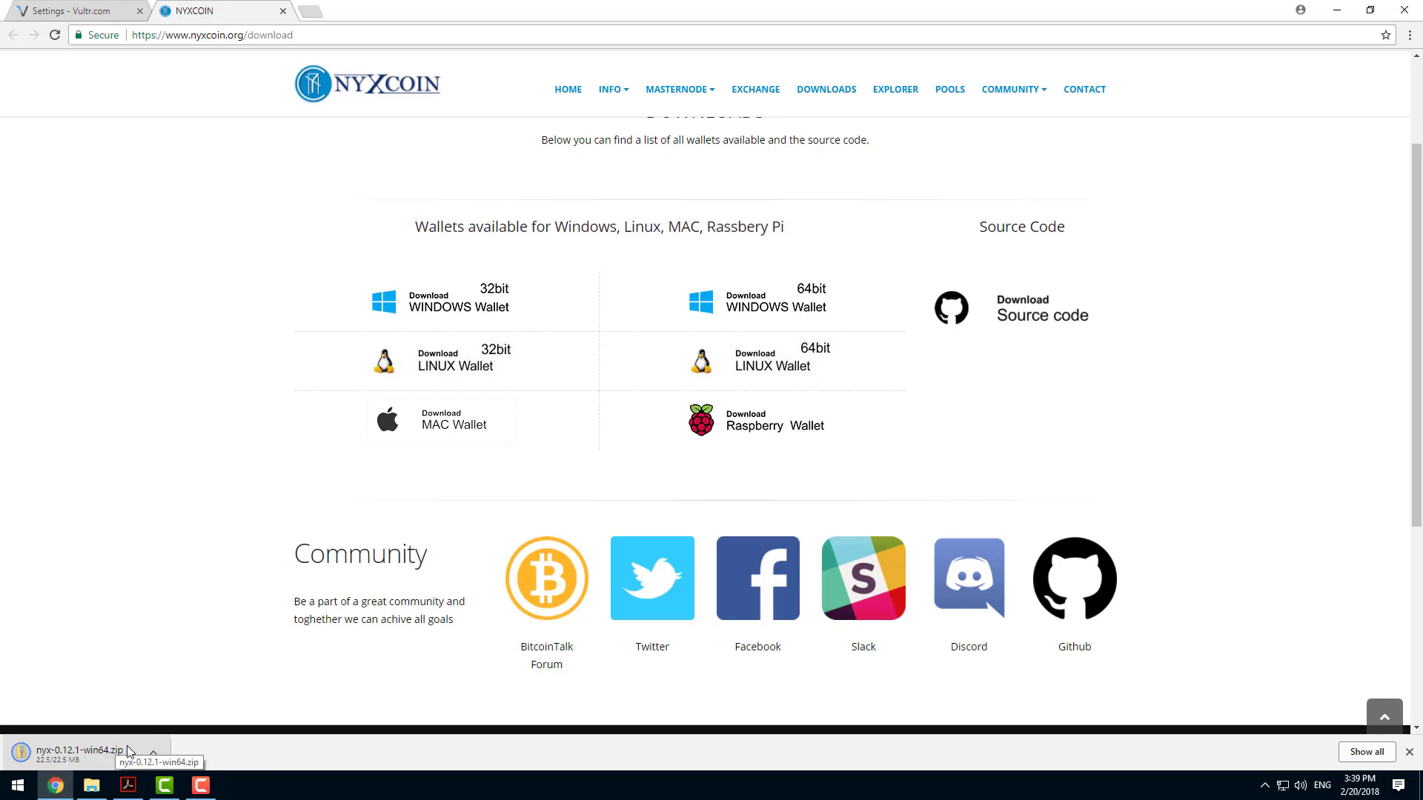
Show the downloaded nyx-0.12.1-win64.zip in its folder and extract all of its contents there.
left_click(155, 750)
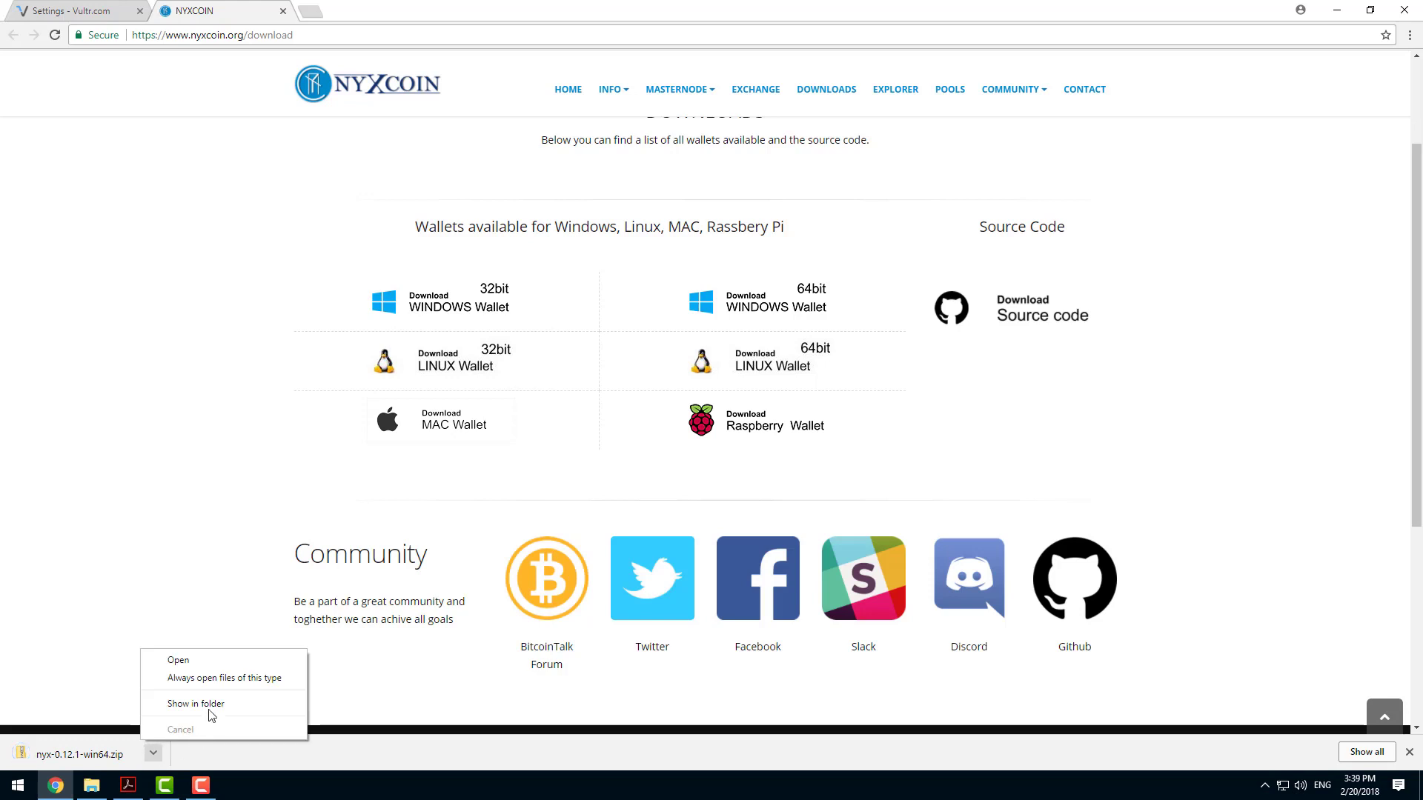
left_click(210, 712)
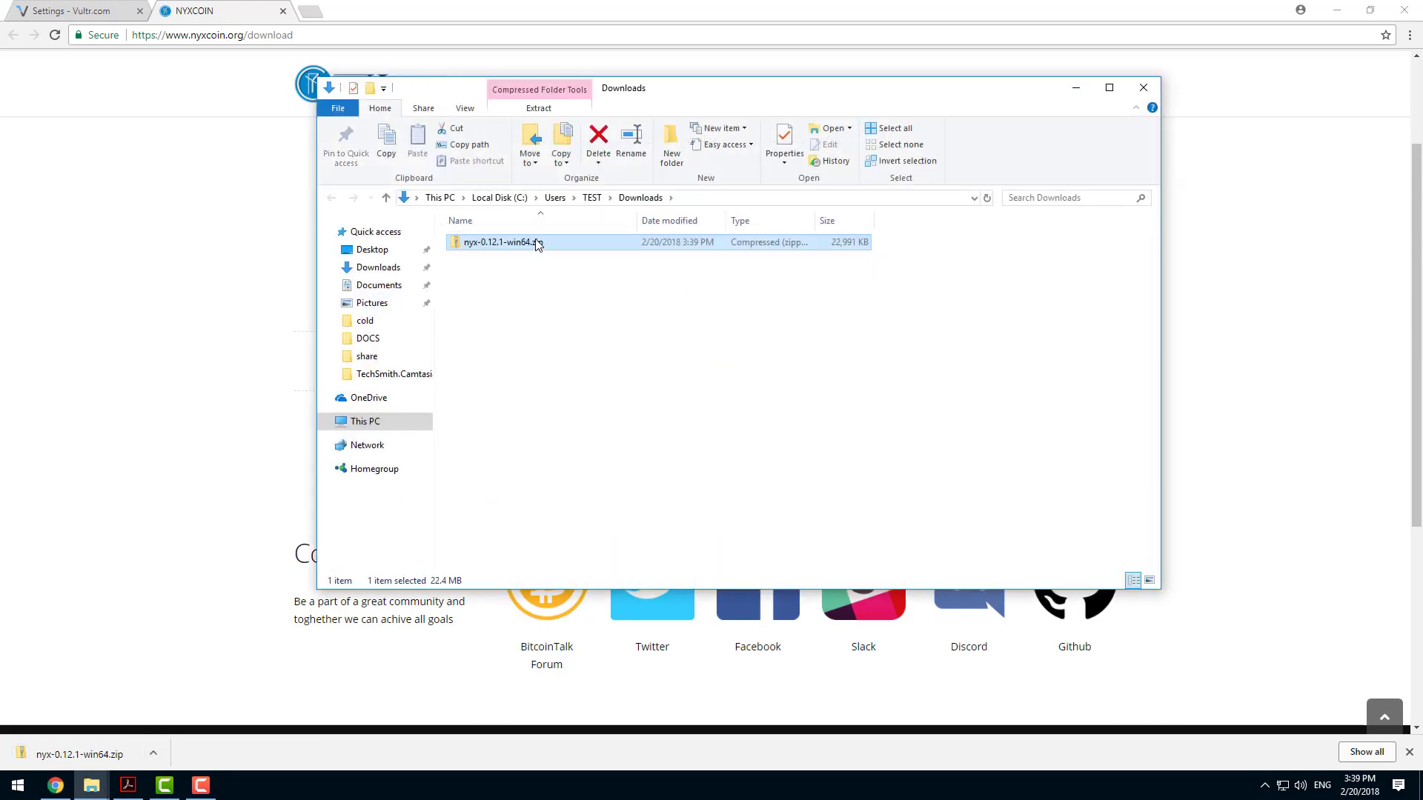
right_click(538, 245)
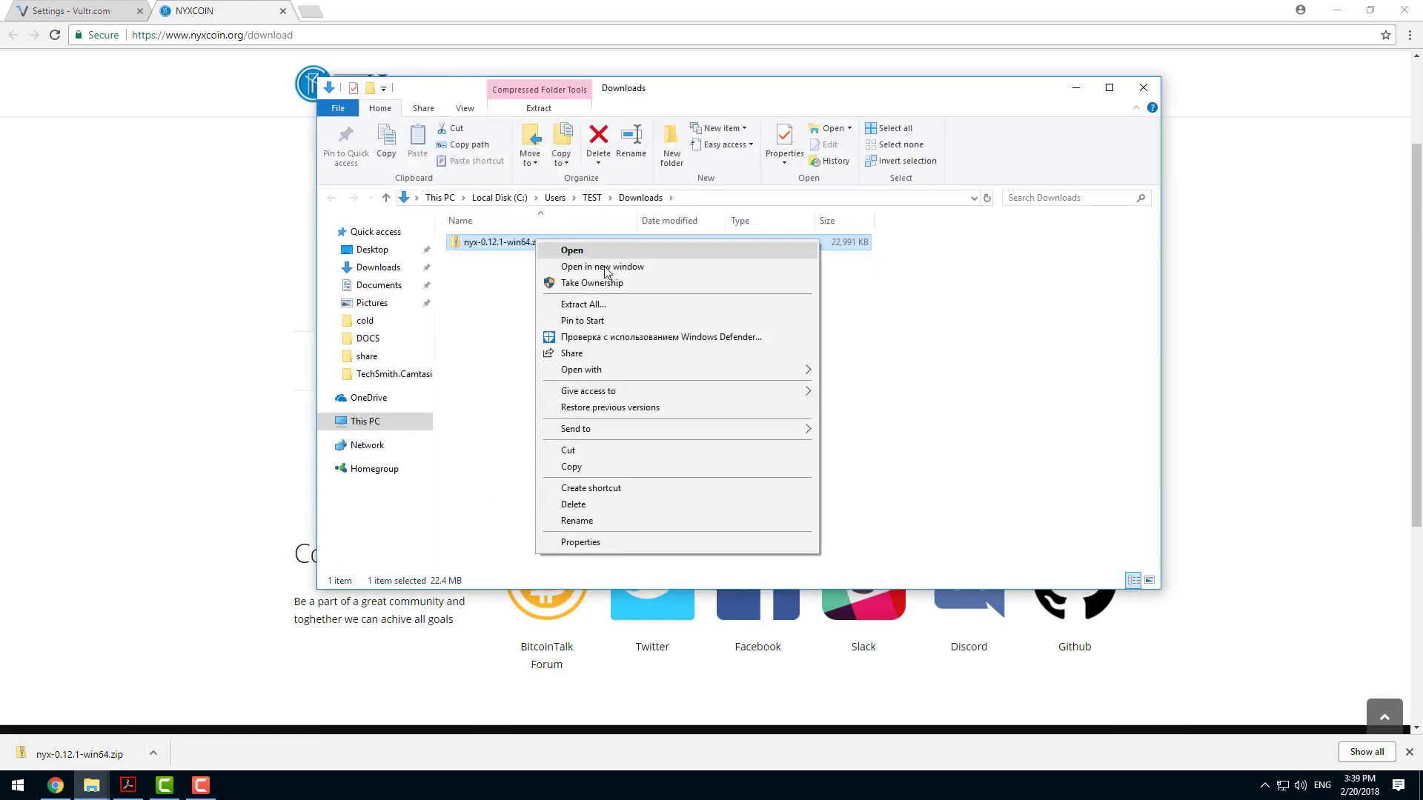
left_click(619, 304)
left_click(844, 535)
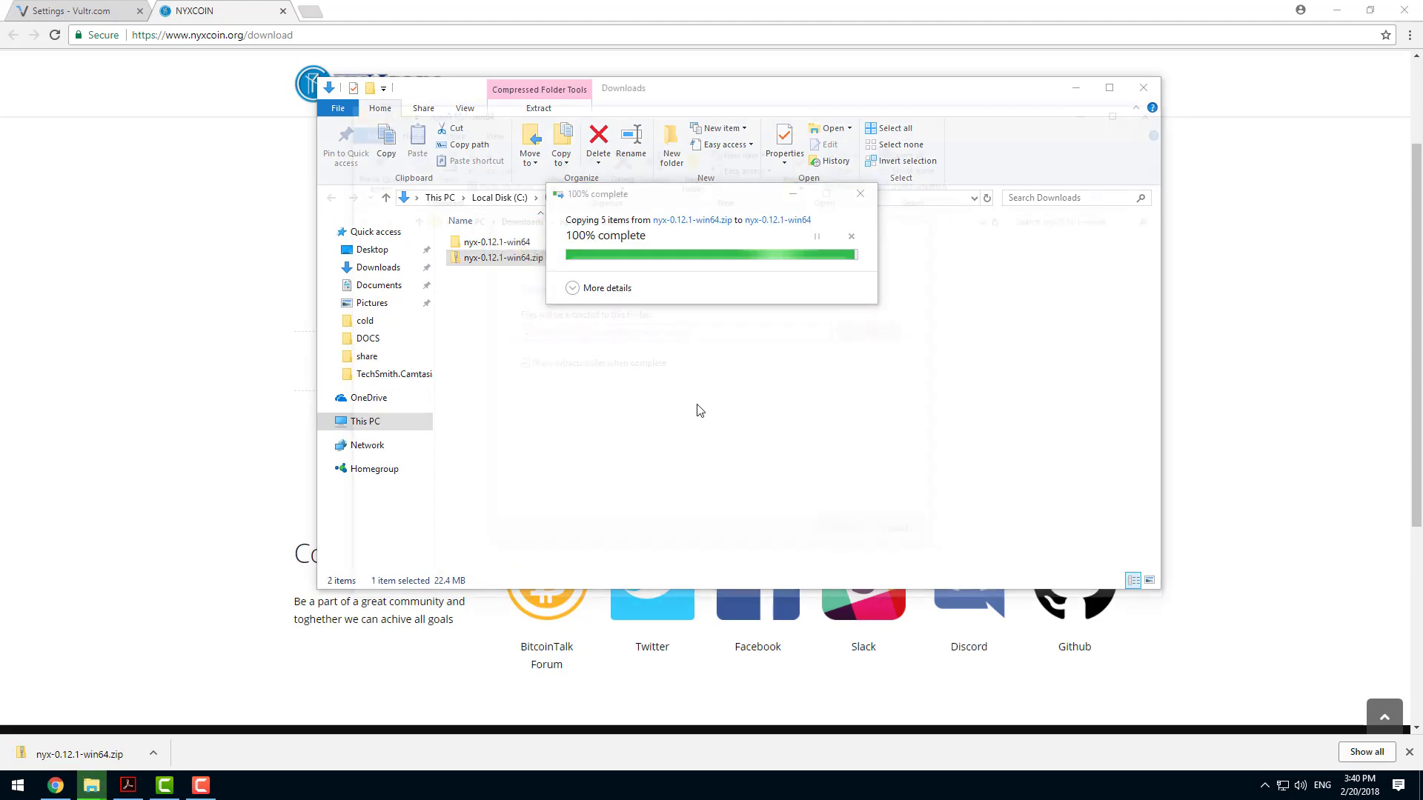
Copy all four executable files from the extracted nyx-0.12.1 folder.
double_click(519, 263)
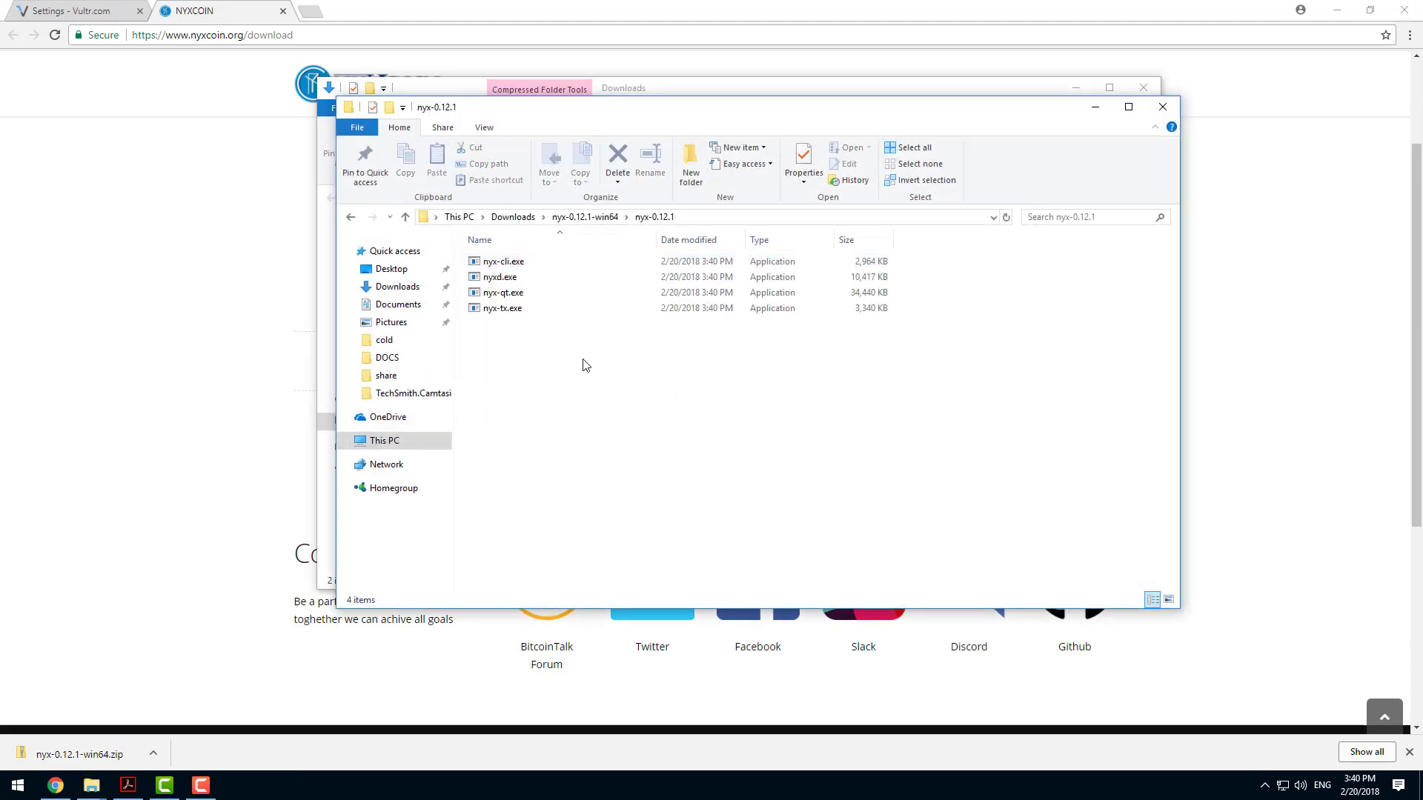
left_click_drag(583, 360, 497, 263)
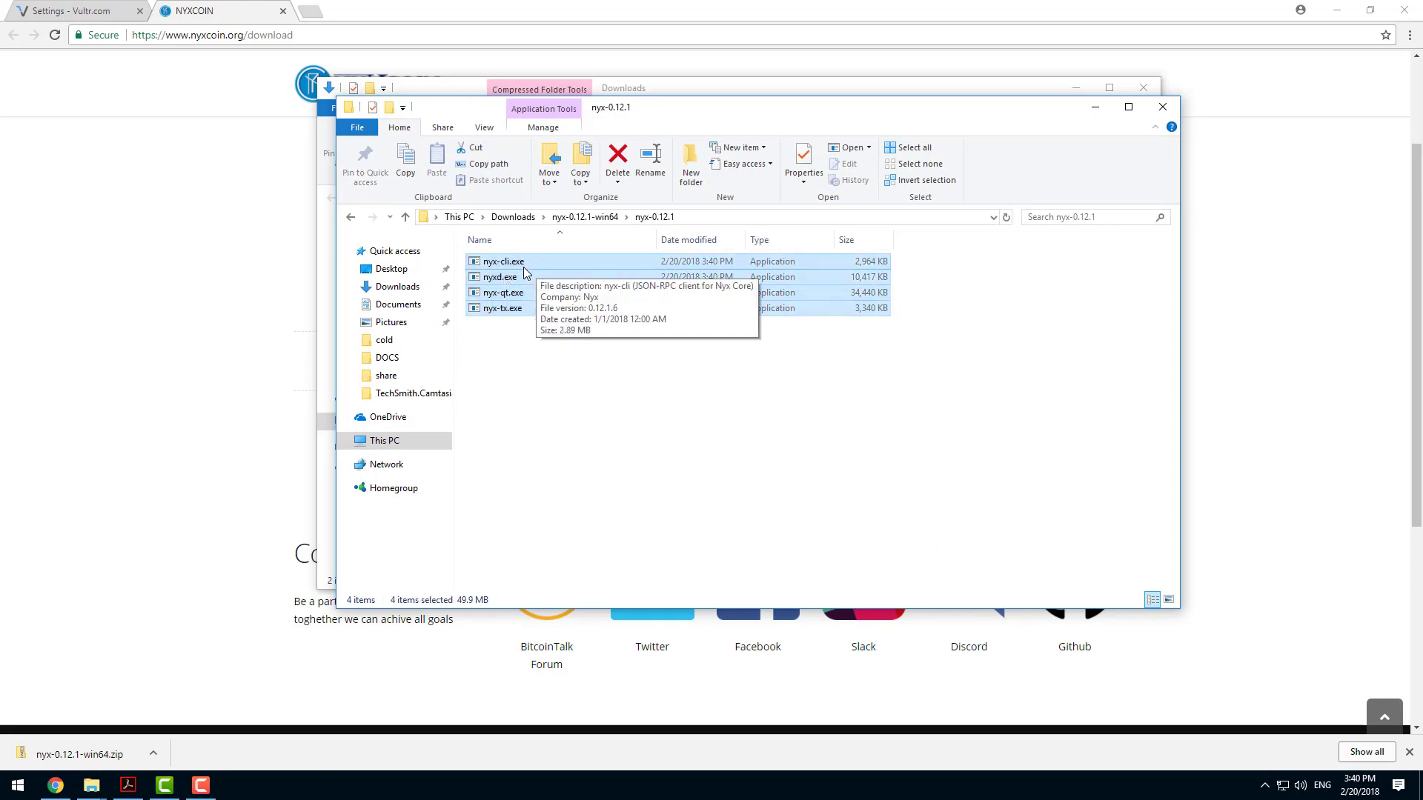
right_click(523, 273)
left_click(576, 410)
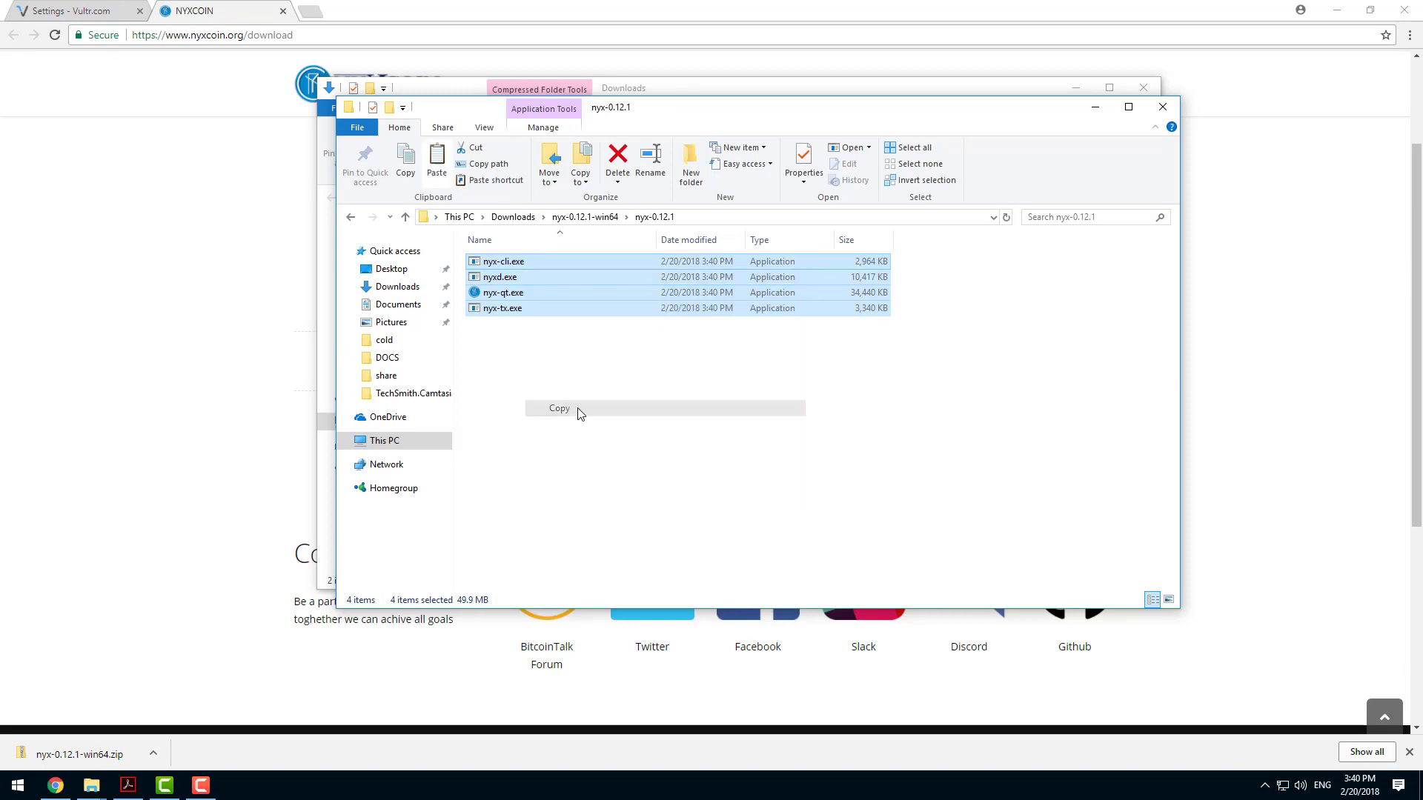
Create a folder named NYX on the D disk and paste the copied wallet files into it.
left_click(386, 441)
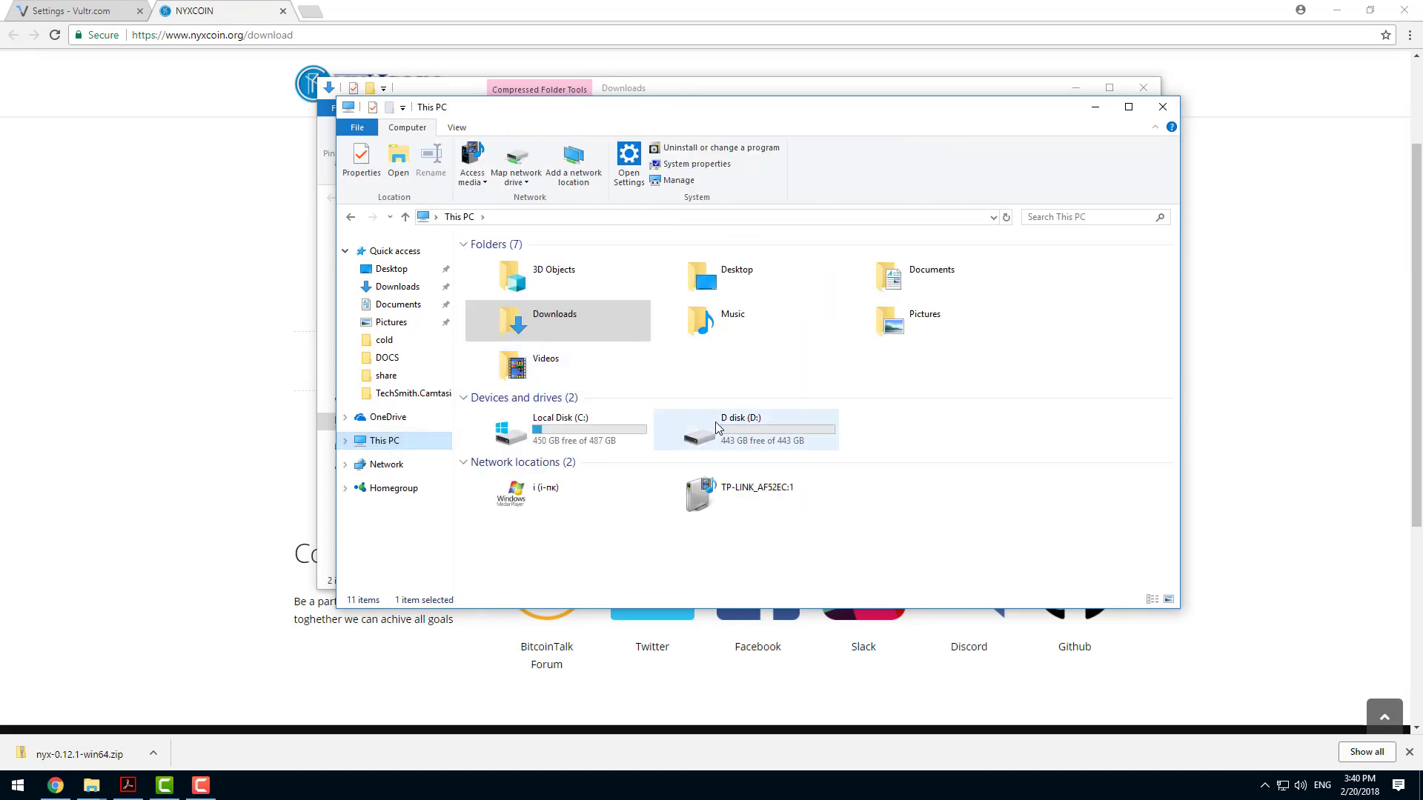
left_click(746, 430)
double_click(746, 428)
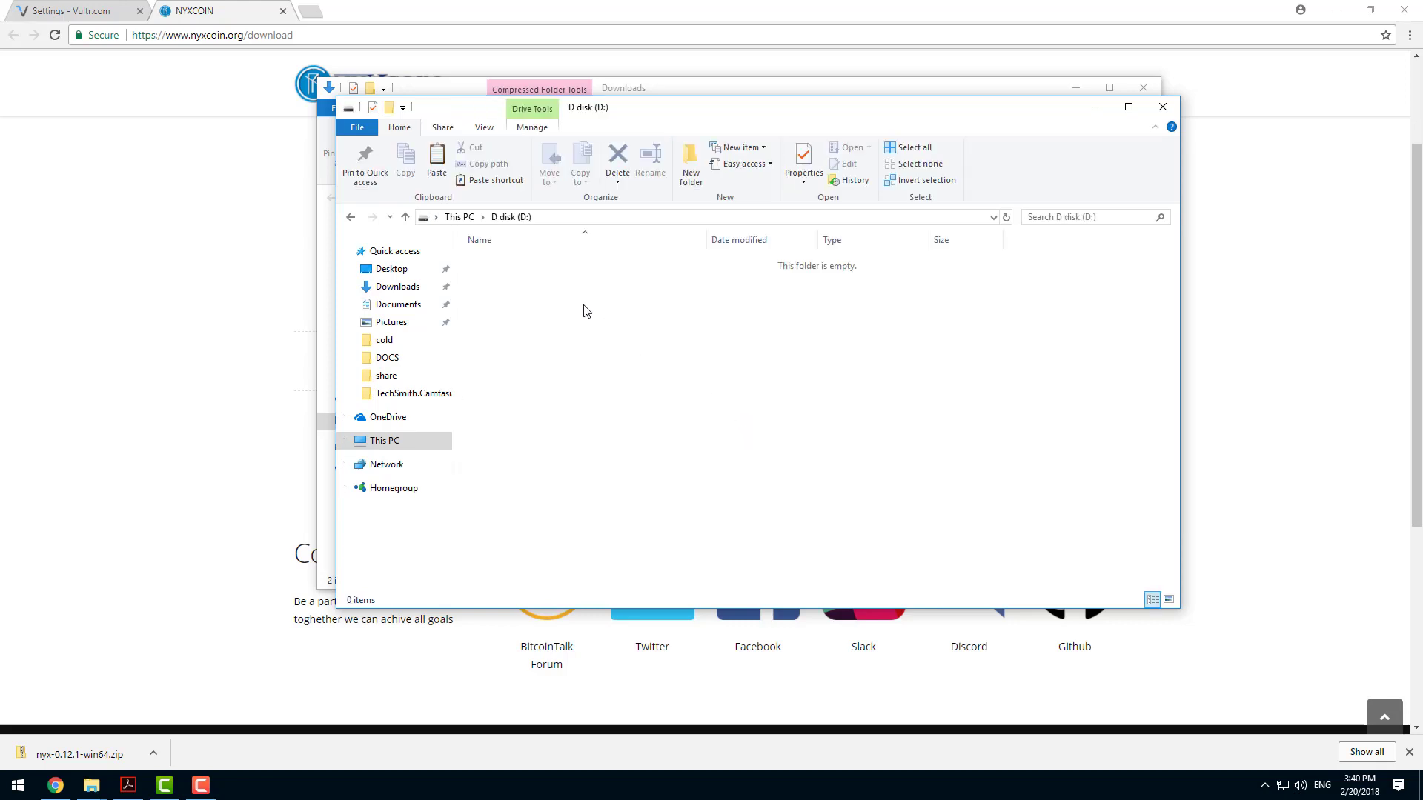
right_click(583, 307)
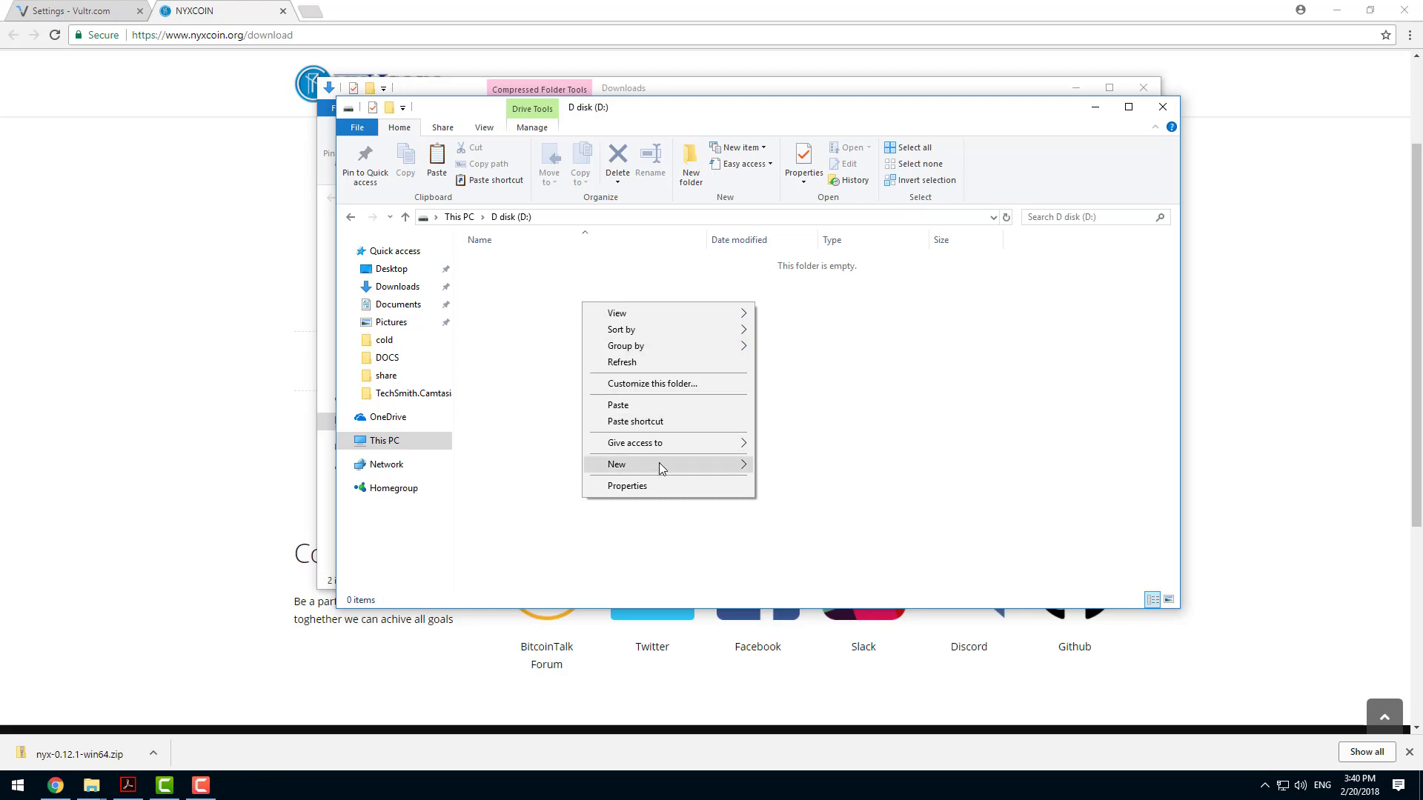
mouse_move(663, 467)
left_click(764, 466)
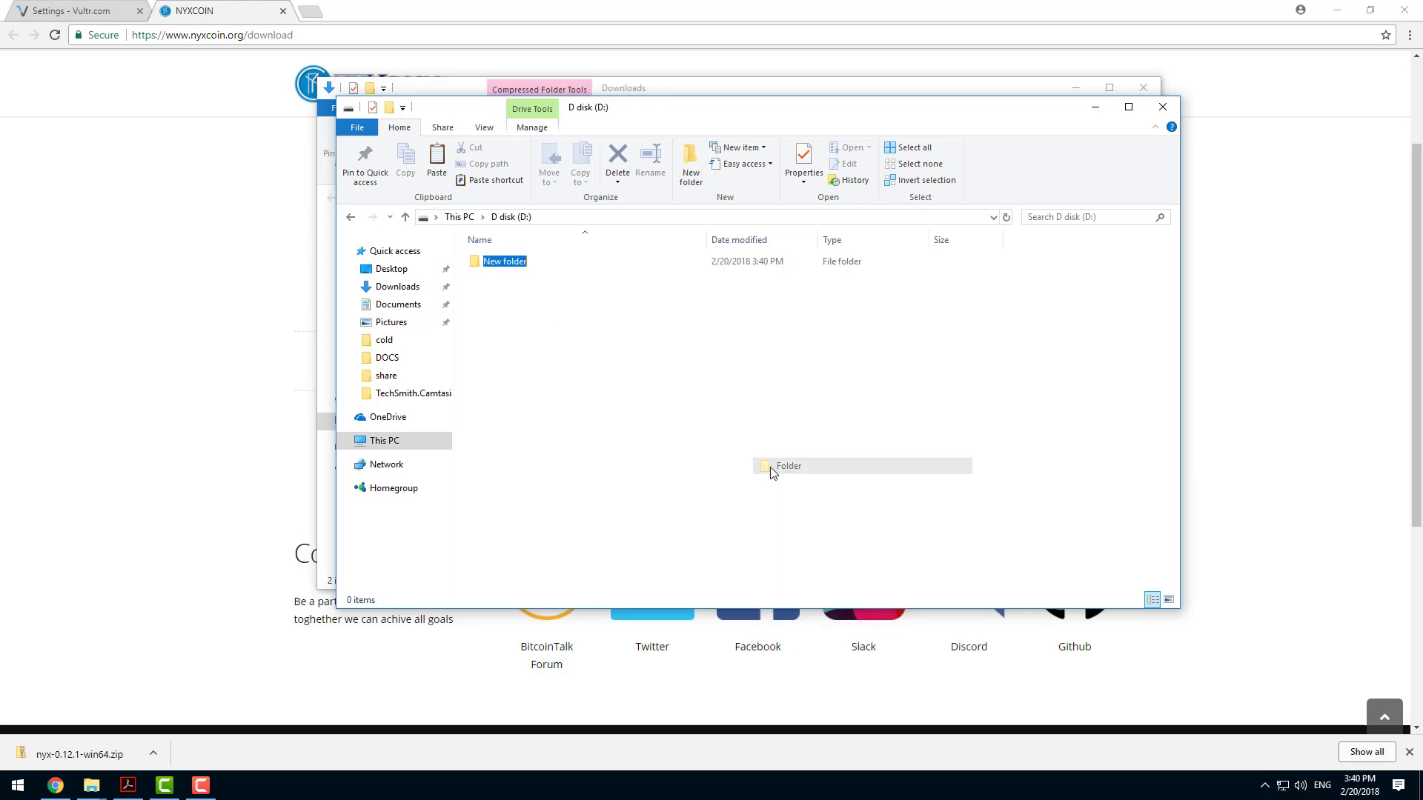
type("NYX")
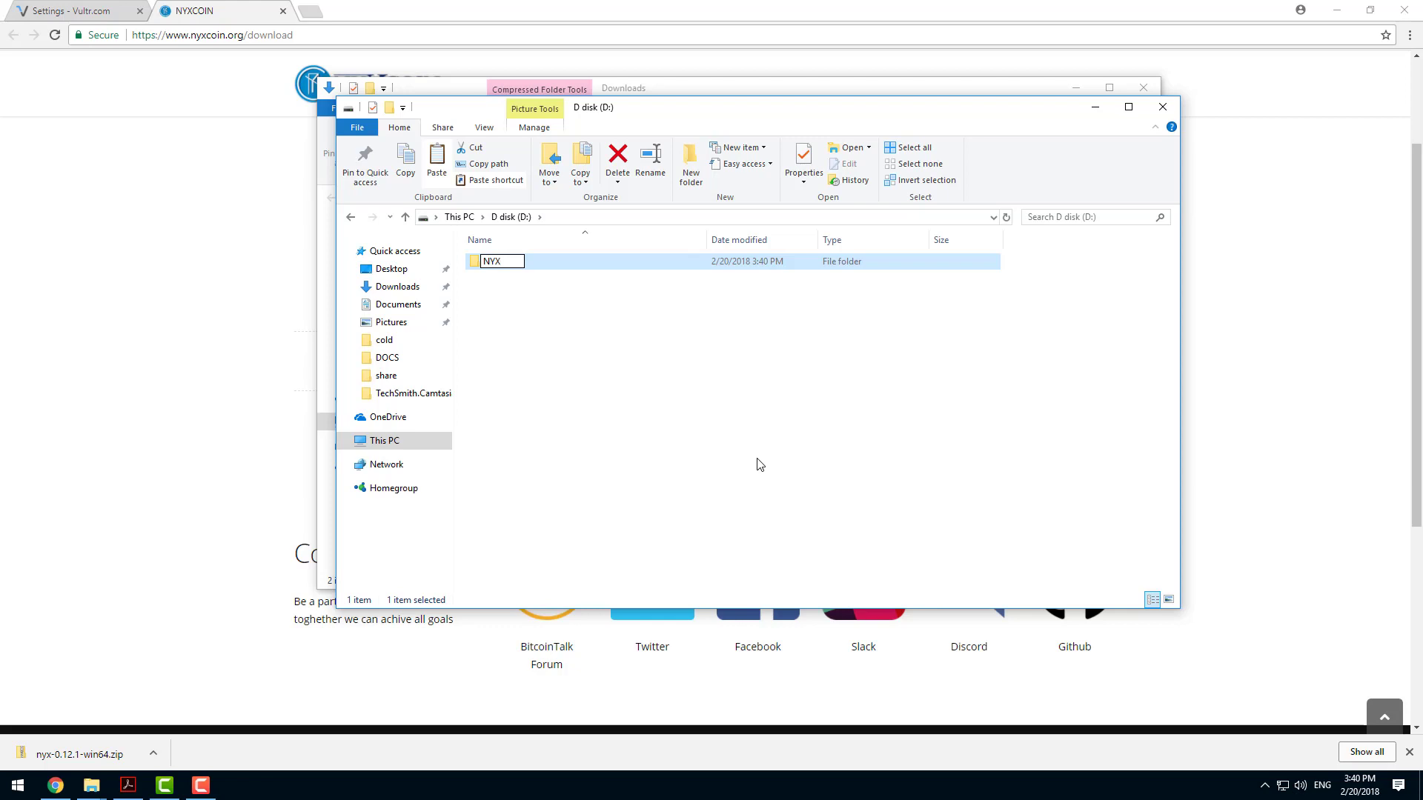
key("Return")
key("Return")
right_click(642, 334)
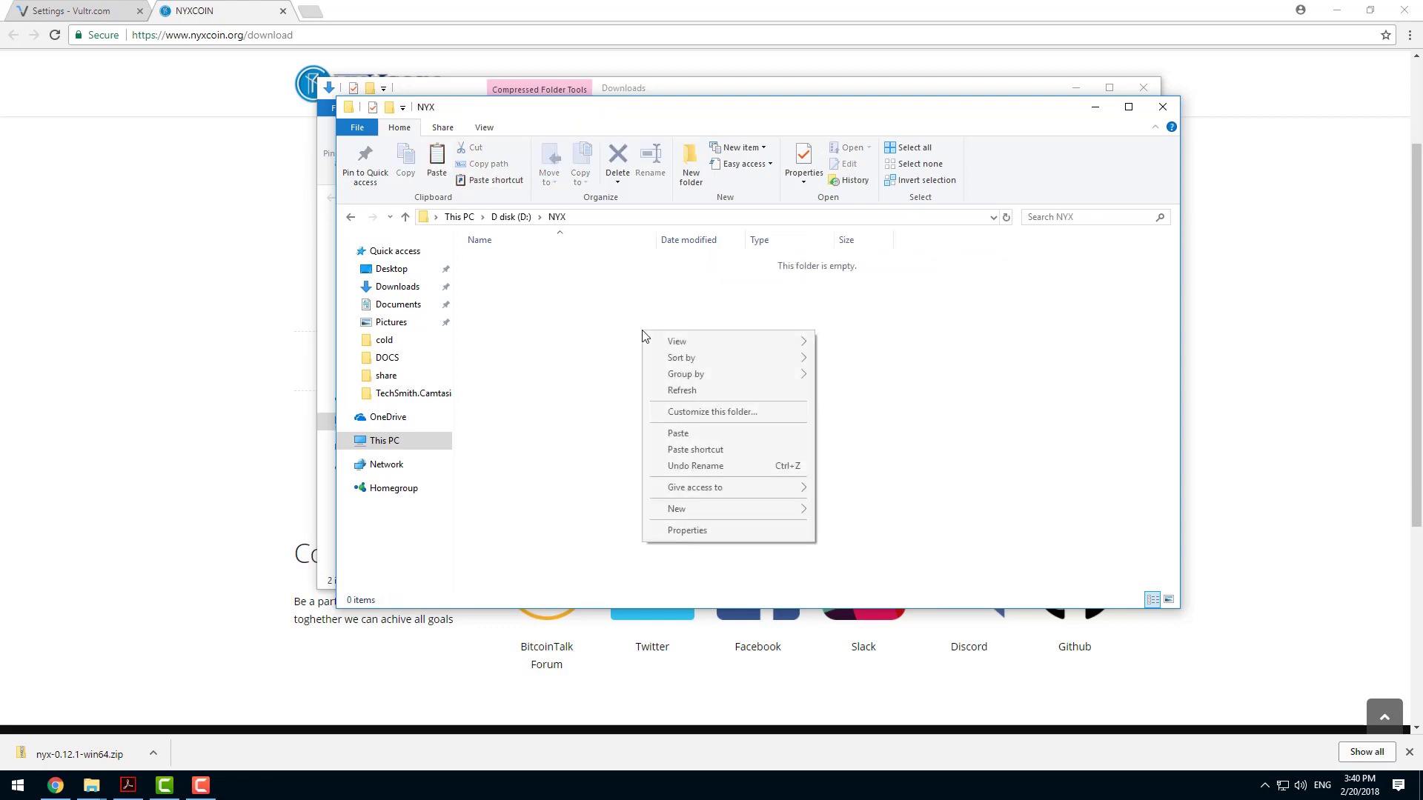
left_click(678, 434)
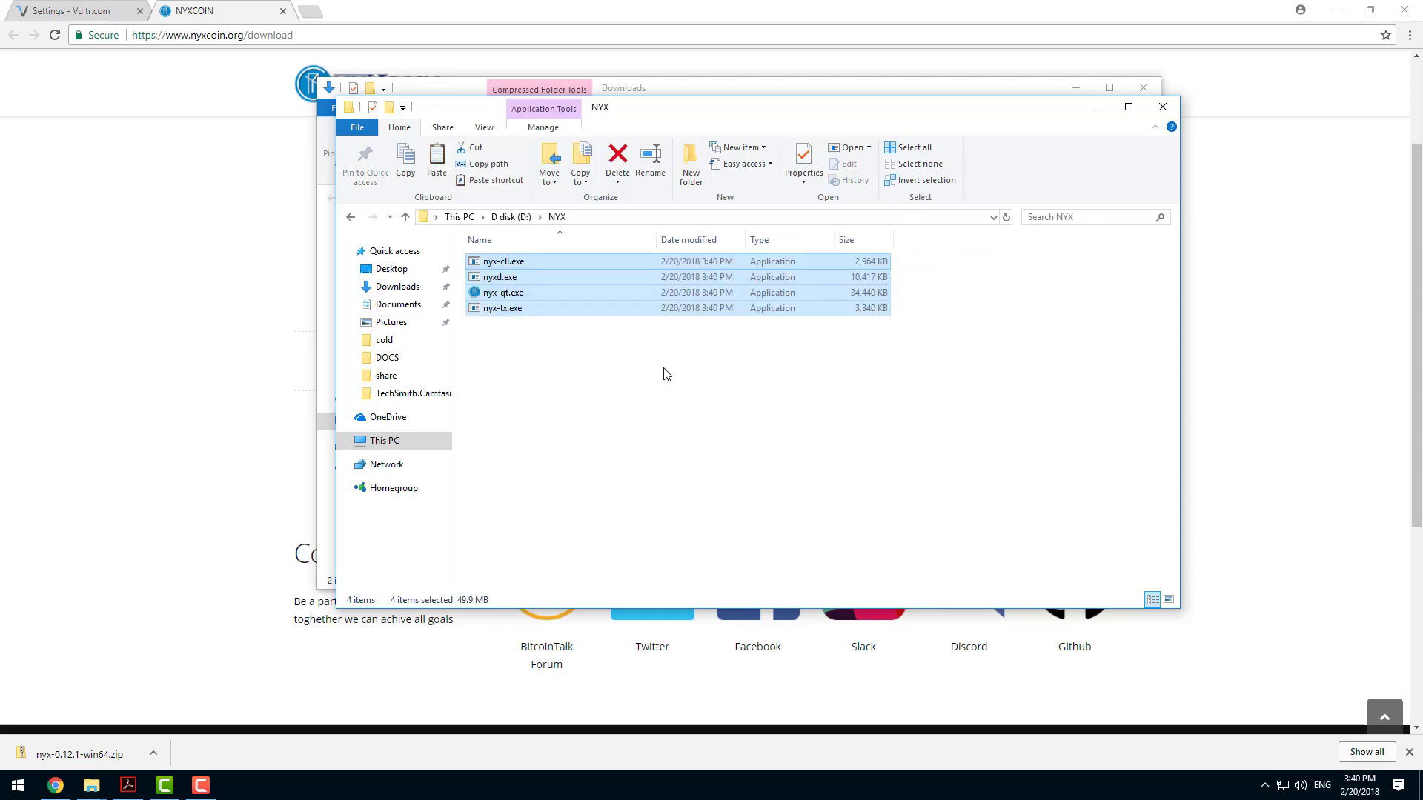
Arrange the NYX folder window beside the COLD WALLET guide and bring up the guide's data directory instructions.
left_click(1078, 87)
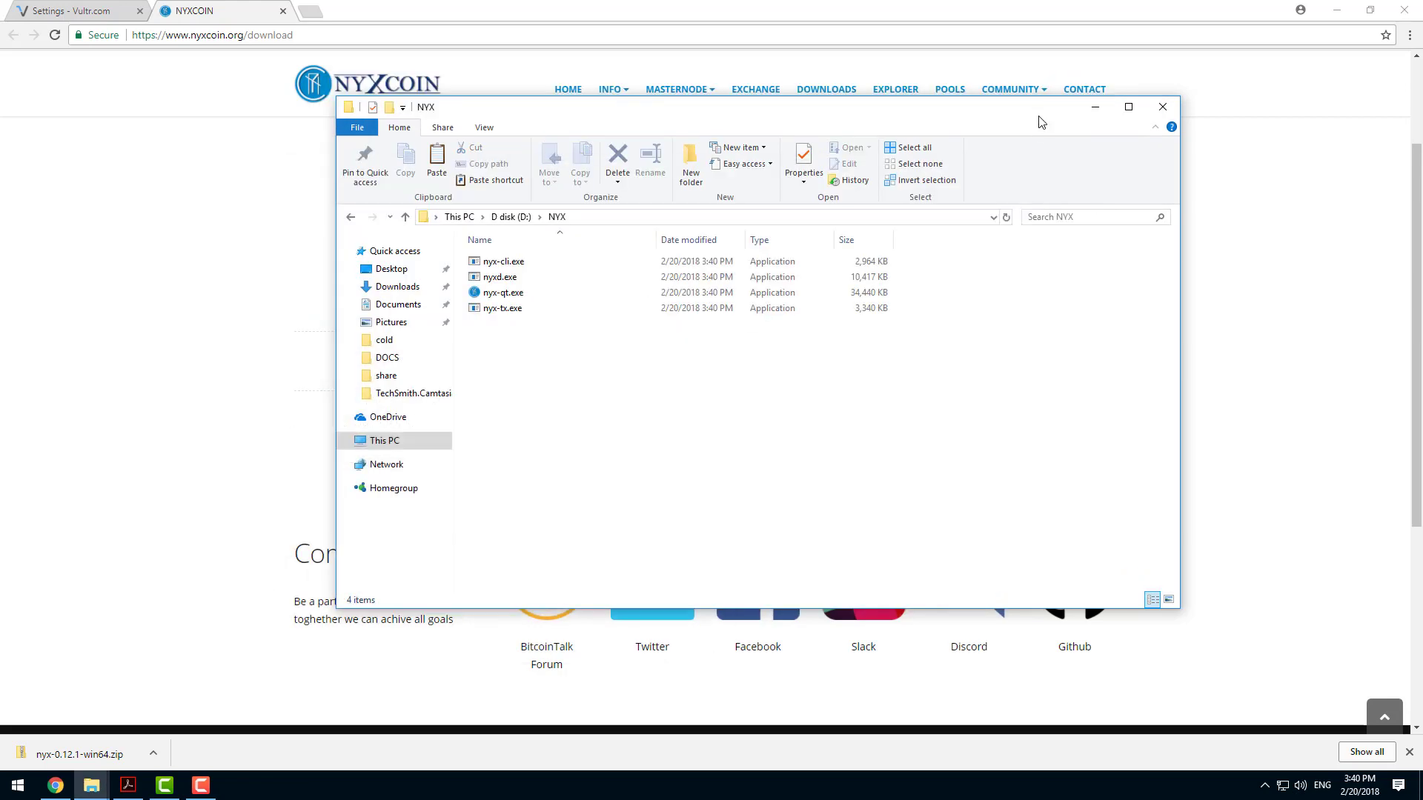
left_click_drag(1036, 112, 761, 100)
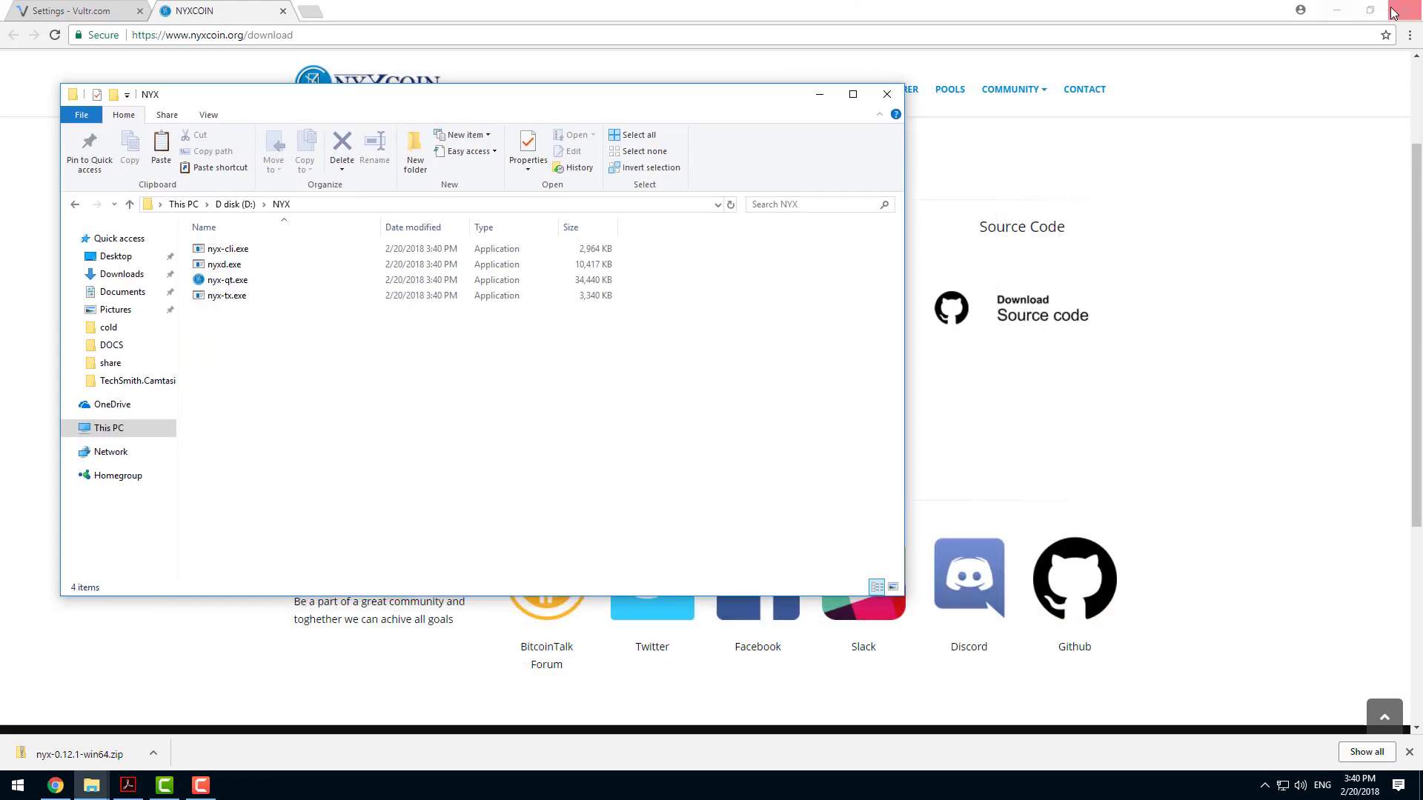
left_click(1337, 10)
left_click_drag(740, 104, 646, 100)
left_click(1085, 278)
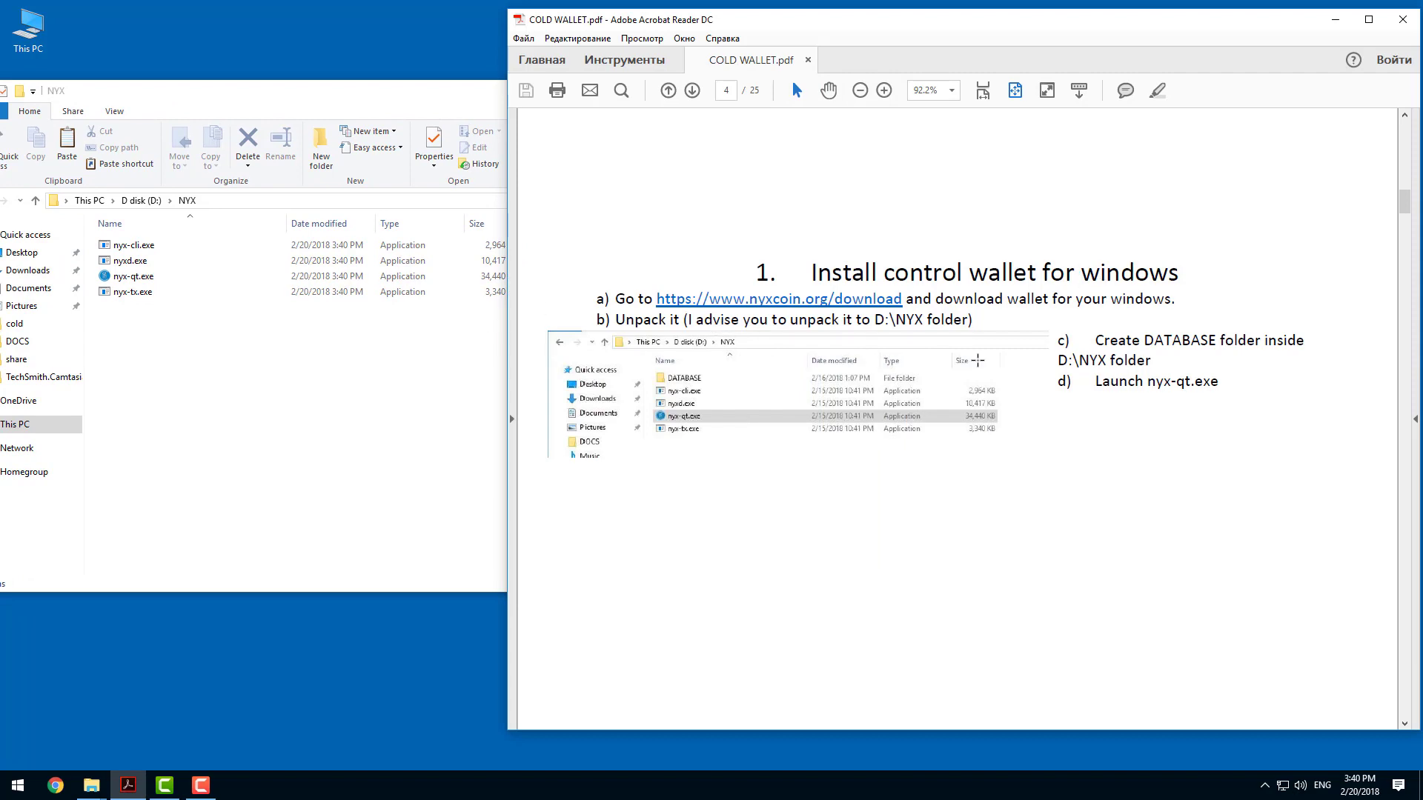
scroll(975, 361, "down", 3)
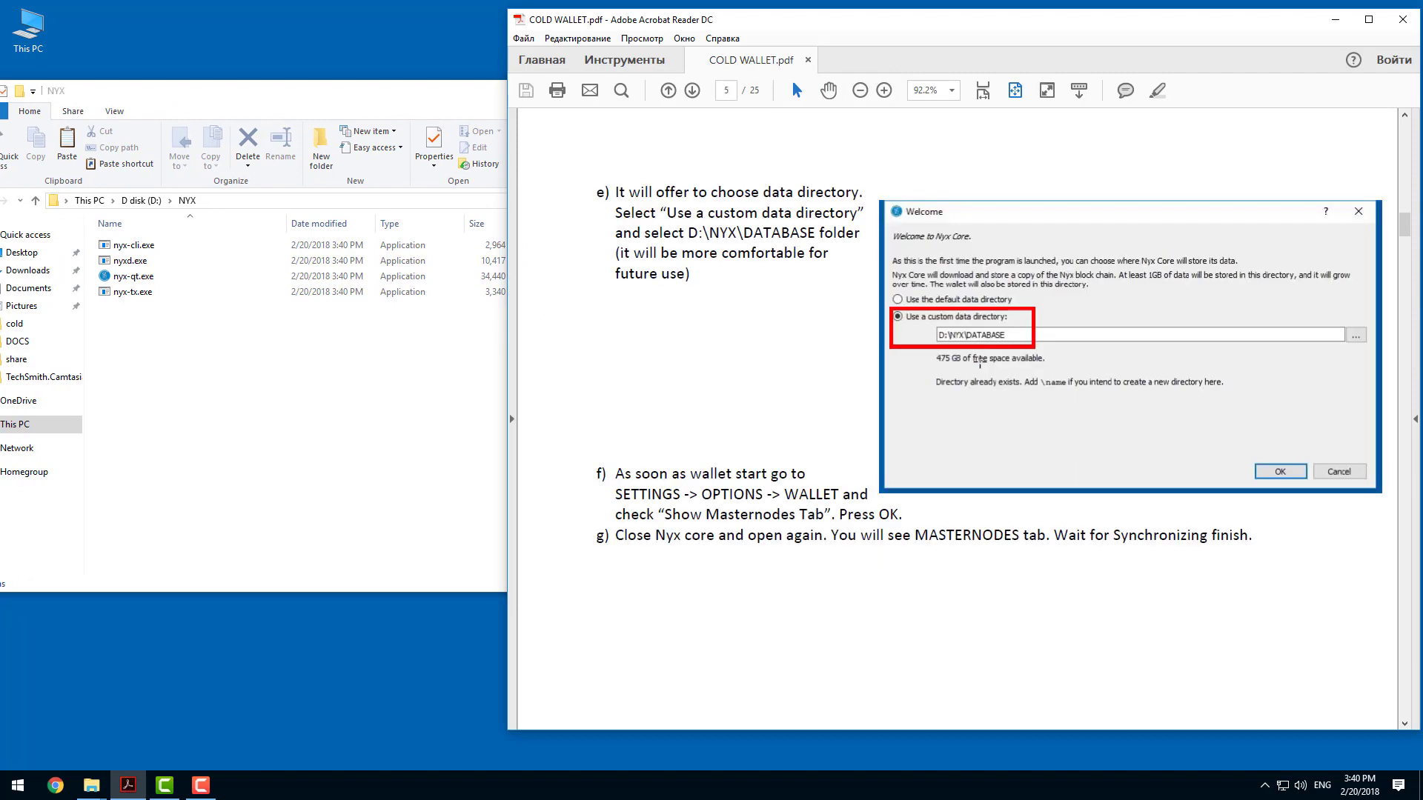
Launch nyx-qt.exe despite the SmartScreen block and choose to use a custom data directory.
double_click(135, 278)
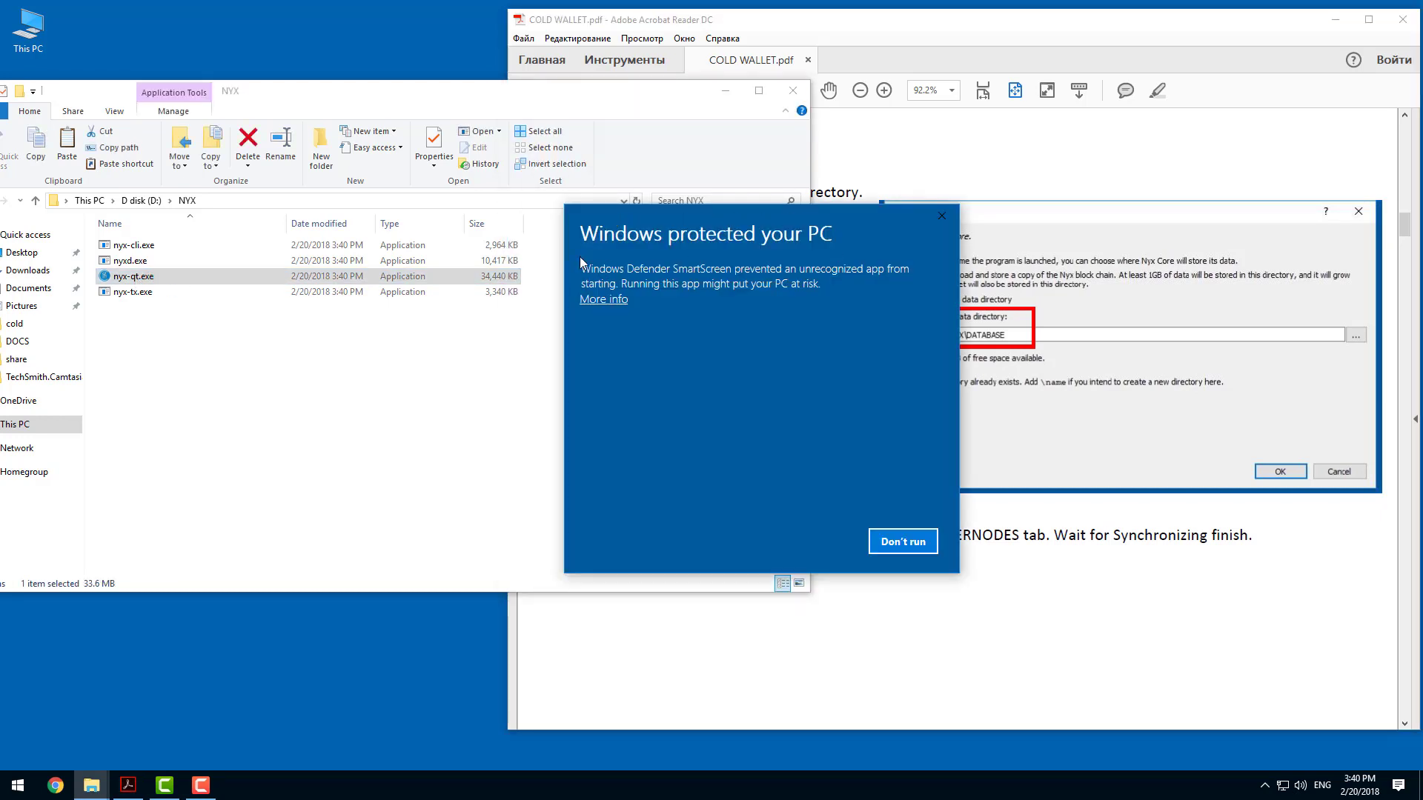
left_click(610, 299)
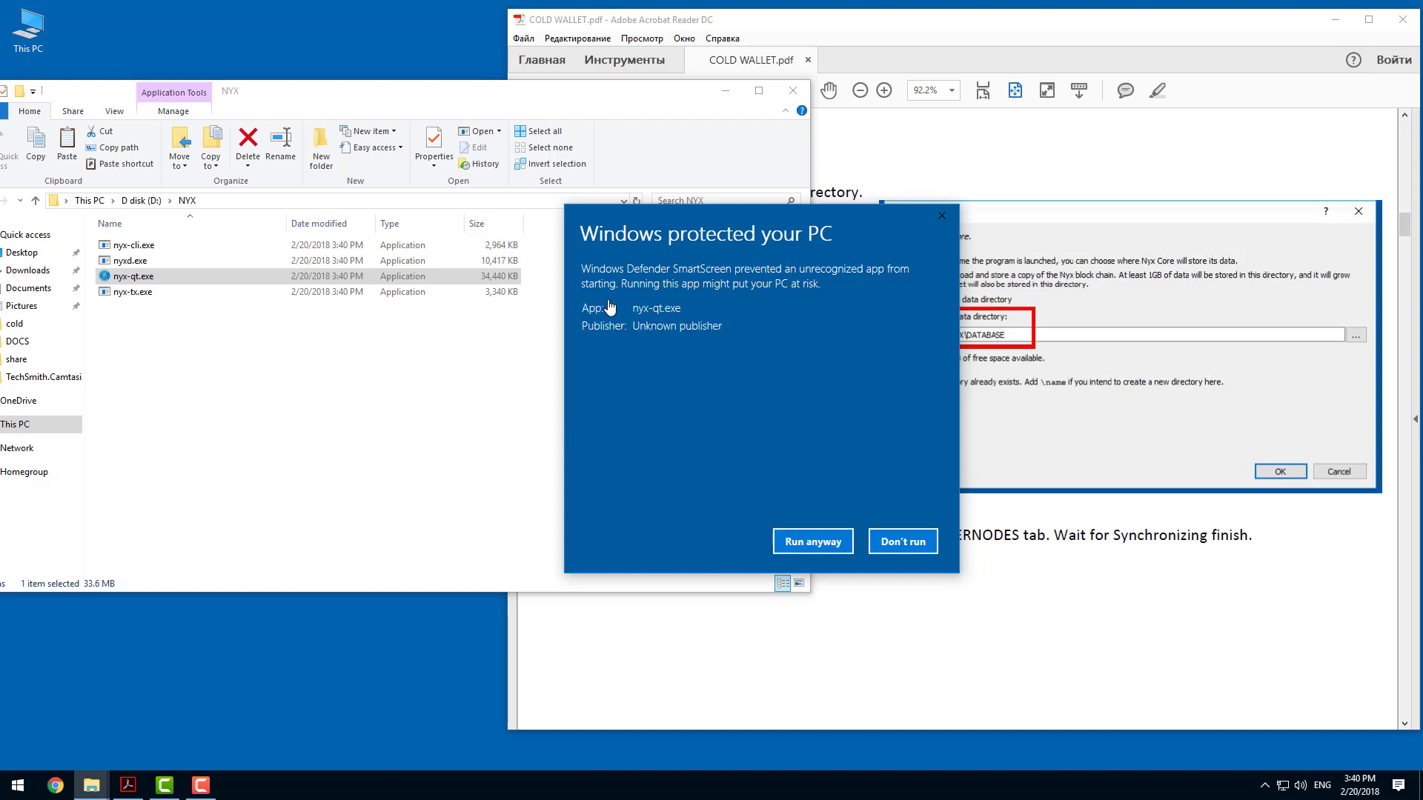
left_click(813, 544)
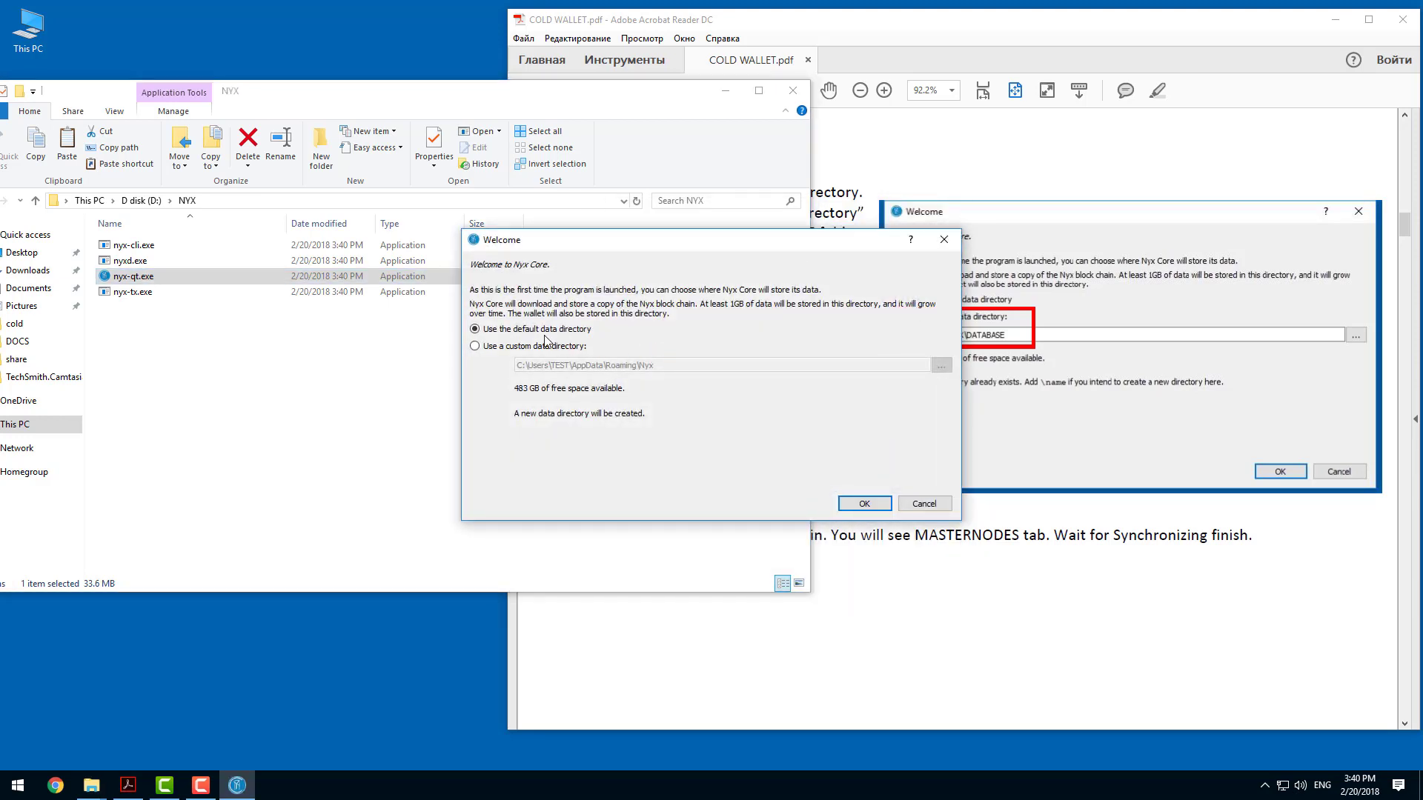
left_click(499, 348)
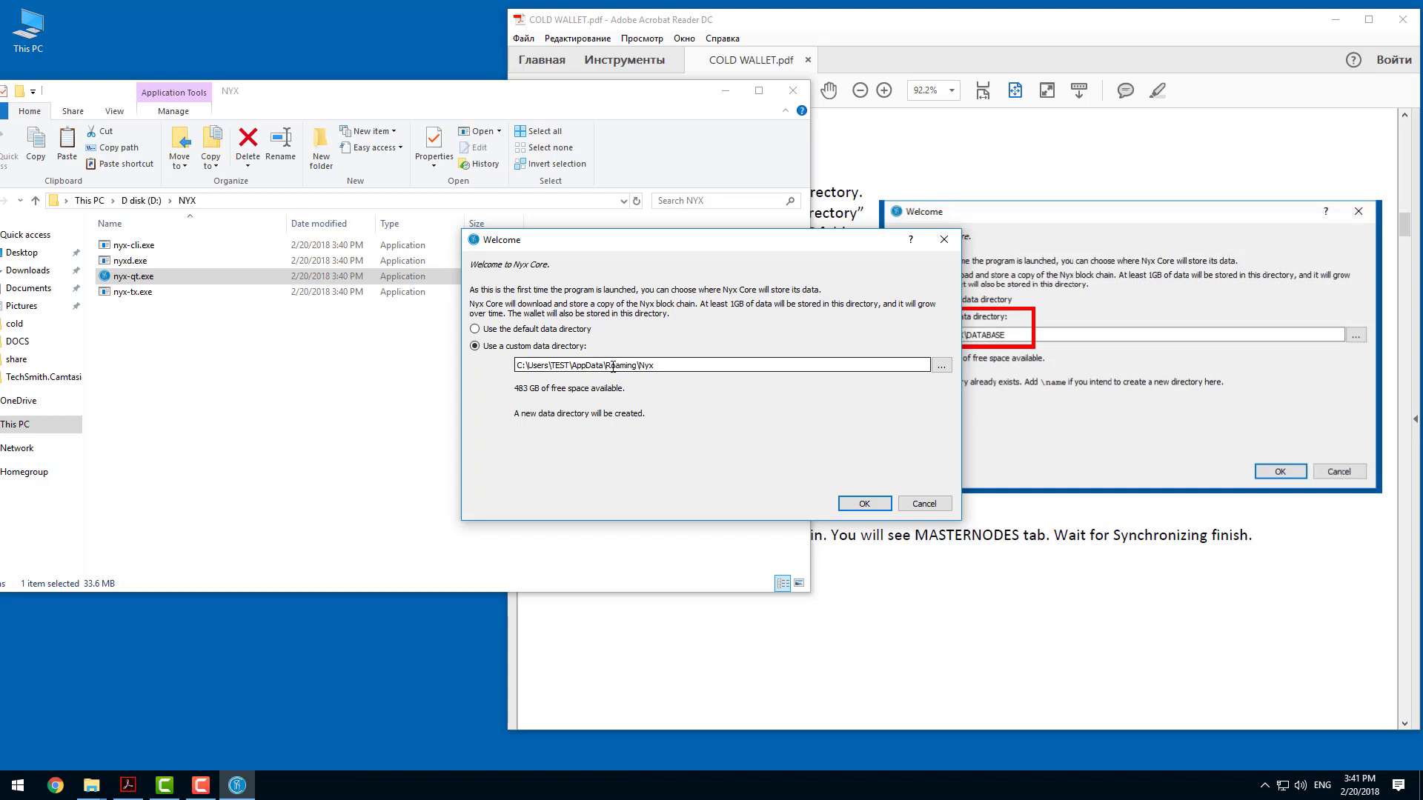
Create a folder named DATABASE inside D:\NYX and return to the wallet's Welcome dialog.
left_click(273, 338)
right_click(261, 332)
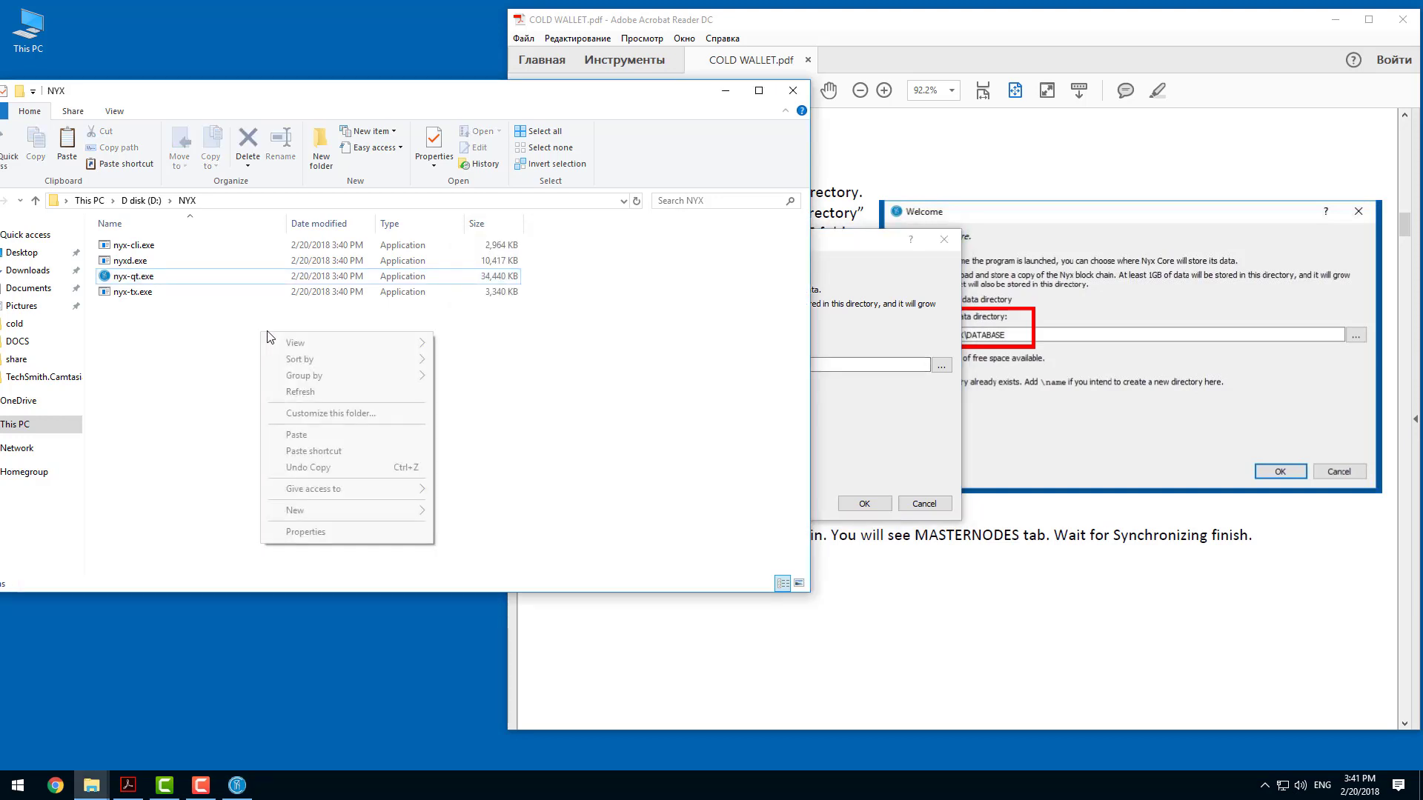
left_click(280, 202)
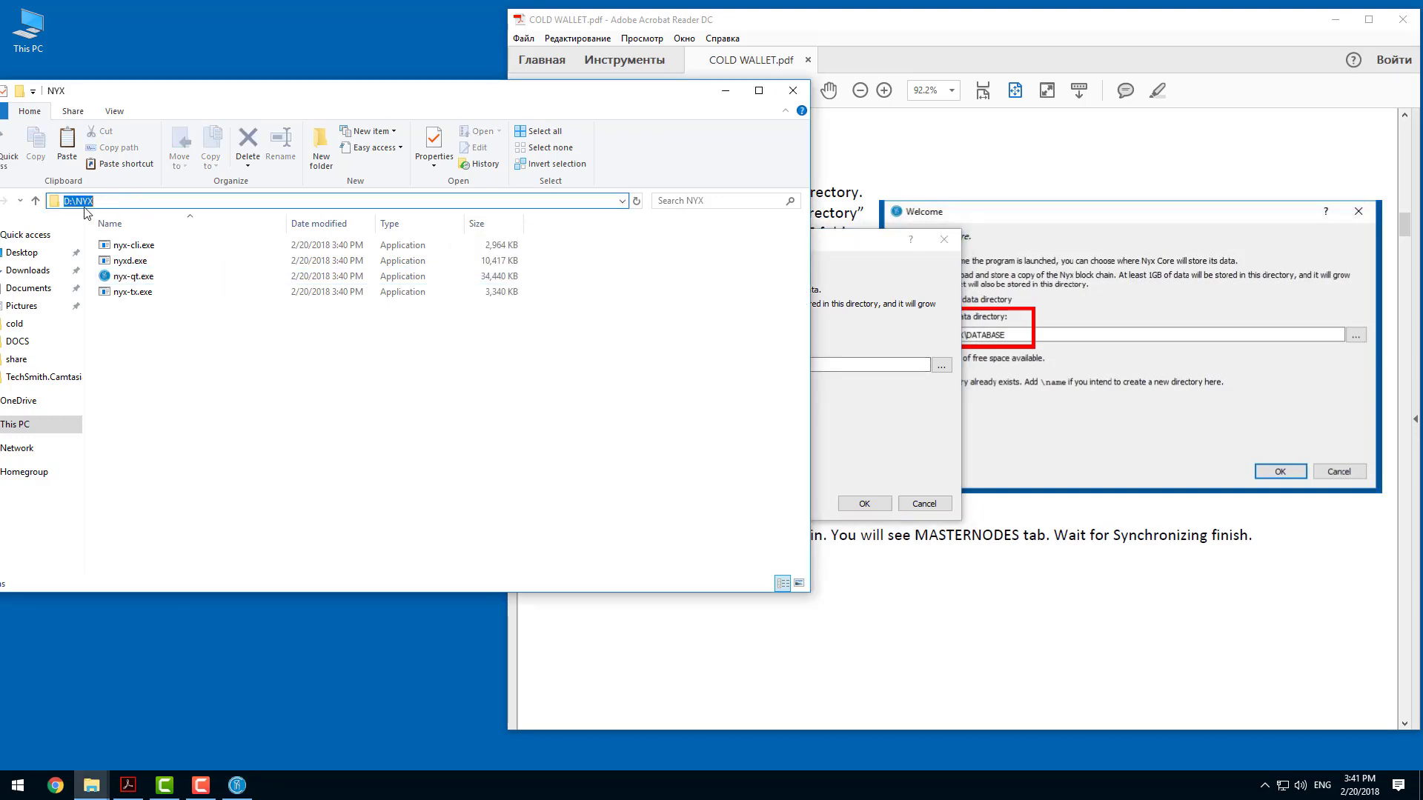
left_click(158, 335)
right_click(157, 335)
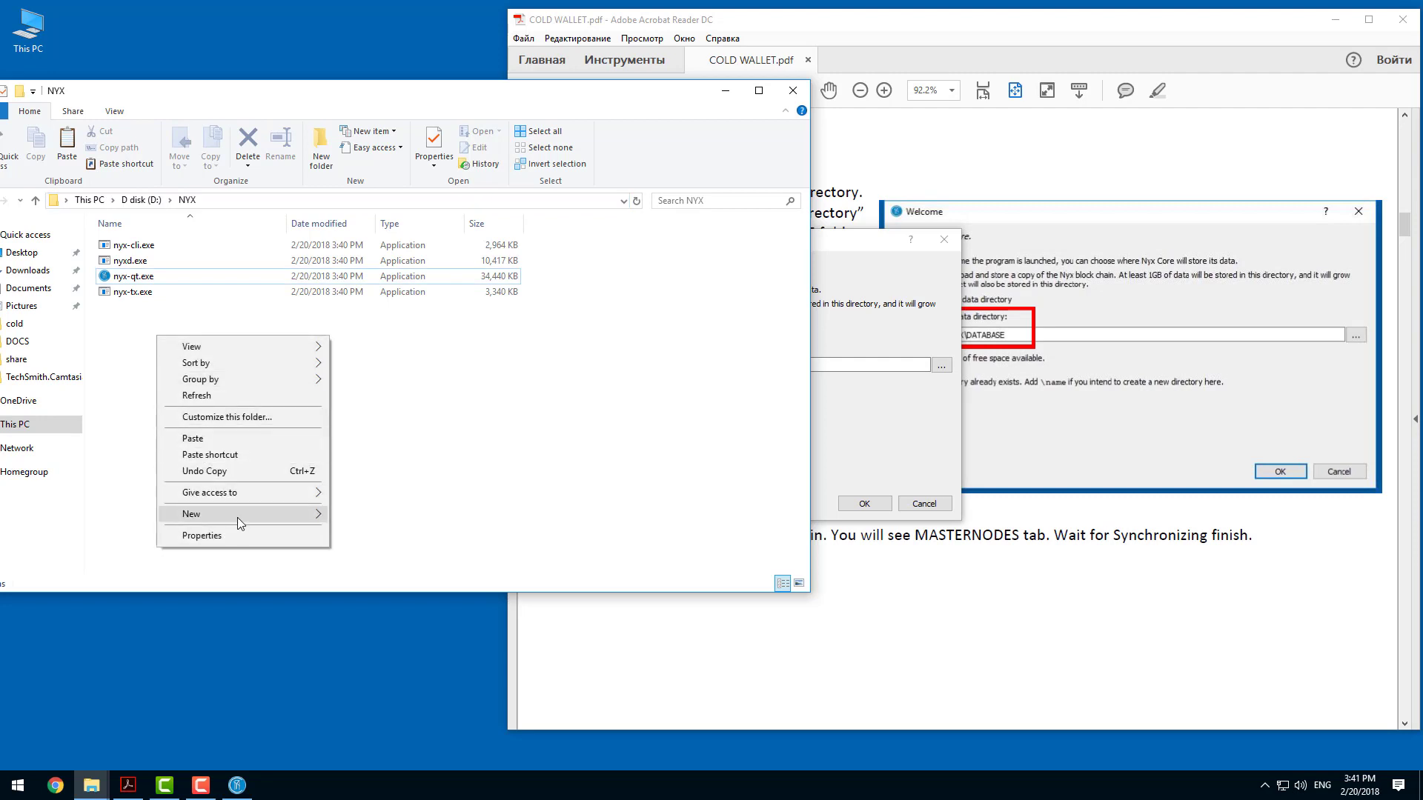
mouse_move(239, 514)
left_click(363, 516)
type("DATABASE")
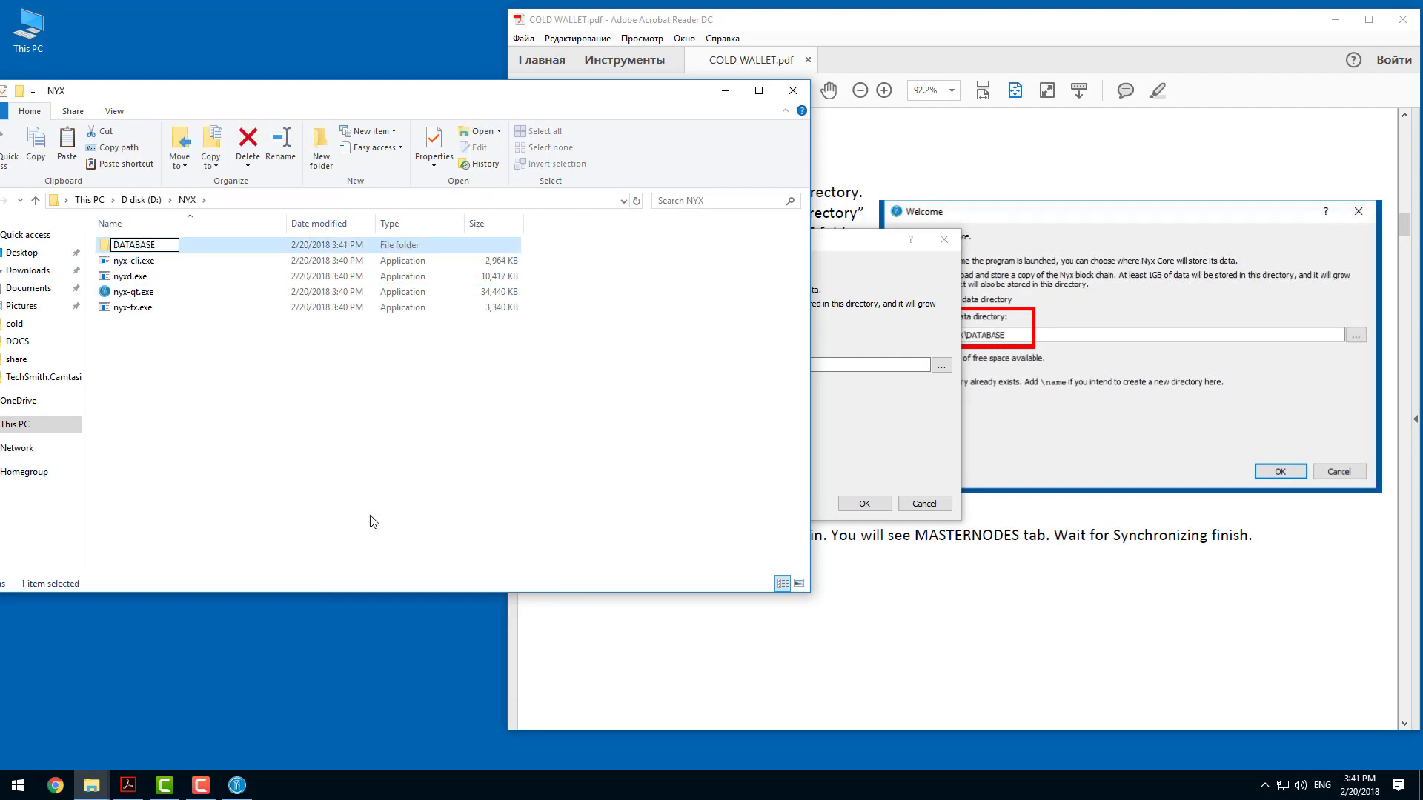
key("Return")
left_click(878, 337)
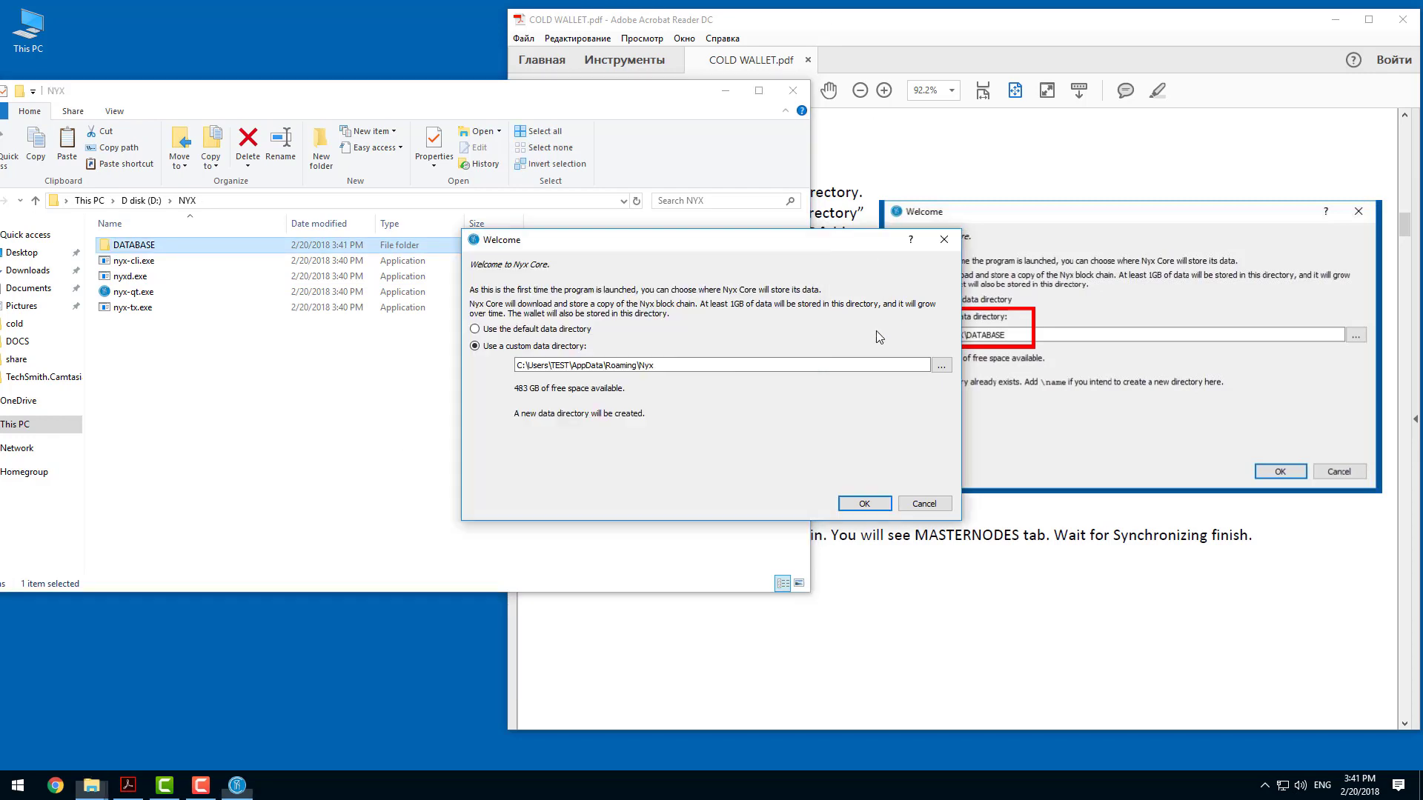
Set the custom data directory to D:\NYX\DATABASE and confirm the Welcome dialog to start the wallet.
left_click(941, 366)
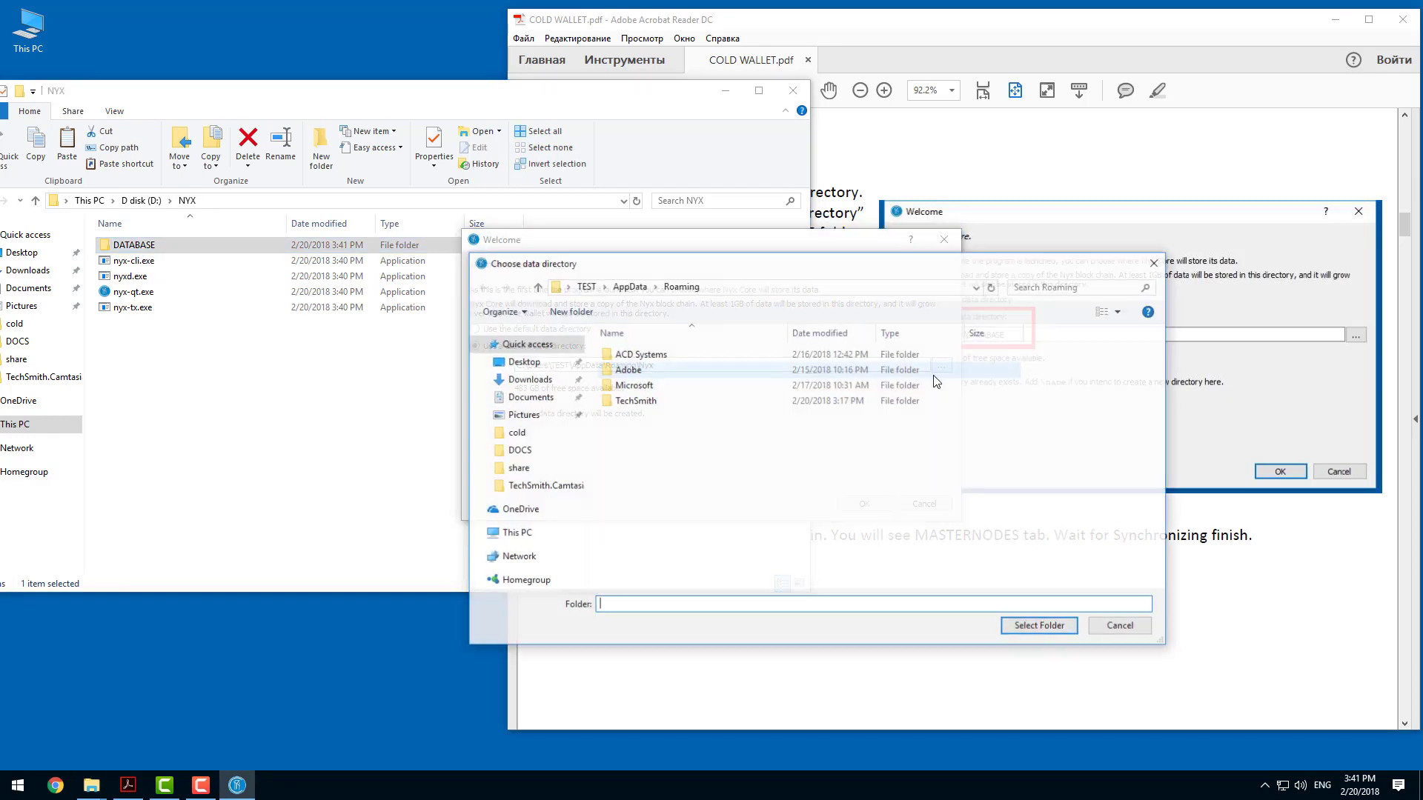
left_click(516, 533)
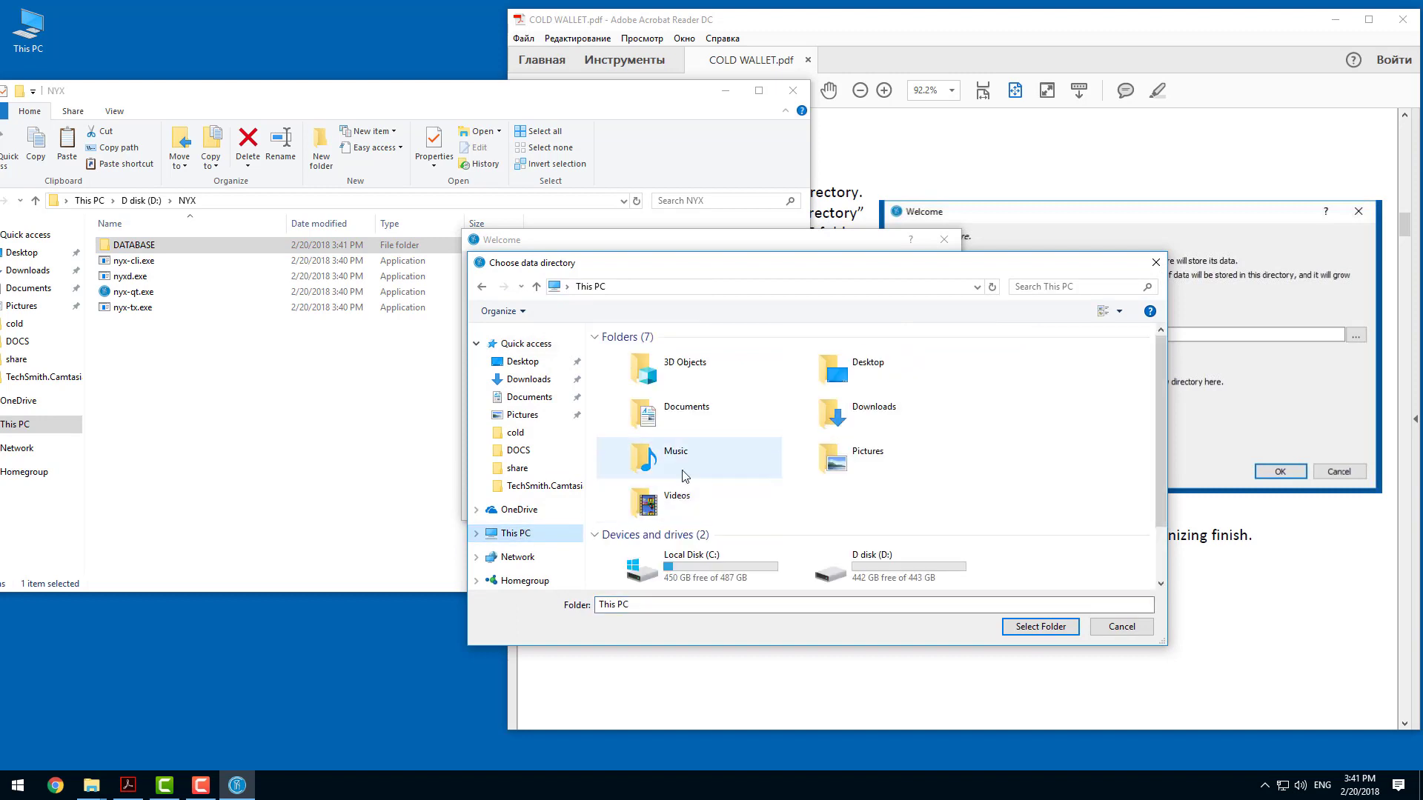
double_click(859, 555)
double_click(645, 358)
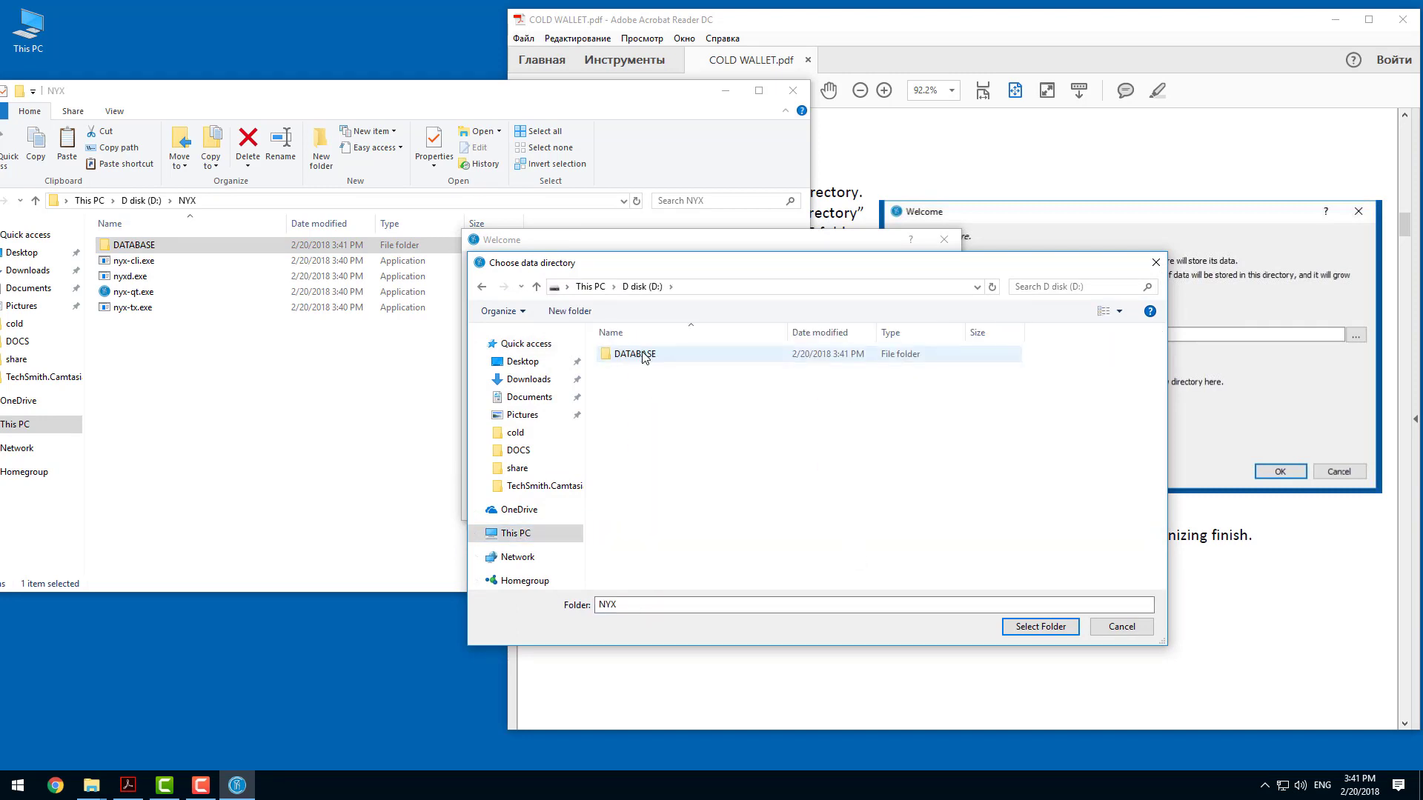
left_click(643, 356)
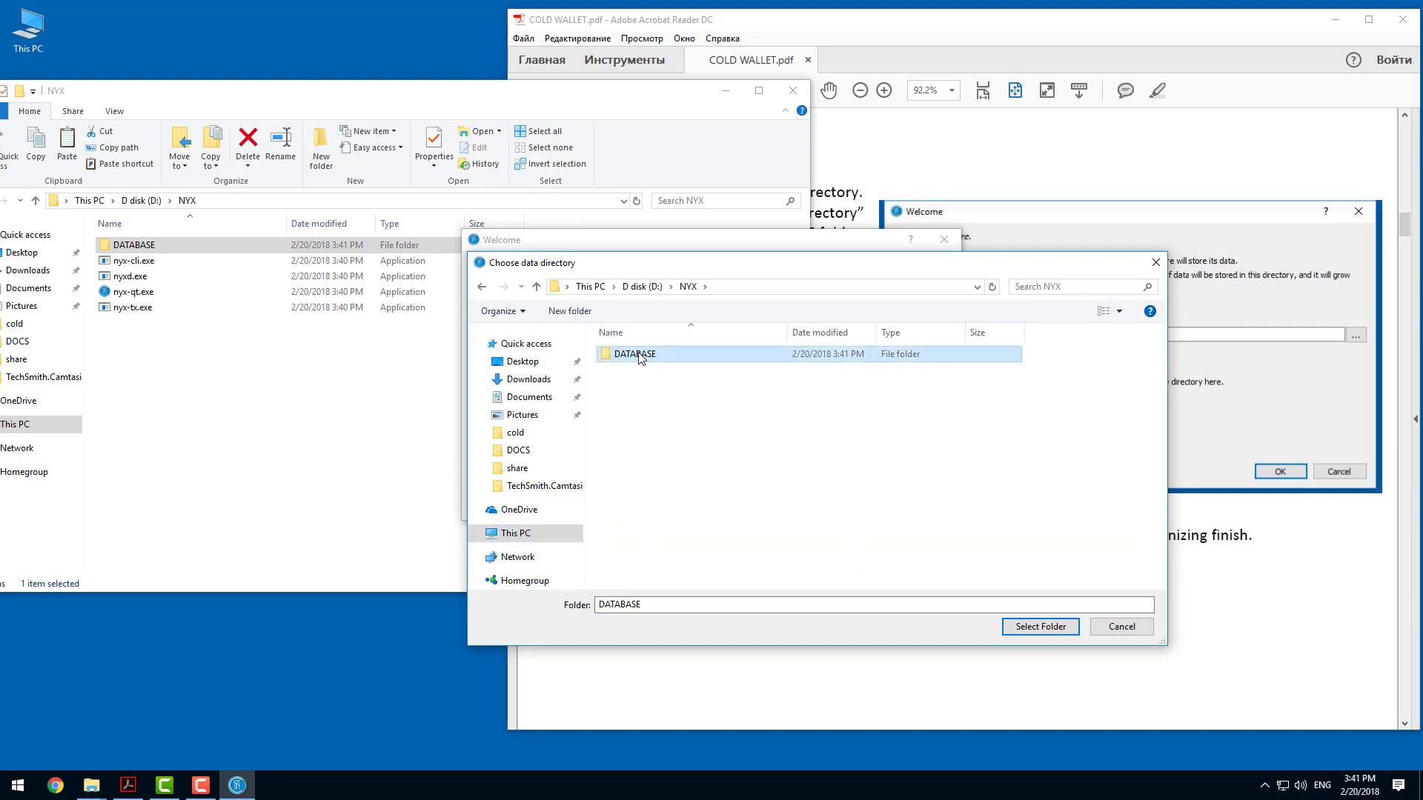
left_click(1045, 629)
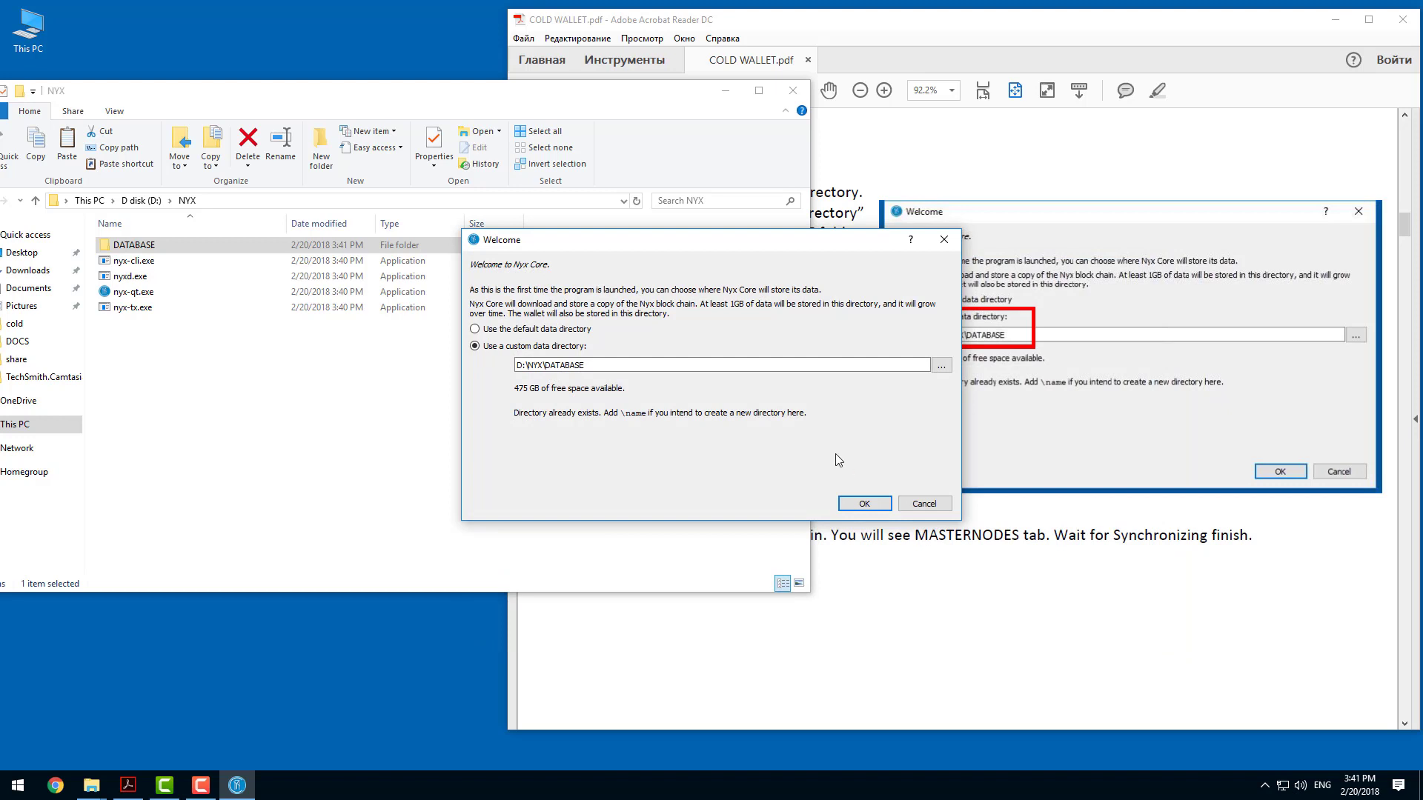
left_click(866, 504)
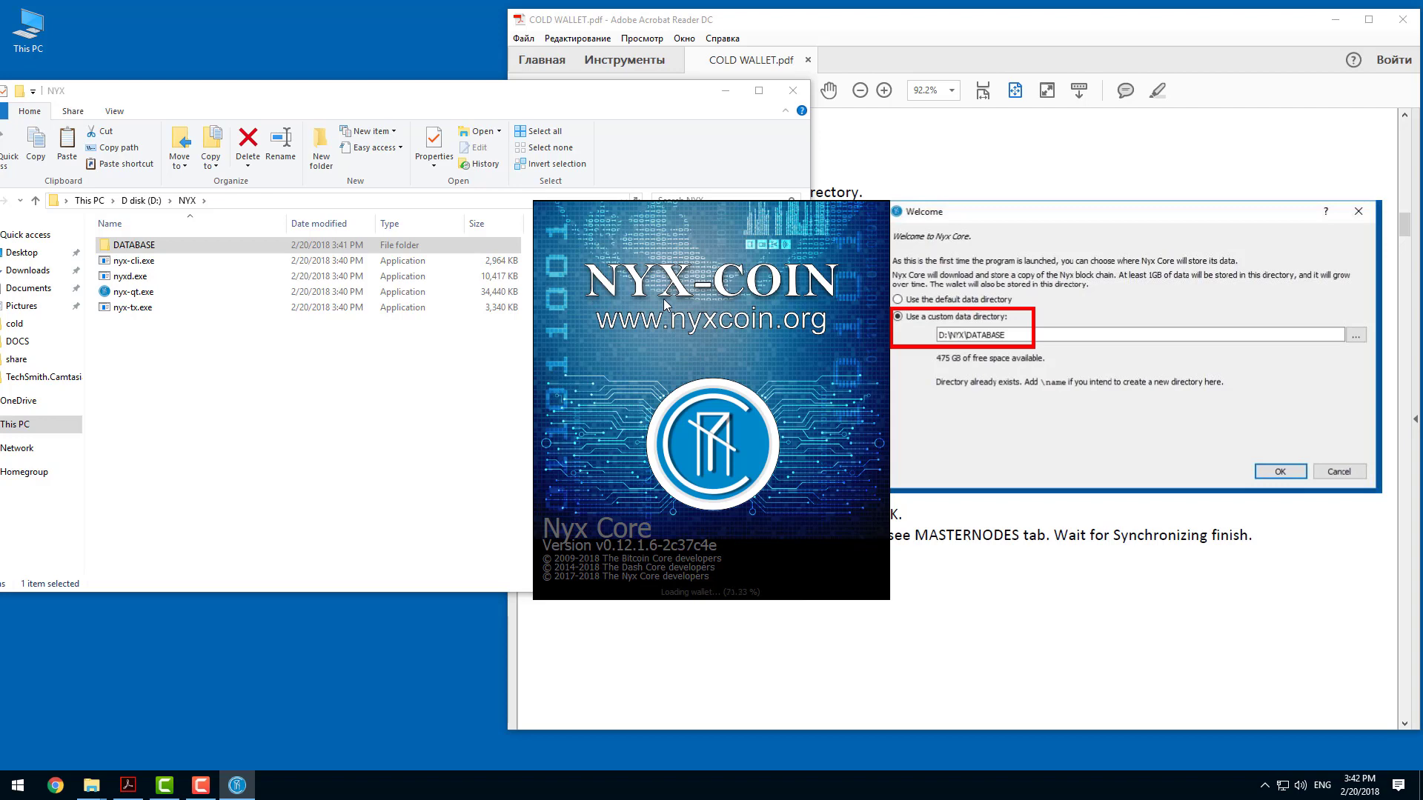
left_click(1022, 304)
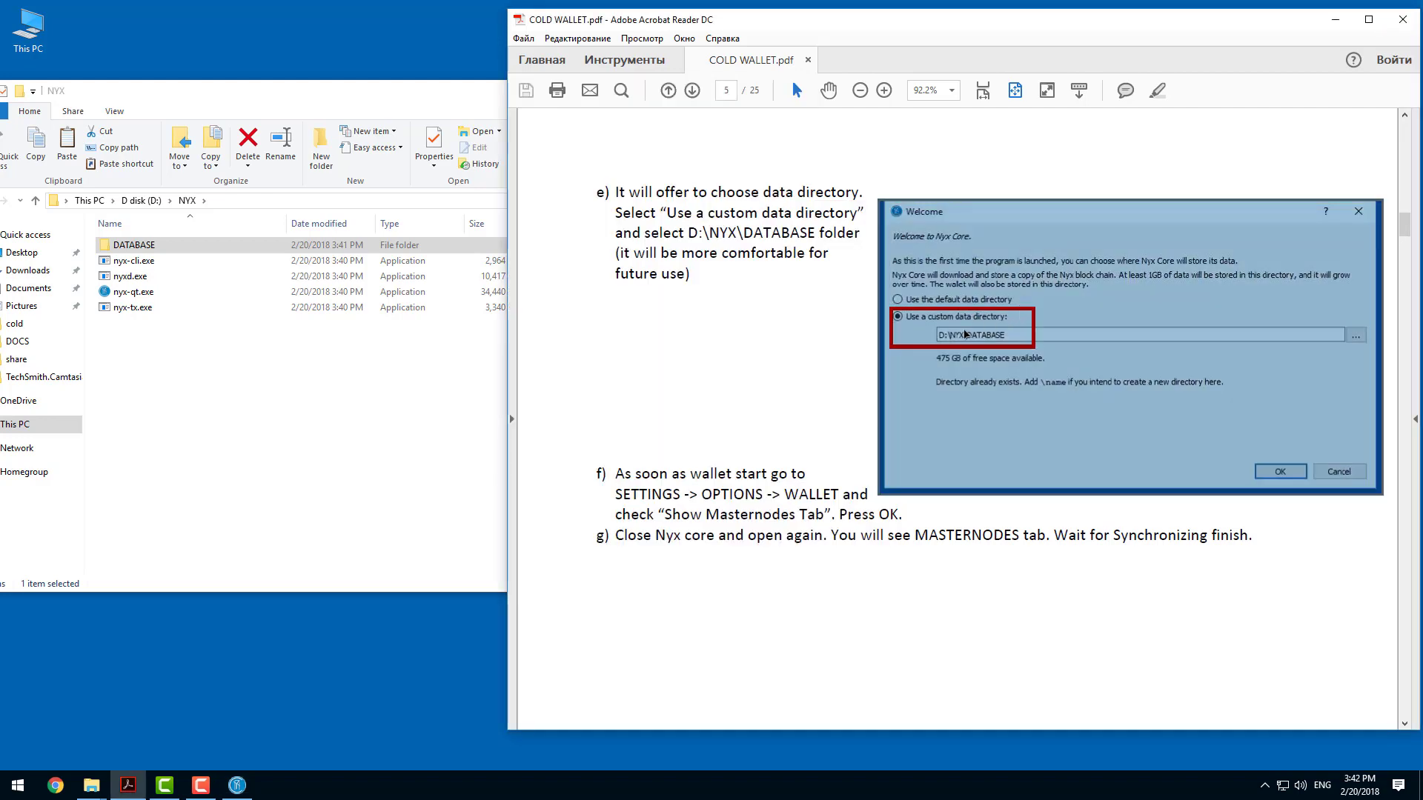
left_click(766, 335)
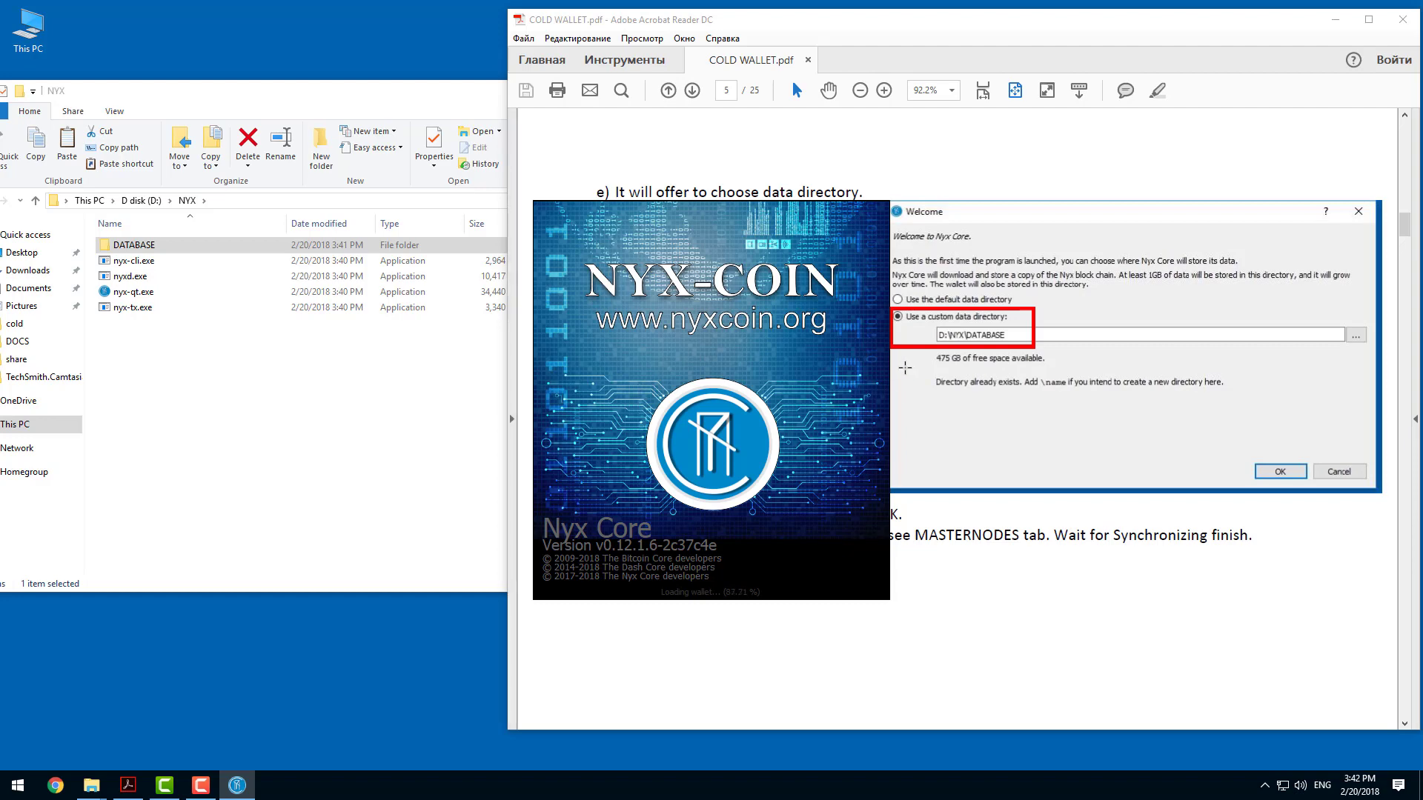
left_click(952, 365)
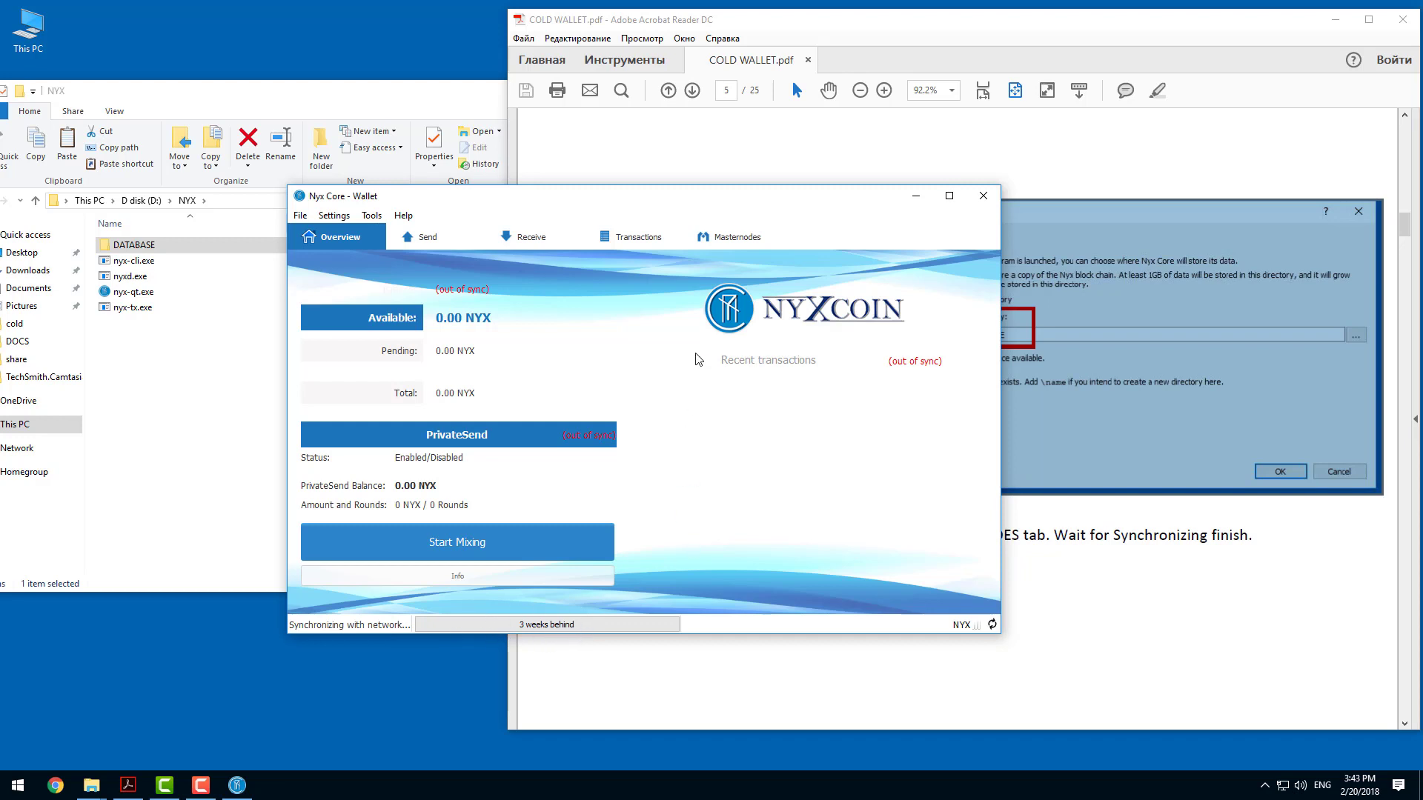
Check the Show Masternodes Tab setting in the wallet options, accept the options and view the Masternodes page.
left_click_drag(651, 202, 406, 84)
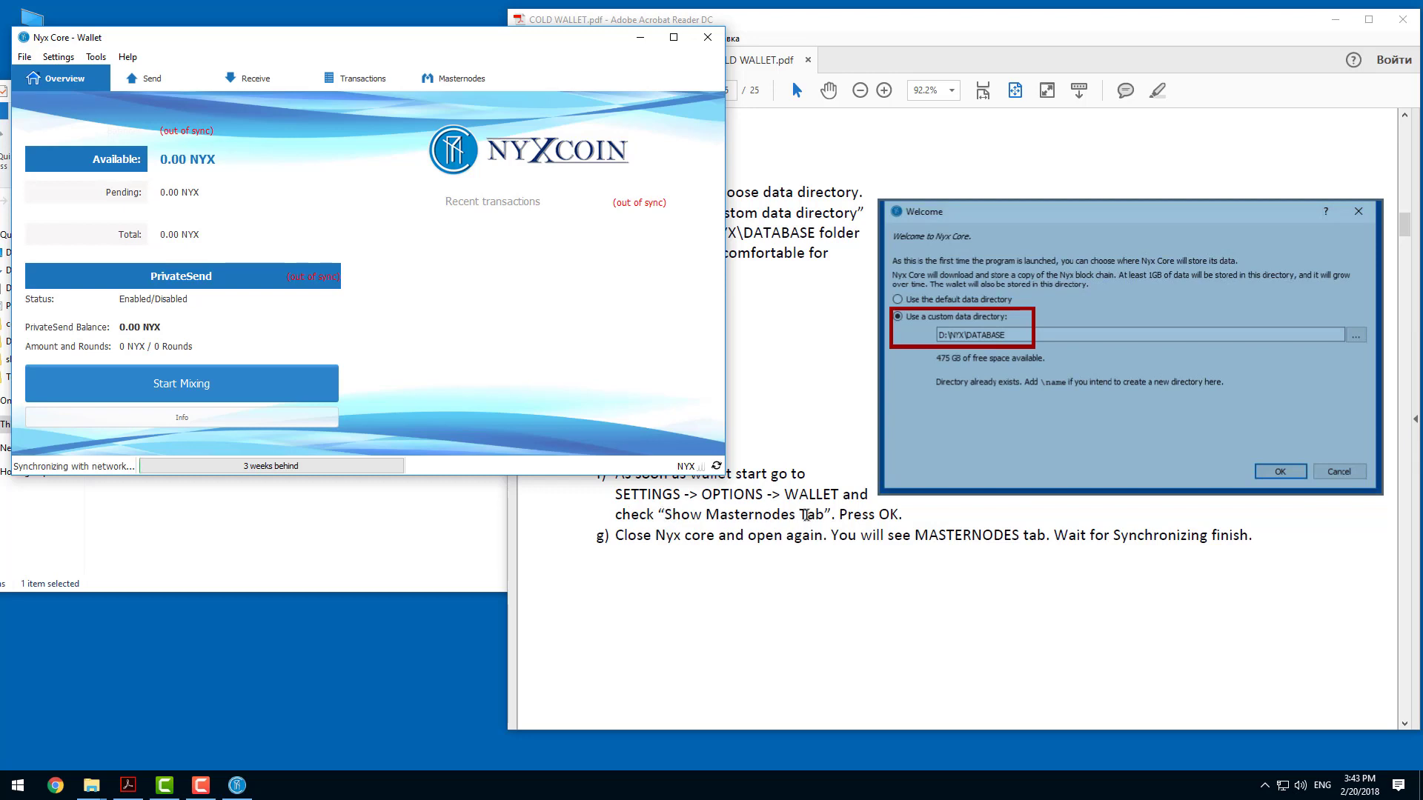
left_click(98, 59)
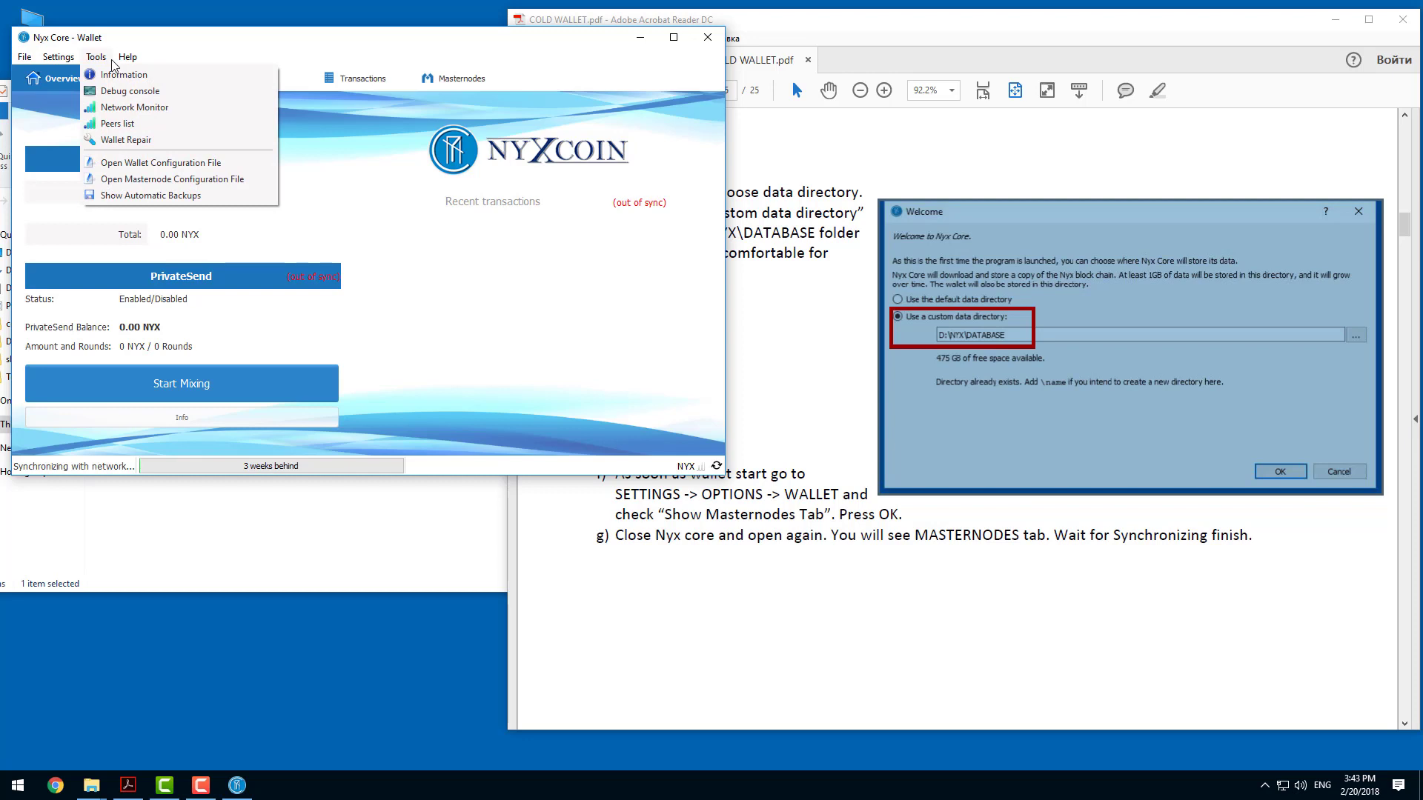
mouse_move(59, 58)
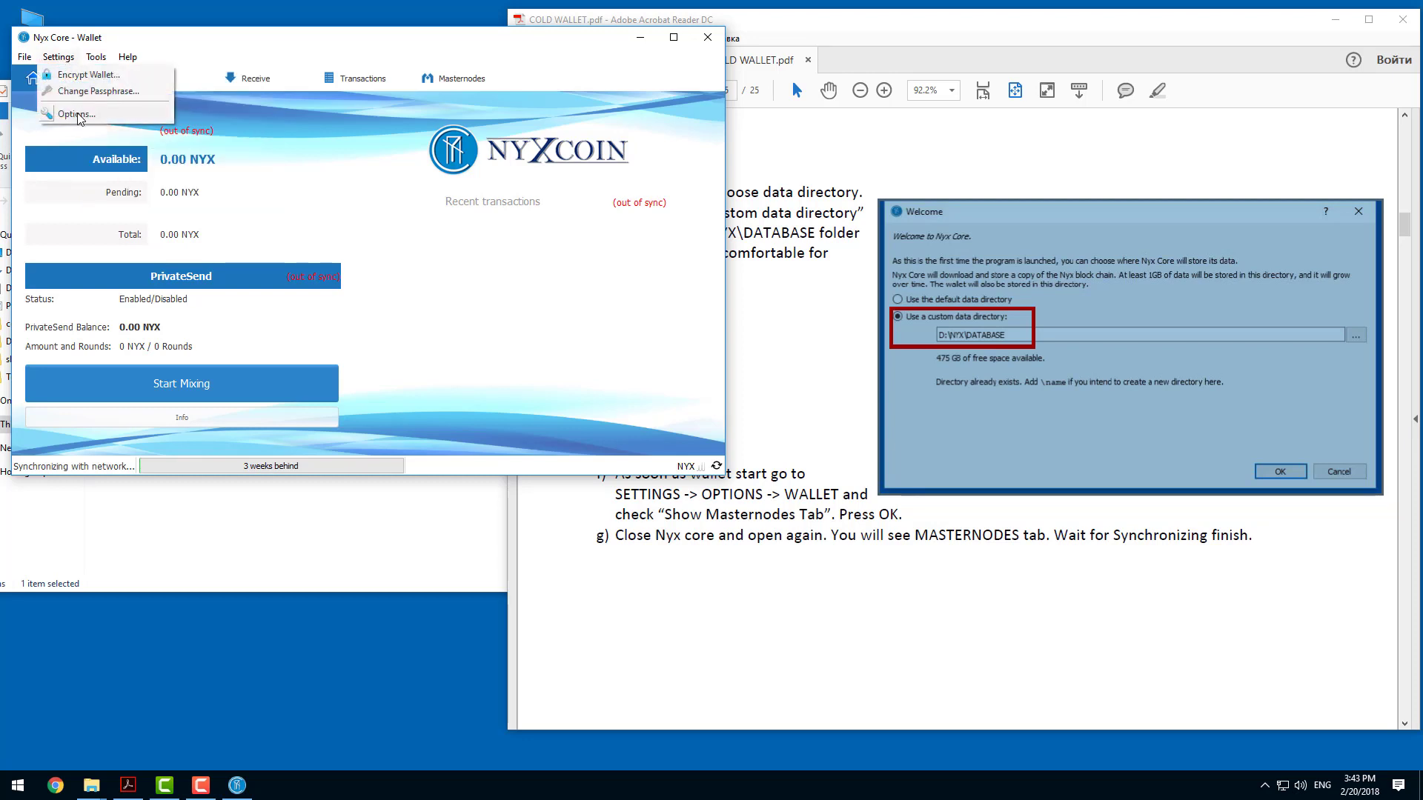
left_click(74, 113)
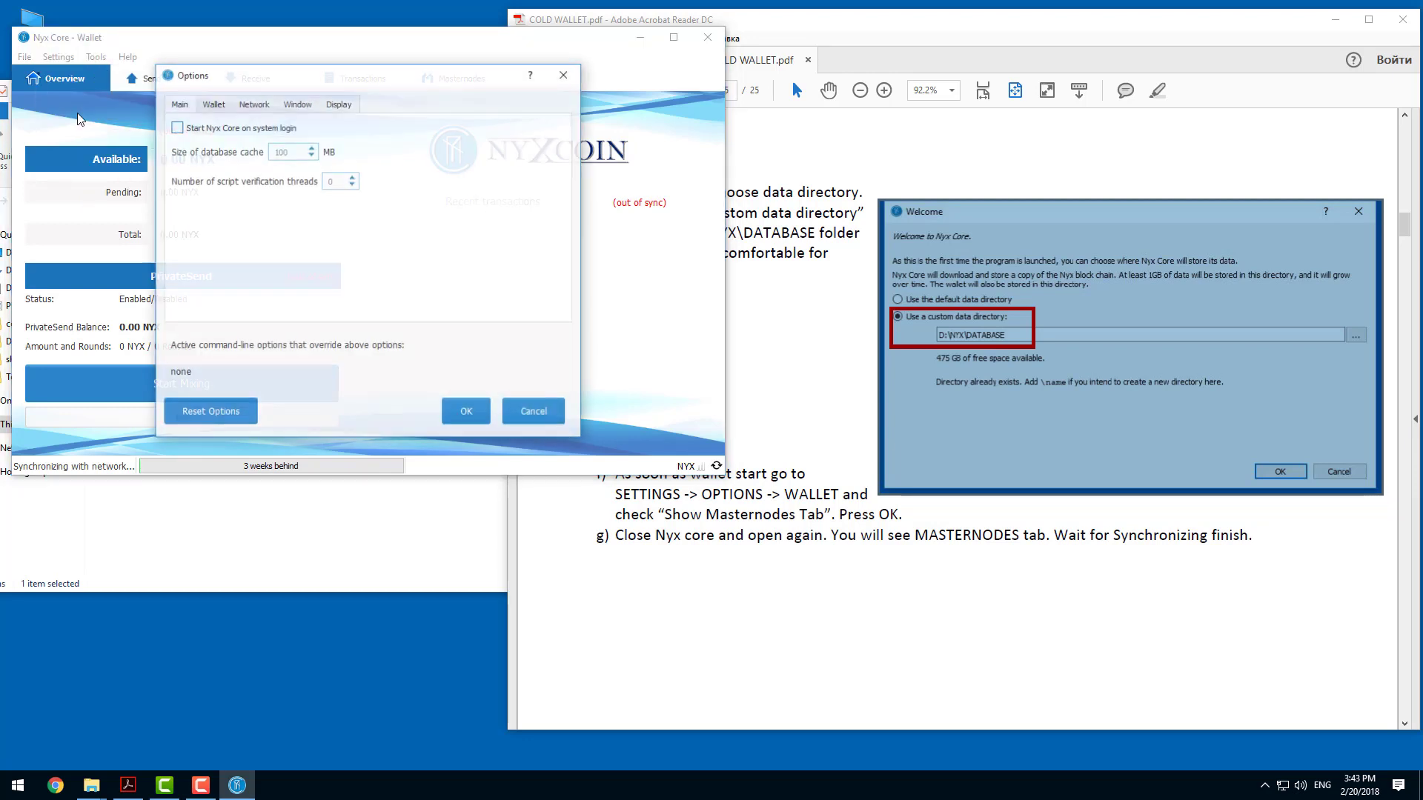
left_click(216, 108)
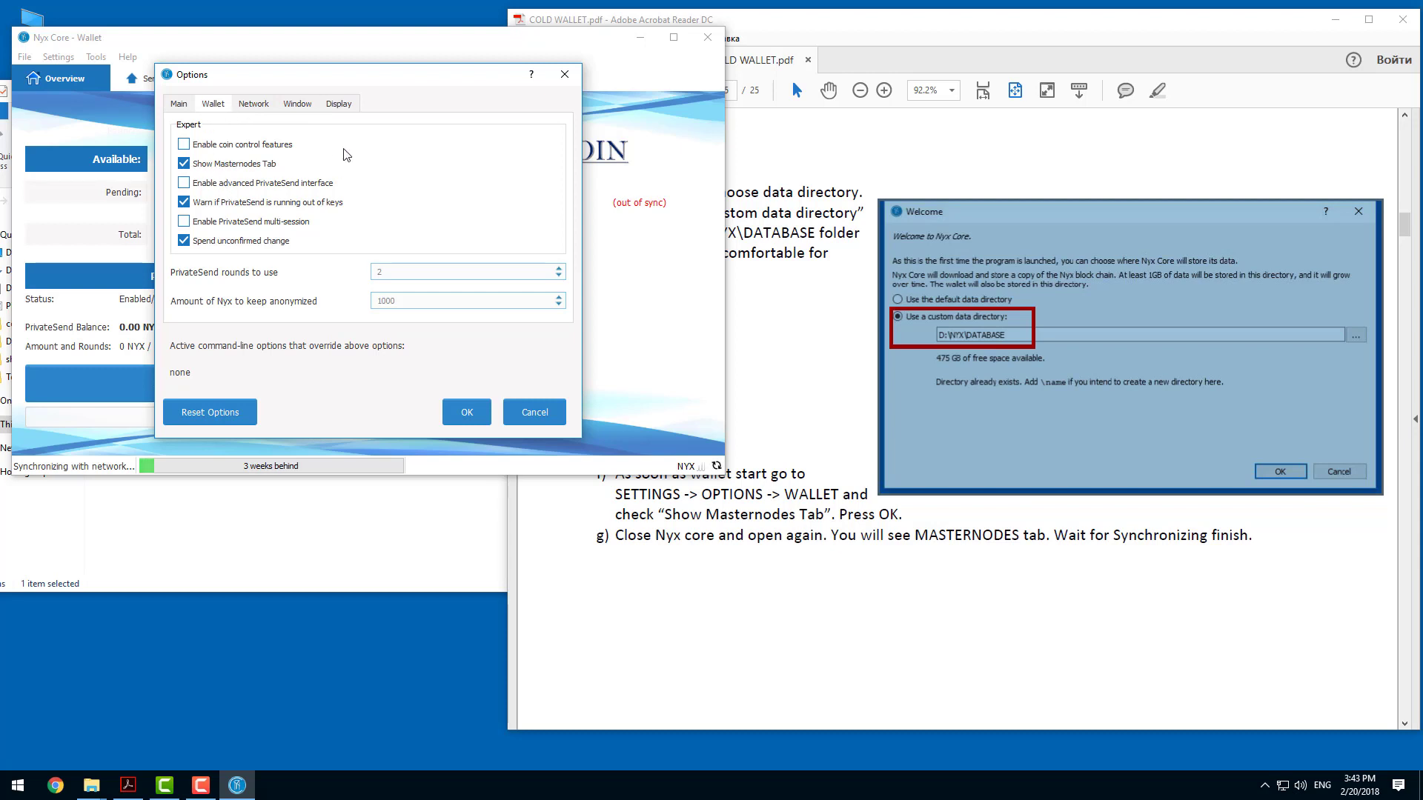
left_click_drag(341, 81, 493, 148)
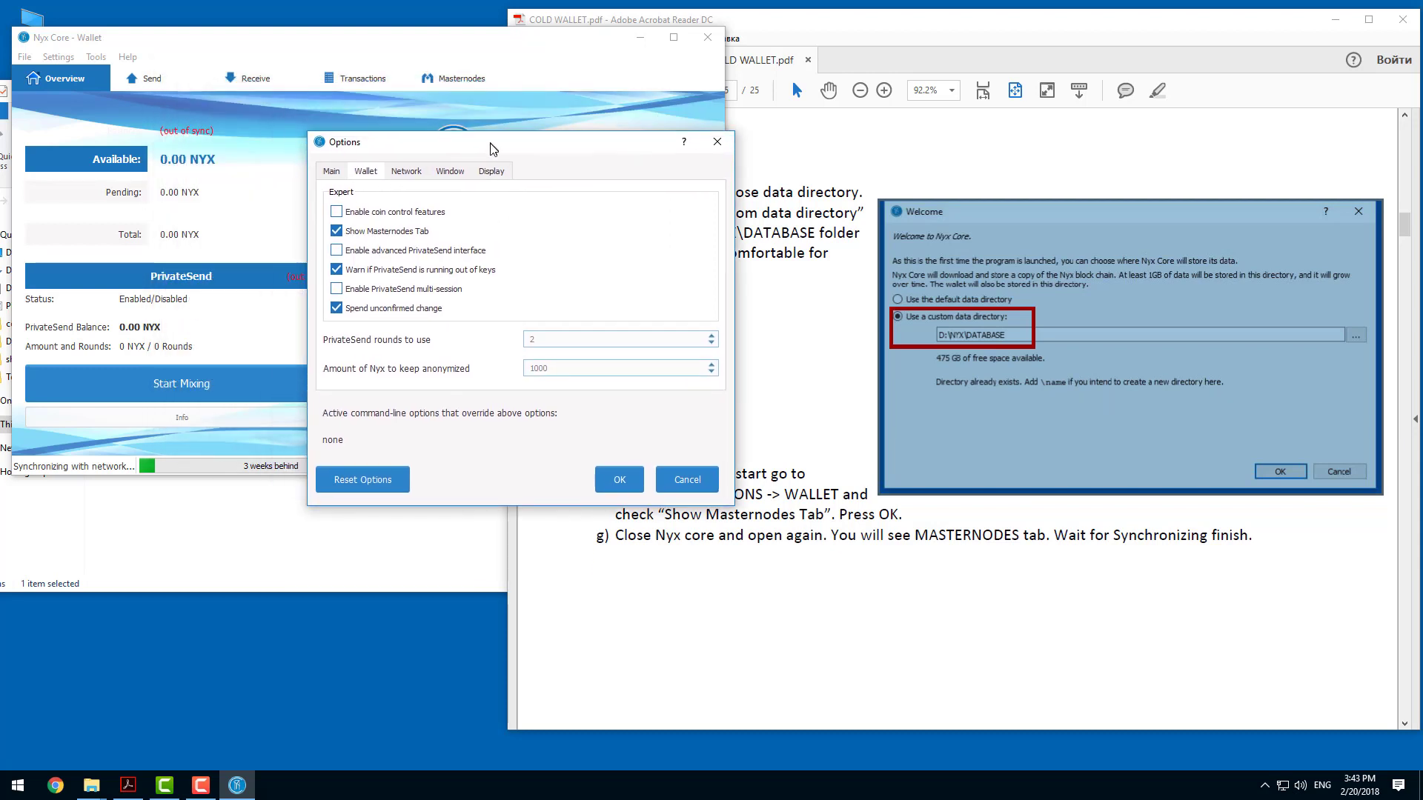
left_click(608, 482)
left_click(461, 81)
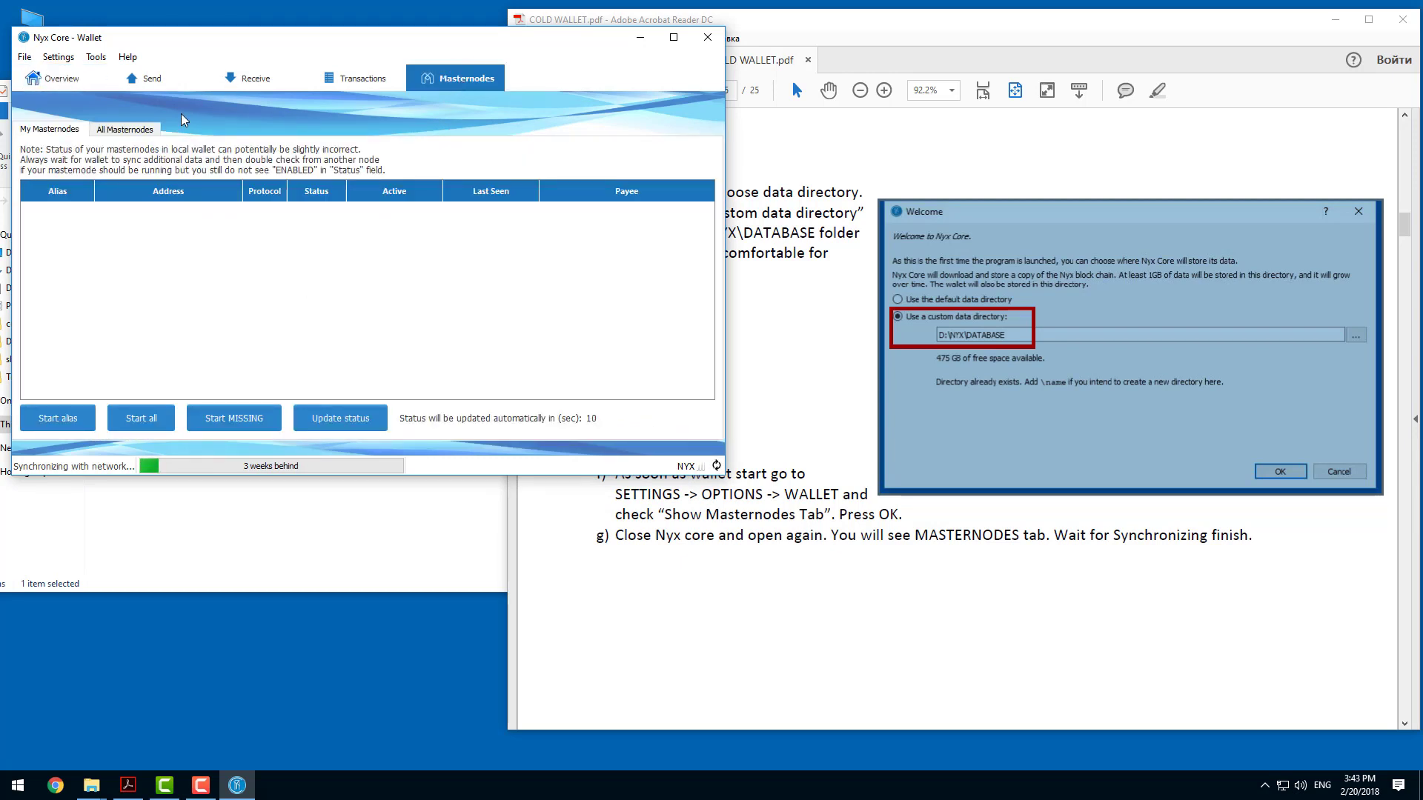
Reopen the options to review the expert wallet settings once more, and accept them.
left_click(59, 57)
left_click(68, 117)
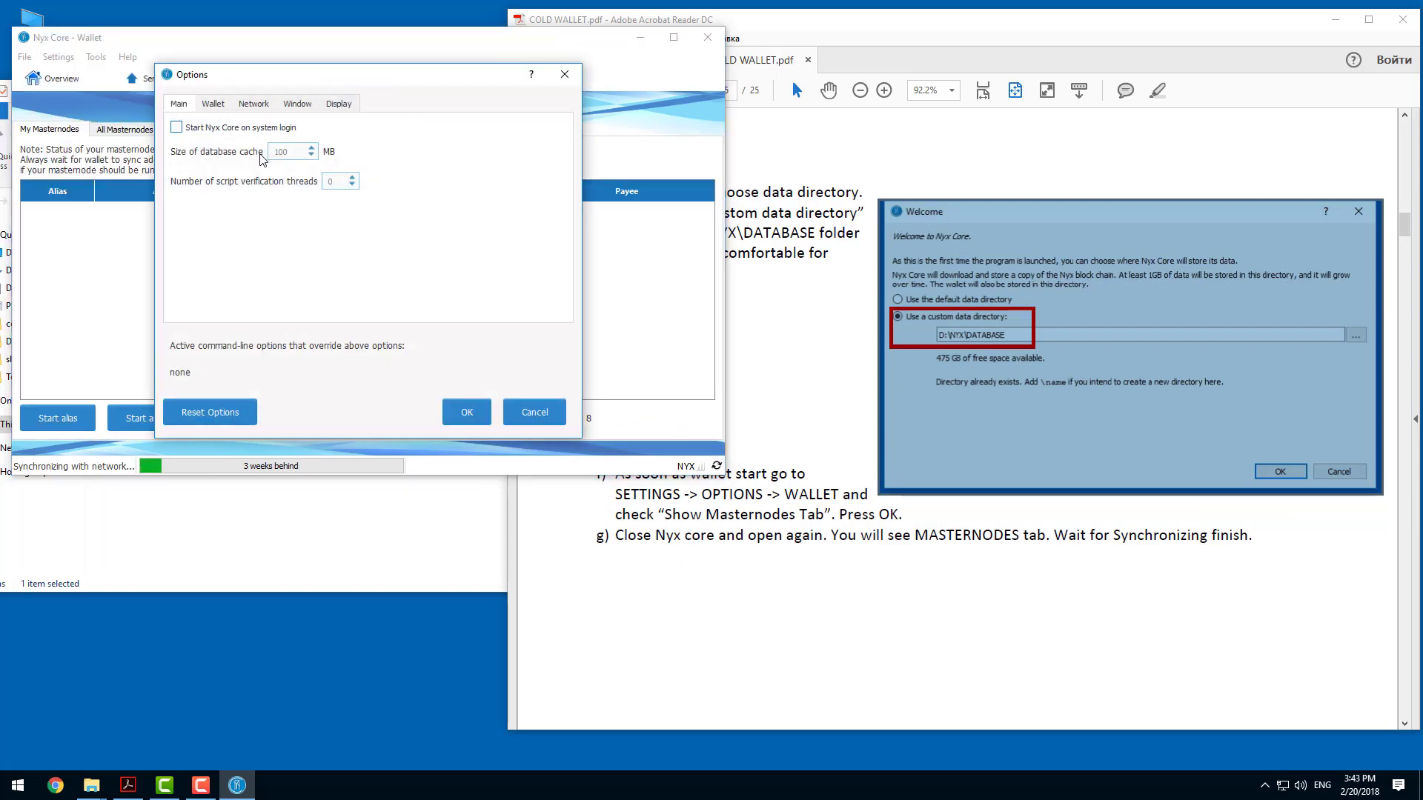
left_click(212, 104)
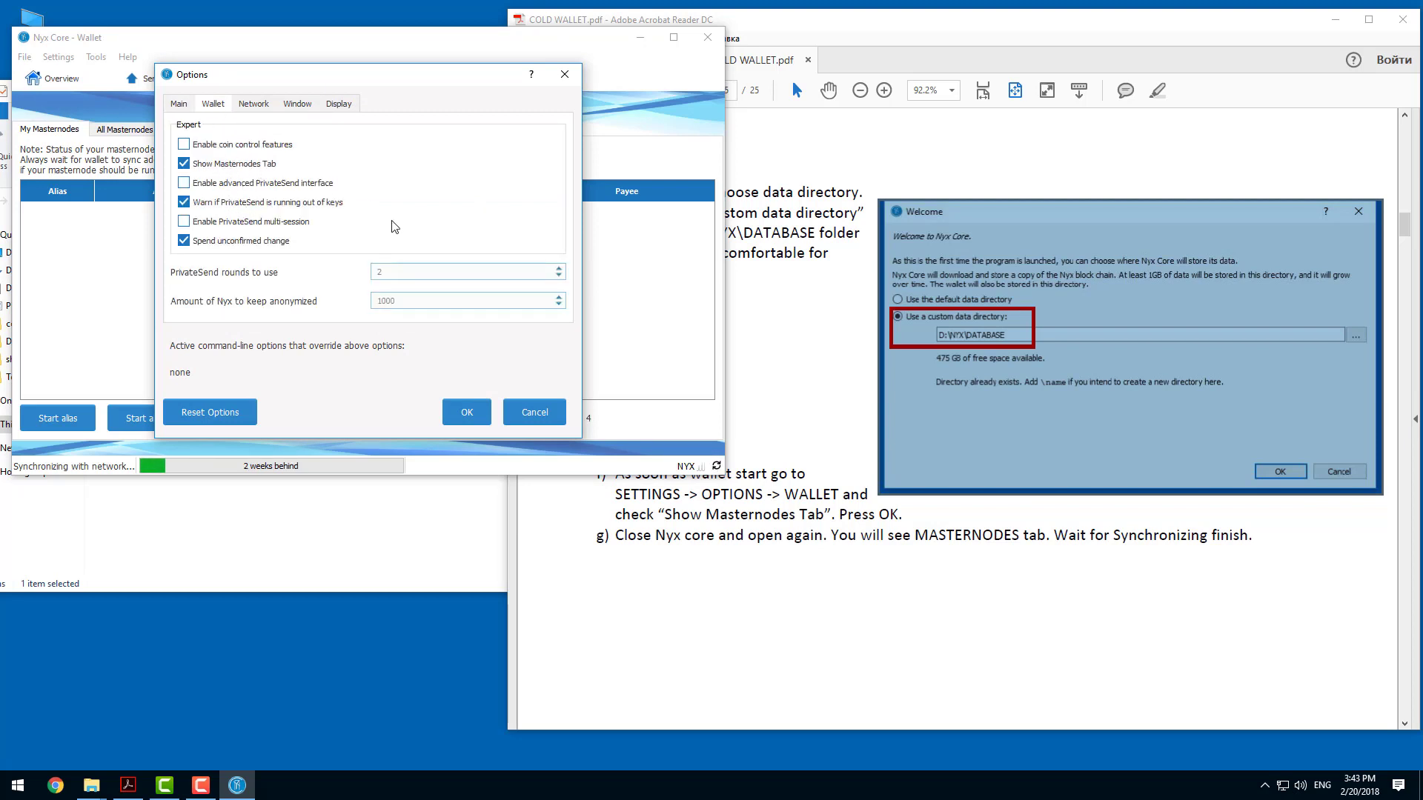
left_click(464, 414)
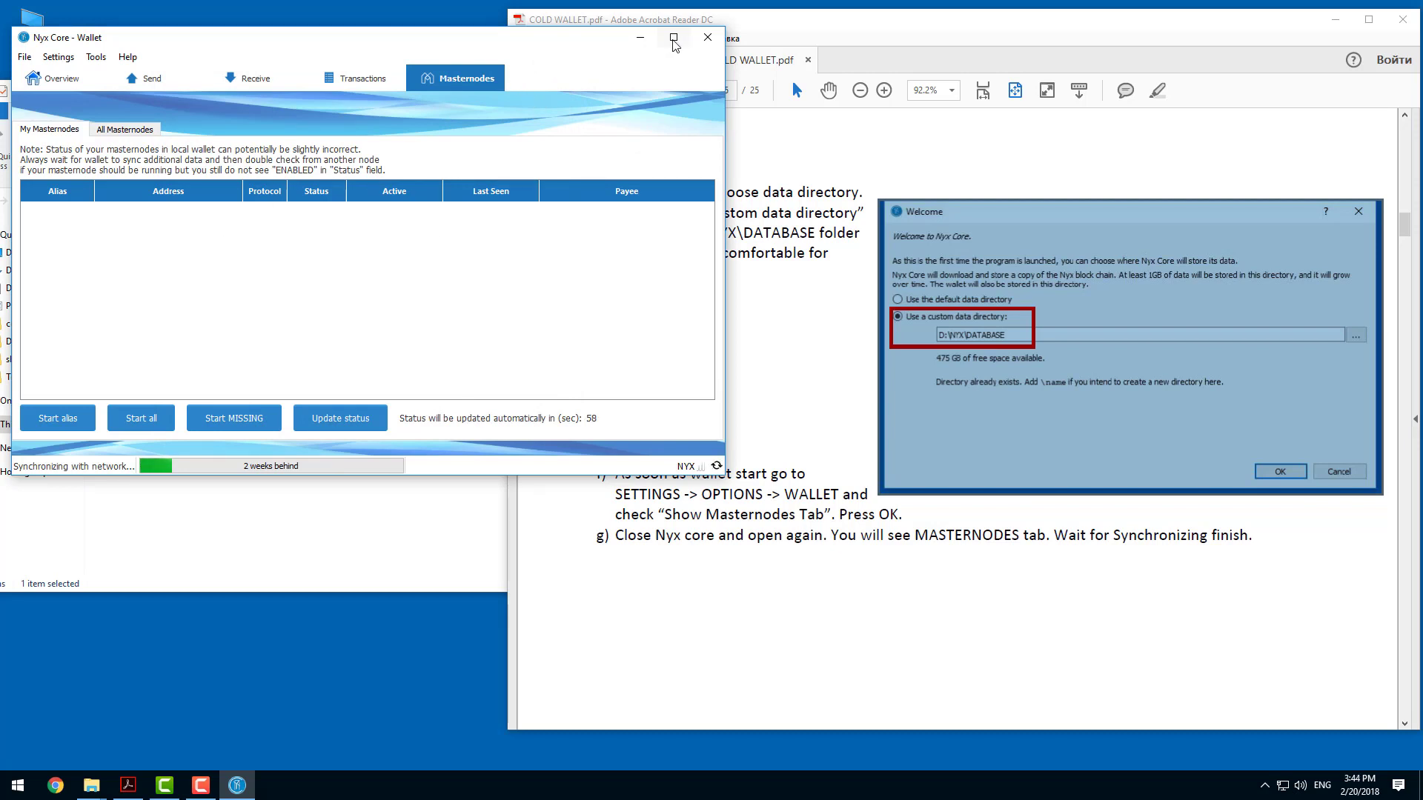
Place the wallet window beside the COLD WALLET guide and bring up the guide's debug console instructions.
left_click_drag(607, 37, 783, 33)
left_click(151, 300)
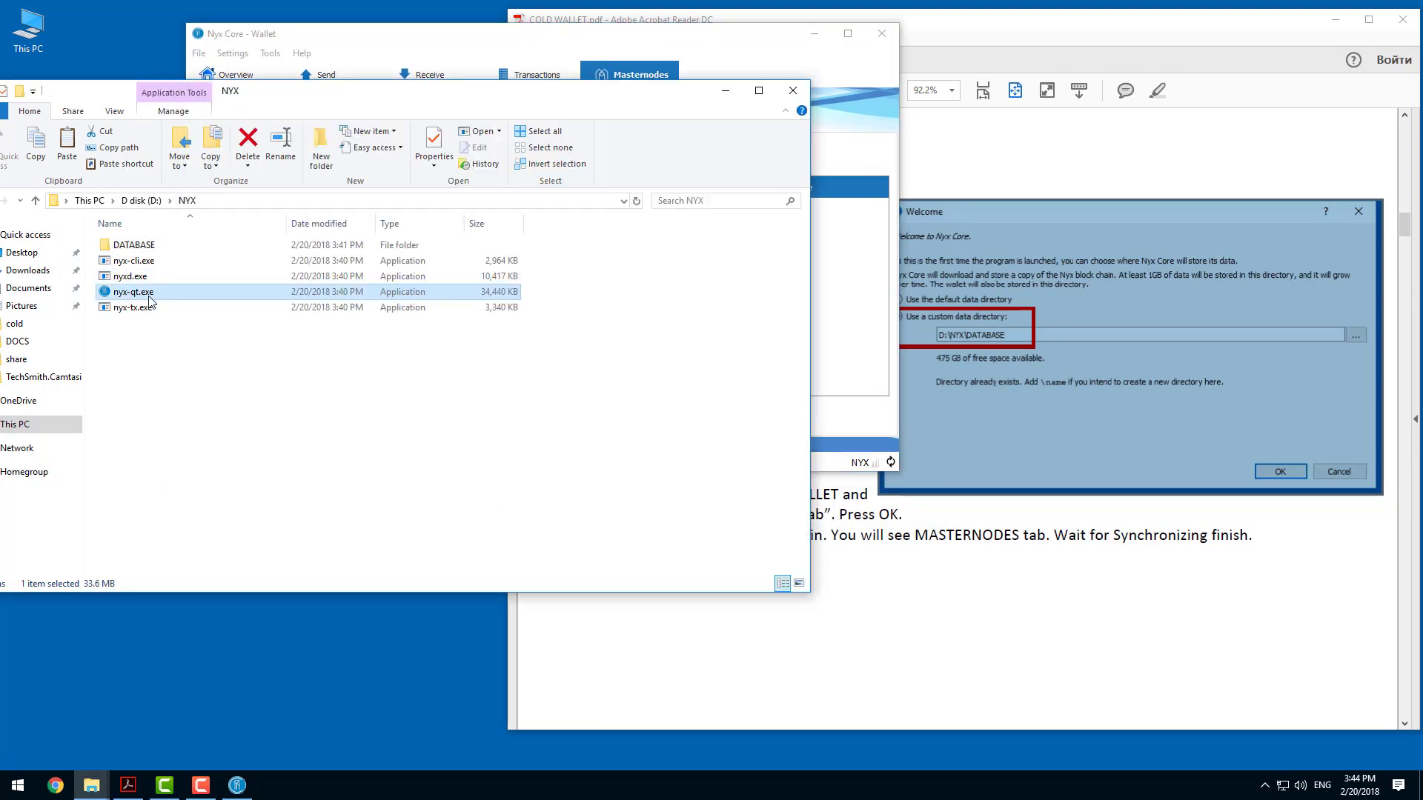
left_click(497, 44)
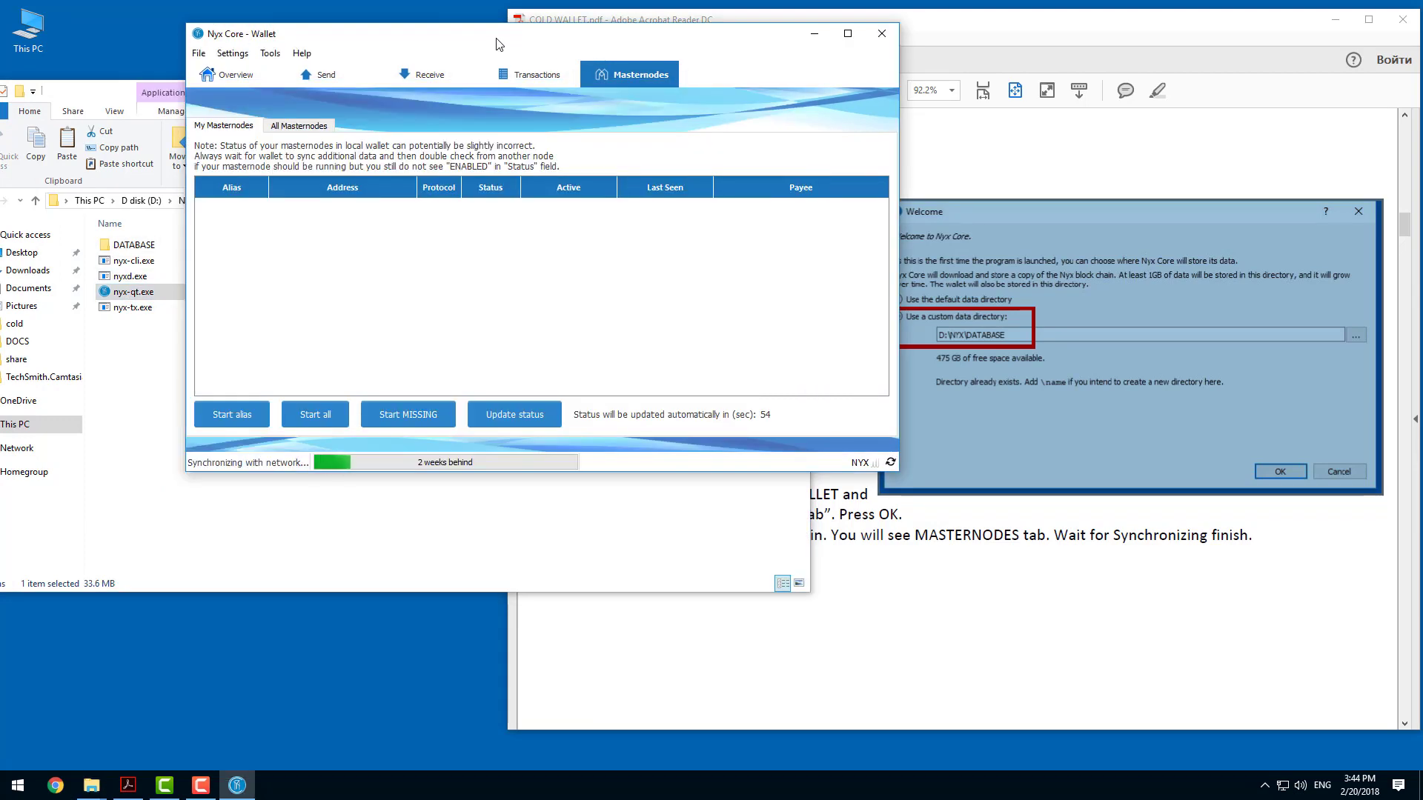
left_click_drag(496, 44, 382, 51)
left_click(899, 667)
scroll(892, 535, "down", 10)
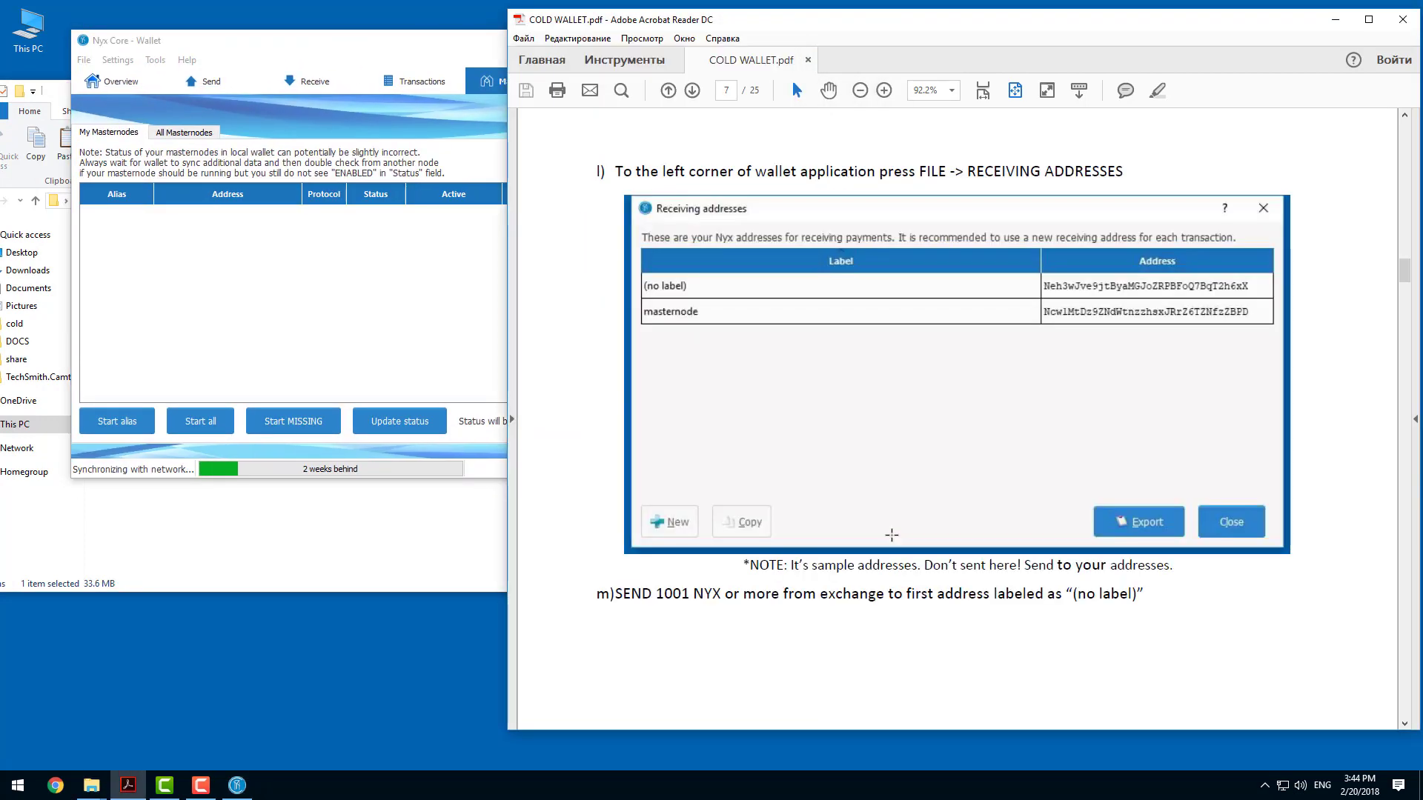
scroll(891, 535, "up", 5)
scroll(887, 524, "down", 3)
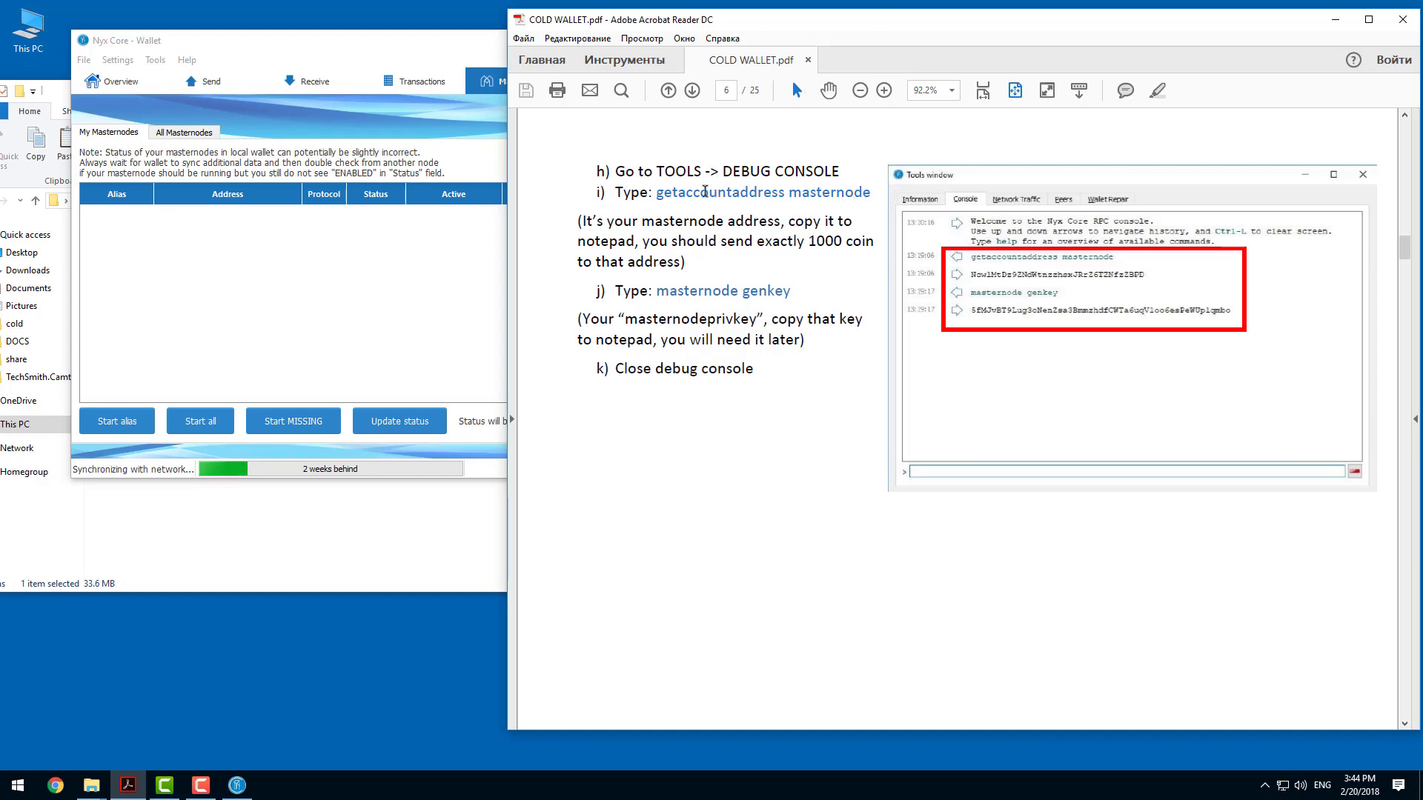
Copy the command getaccountaddress masternode from the guide and run it in the wallet's debug console.
left_click_drag(656, 194, 871, 195)
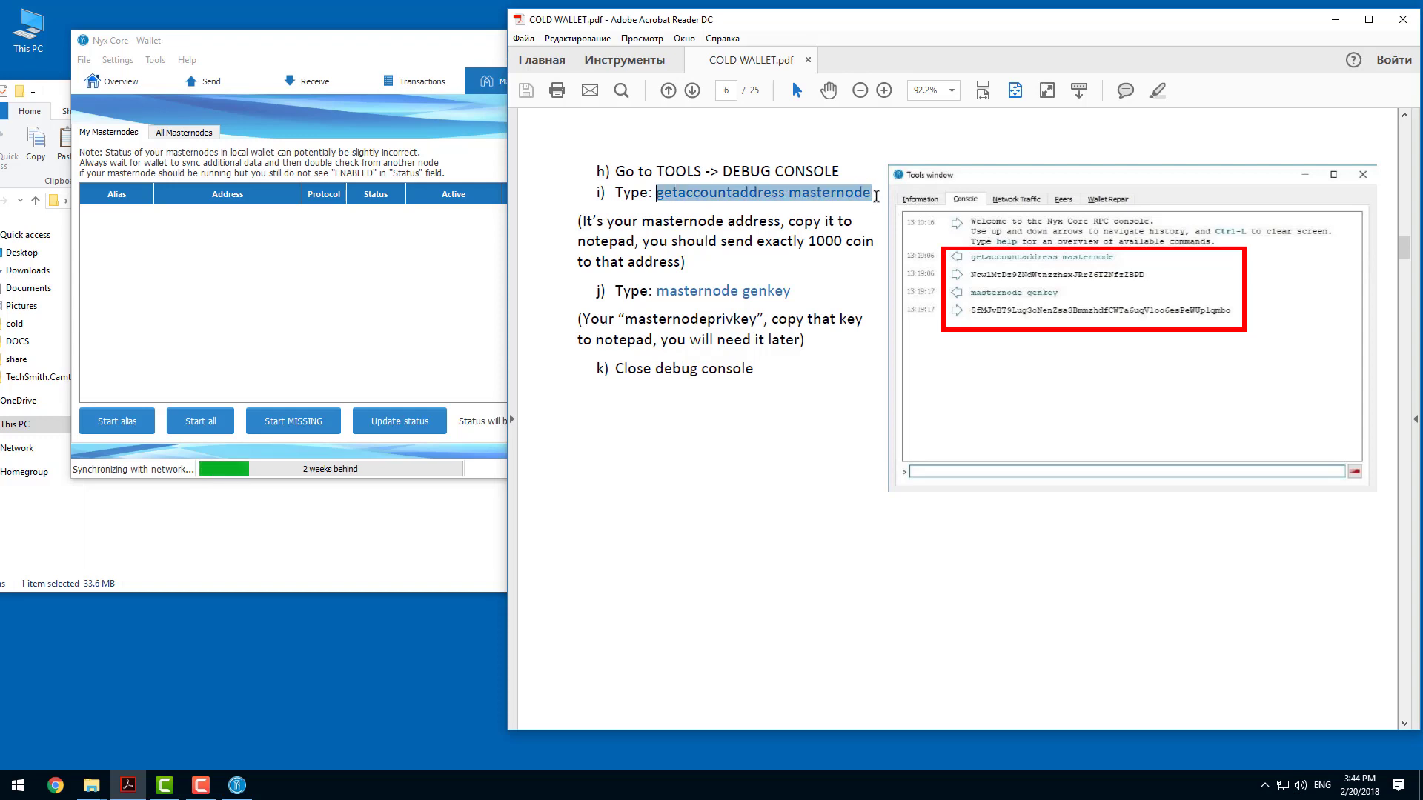
right_click(857, 194)
left_click(886, 208)
left_click(372, 46)
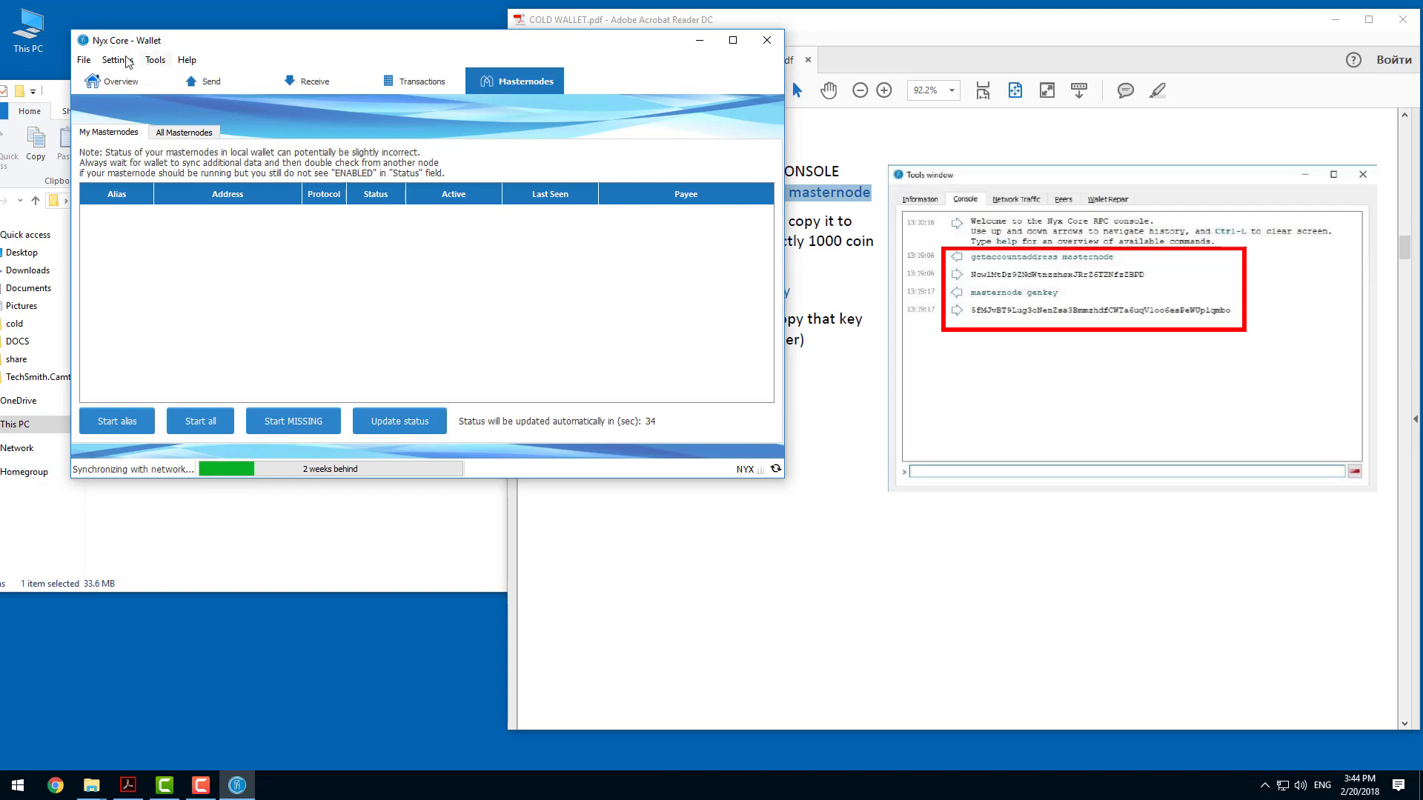
left_click(155, 60)
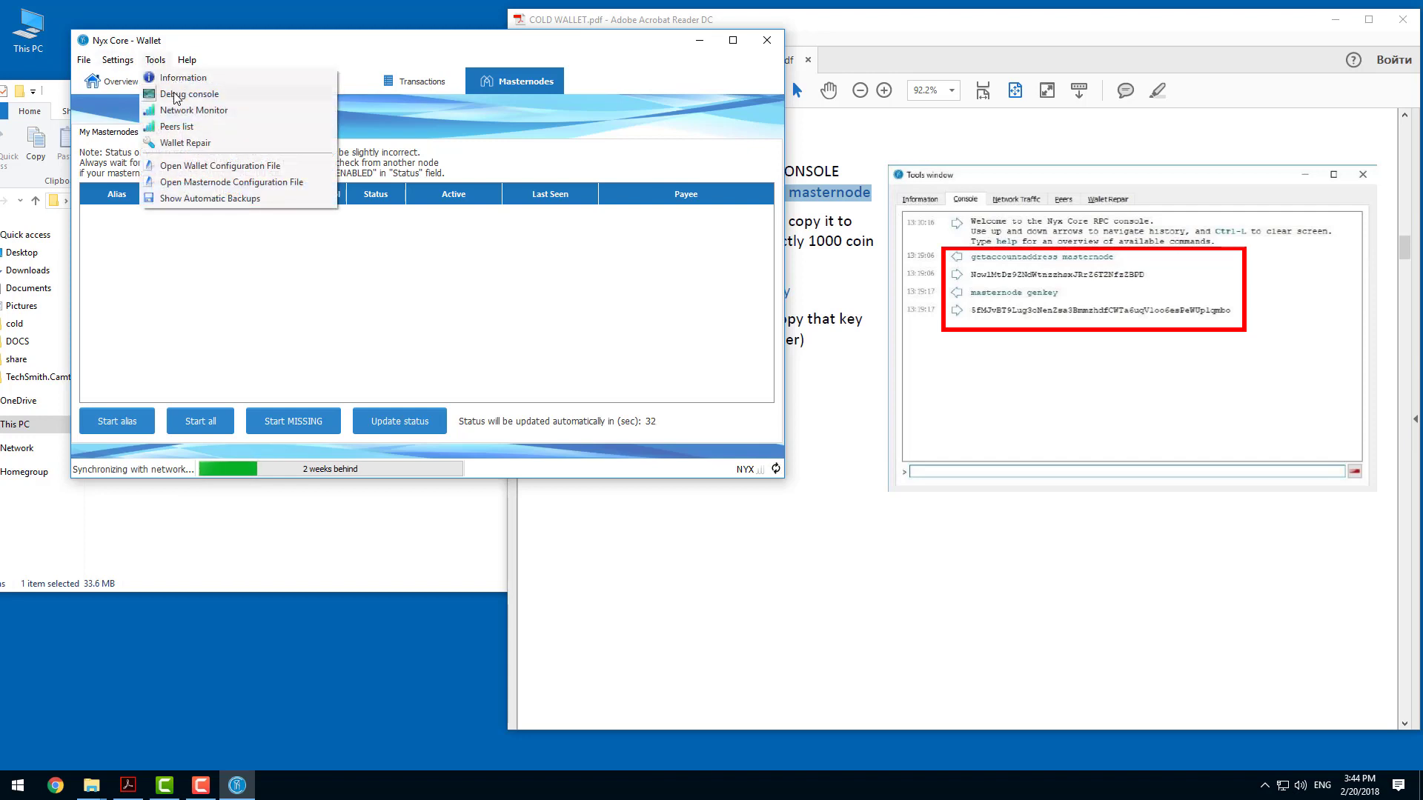
left_click(174, 93)
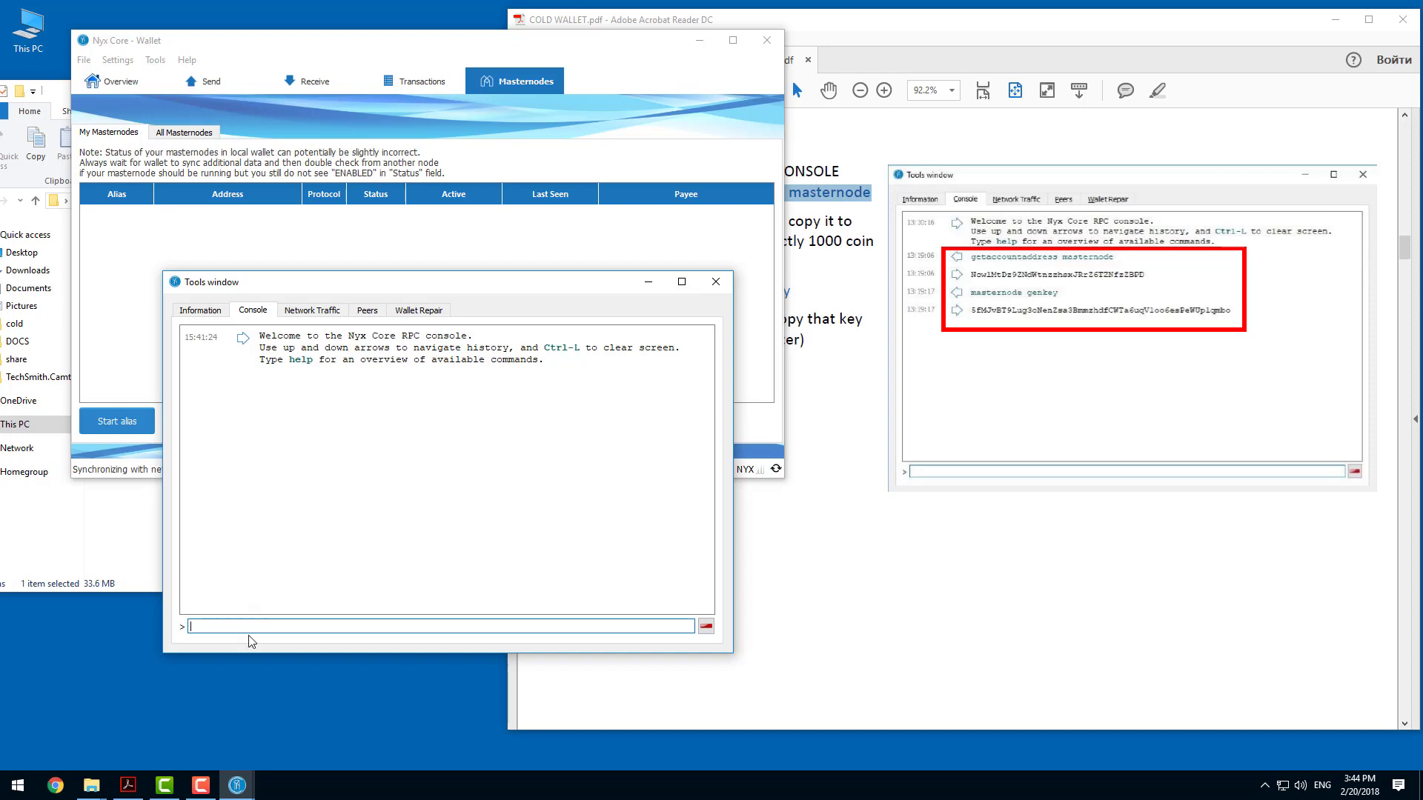
right_click(252, 624)
left_click(301, 709)
key("Return")
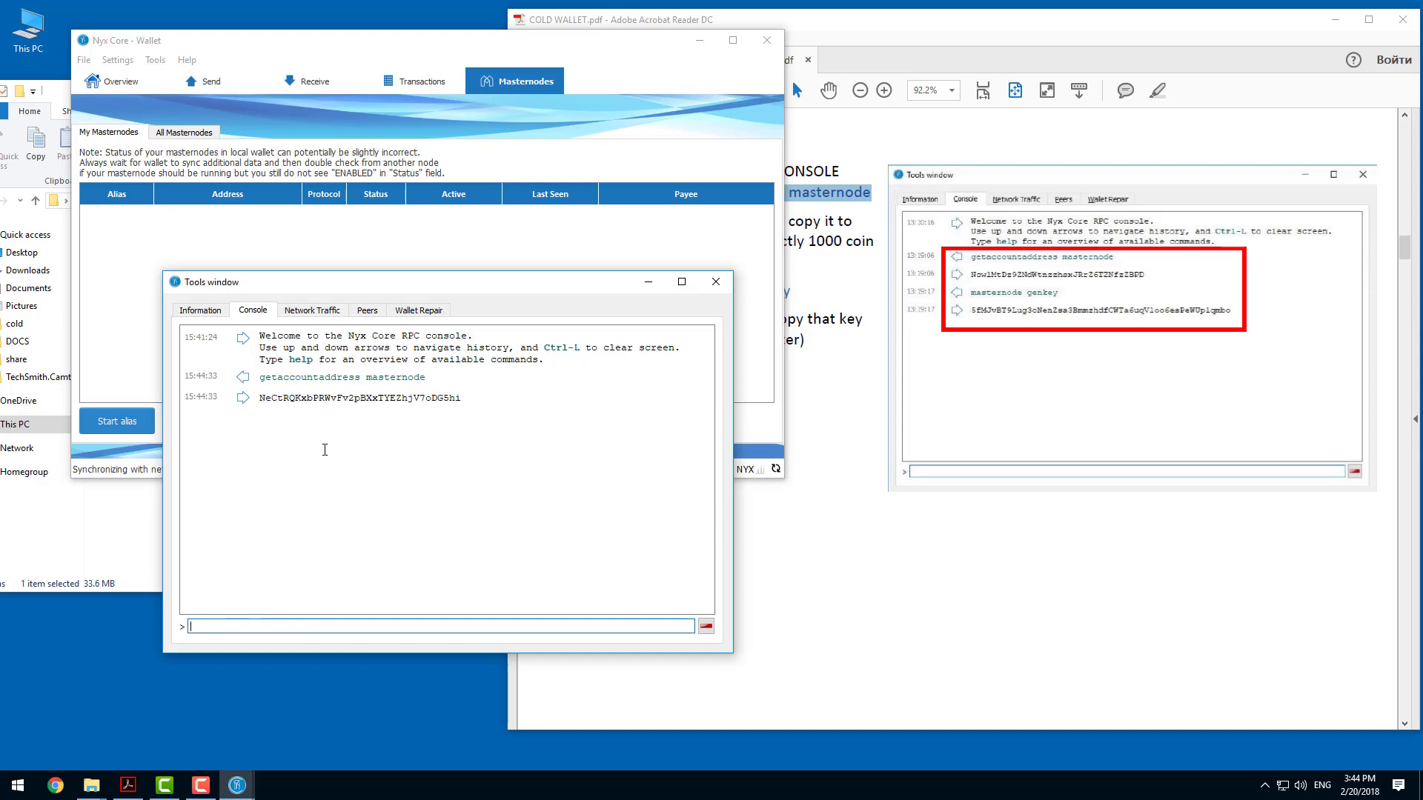
Highlight the address returned in the console and the guide's note about sending exactly 1000 coin to that address.
left_click_drag(262, 401, 461, 393)
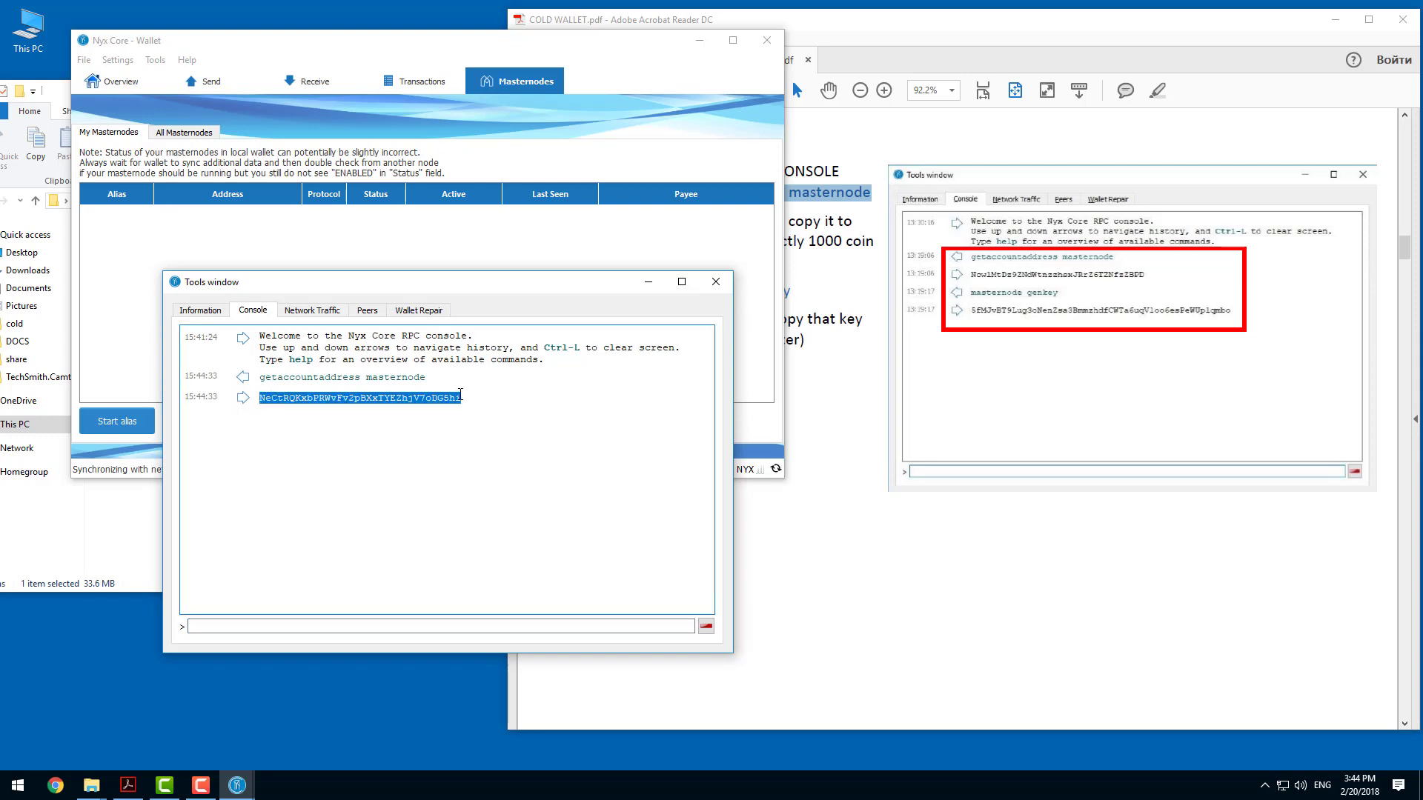
left_click(883, 139)
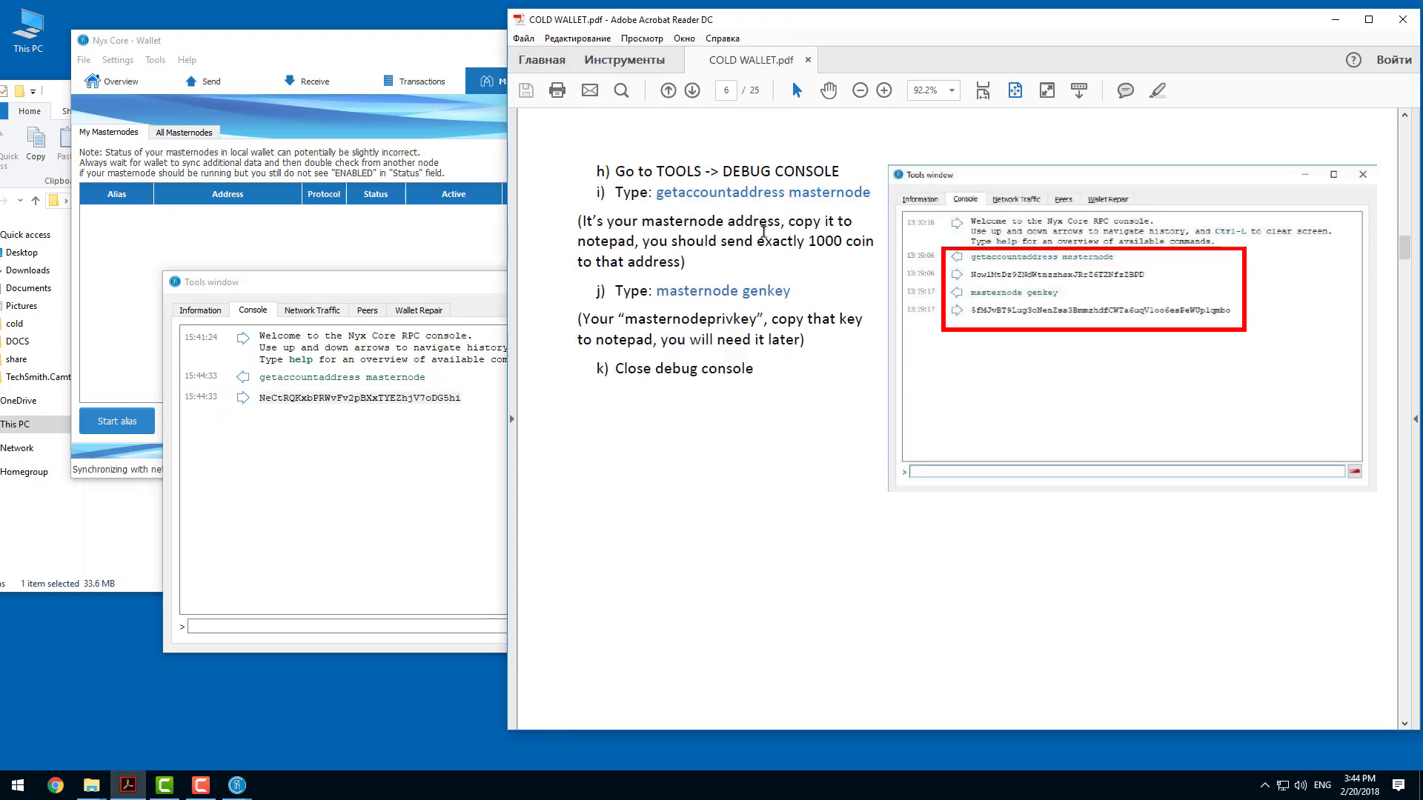
left_click_drag(811, 243, 680, 265)
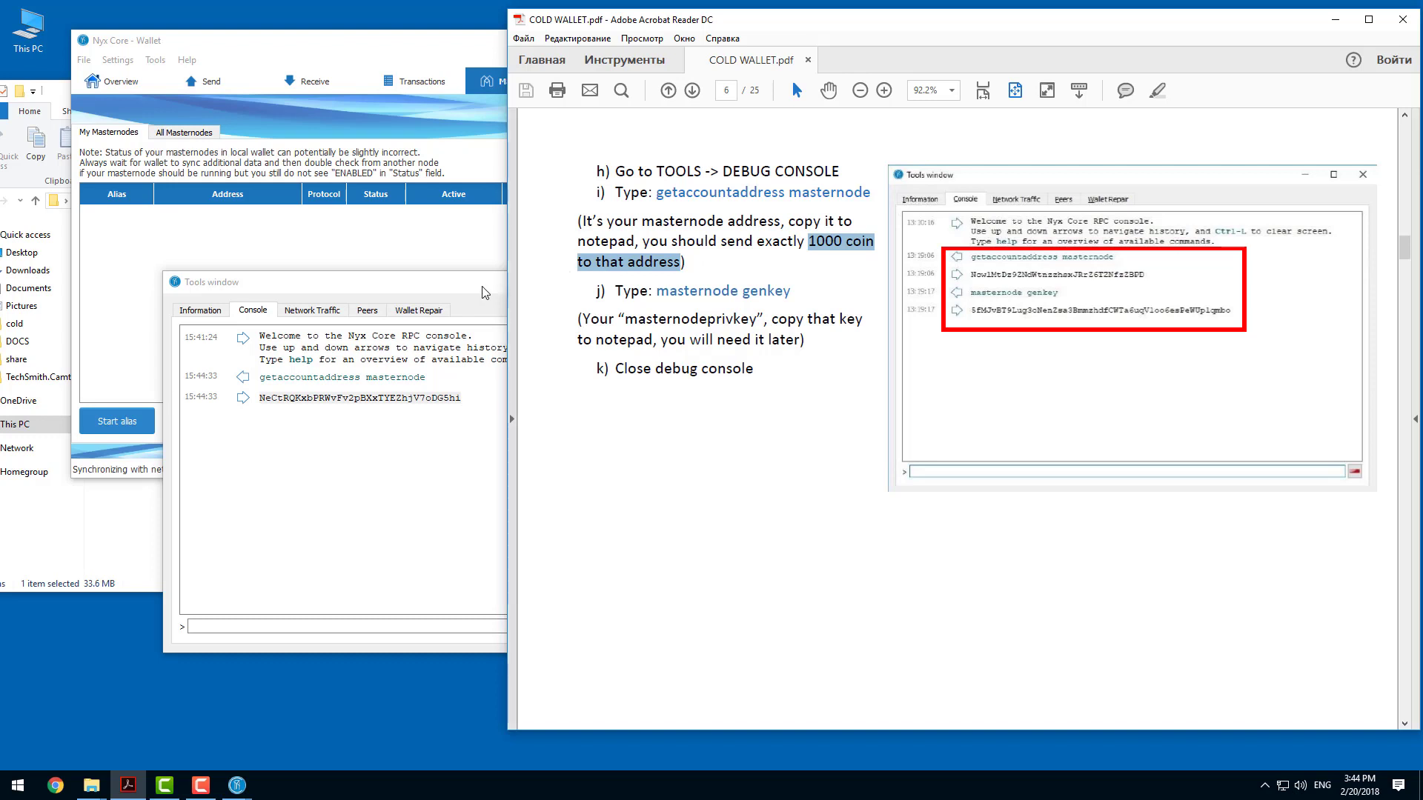
Copy the returned address from the debug console into a new Notepad document and label it "masternode address".
double_click(351, 399)
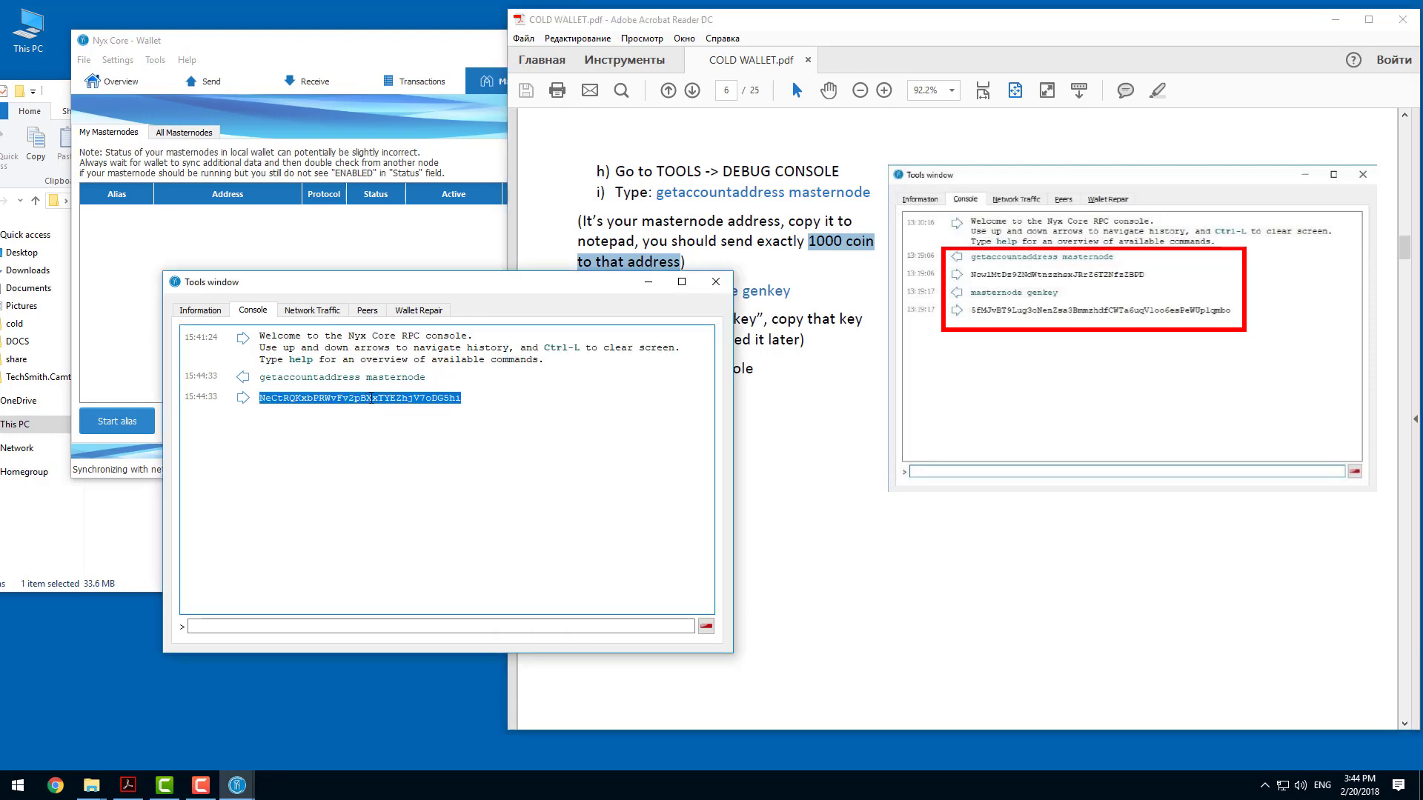
right_click(370, 398)
left_click(410, 410)
key("super+r")
left_click(125, 738)
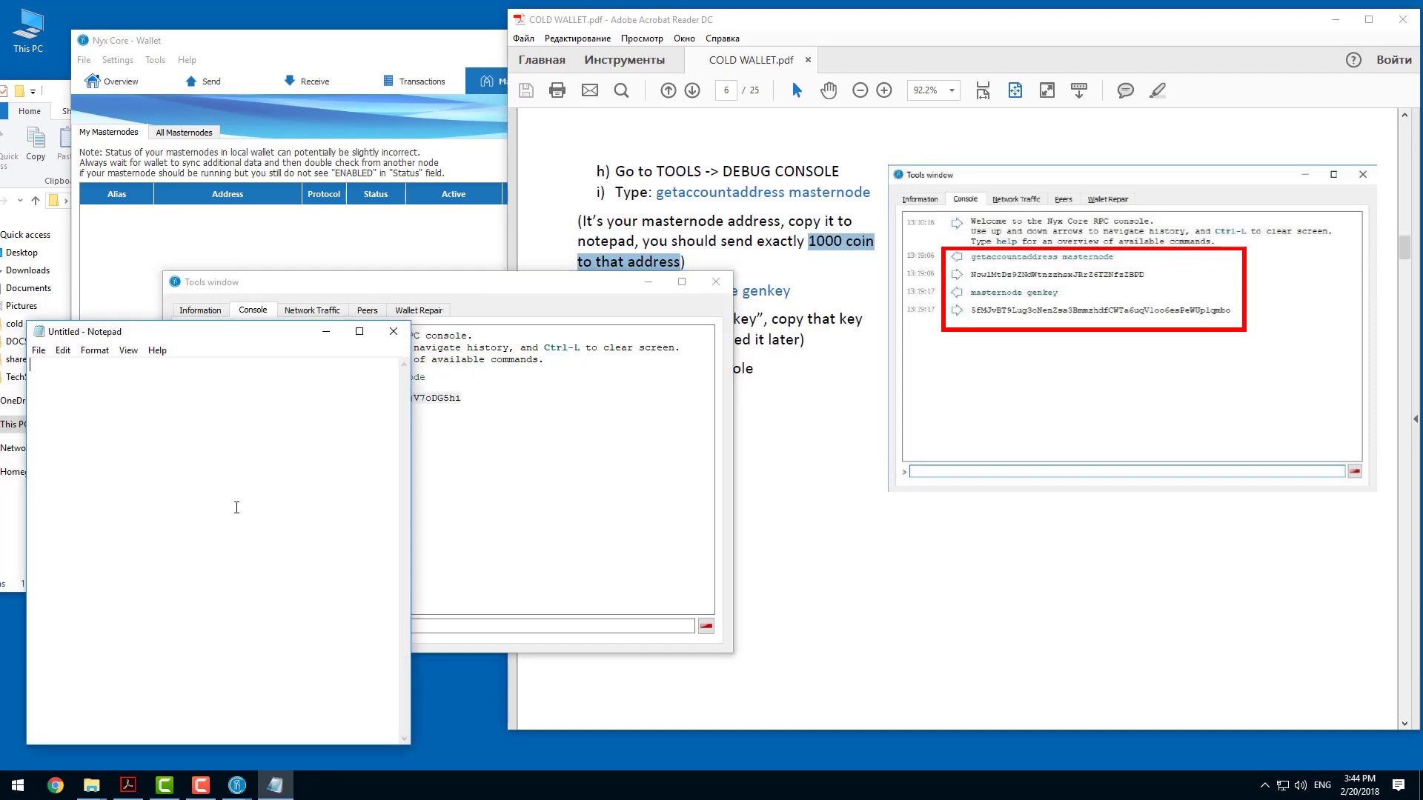
right_click(166, 481)
left_click(232, 544)
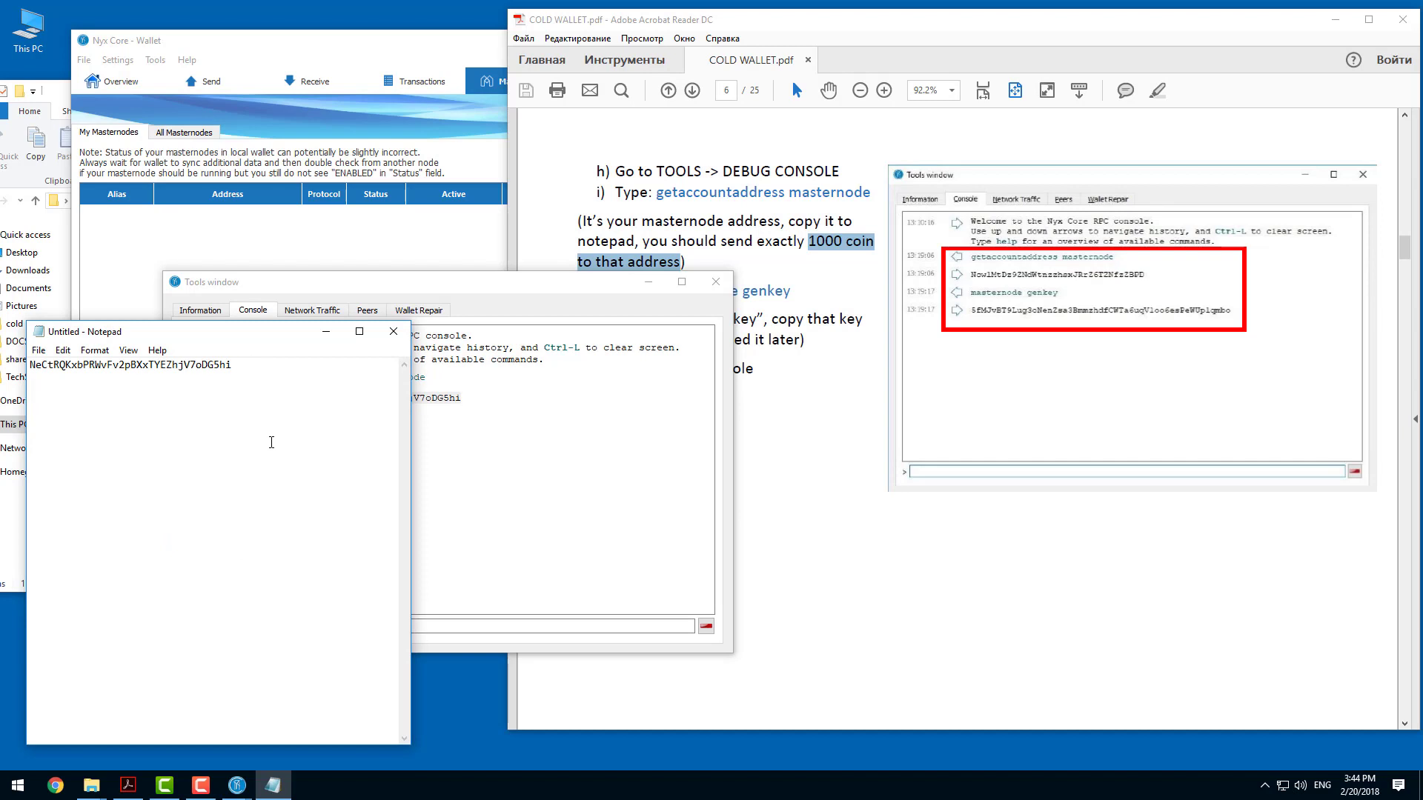
type("masternode address")
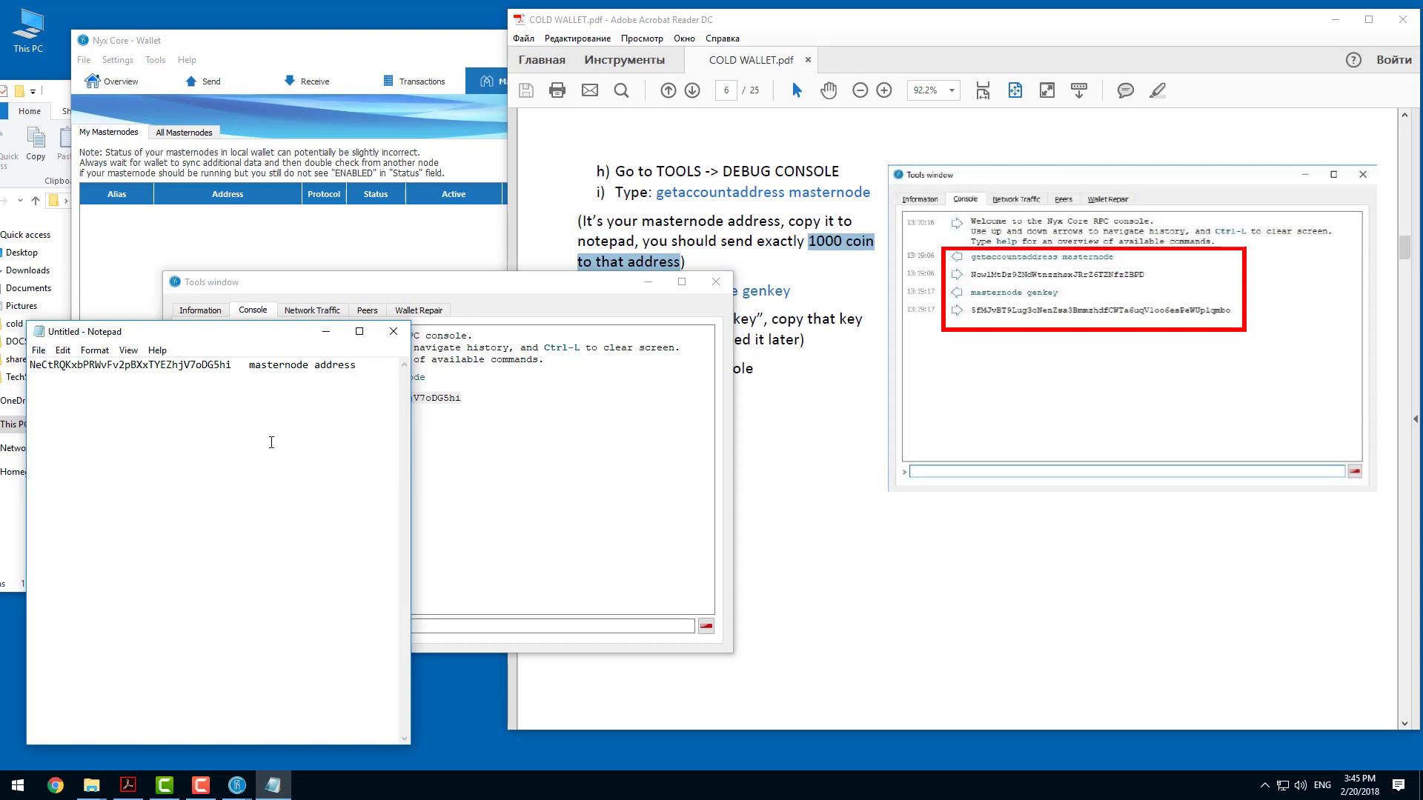
Move the Notepad window below the debug console and highlight the command masternode genkey in the guide.
left_click_drag(267, 331, 275, 642)
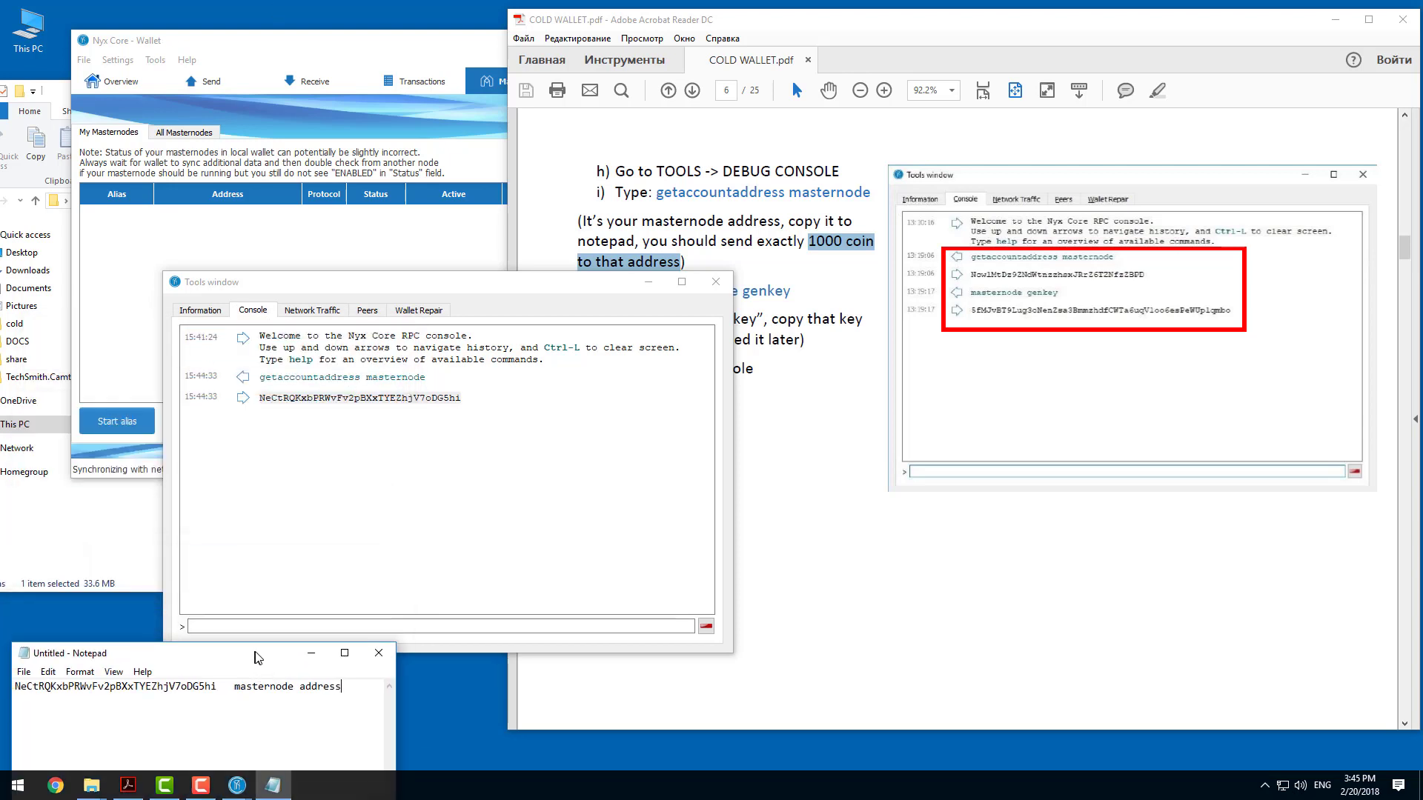
left_click(822, 315)
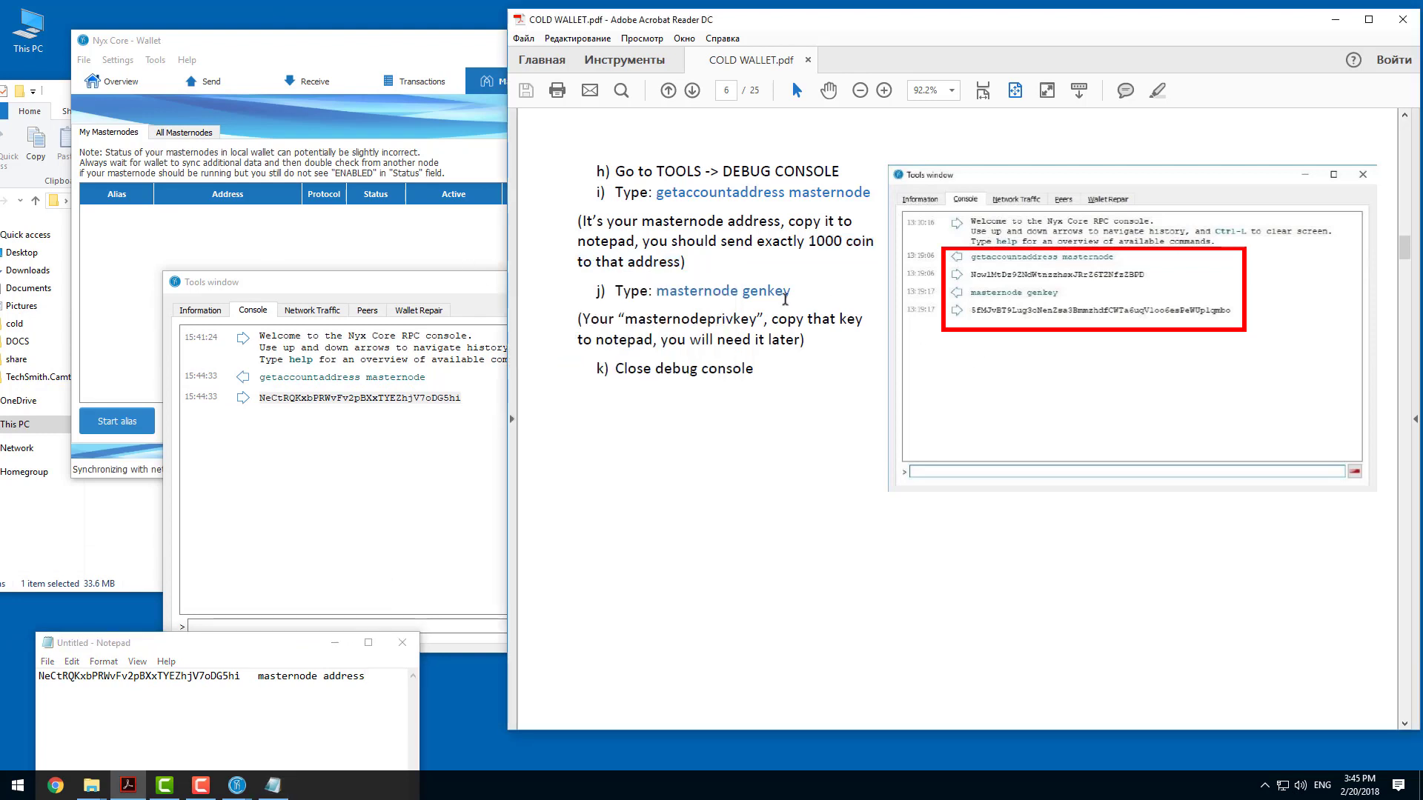
left_click_drag(658, 291, 794, 294)
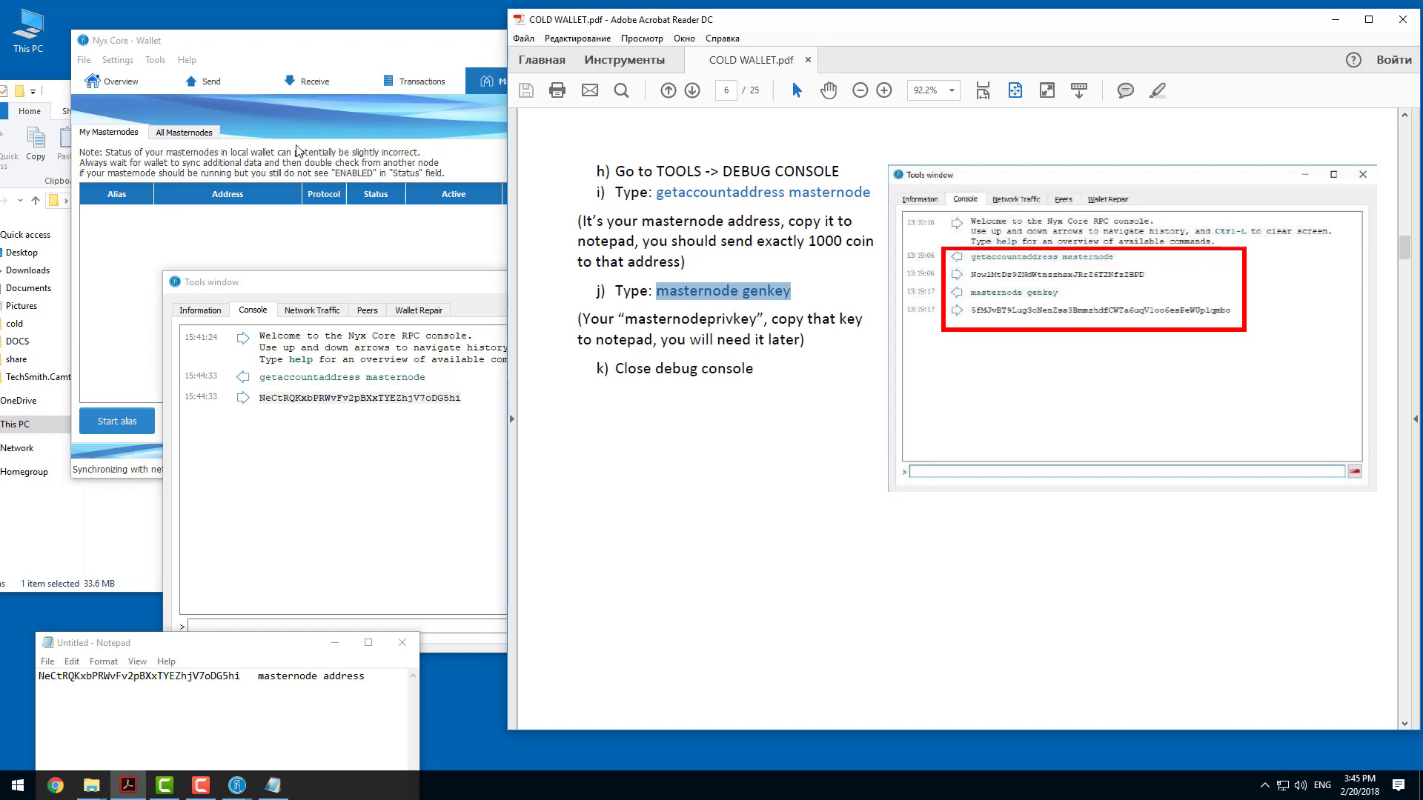
Check the wallet's network synchronization progress, and copy the unlabelled address from its receiving addresses.
left_click(336, 56)
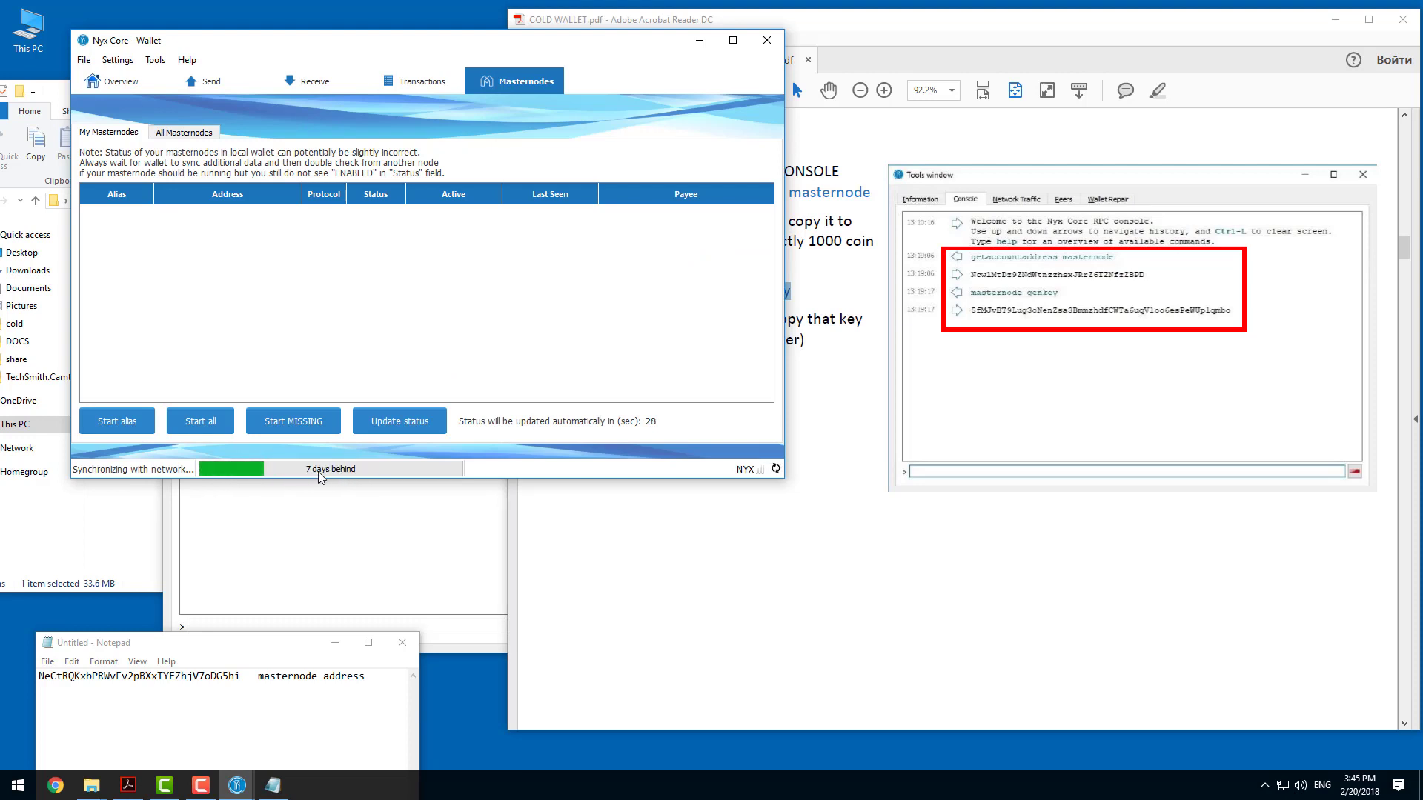
mouse_move(346, 475)
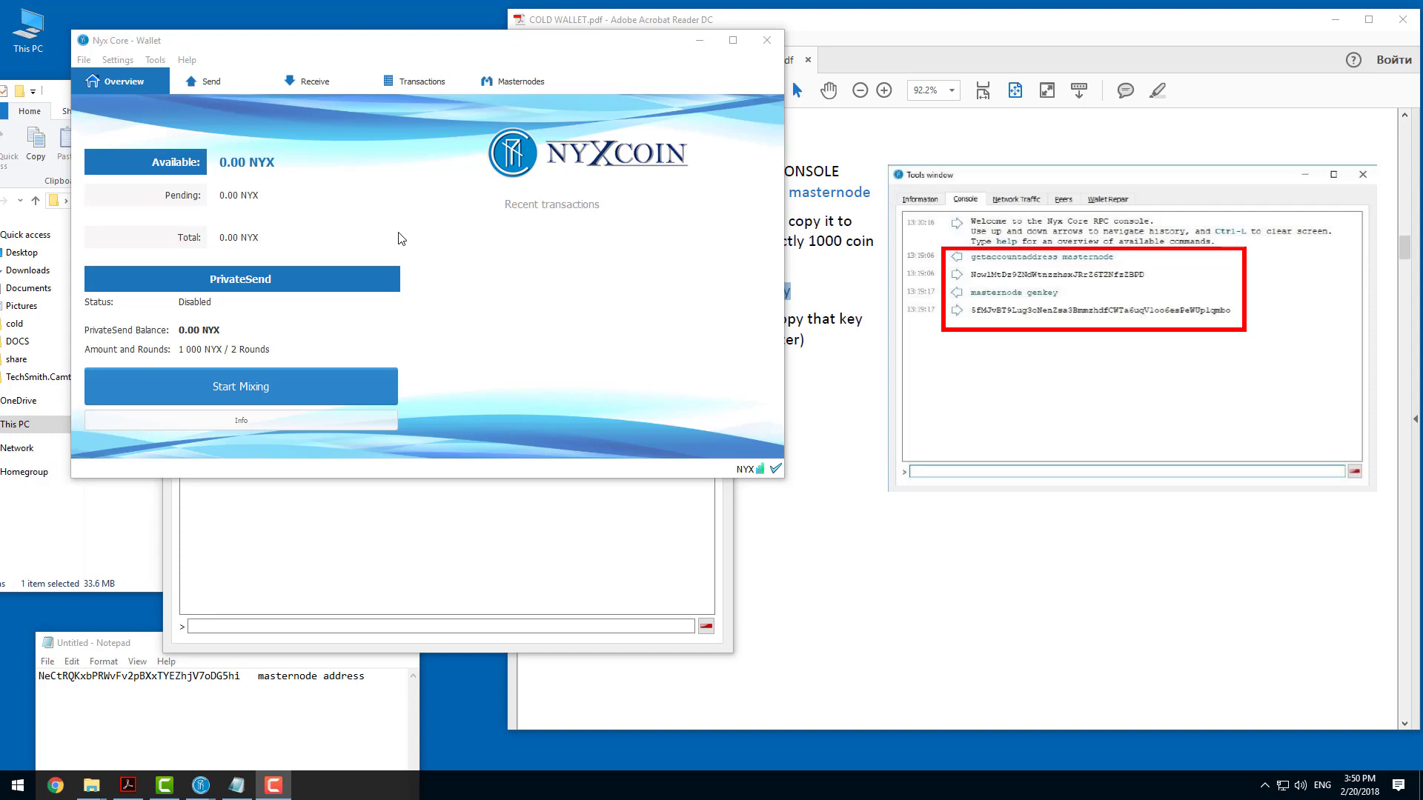
left_click(83, 60)
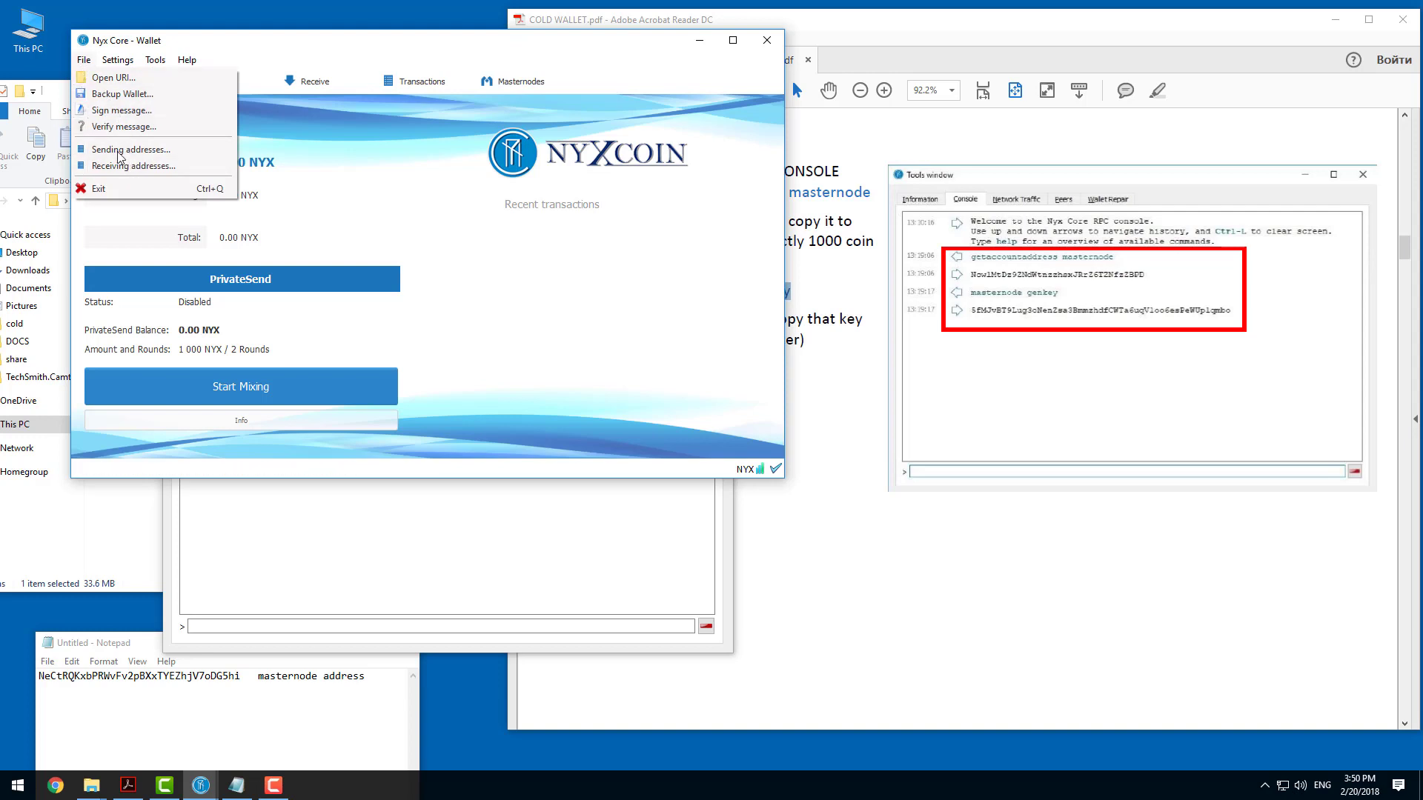
left_click(131, 172)
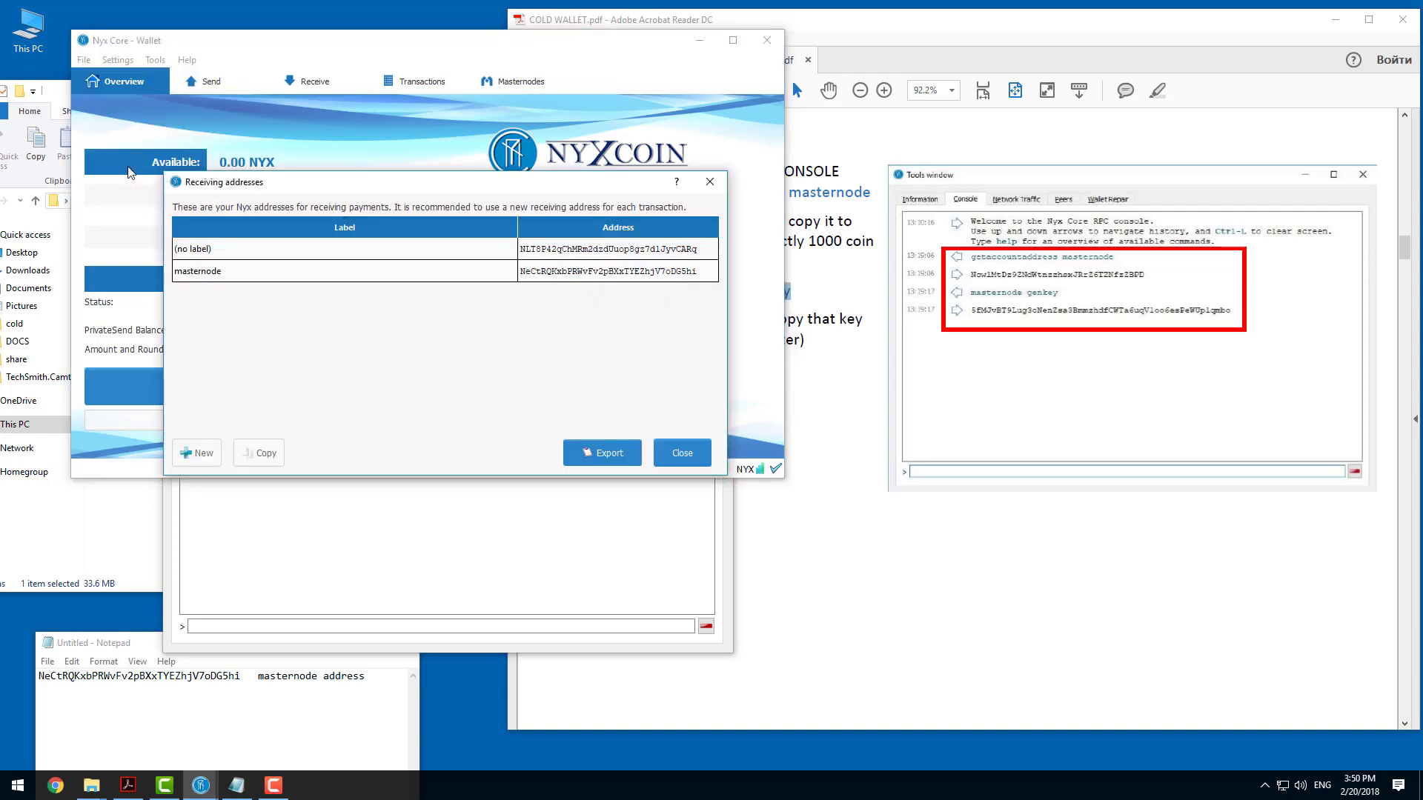
right_click(571, 250)
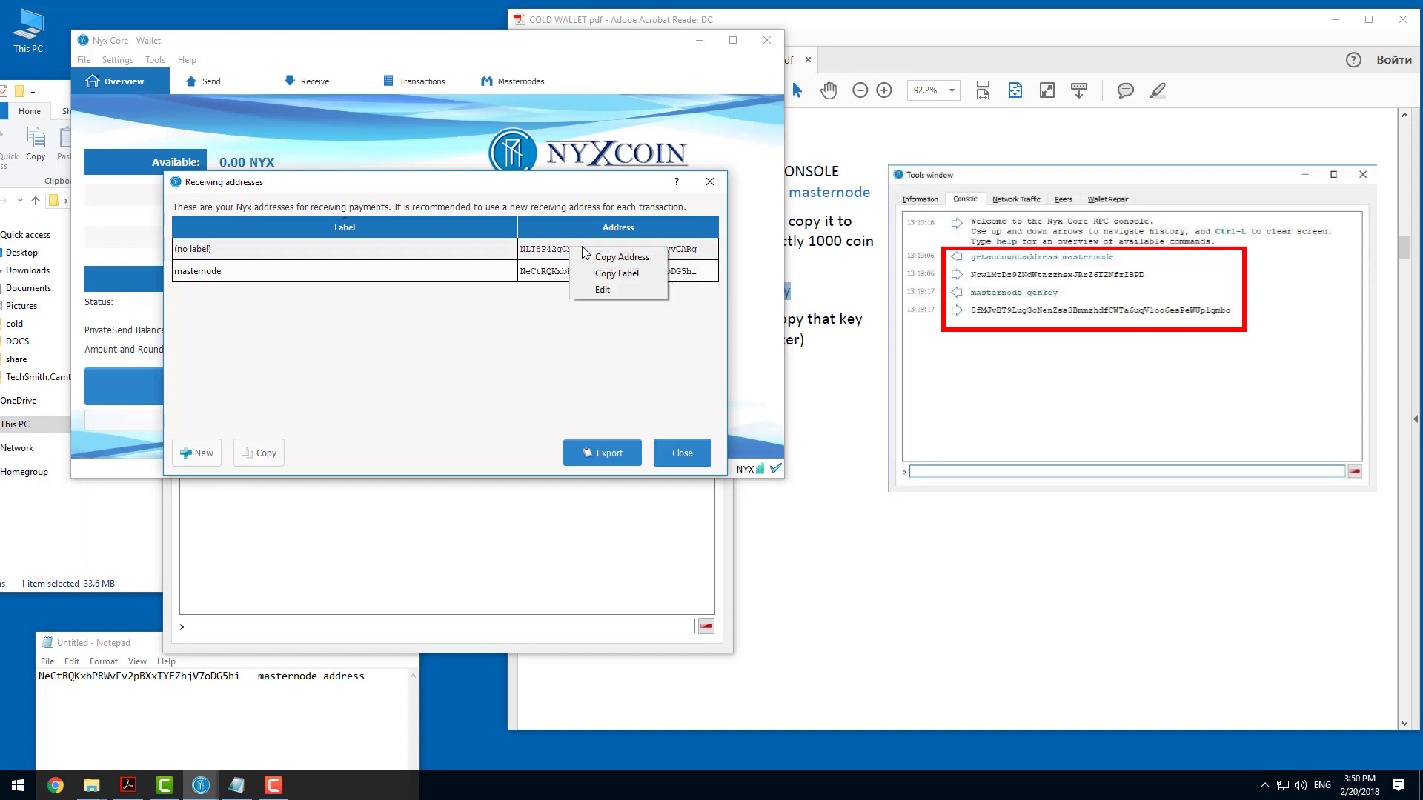
left_click(627, 257)
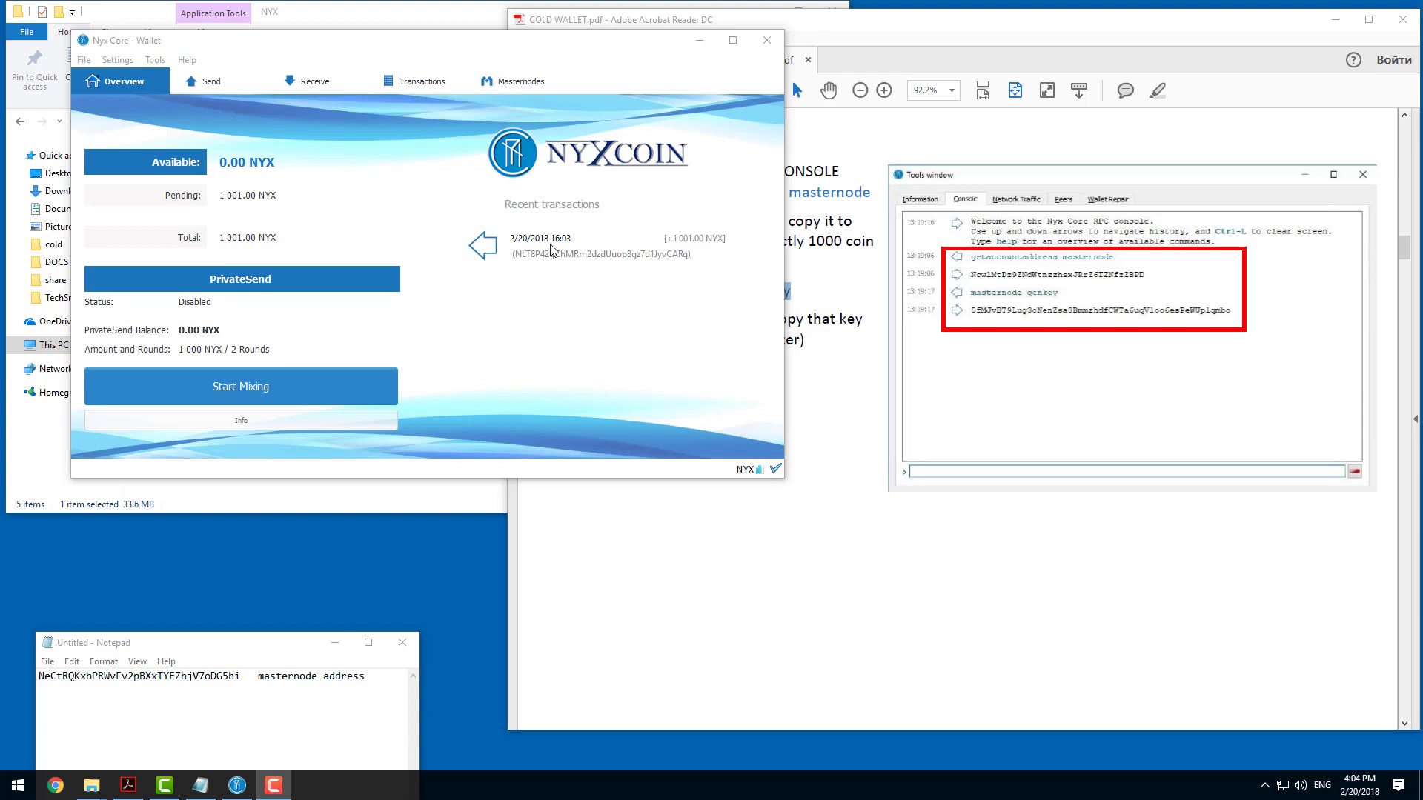
Review the wallet's receiving addresses and examine the details of the incoming transaction.
left_click(84, 59)
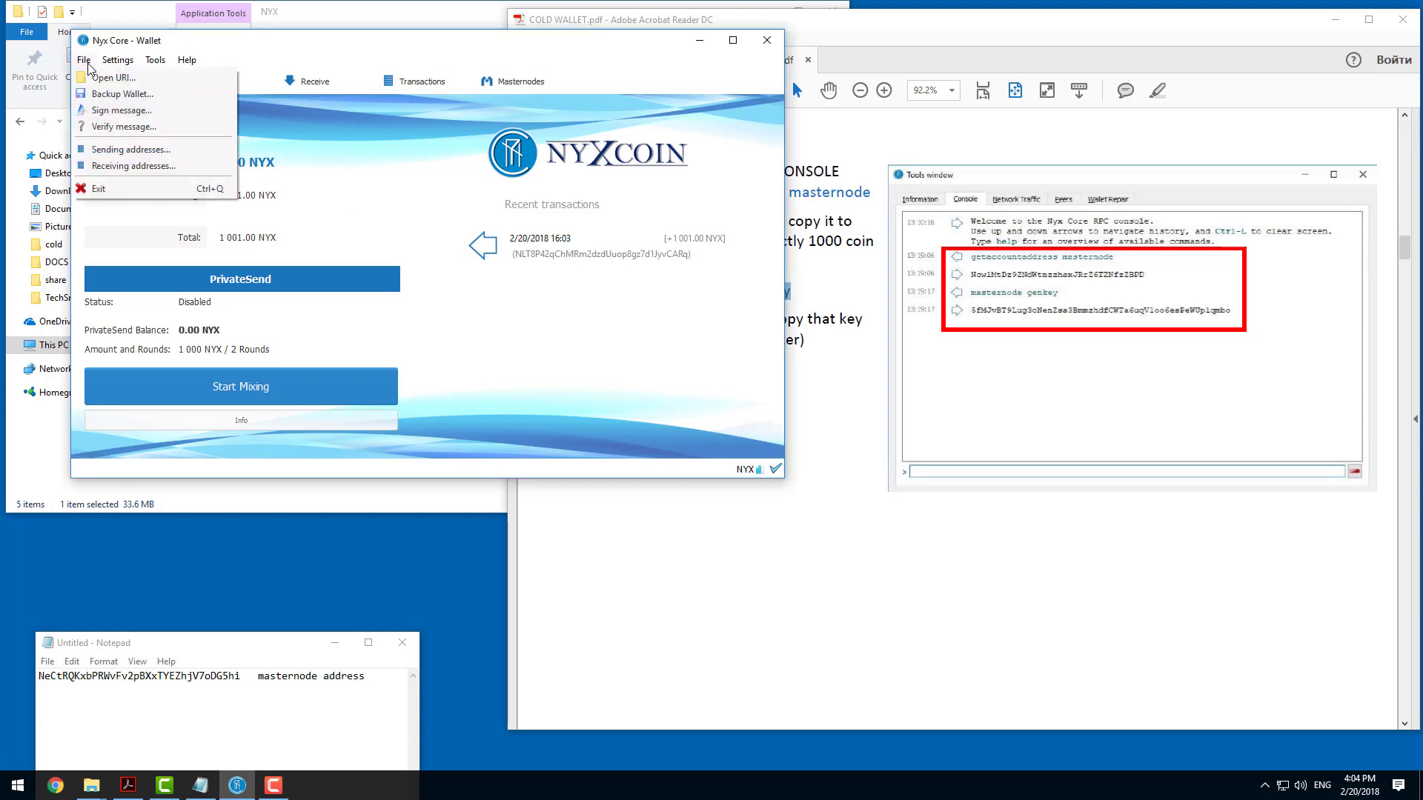
left_click(123, 175)
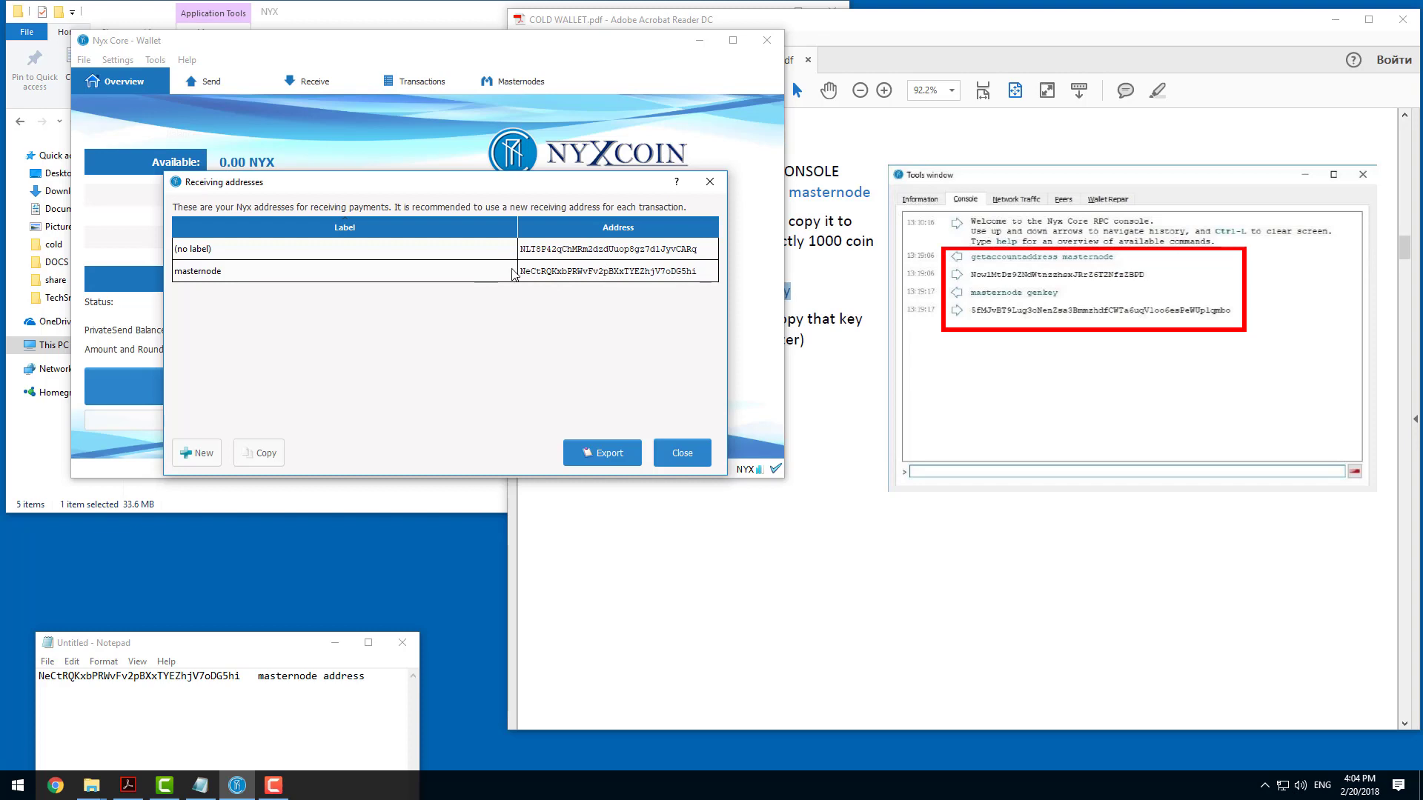
left_click(710, 182)
left_click(541, 246)
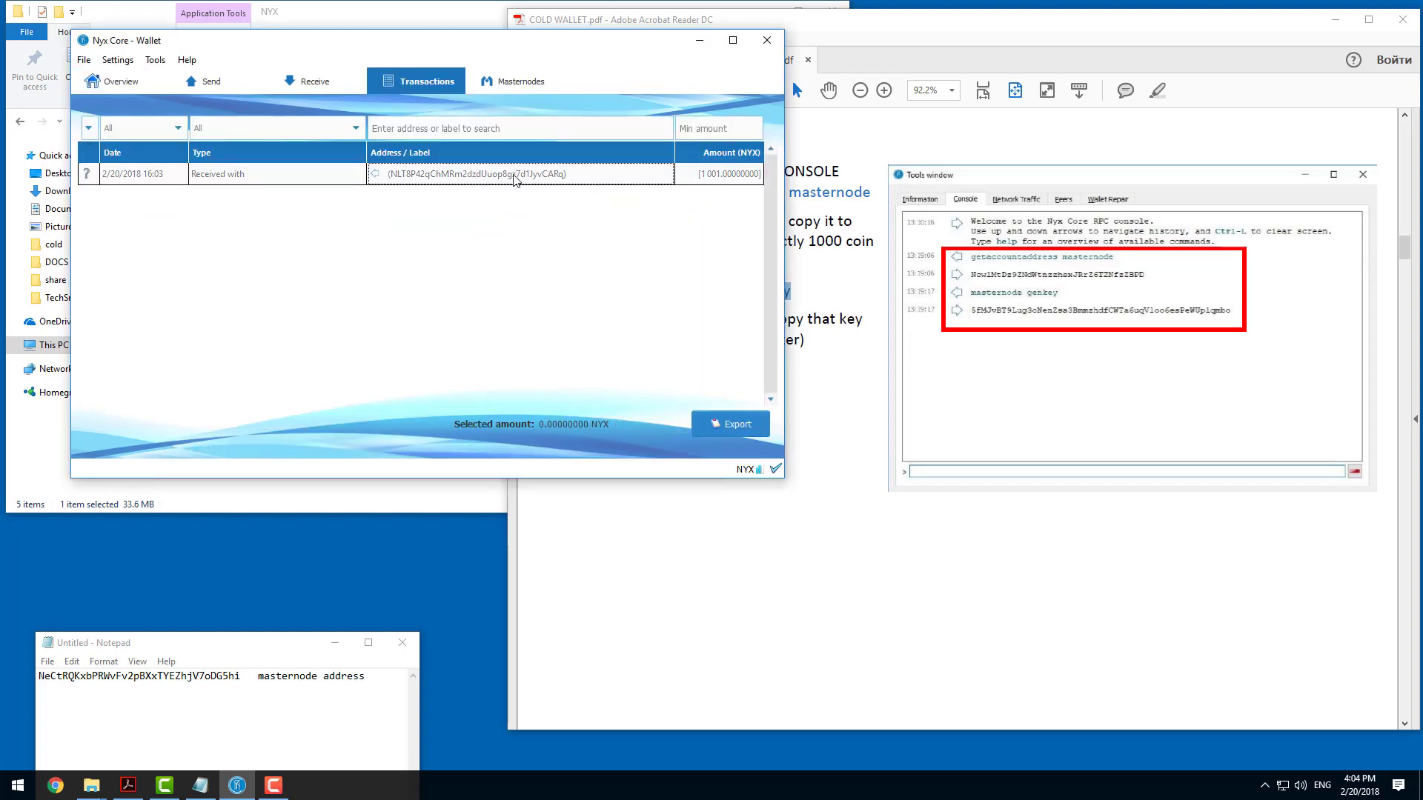
double_click(518, 175)
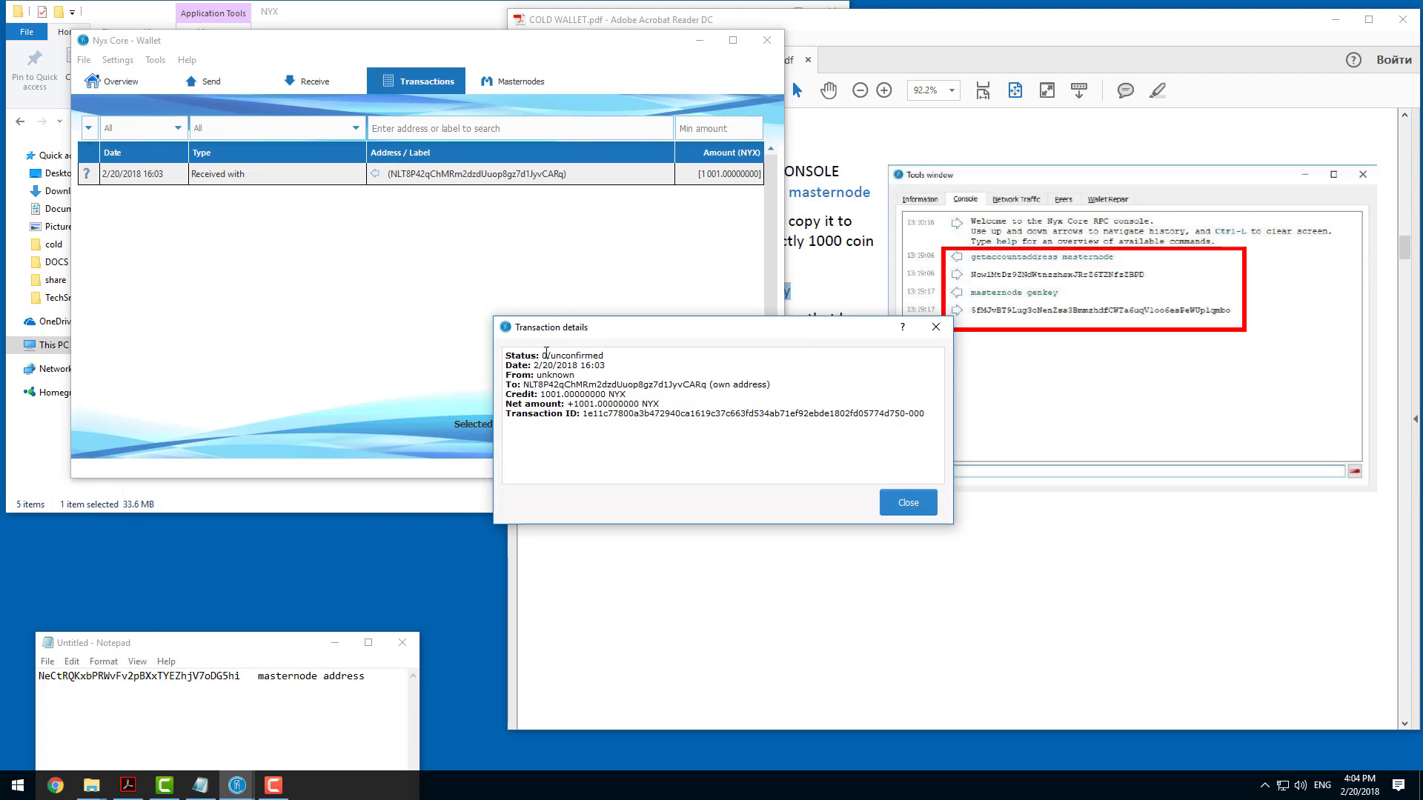
left_click(936, 327)
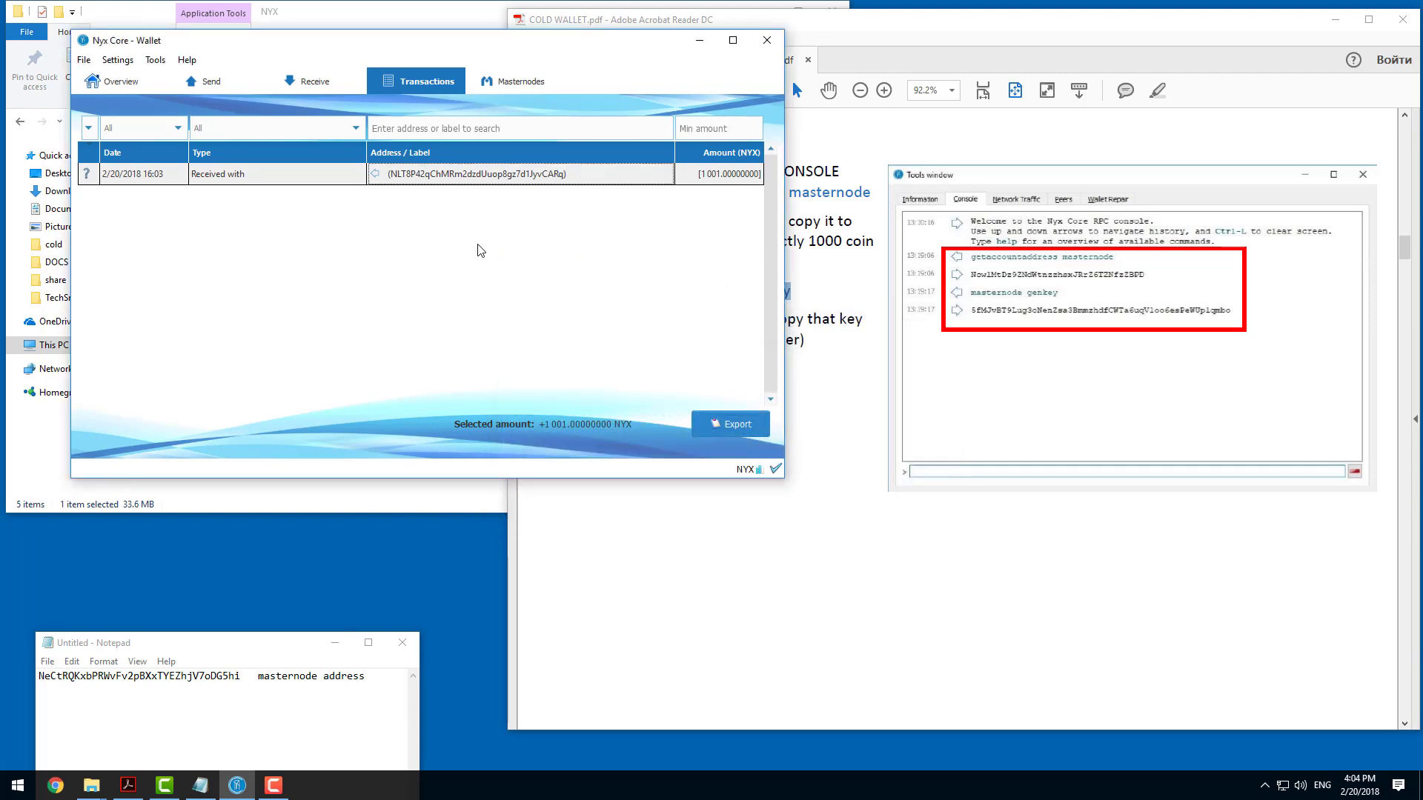
Return to the wallet overview and compare the incoming payment's address with the receiving addresses list.
left_click(107, 83)
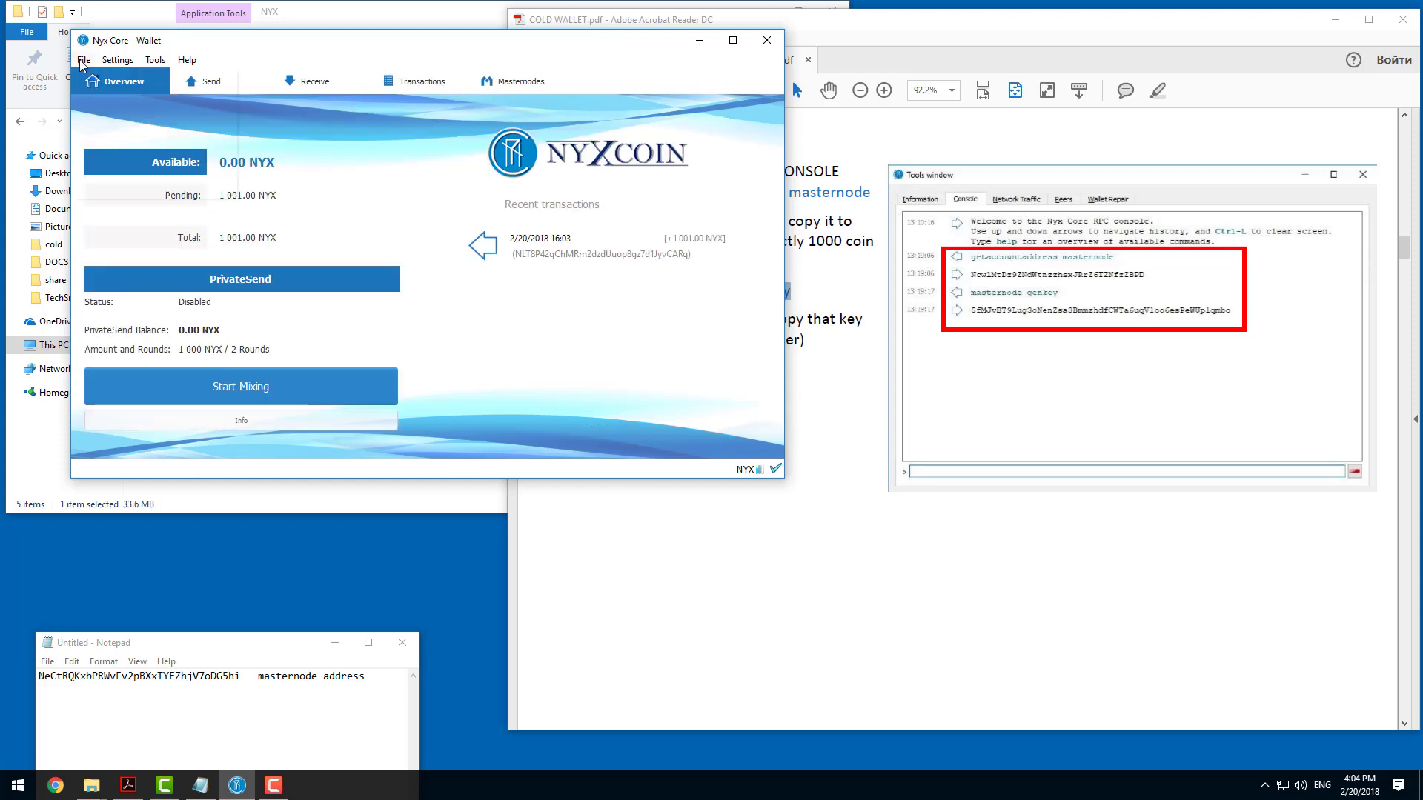
left_click(83, 60)
left_click(118, 173)
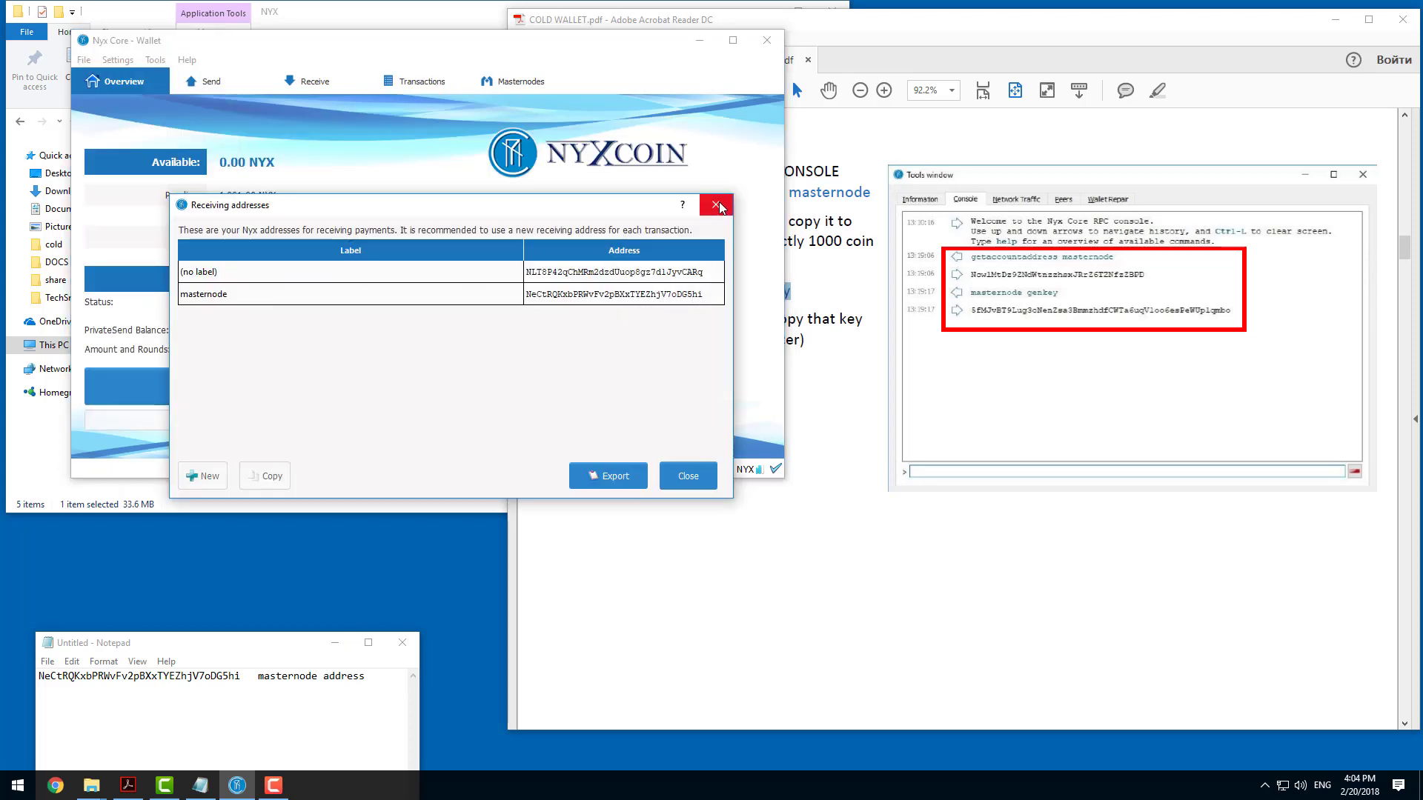
left_click(717, 206)
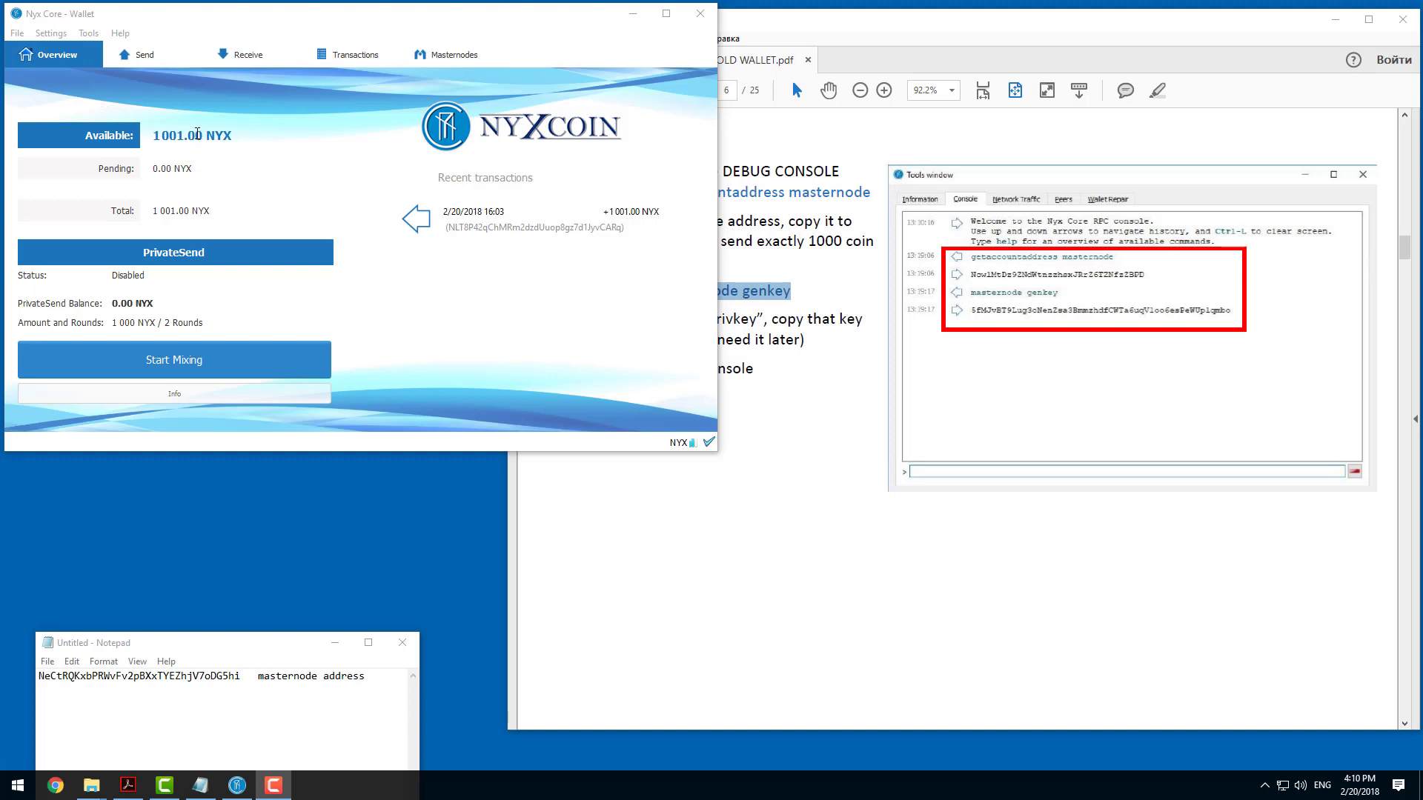
Copy the address labelled masternode from the wallet's receiving addresses list.
left_click(17, 33)
left_click(72, 143)
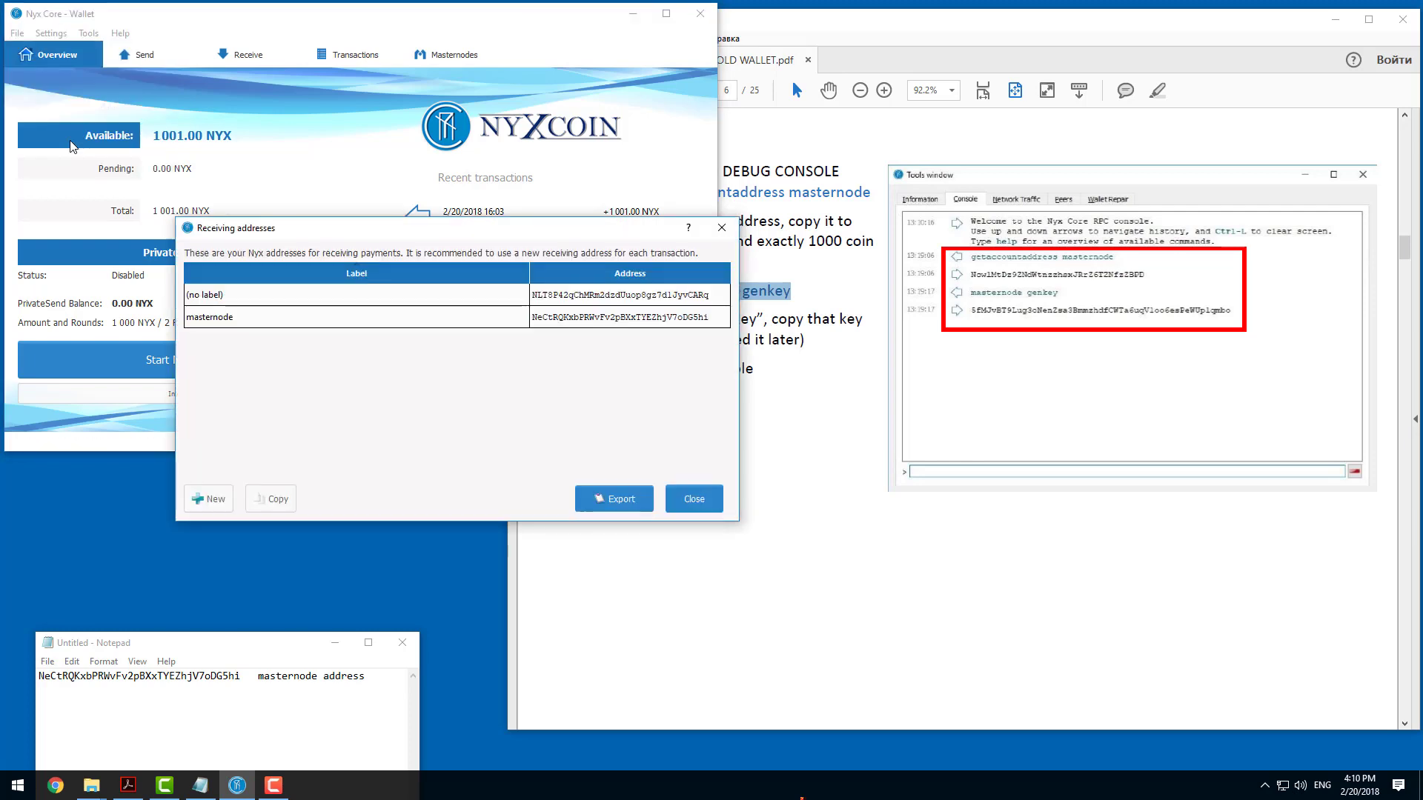
right_click(579, 317)
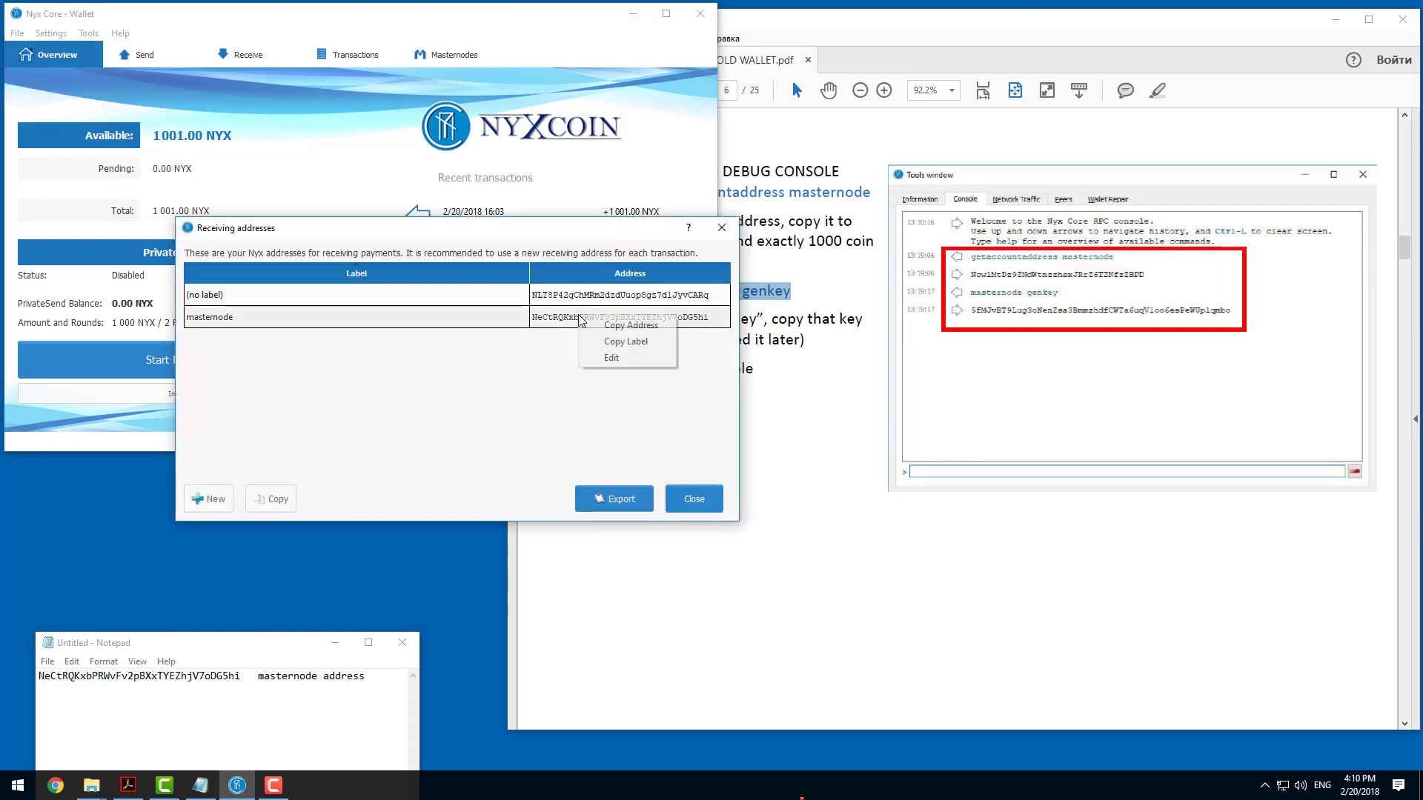
left_click(615, 330)
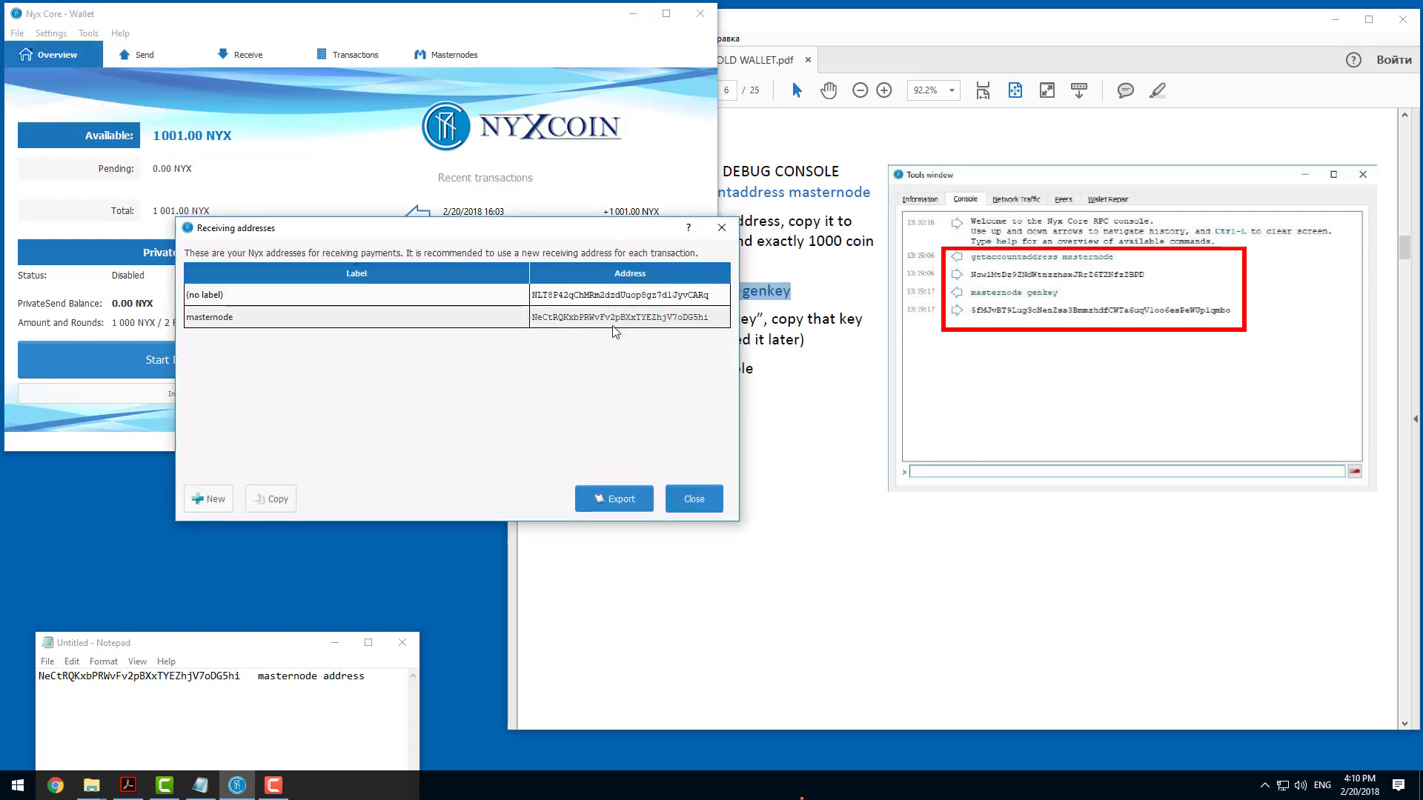
left_click(719, 231)
Send 1000 NYX to the copied masternode address without subtracting the fee from the amount.
left_click(155, 62)
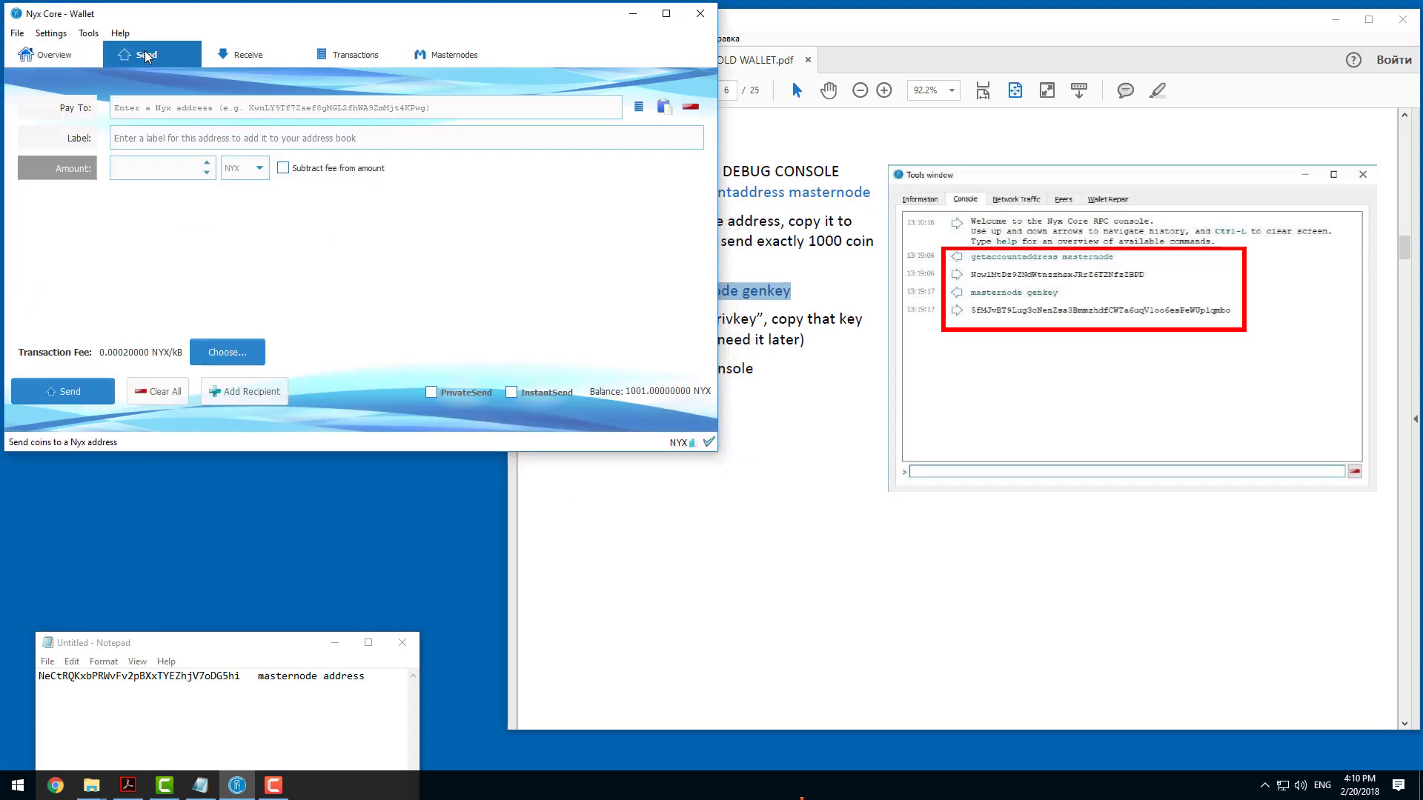
right_click(157, 107)
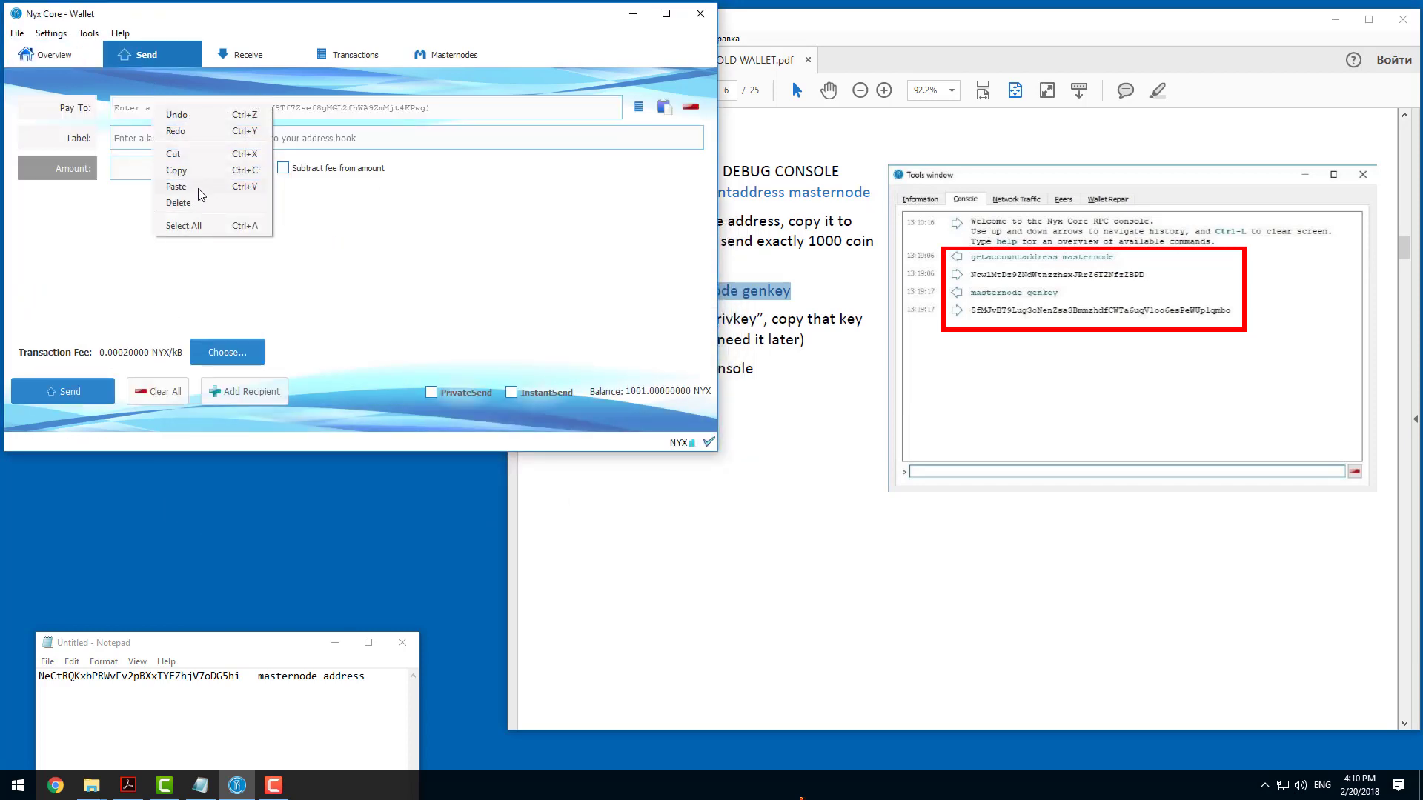
left_click(178, 187)
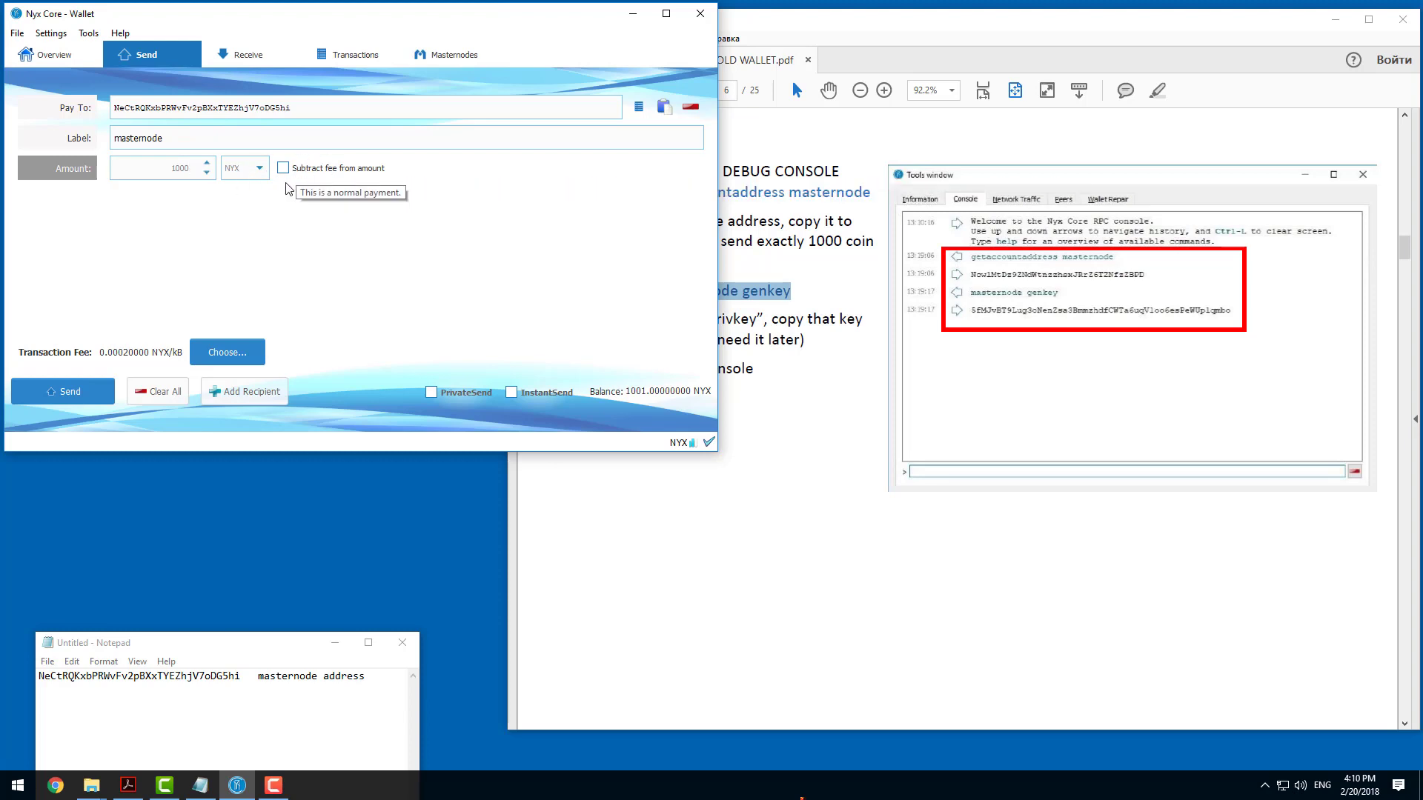
left_click(82, 390)
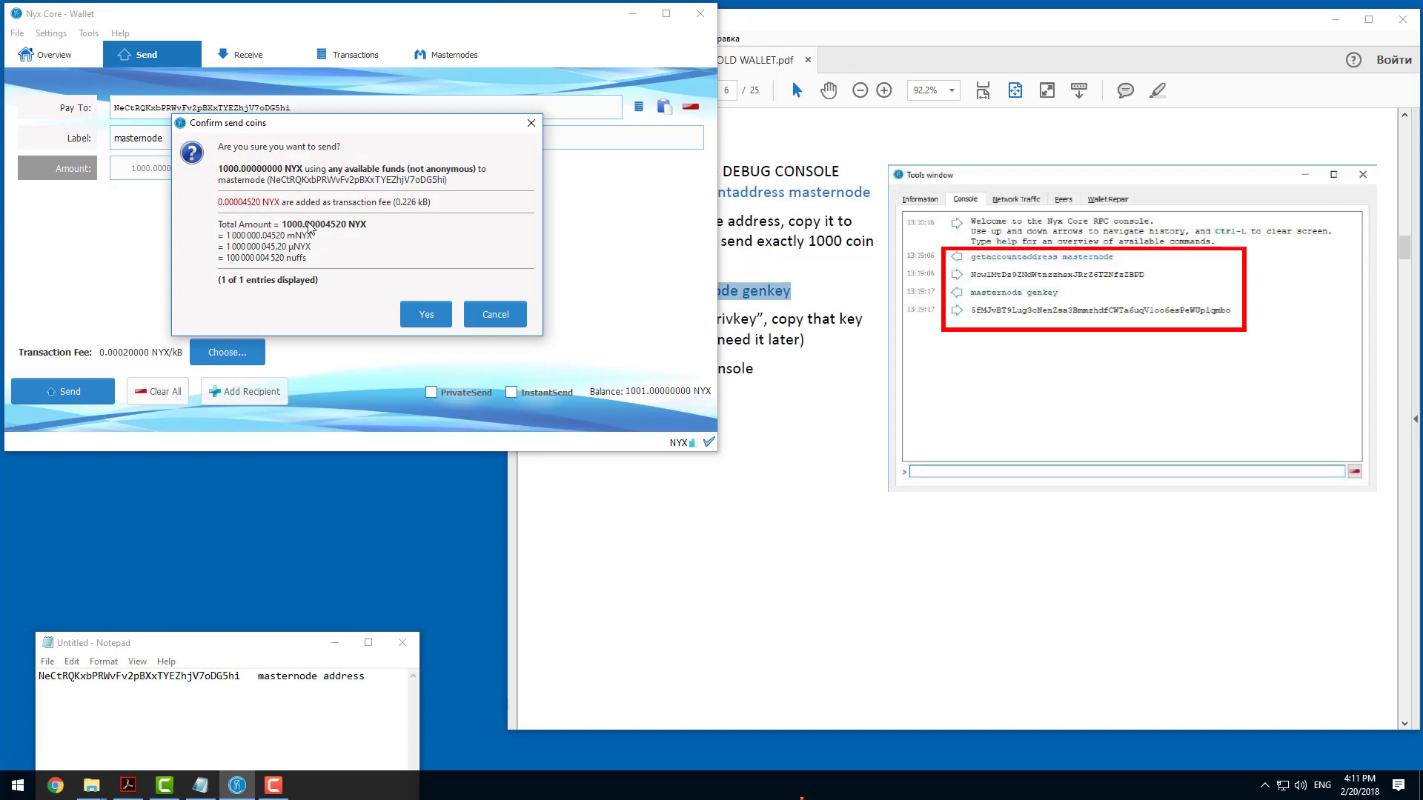
left_click(419, 315)
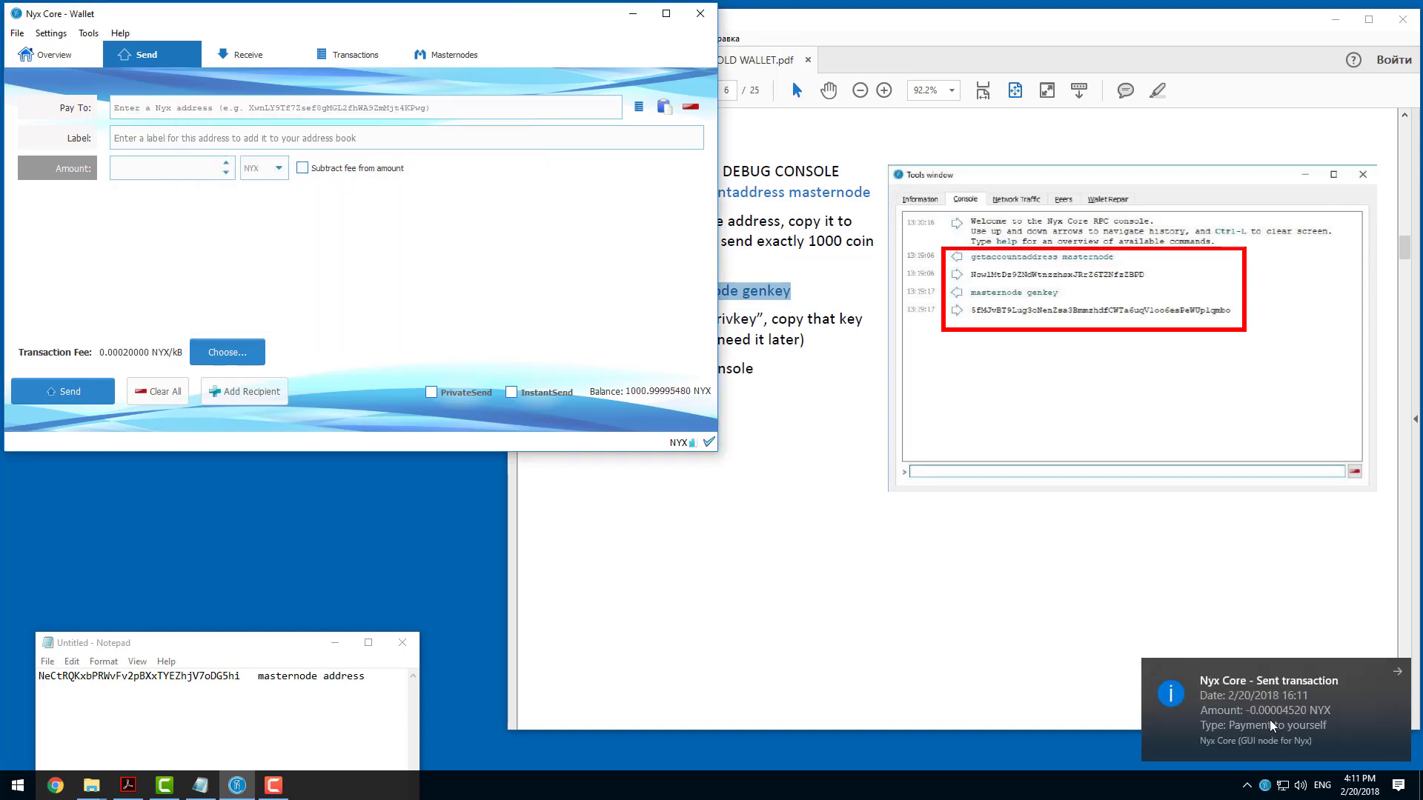
Review the new payment in the wallet overview and transaction history, and check the guide's instruction about the 1000 coin.
left_click(58, 54)
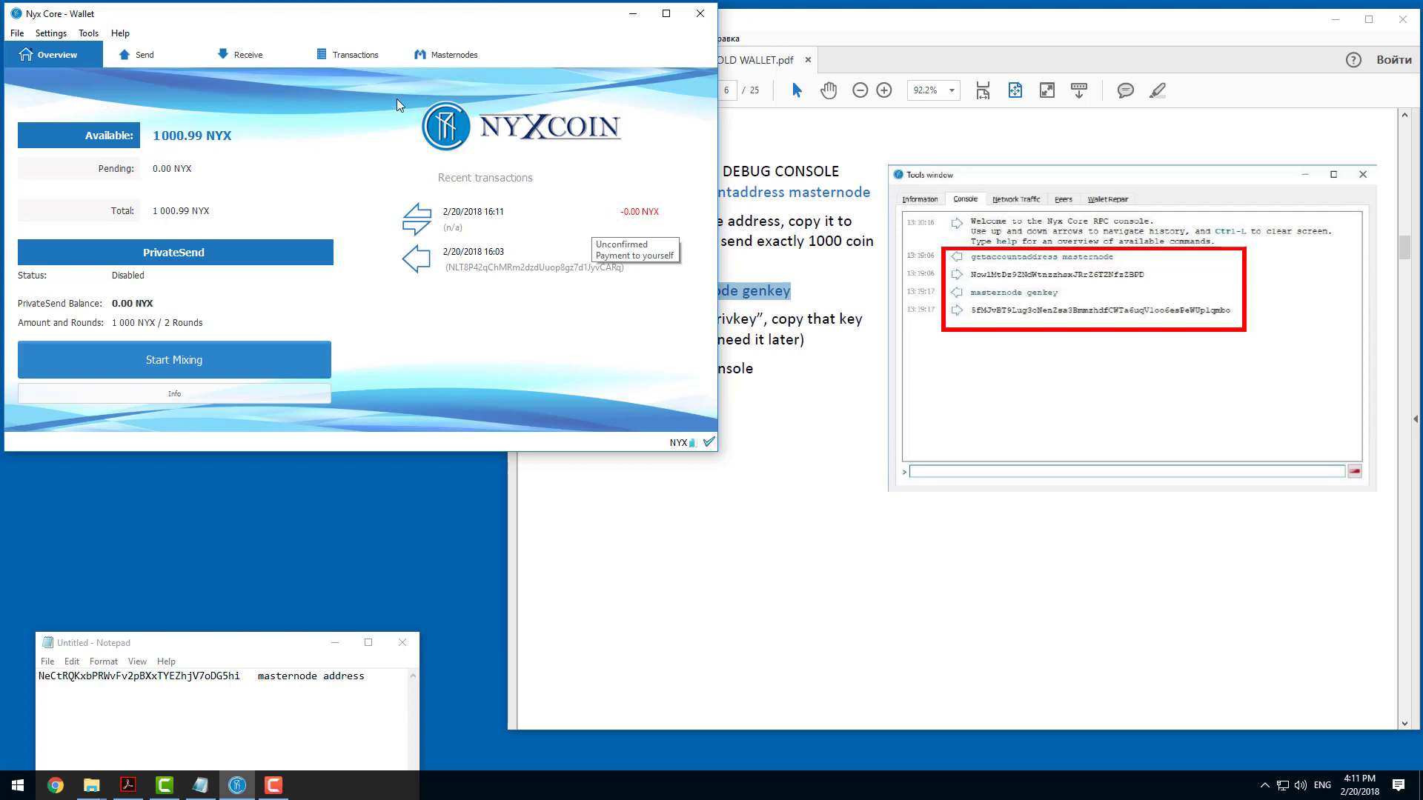
left_click(358, 56)
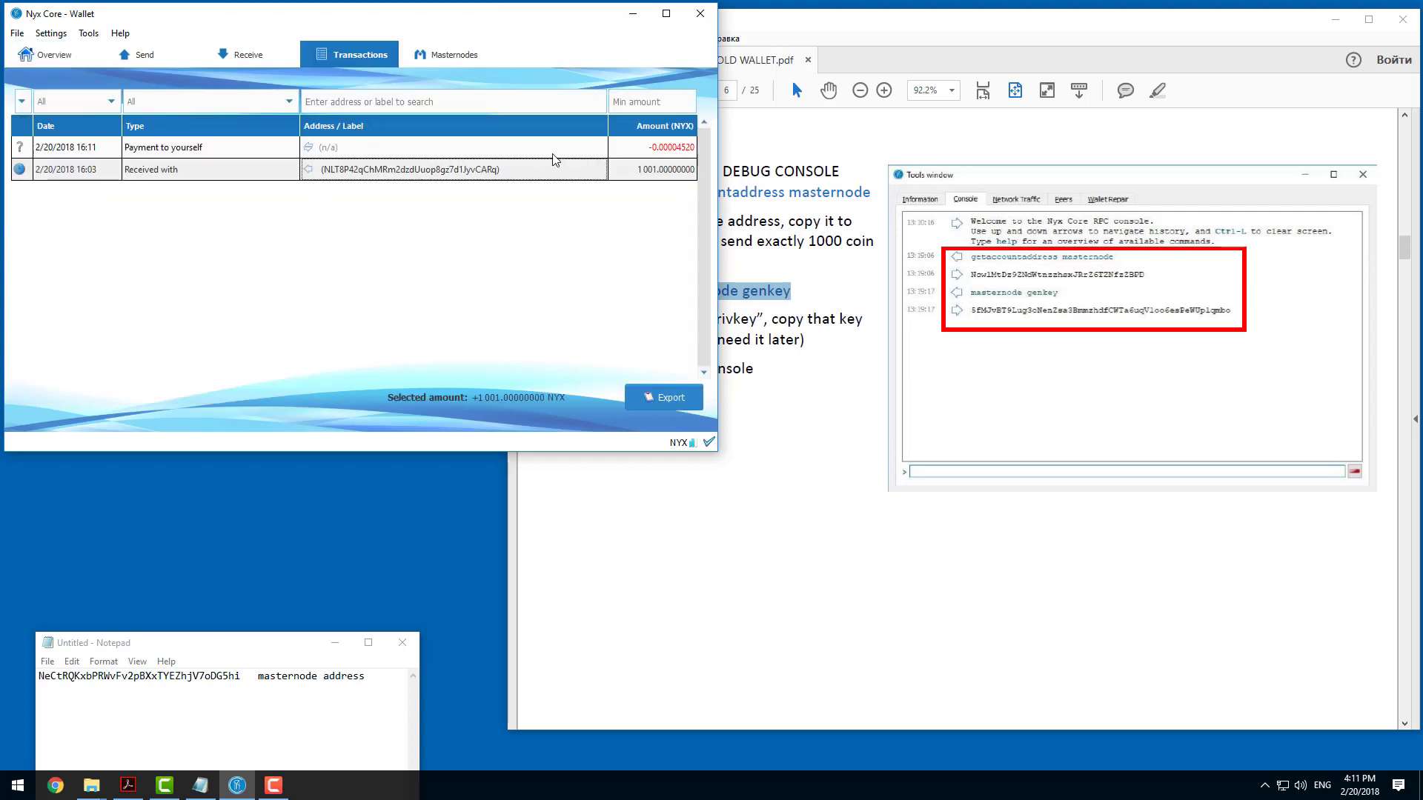
mouse_move(690, 155)
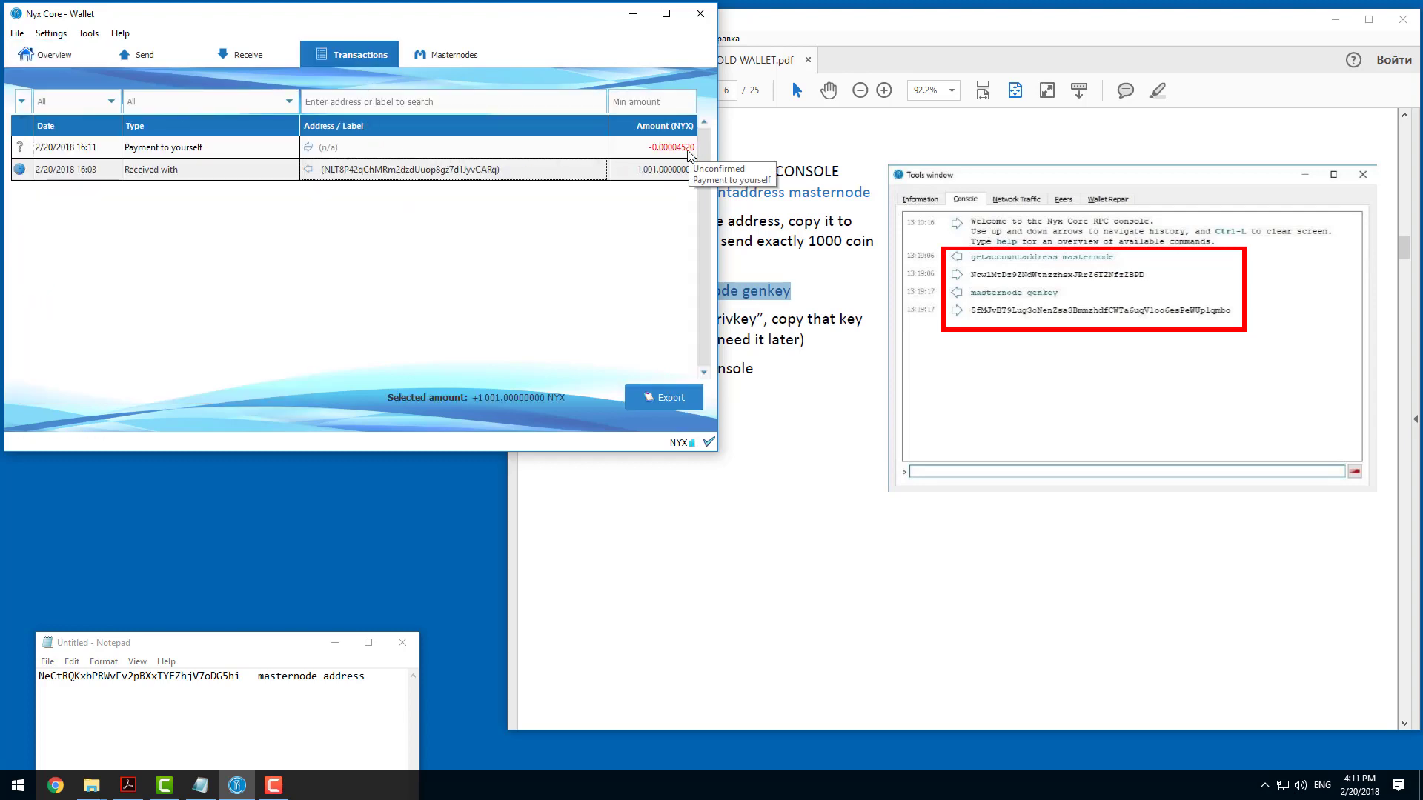
left_click(797, 248)
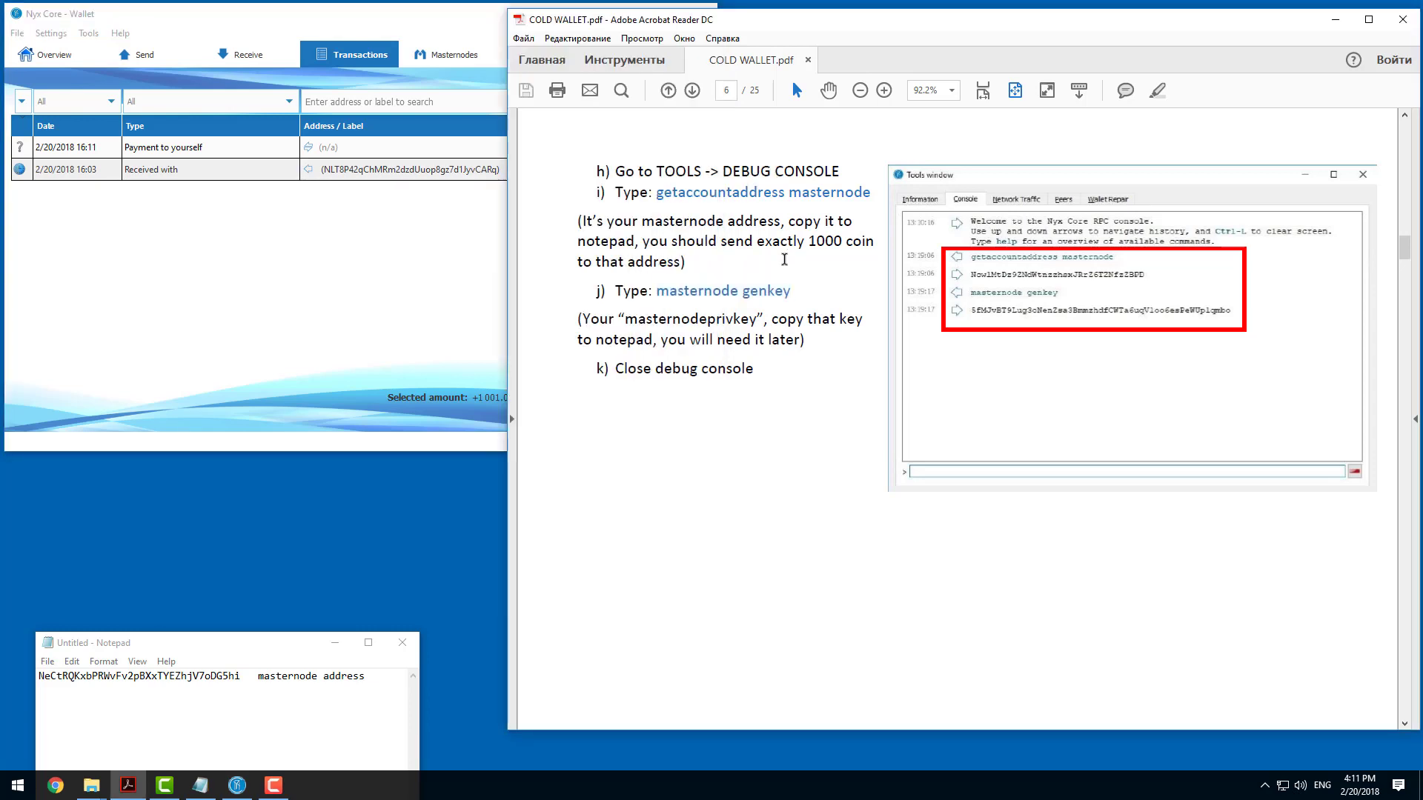
left_click(415, 154)
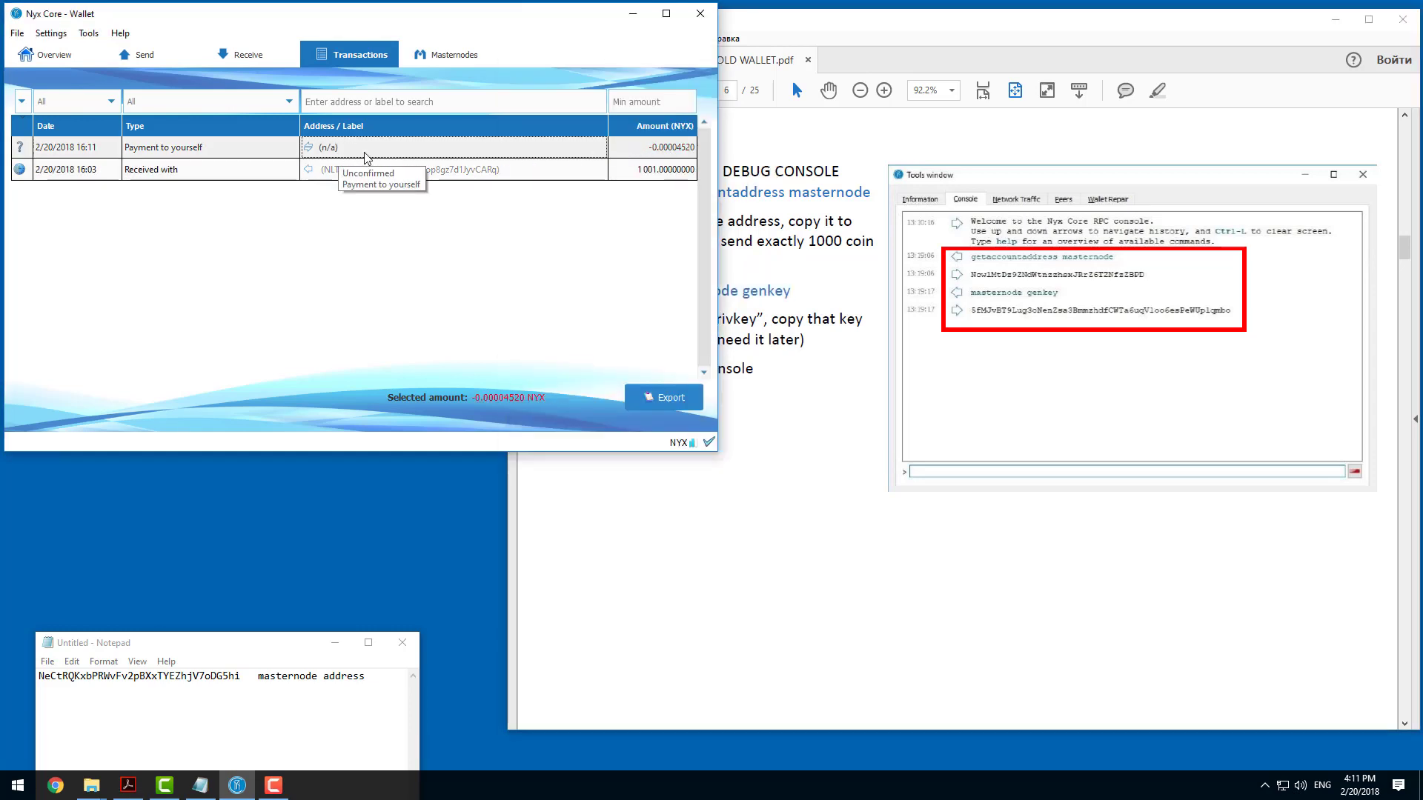
Check the overview again and examine the transaction details of the payment to yourself.
left_click(24, 34)
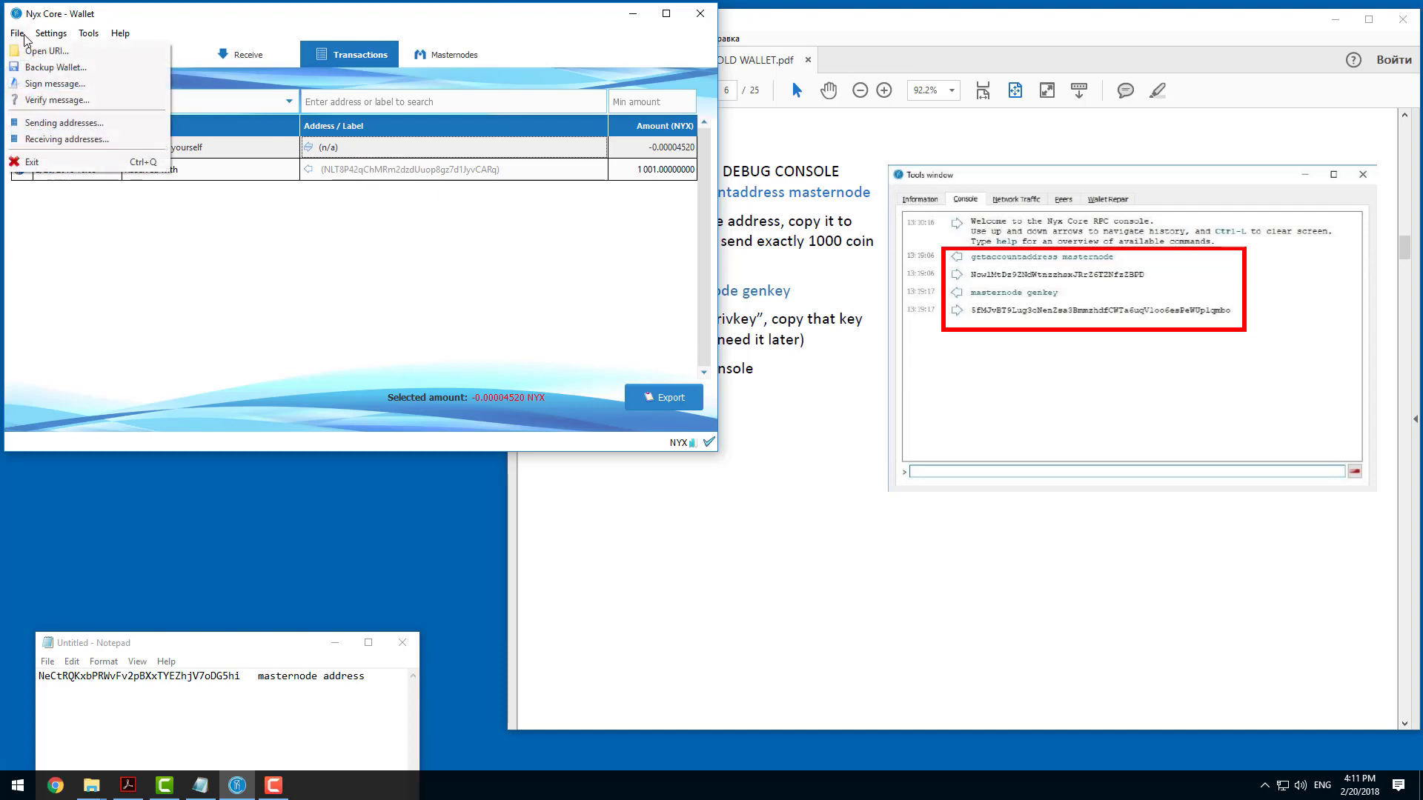
left_click(24, 34)
left_click(49, 57)
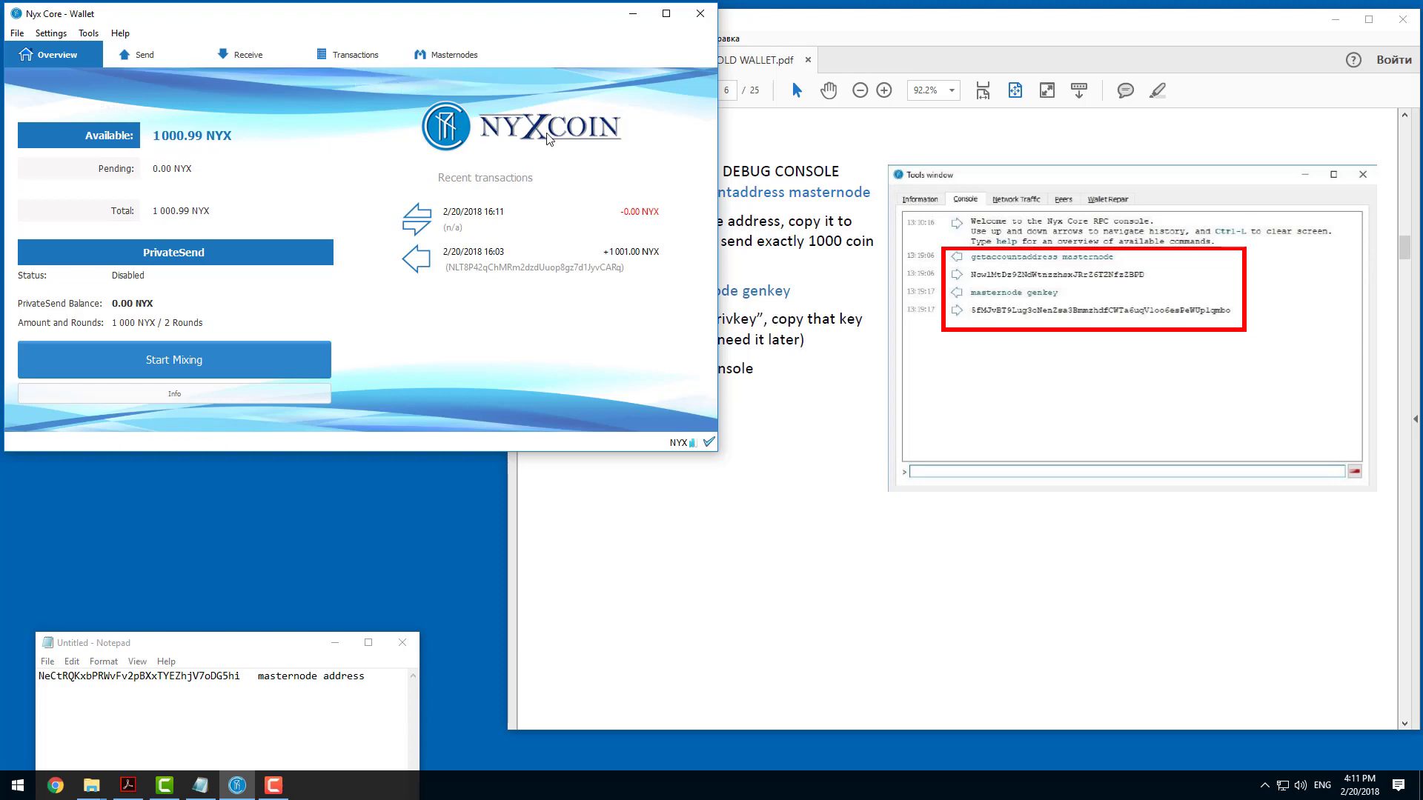
left_click(374, 62)
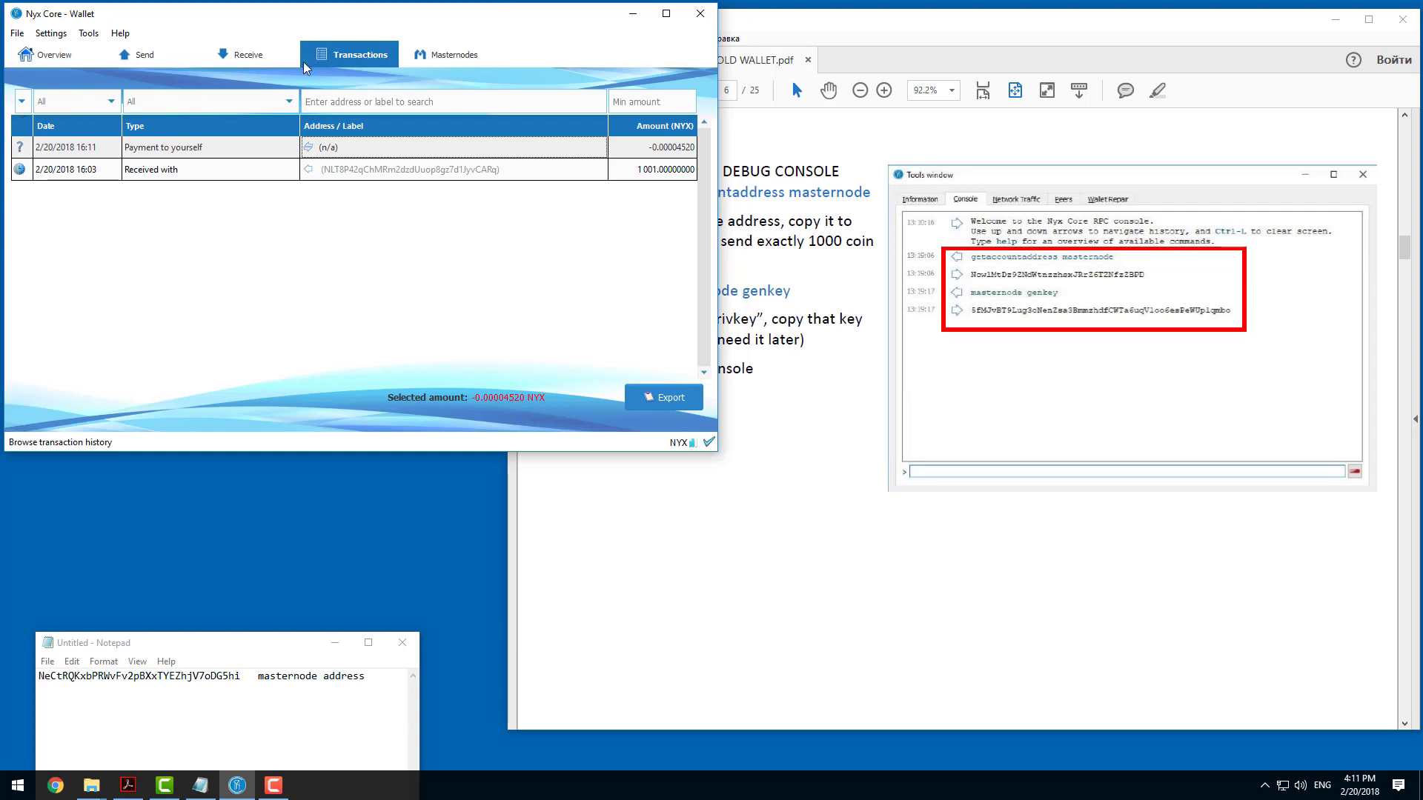
double_click(335, 151)
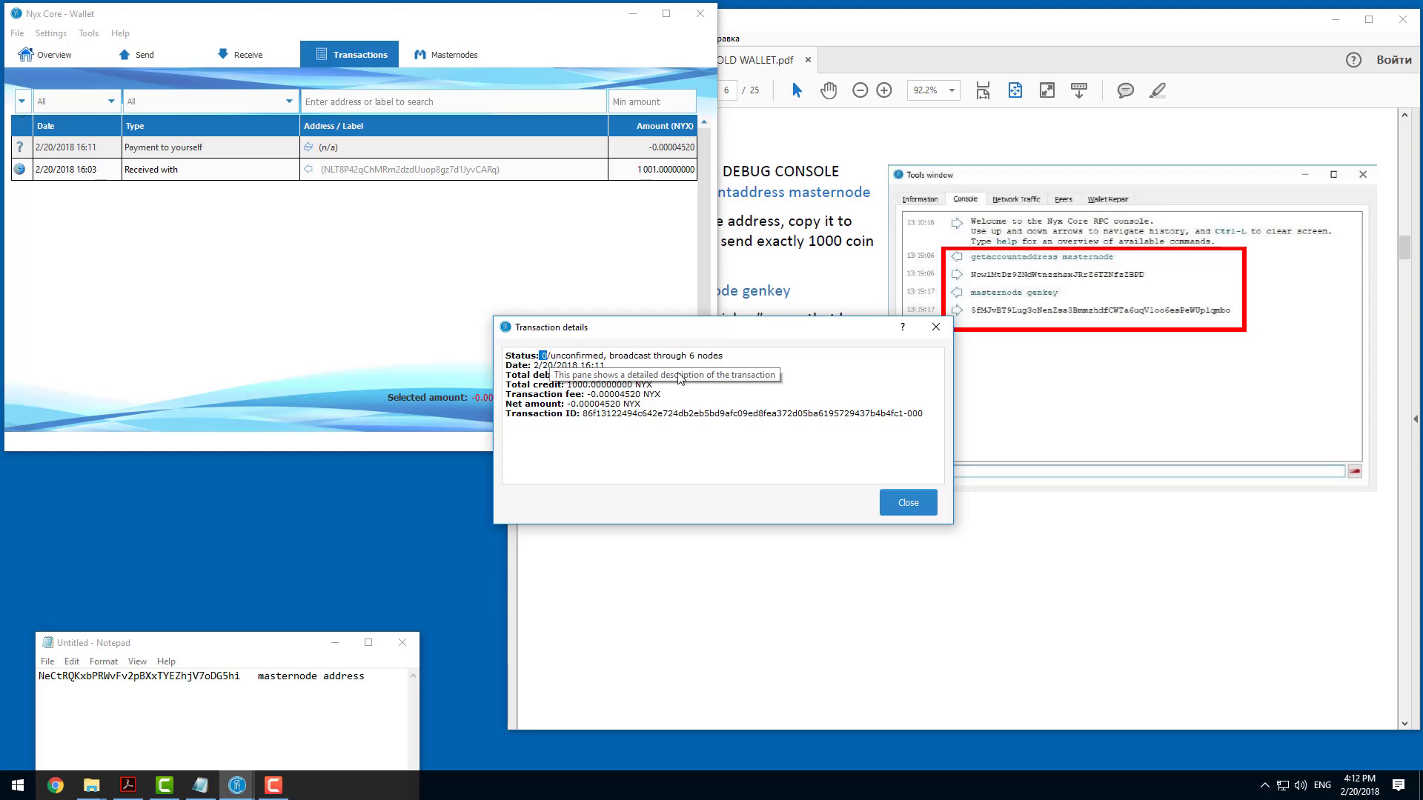
left_click(909, 503)
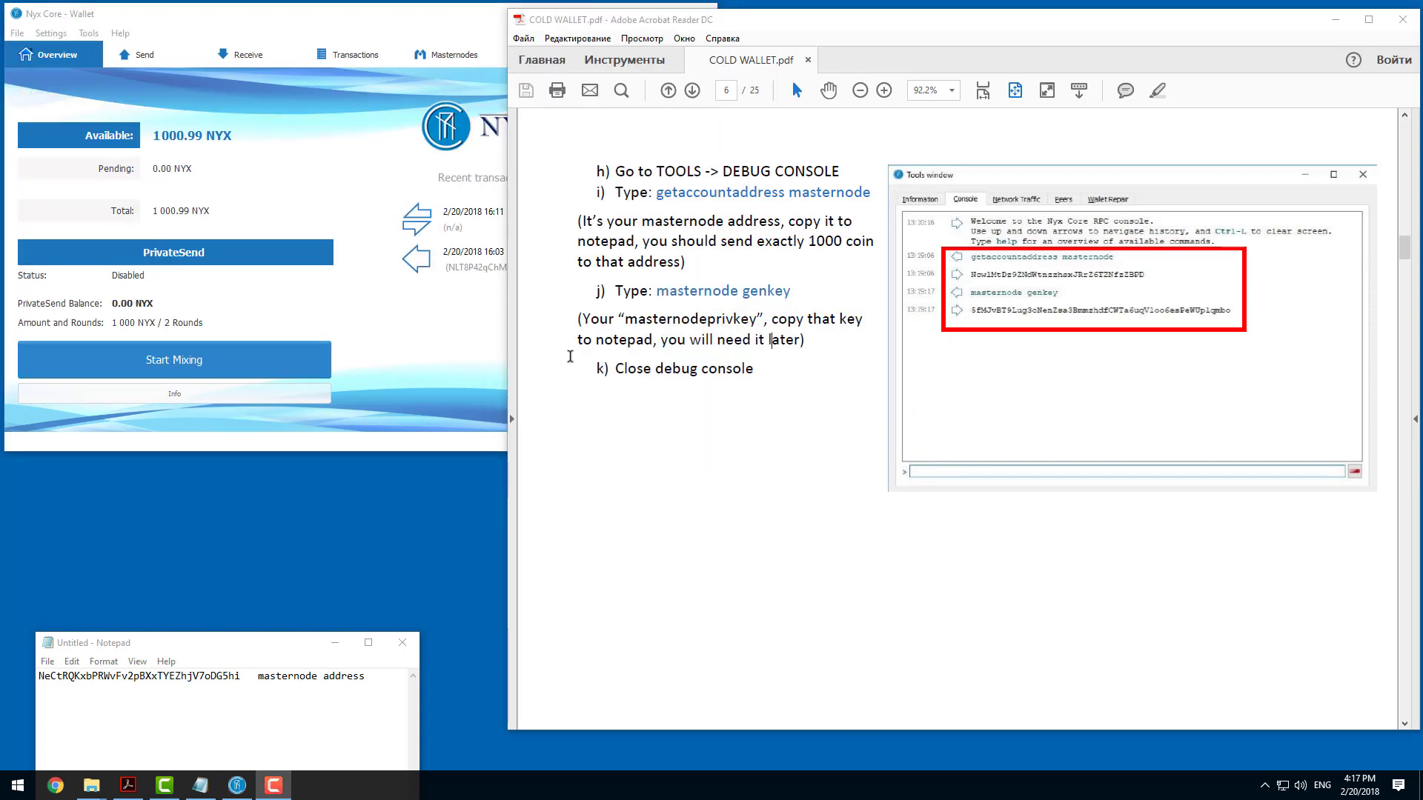
Copy the "masternode genkey" command from step j of the guide.
left_click(456, 325)
left_click(765, 312)
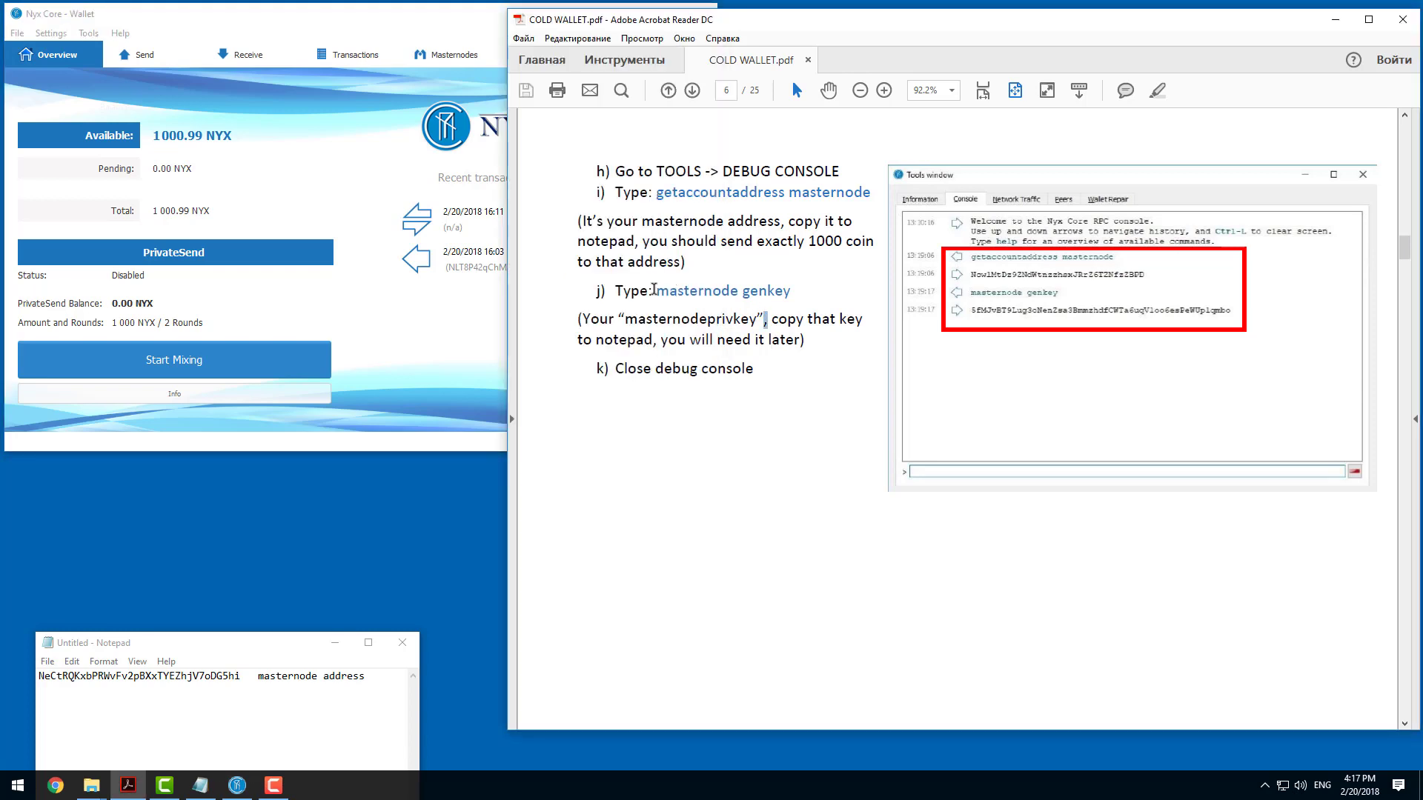
left_click_drag(659, 294, 787, 294)
right_click(760, 293)
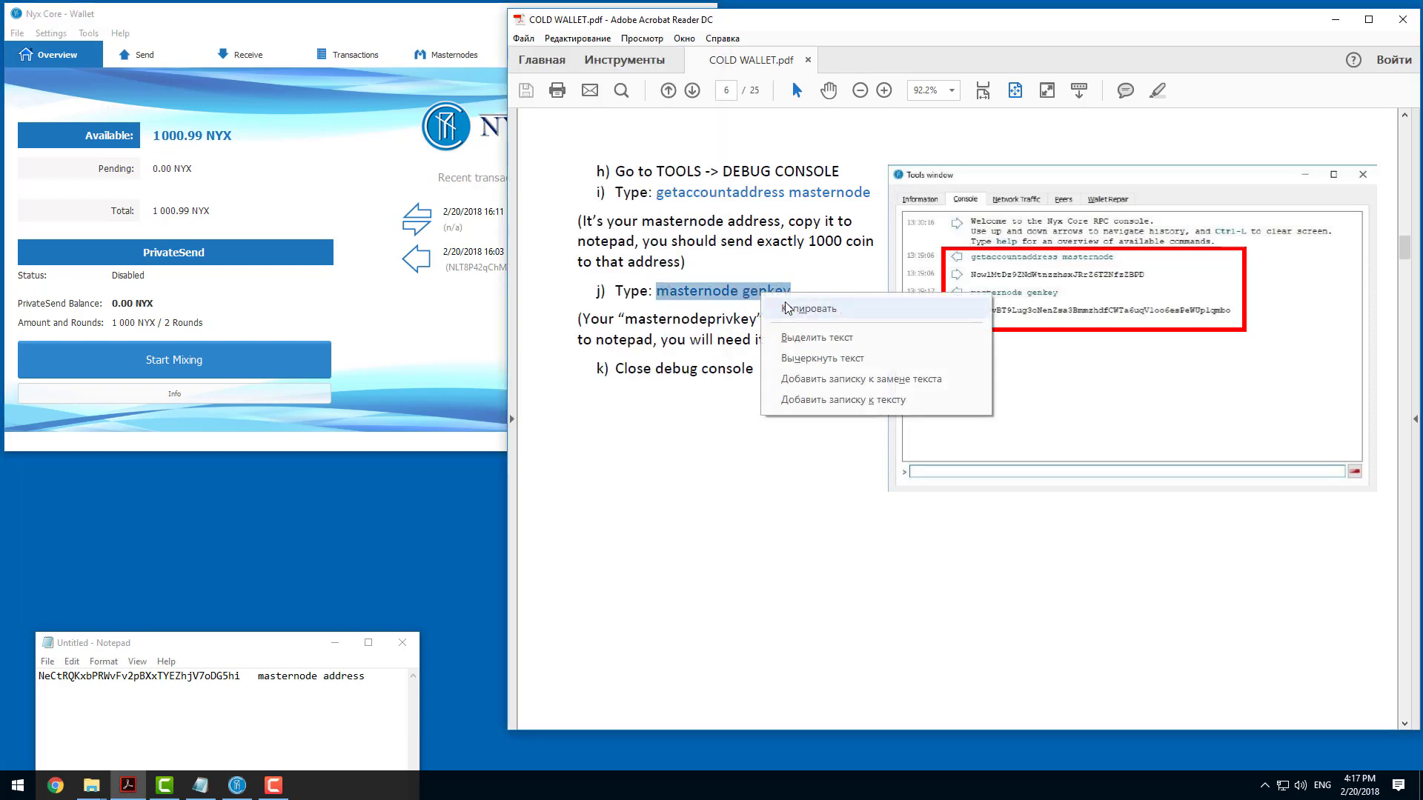
left_click(793, 305)
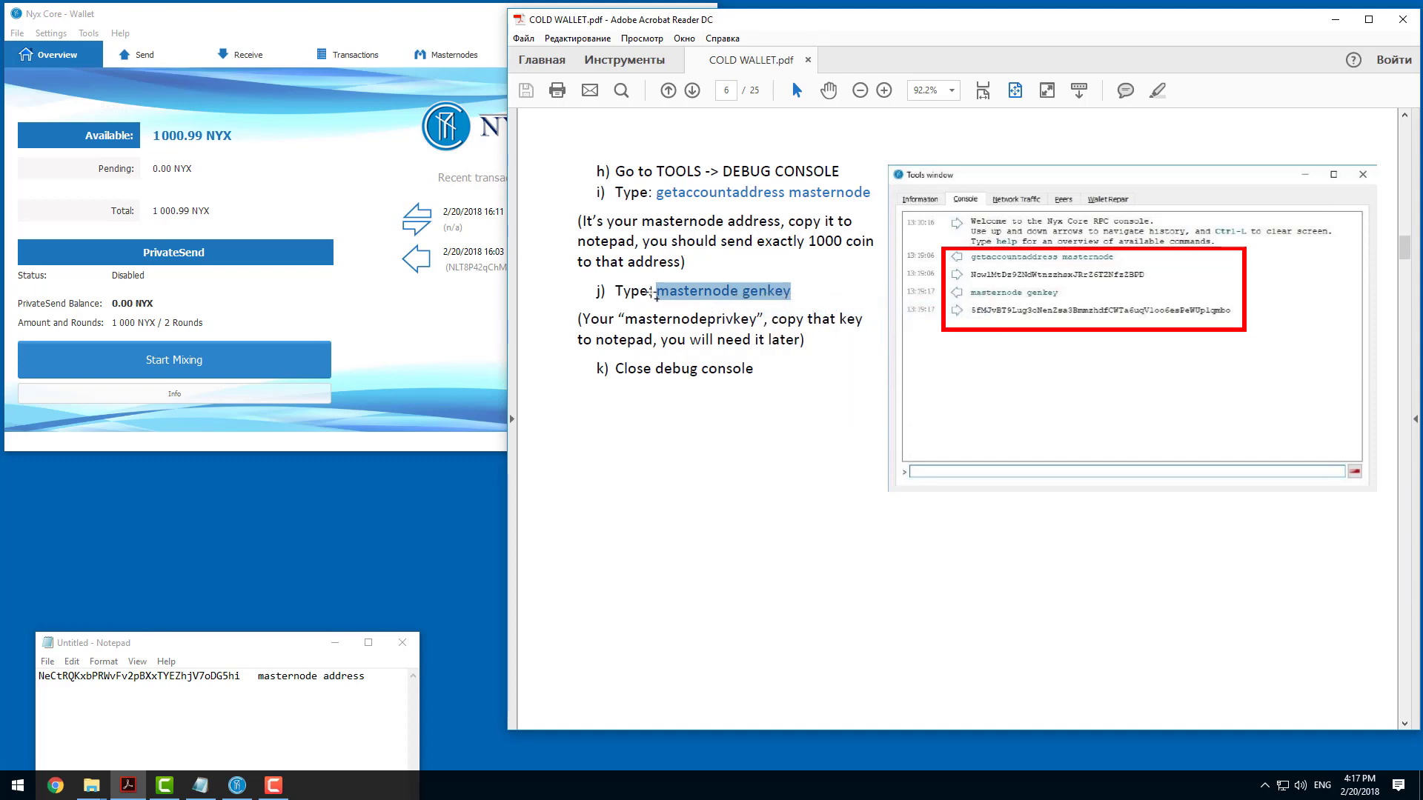
Run the copied "masternode genkey" command in the wallet's debug console.
left_click(448, 316)
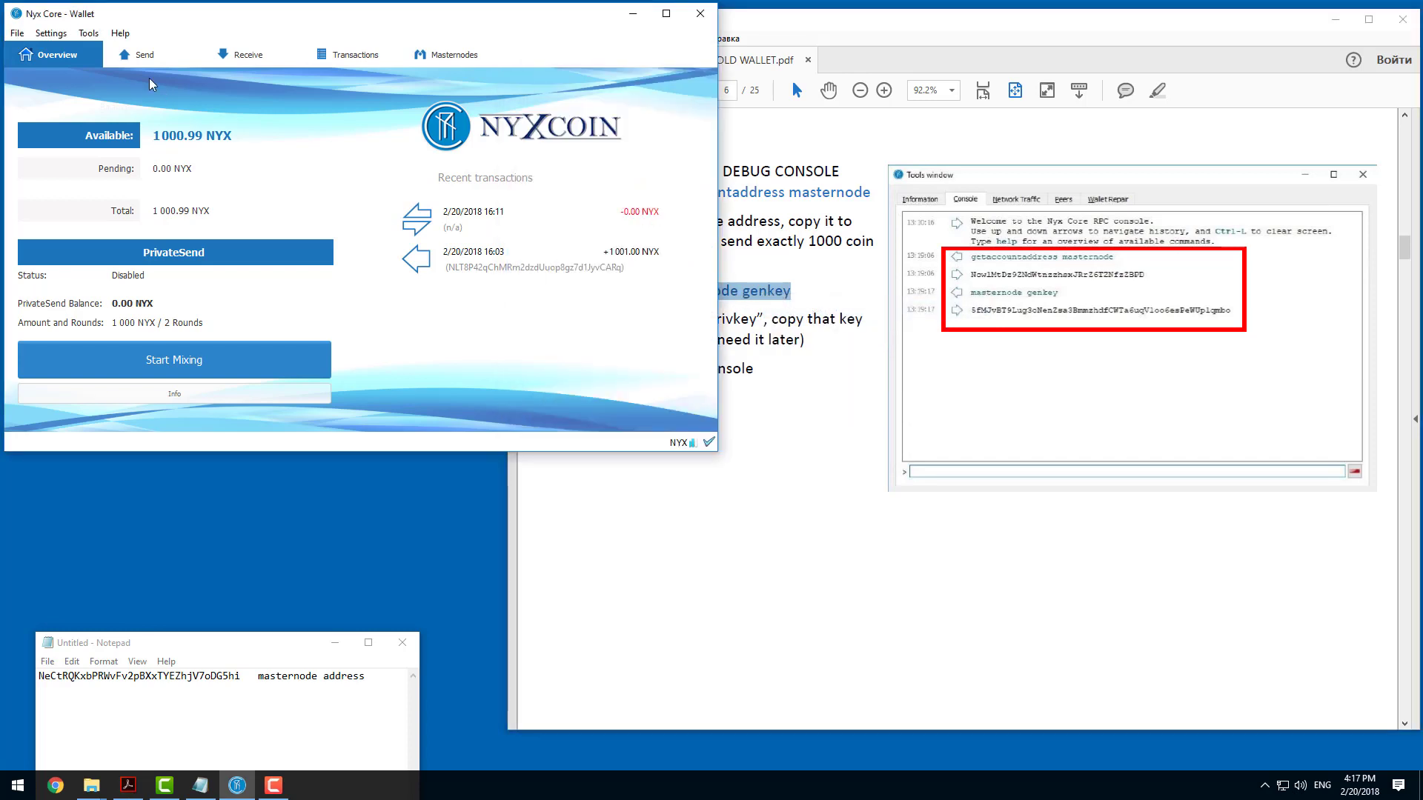
left_click(88, 34)
left_click(104, 67)
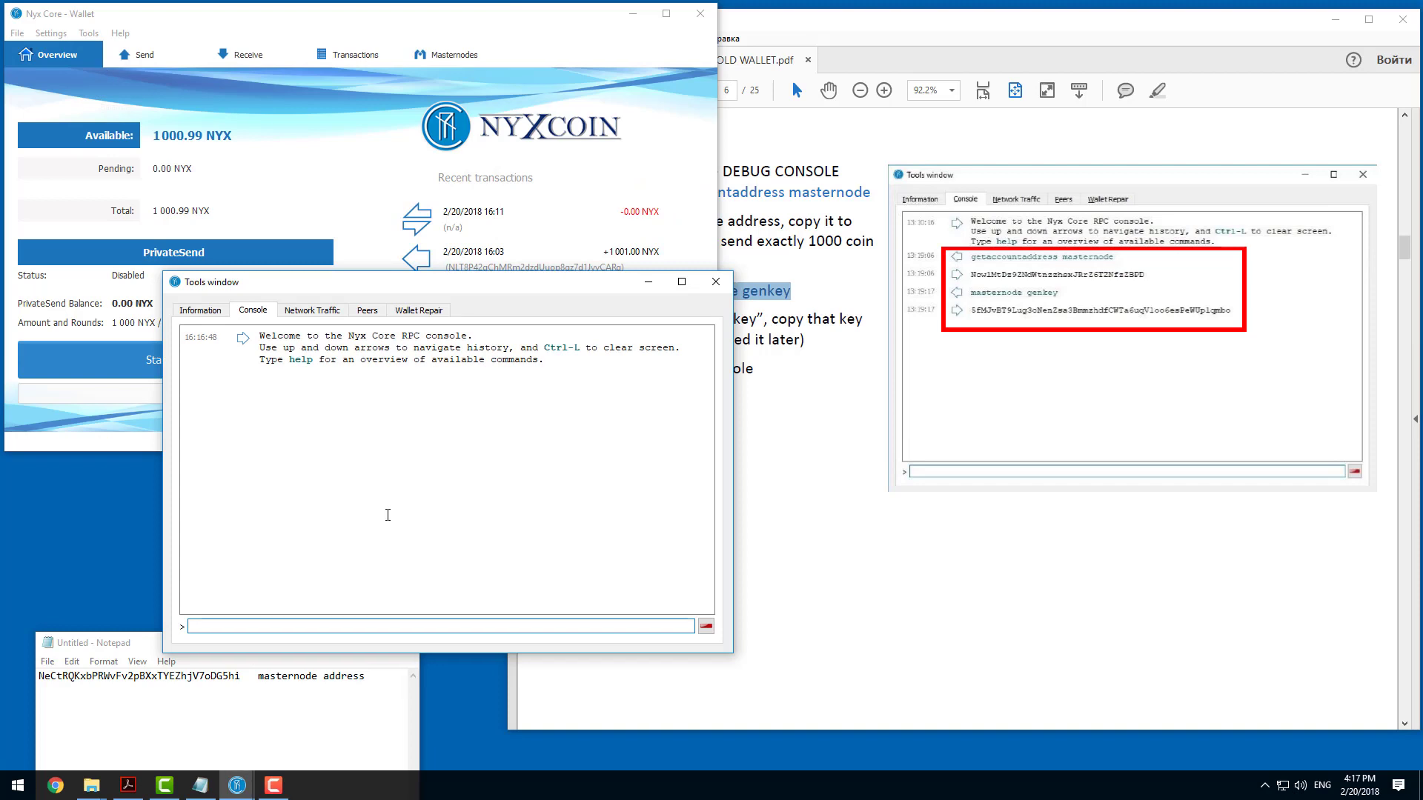
right_click(337, 634)
left_click(391, 708)
key("Return")
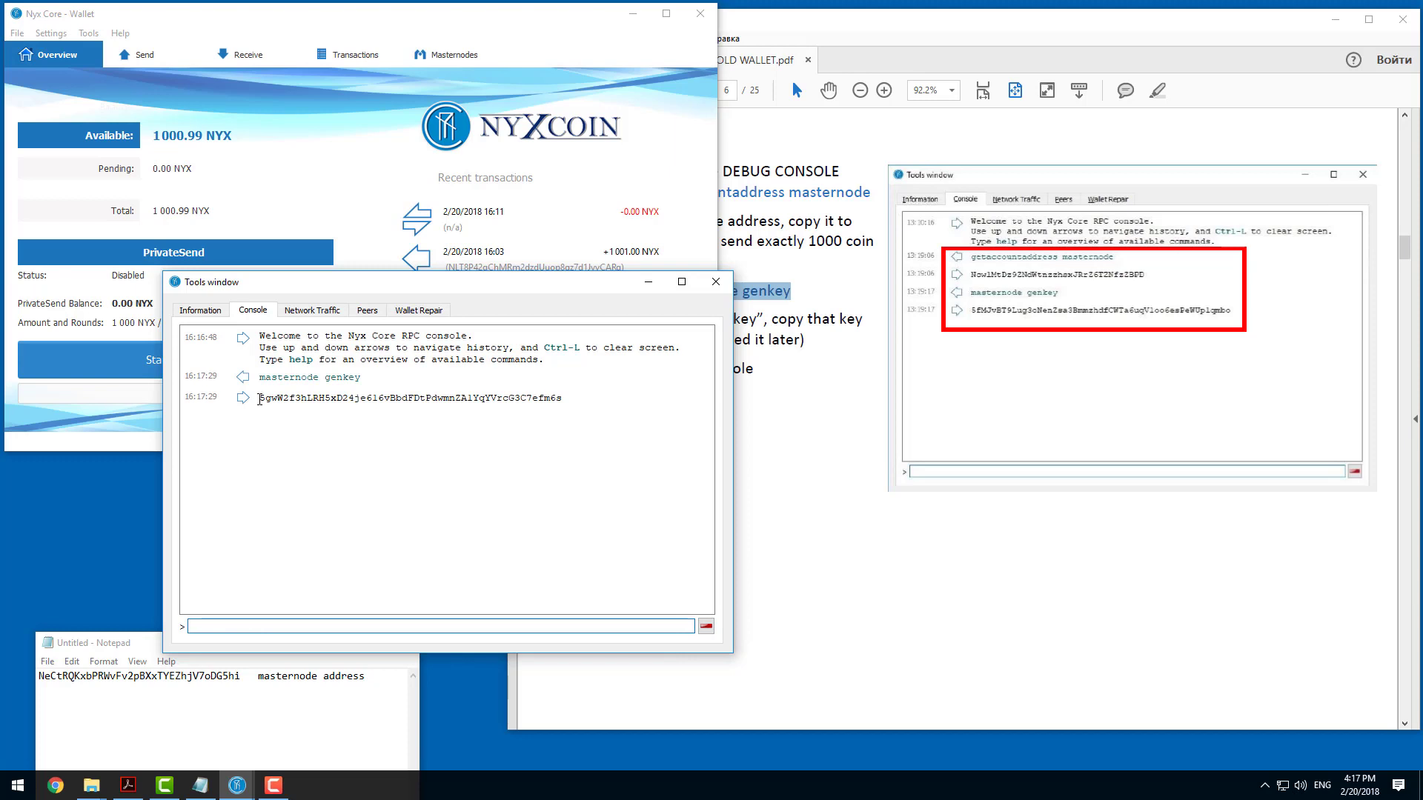
Save the generated masternode private key on a new Notepad line labelled "priv key" and close the debug console.
double_click(260, 399)
left_click(297, 395)
double_click(304, 396)
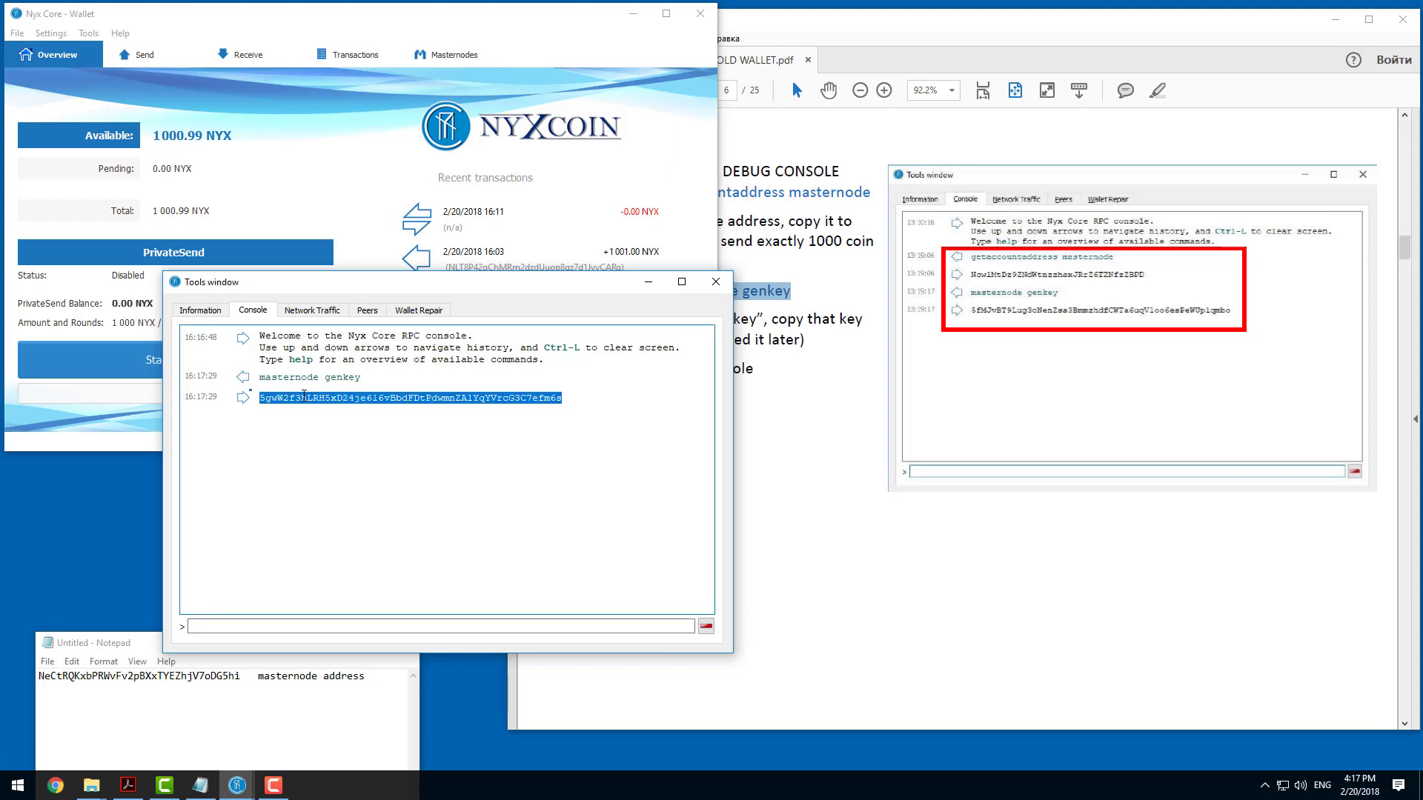
right_click(368, 398)
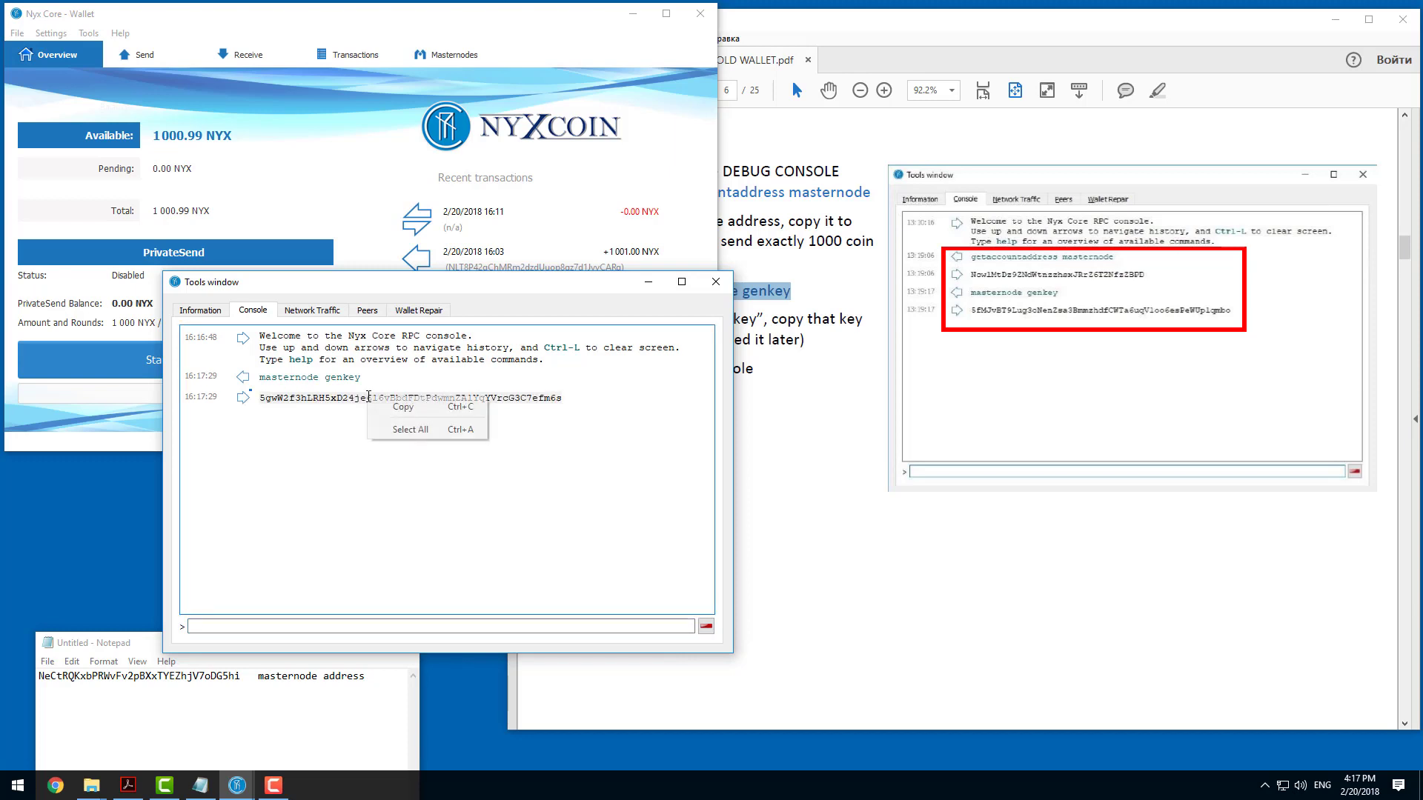
left_click(410, 407)
left_click(243, 688)
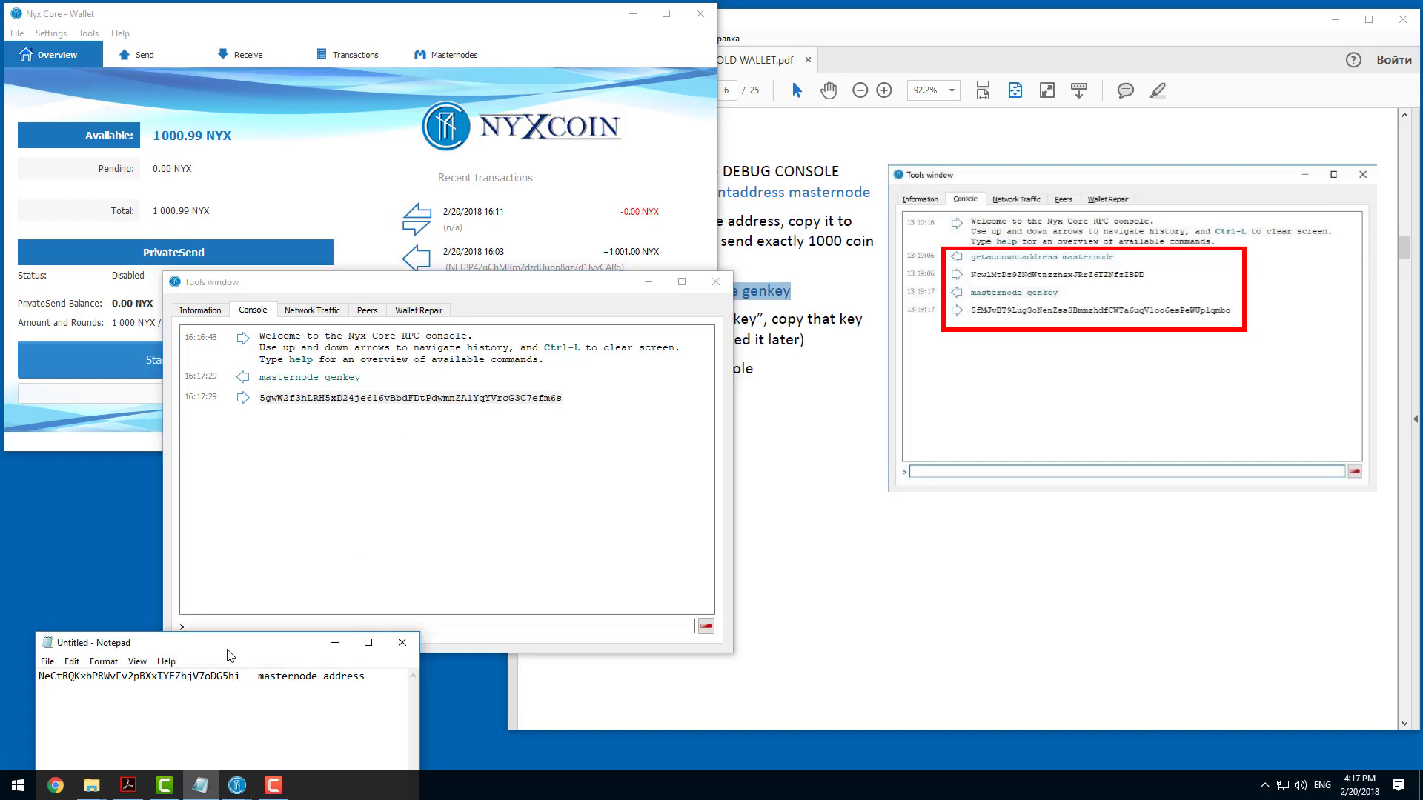
key("ctrl+v")
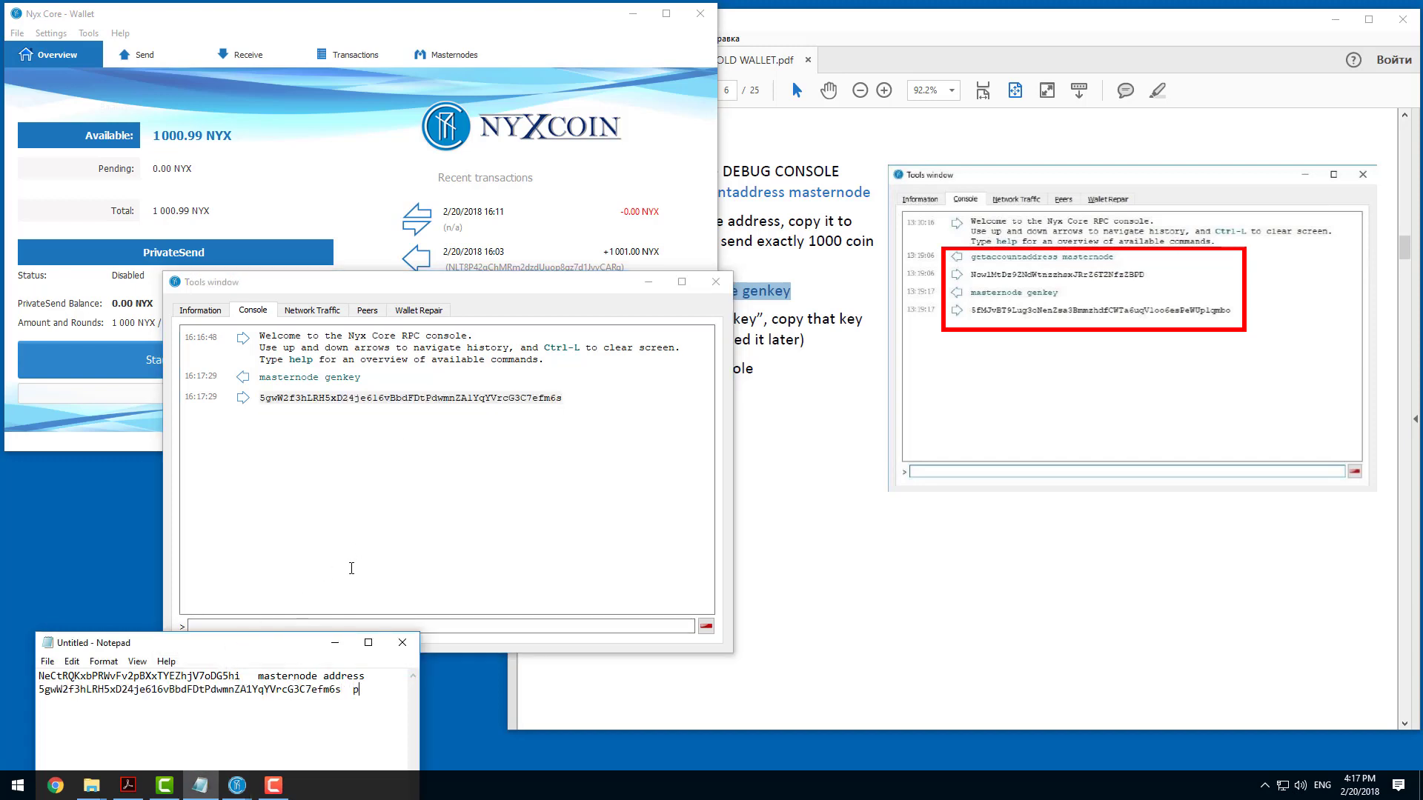
type("priv key")
left_click(516, 388)
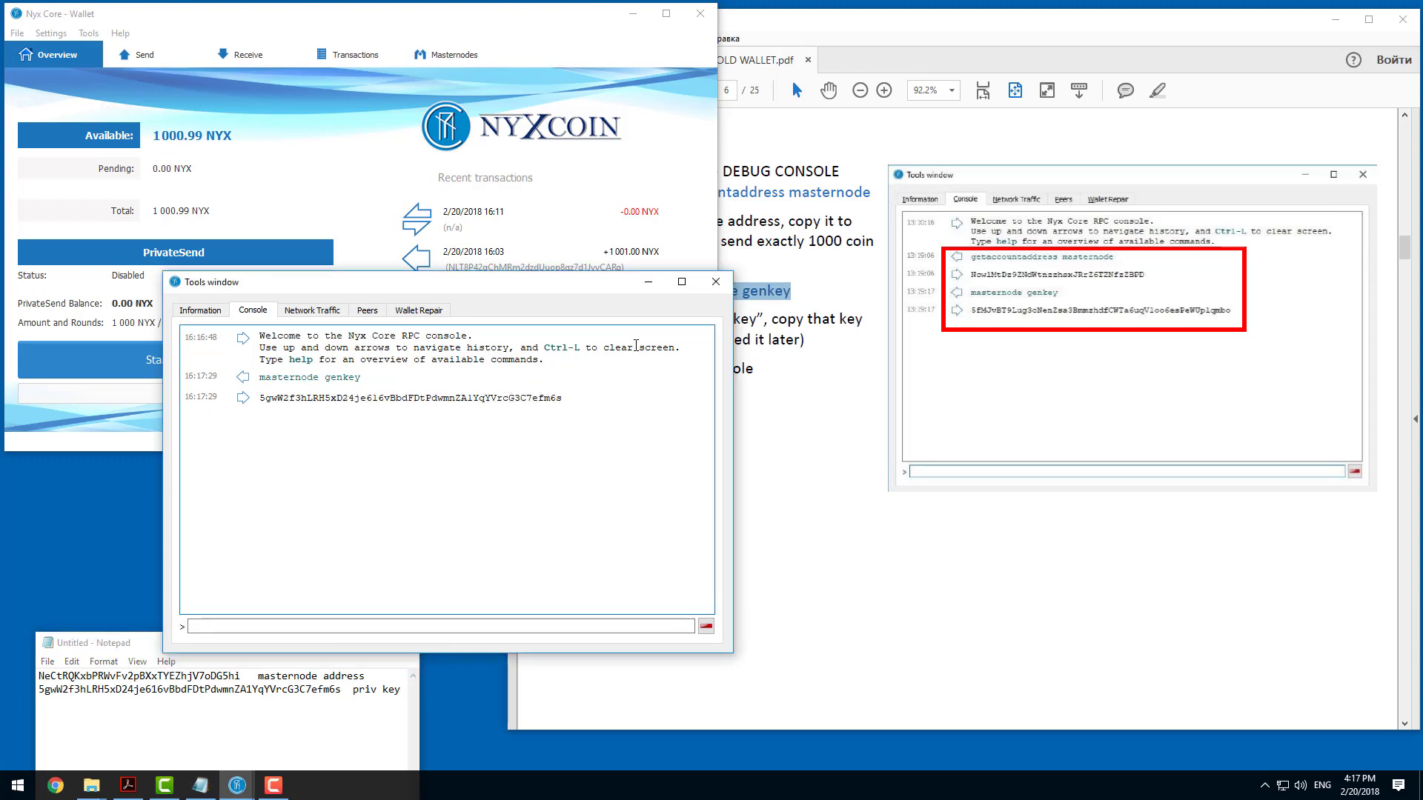
left_click(716, 282)
Find the masternode outputs instruction in step p of the guide and copy its command "masternode outputs".
left_click(758, 353)
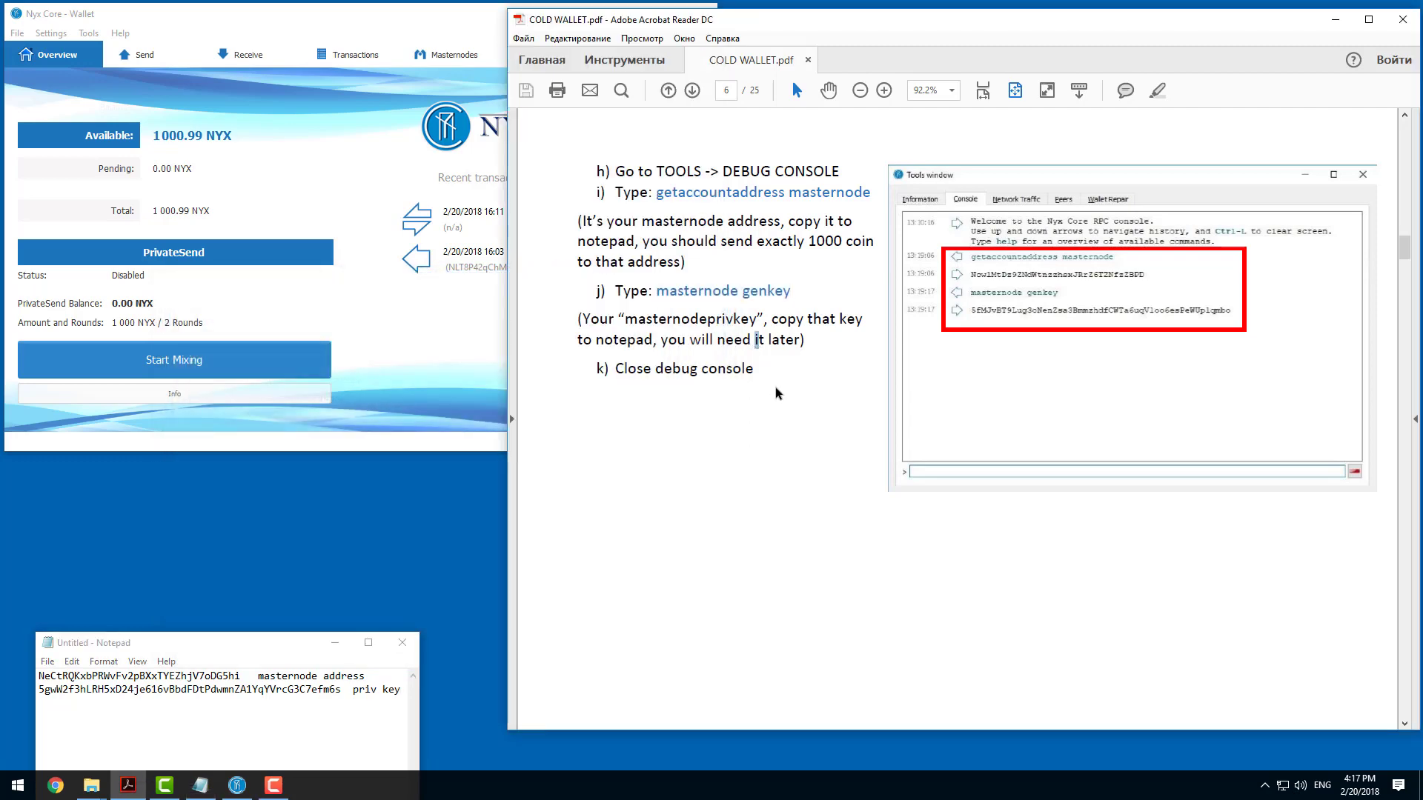
scroll(757, 353, "down", 10)
scroll(731, 342, "up", 5)
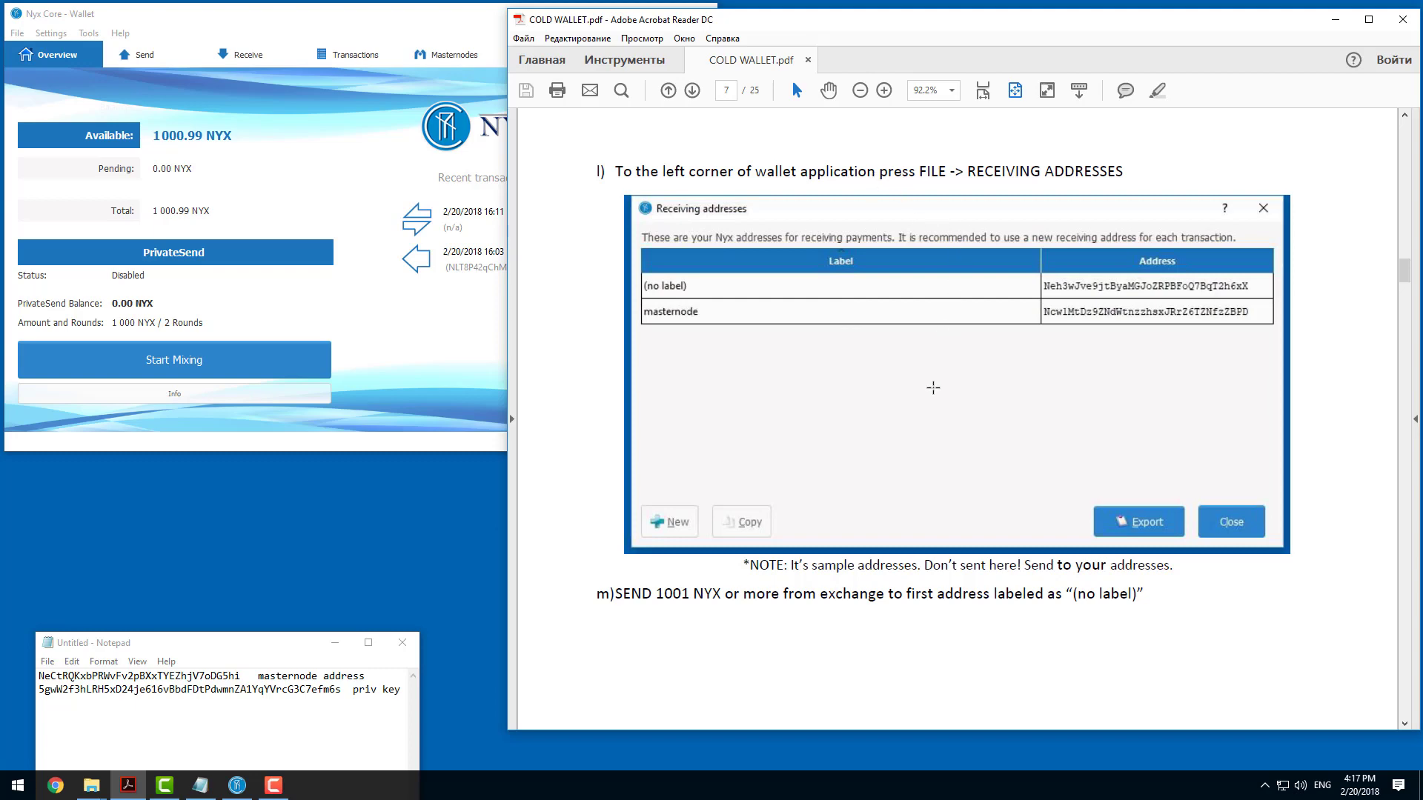
scroll(932, 387, "down", 3)
scroll(884, 350, "down", 3)
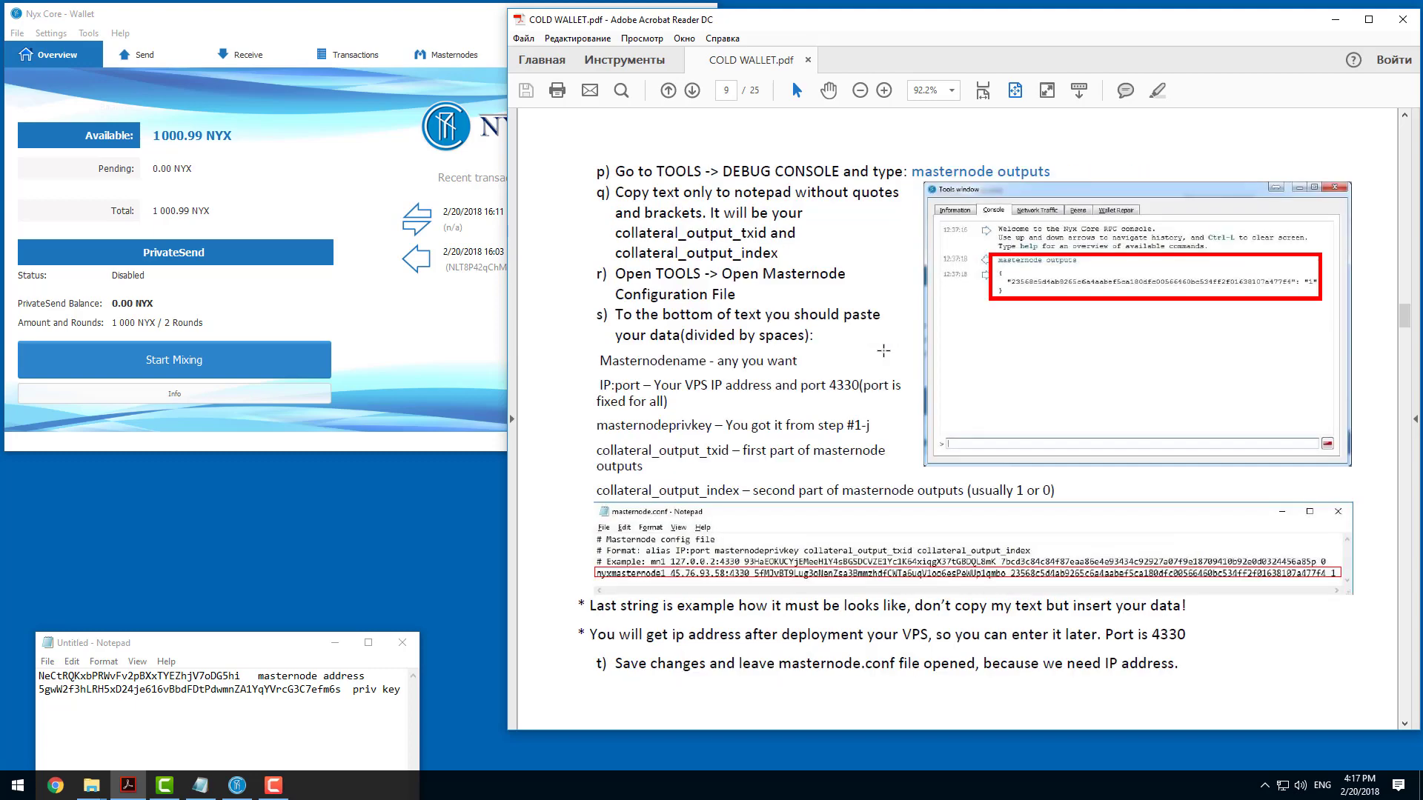
scroll(815, 149, "up", 3)
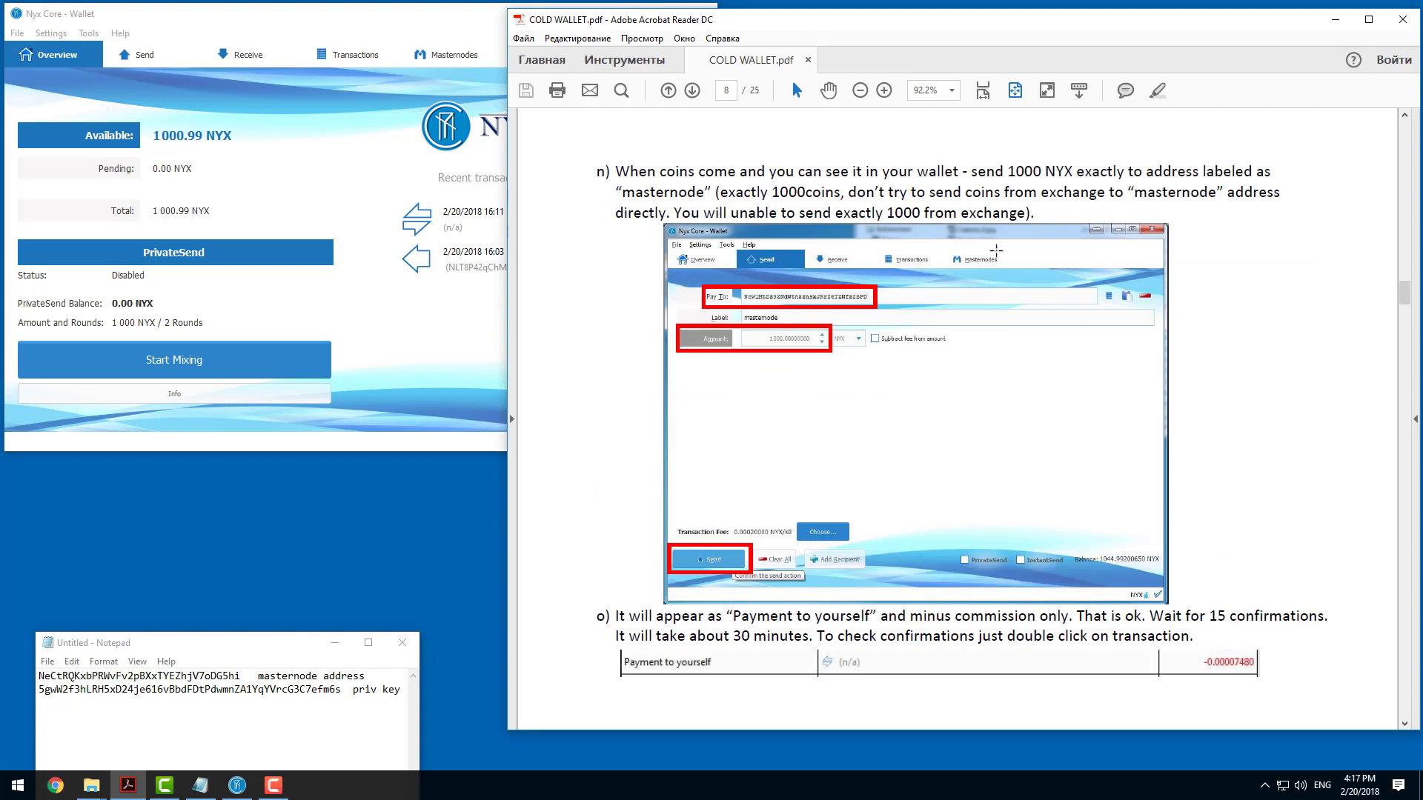
scroll(964, 482, "down", 3)
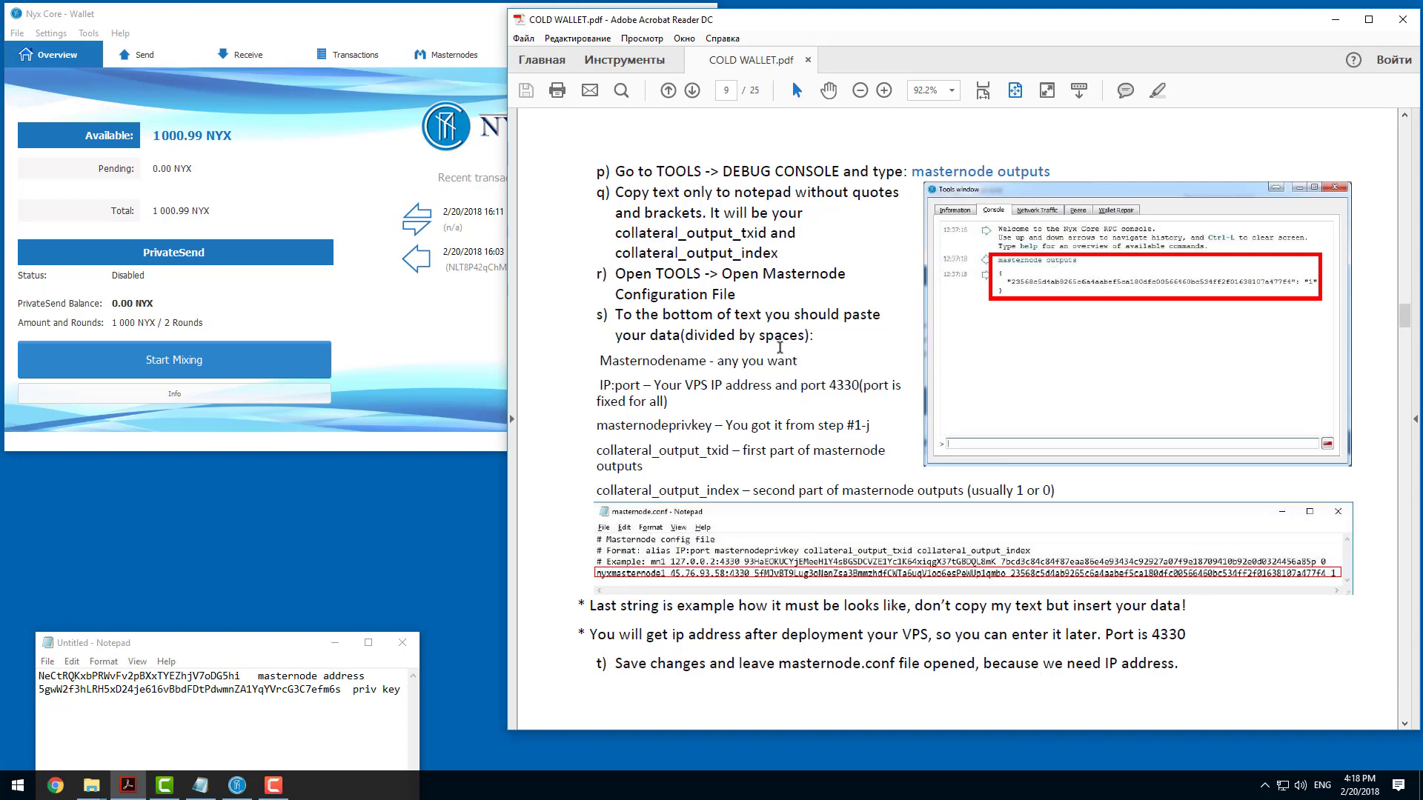
left_click_drag(913, 171, 1035, 175)
right_click(1027, 172)
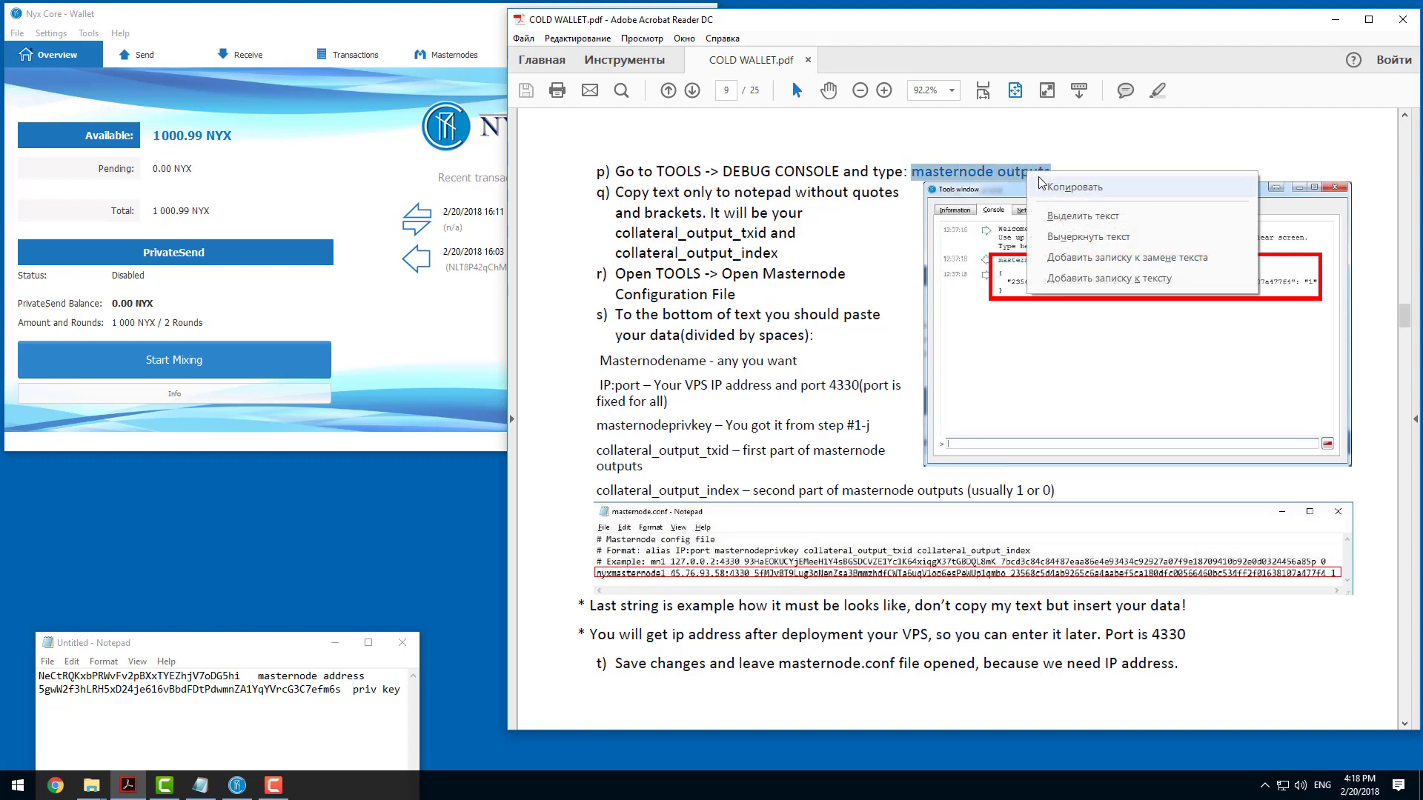
left_click(1046, 186)
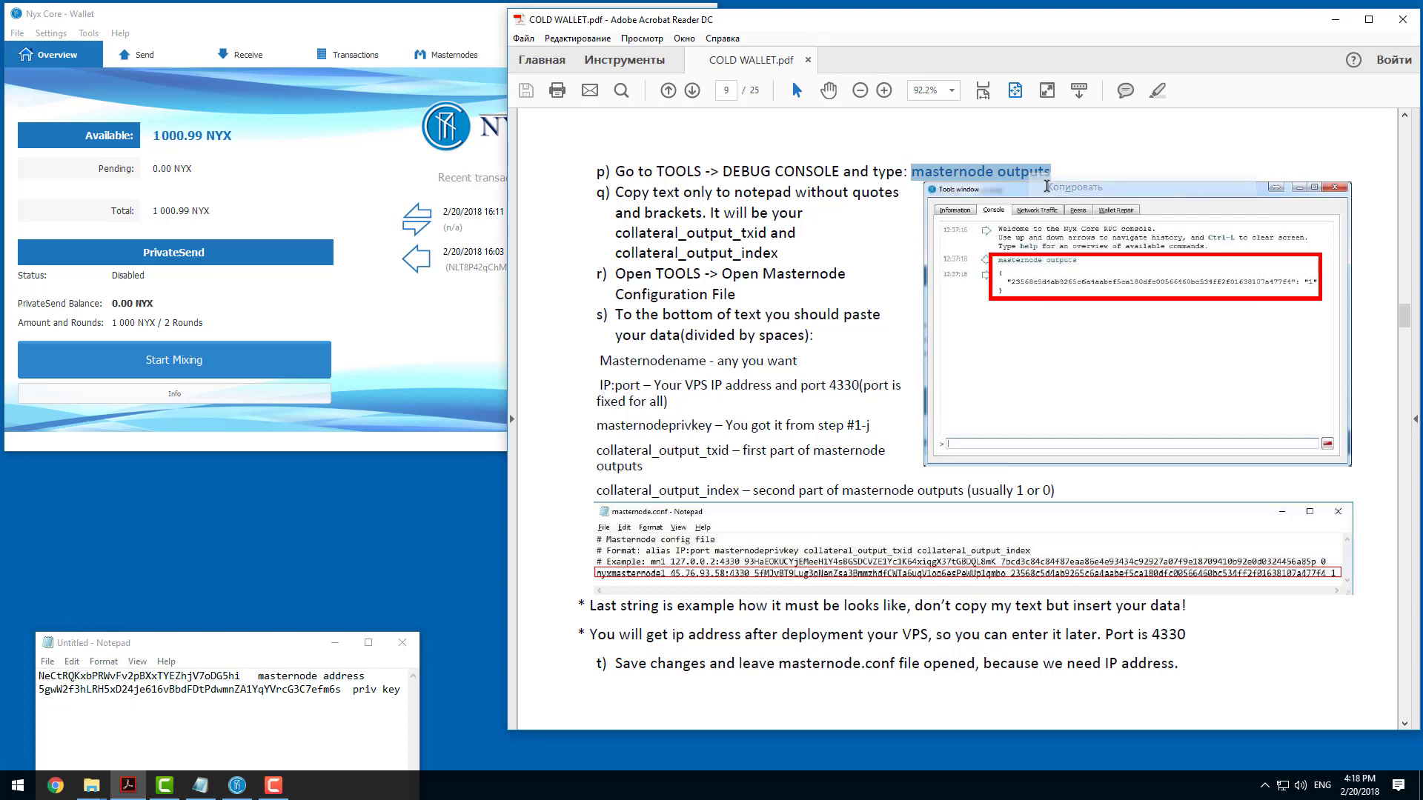
Check the wallet's transactions and run the copied "masternode outputs" command in the debug console.
left_click(475, 221)
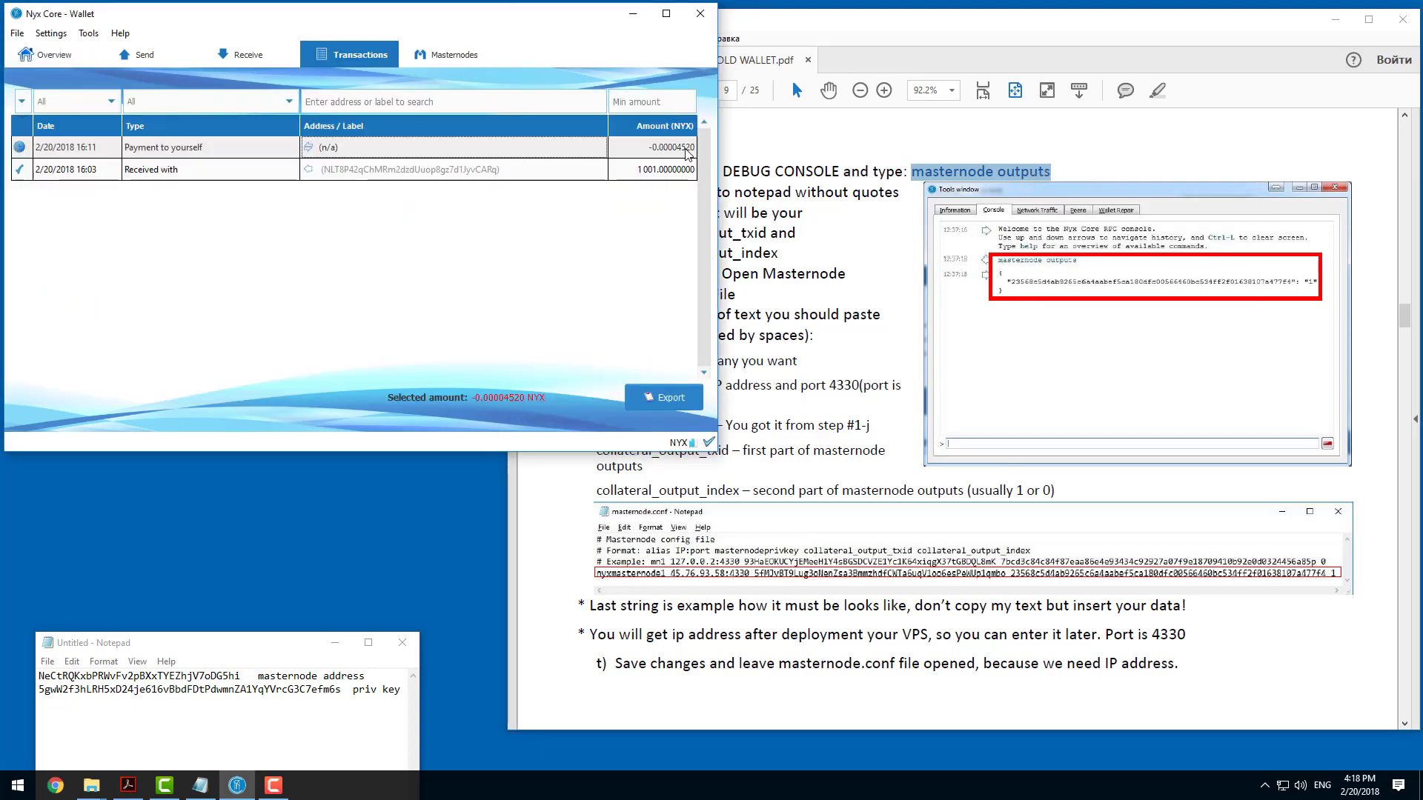
left_click(52, 55)
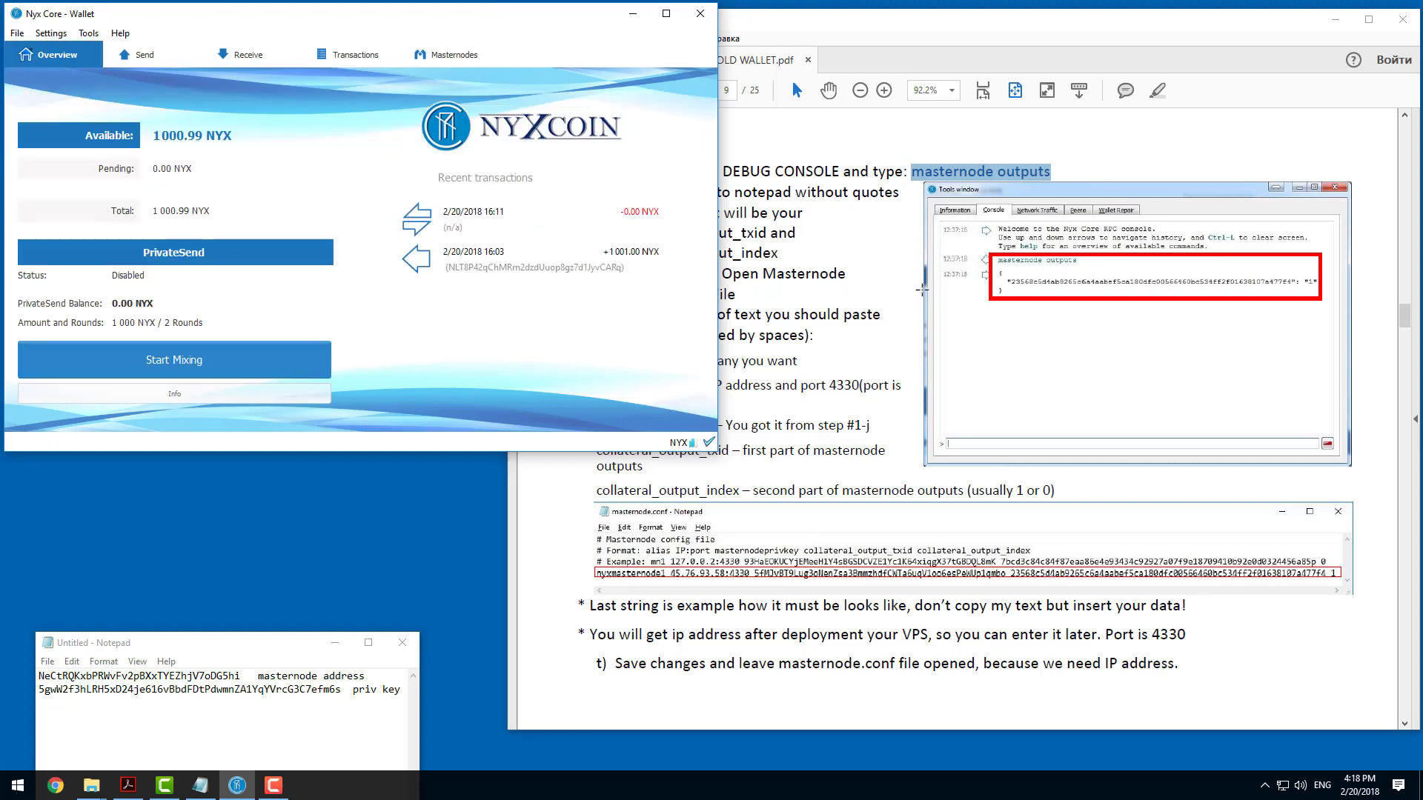
left_click(88, 34)
left_click(111, 69)
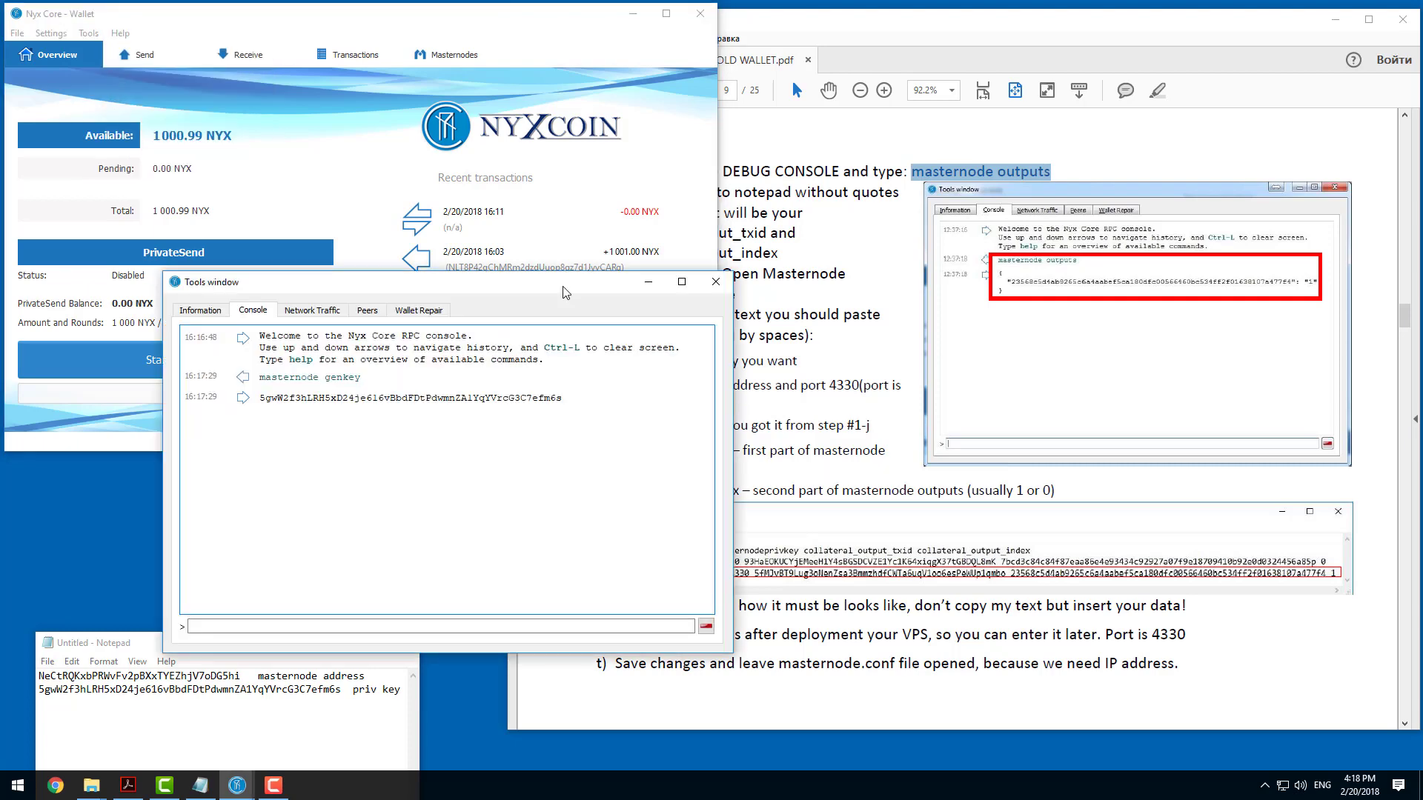
right_click(317, 627)
left_click(362, 715)
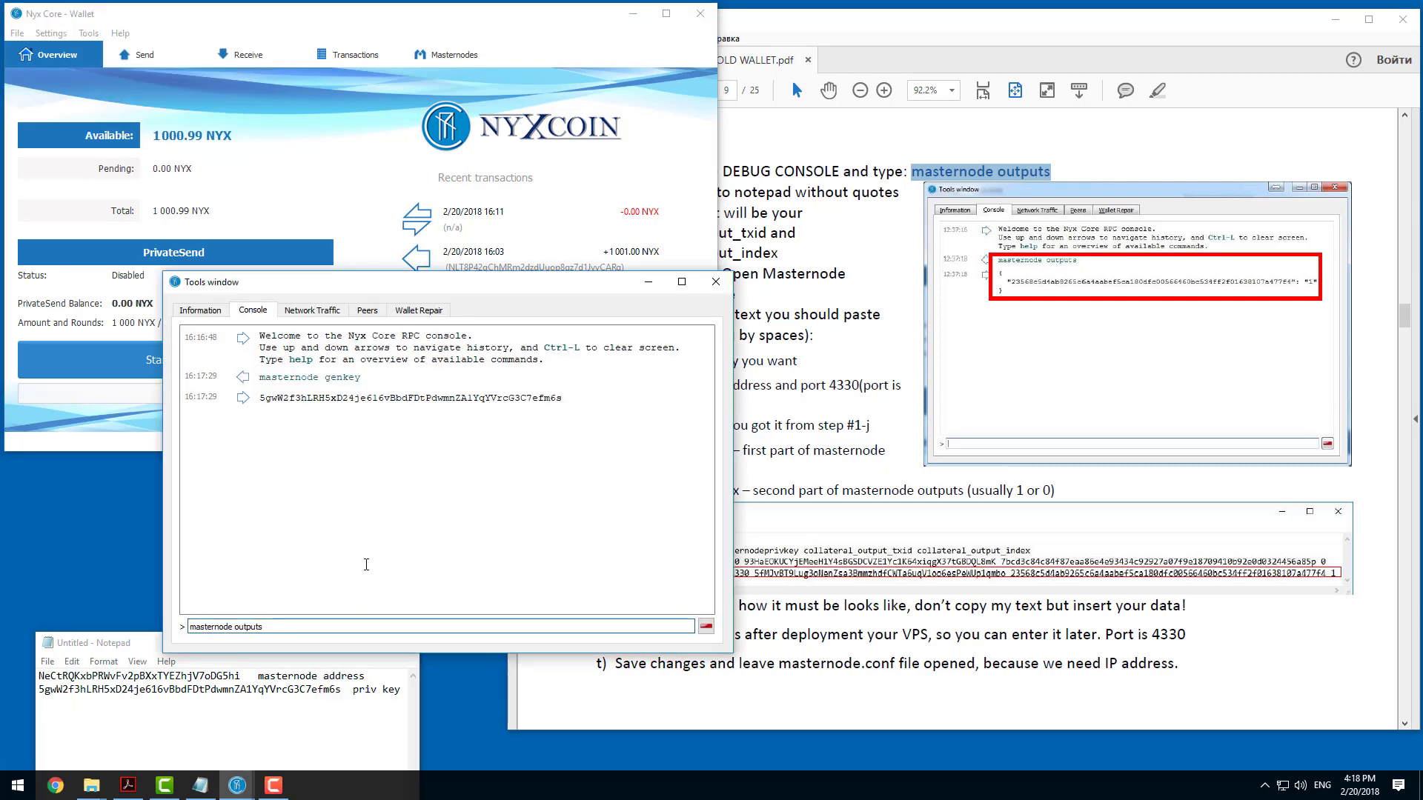
key("Return")
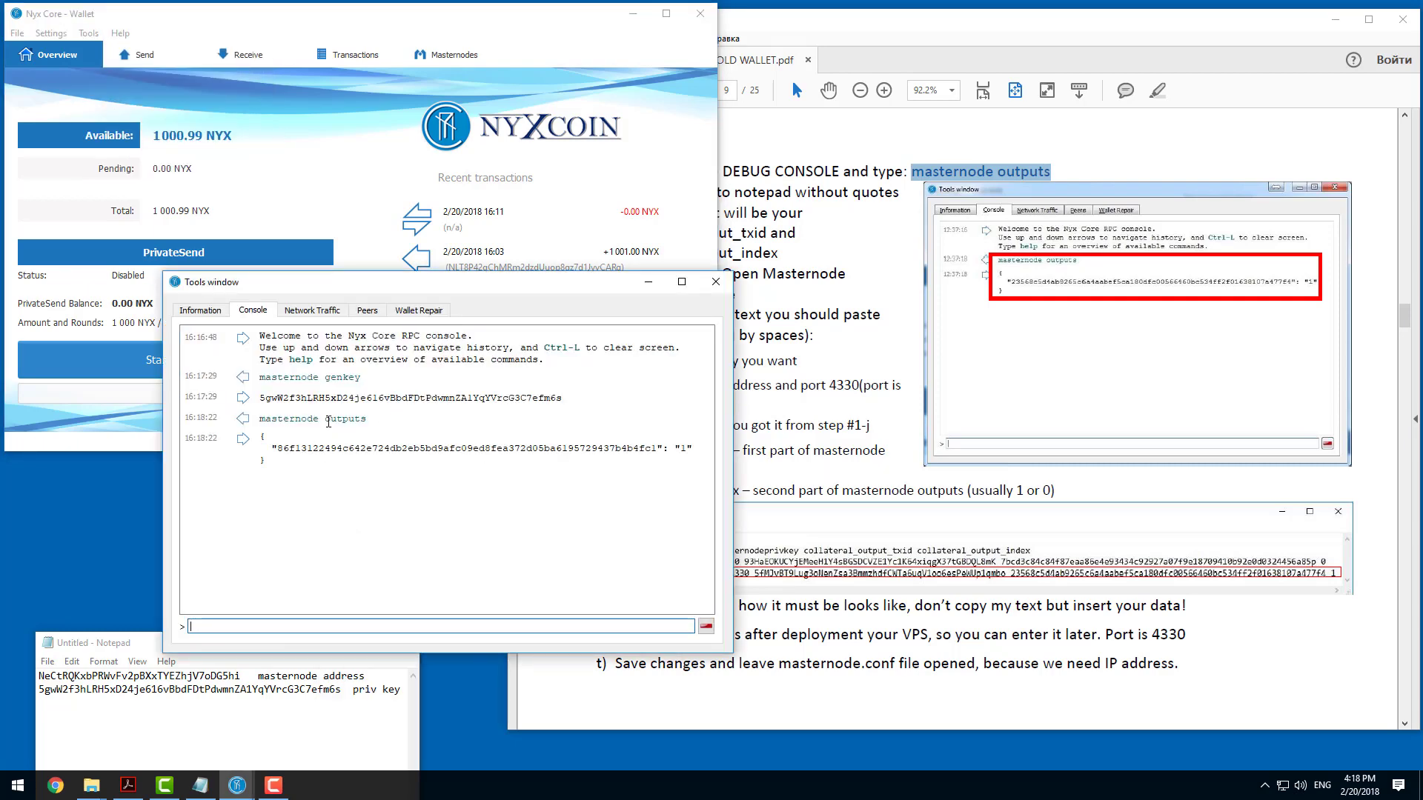
Copy the collateral transaction ID from the console output, without quotes, onto a new line in Notepad.
left_click(821, 234)
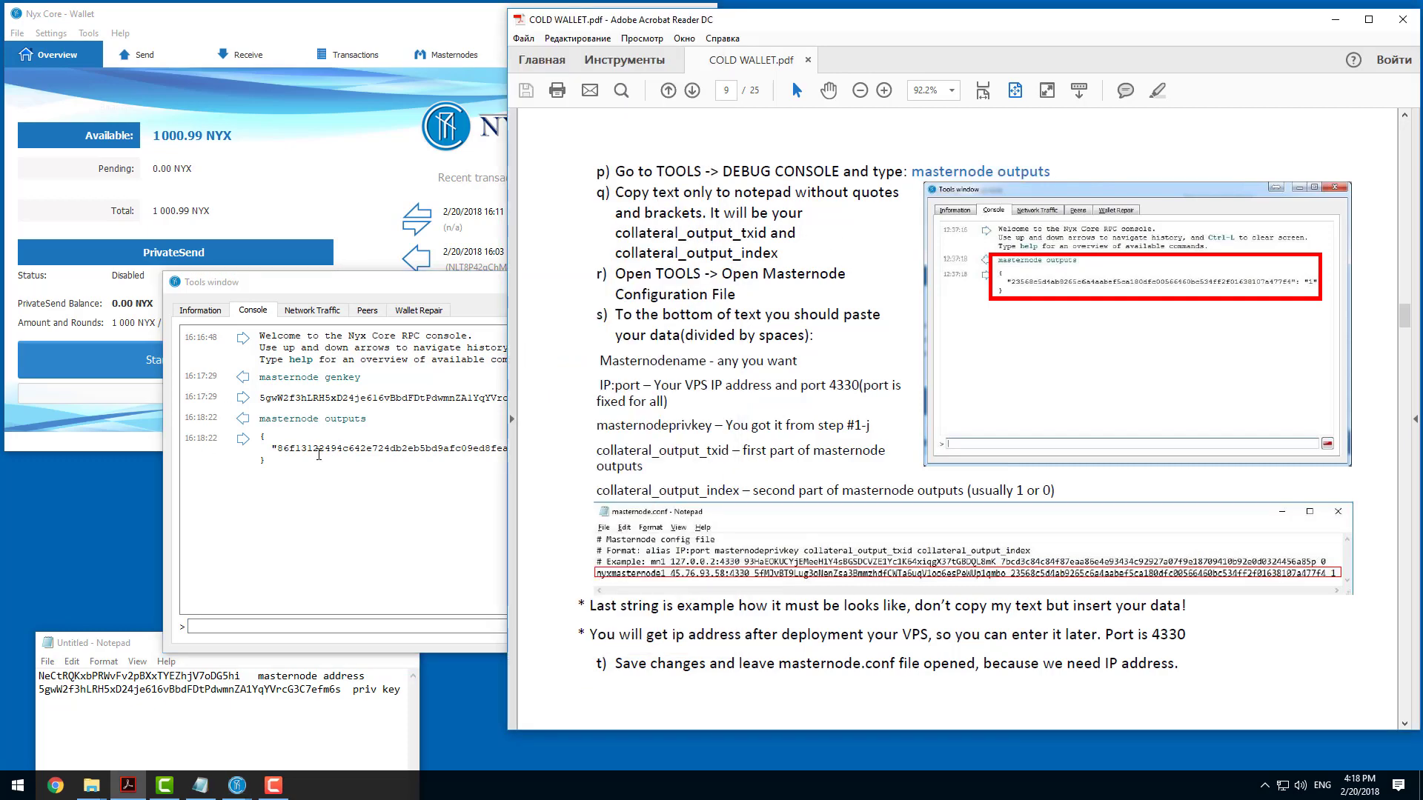
left_click(319, 455)
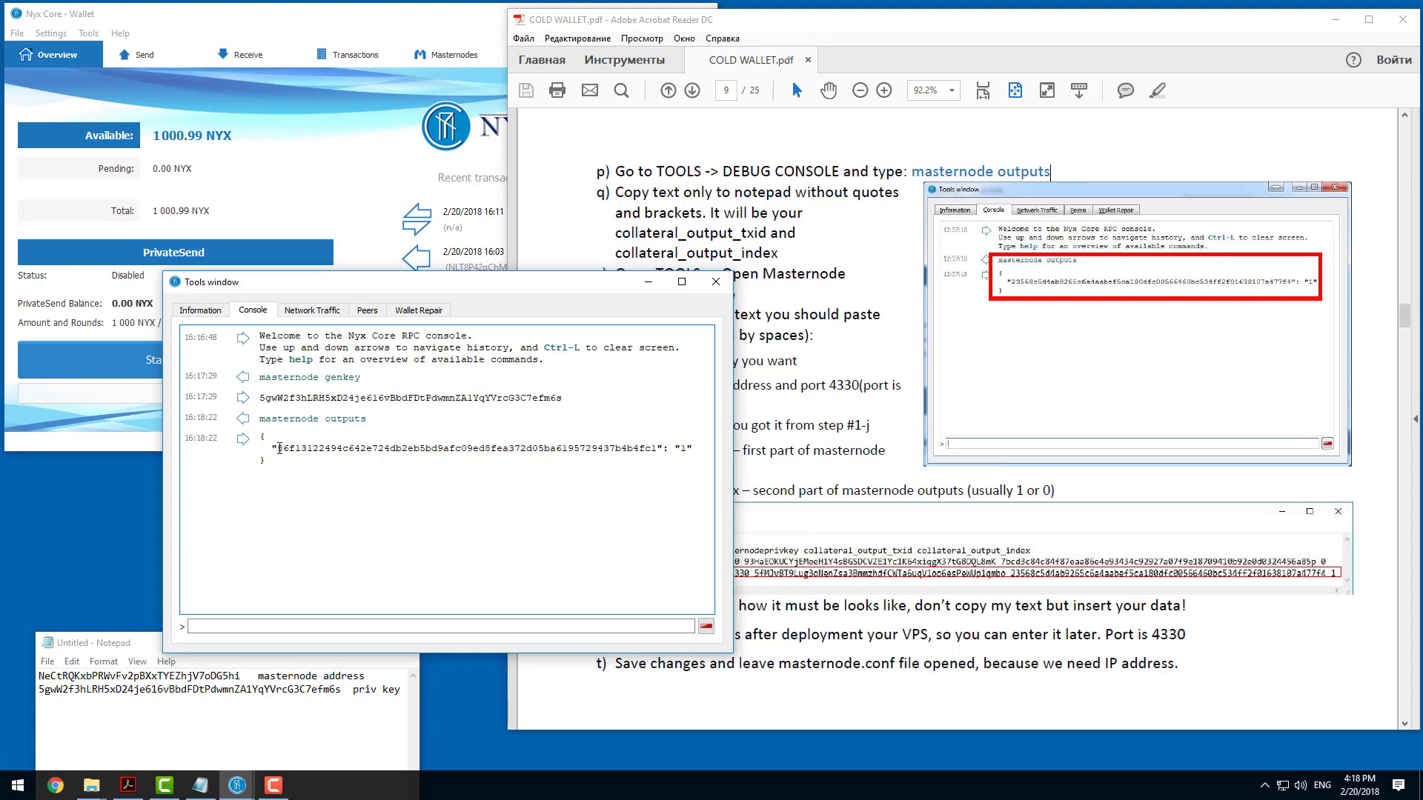
left_click_drag(280, 449, 656, 447)
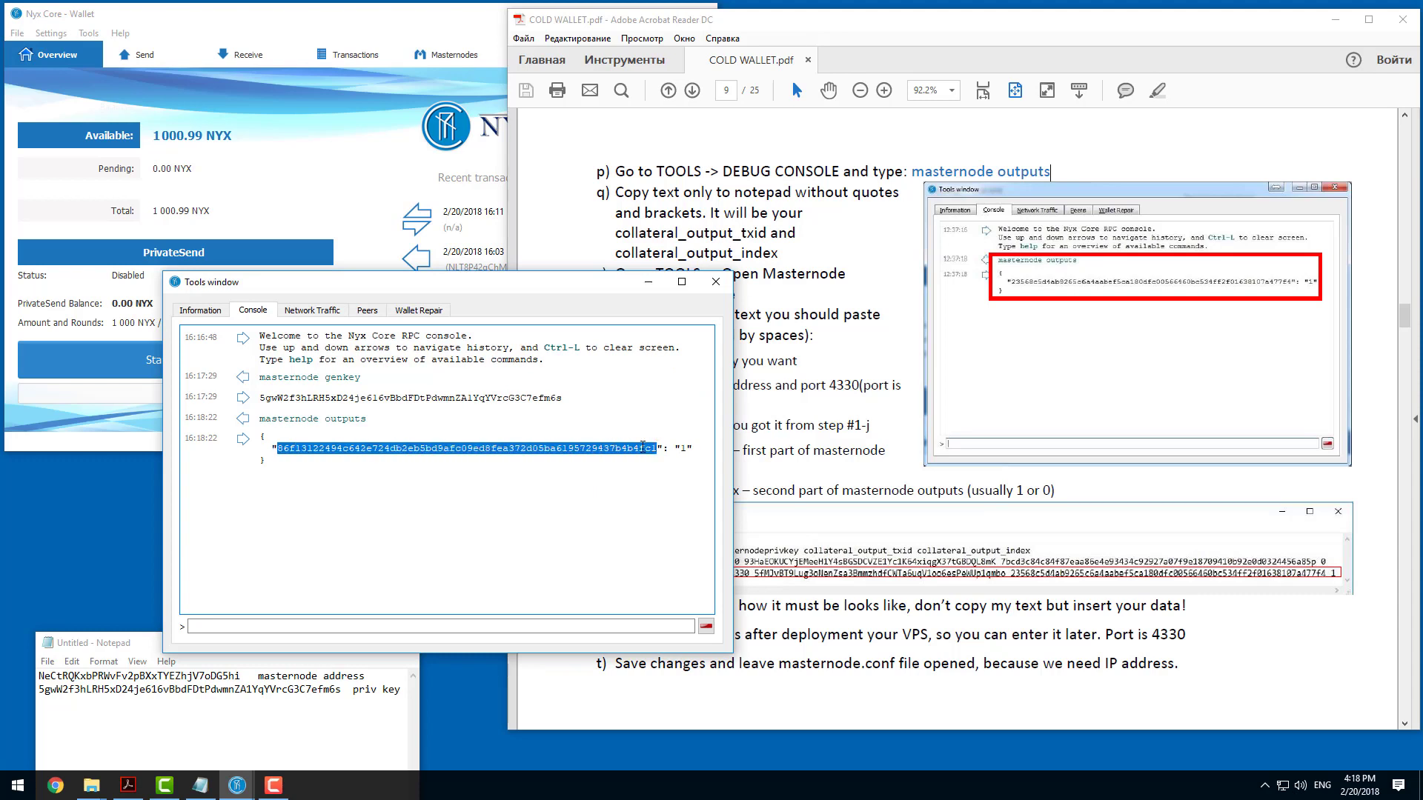
right_click(642, 447)
left_click(663, 460)
left_click(257, 704)
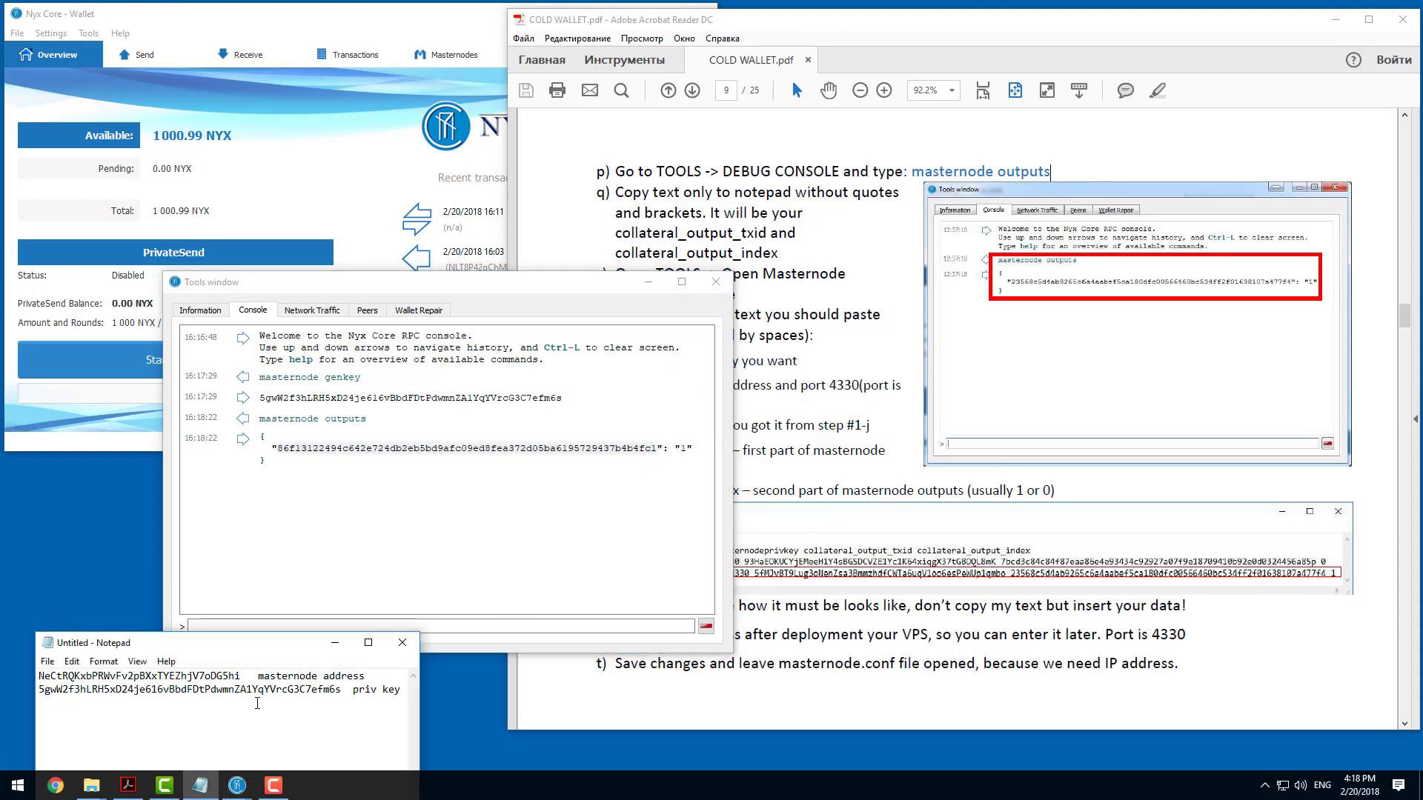
left_click(400, 690)
key("Return")
key("ctrl+v")
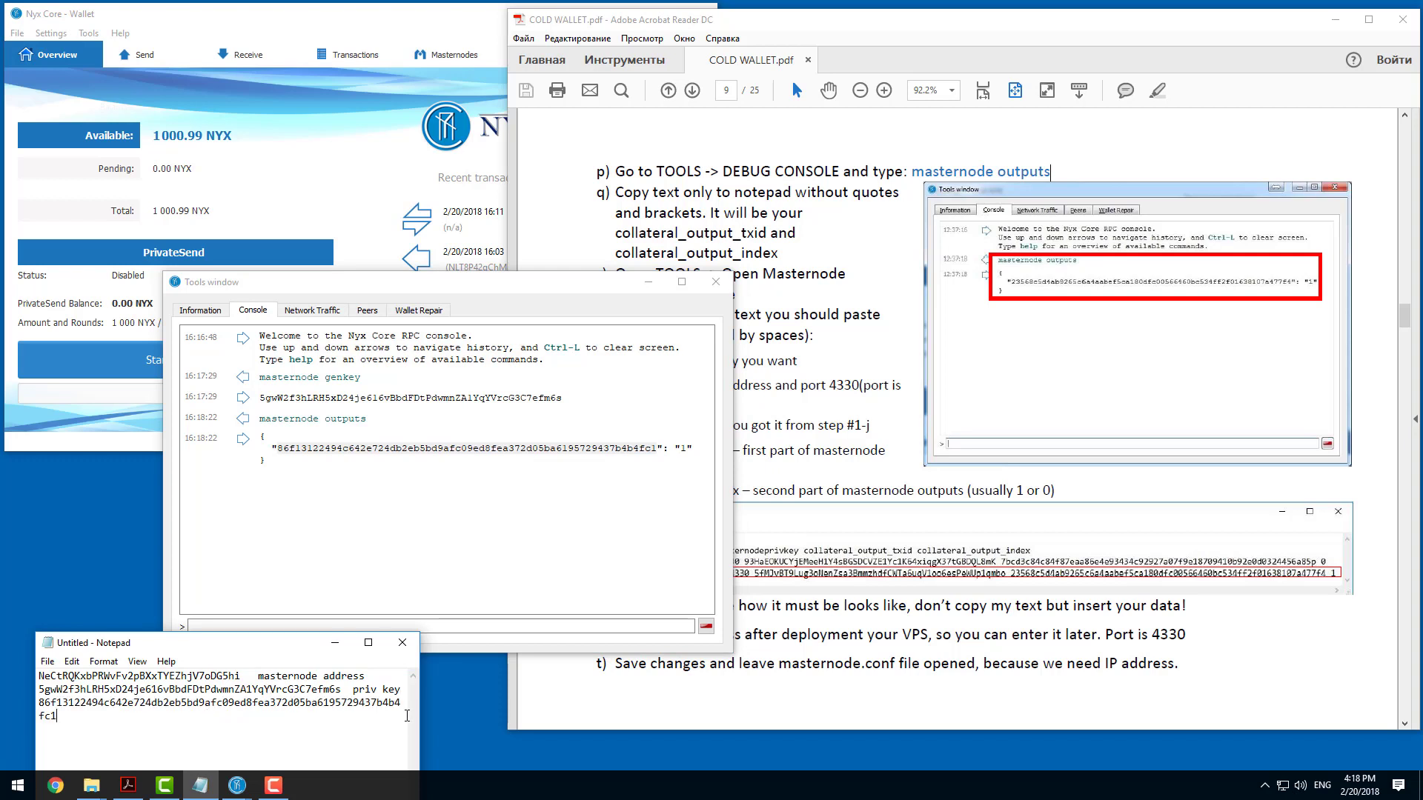
Widen the Notepad window, label the transaction ID "tx" and add the line "1 index" below it.
left_click_drag(421, 715, 480, 715)
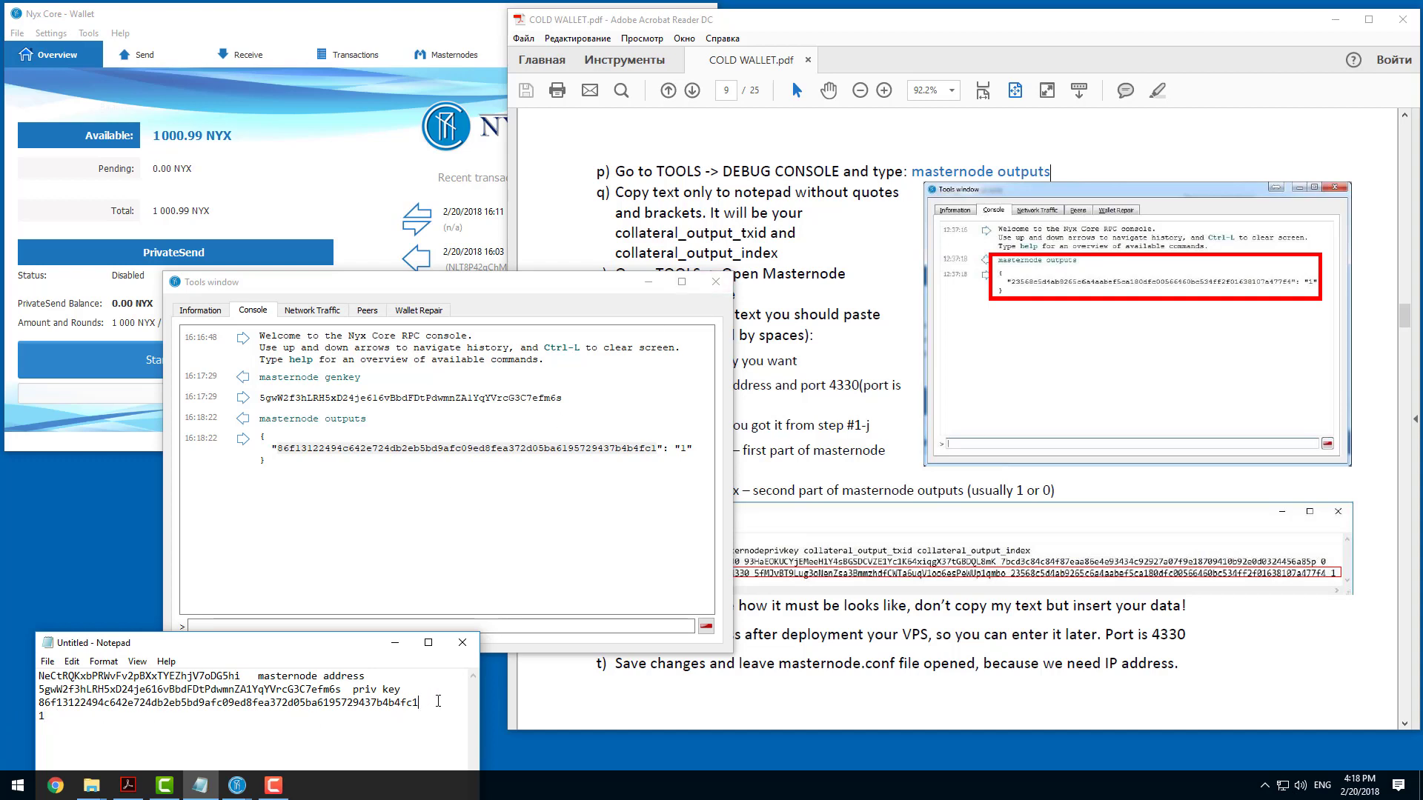
type("z")
left_click(109, 719)
Open the masternode configuration file from the wallet and enlarge its window so each entry fits on one line.
left_click(783, 274)
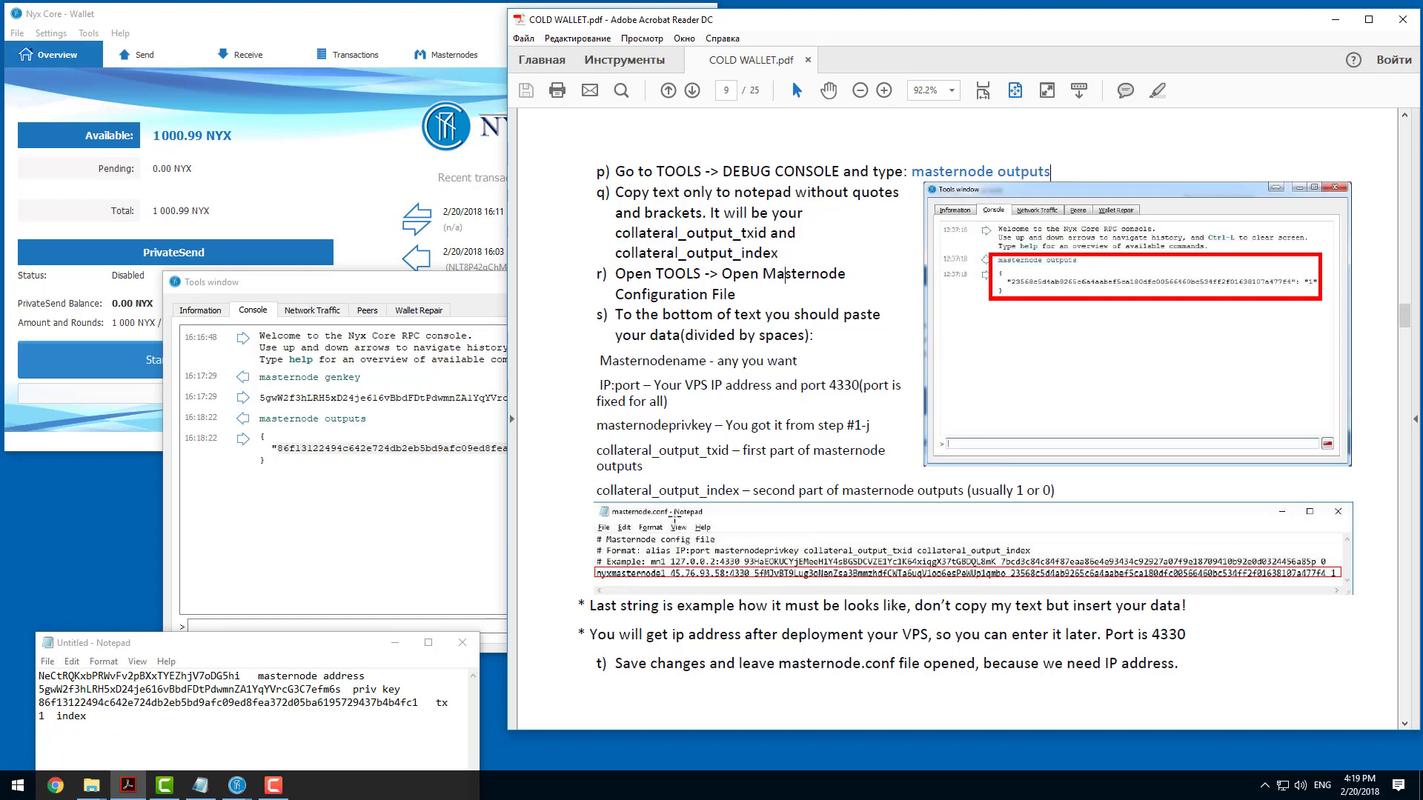
left_click(382, 171)
left_click(88, 34)
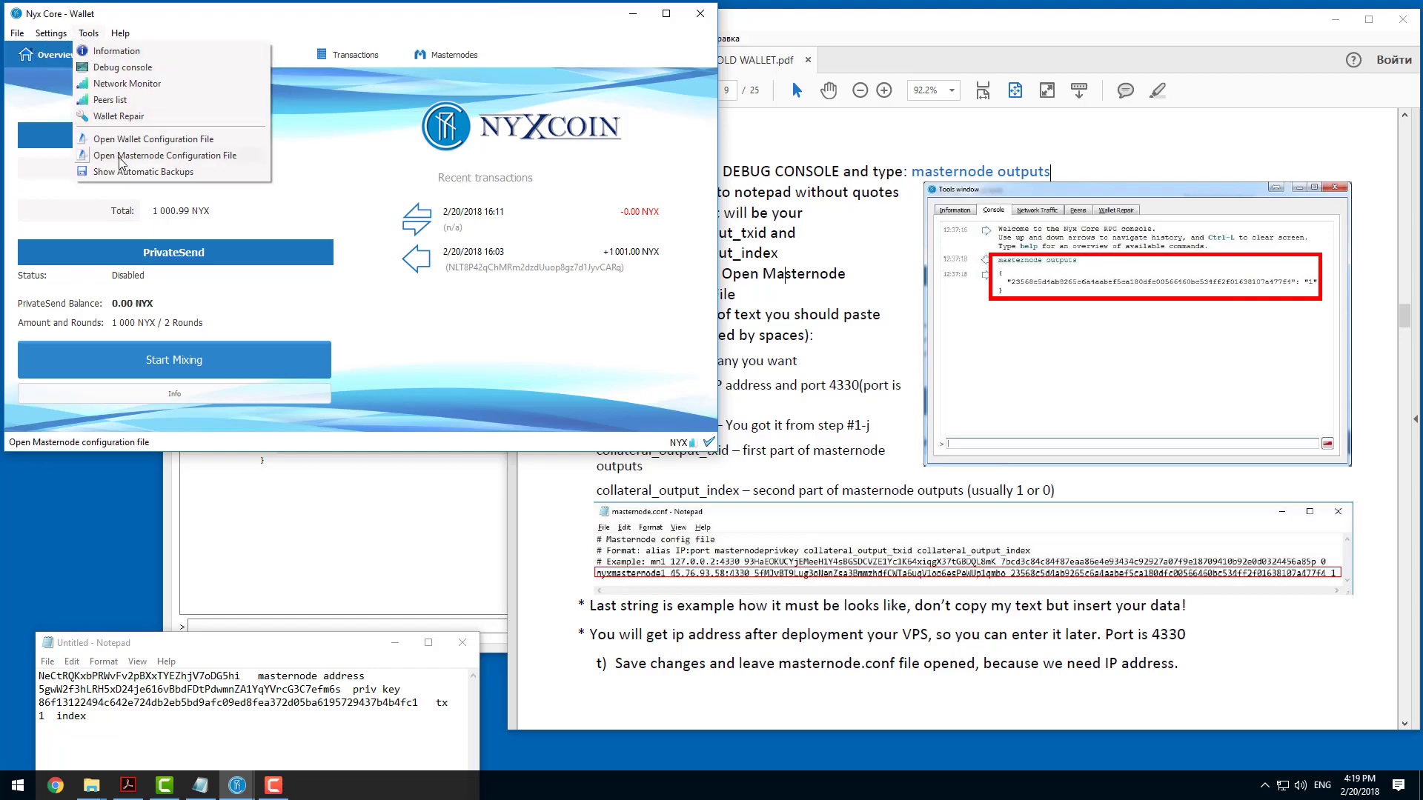
left_click(123, 161)
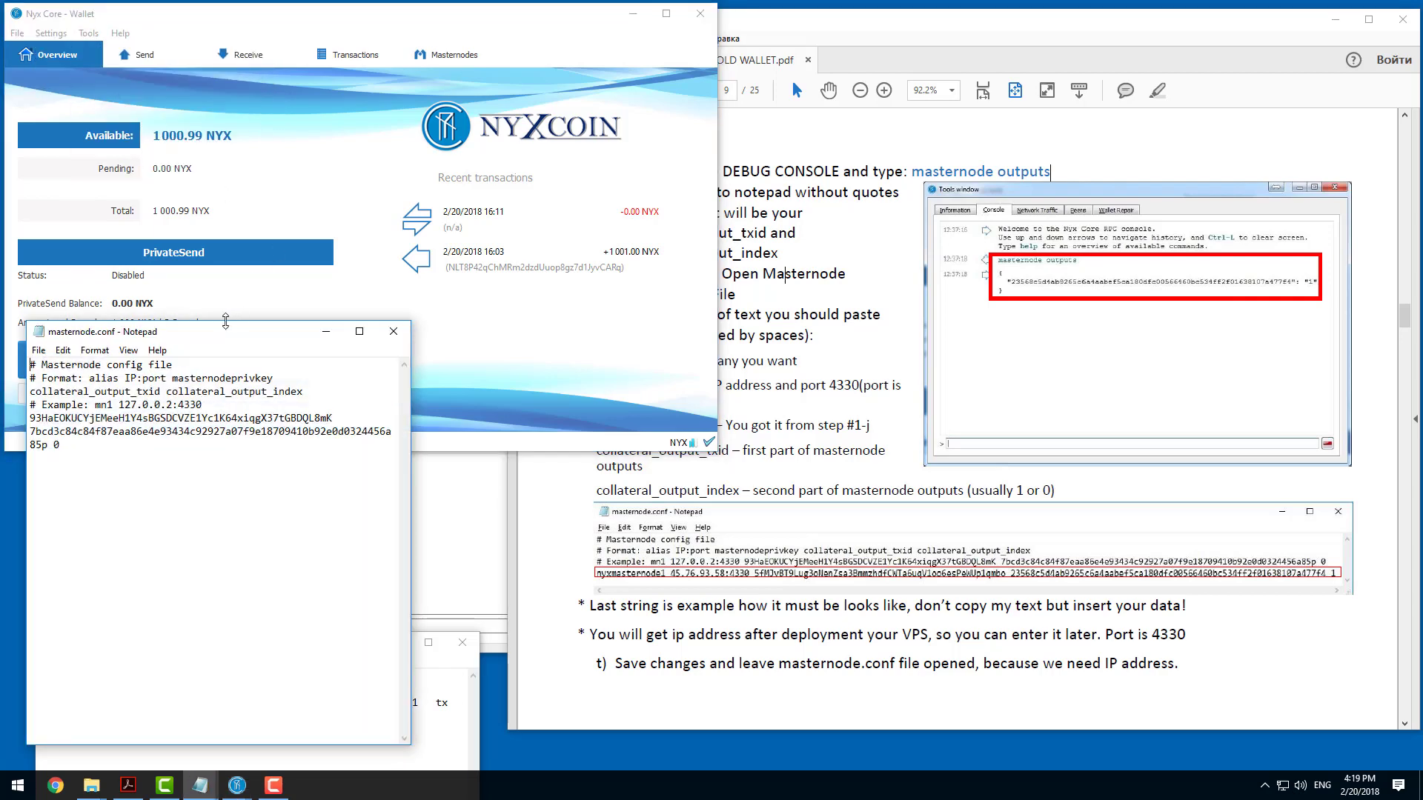
left_click_drag(239, 321, 256, 132)
left_click_drag(436, 231, 1079, 253)
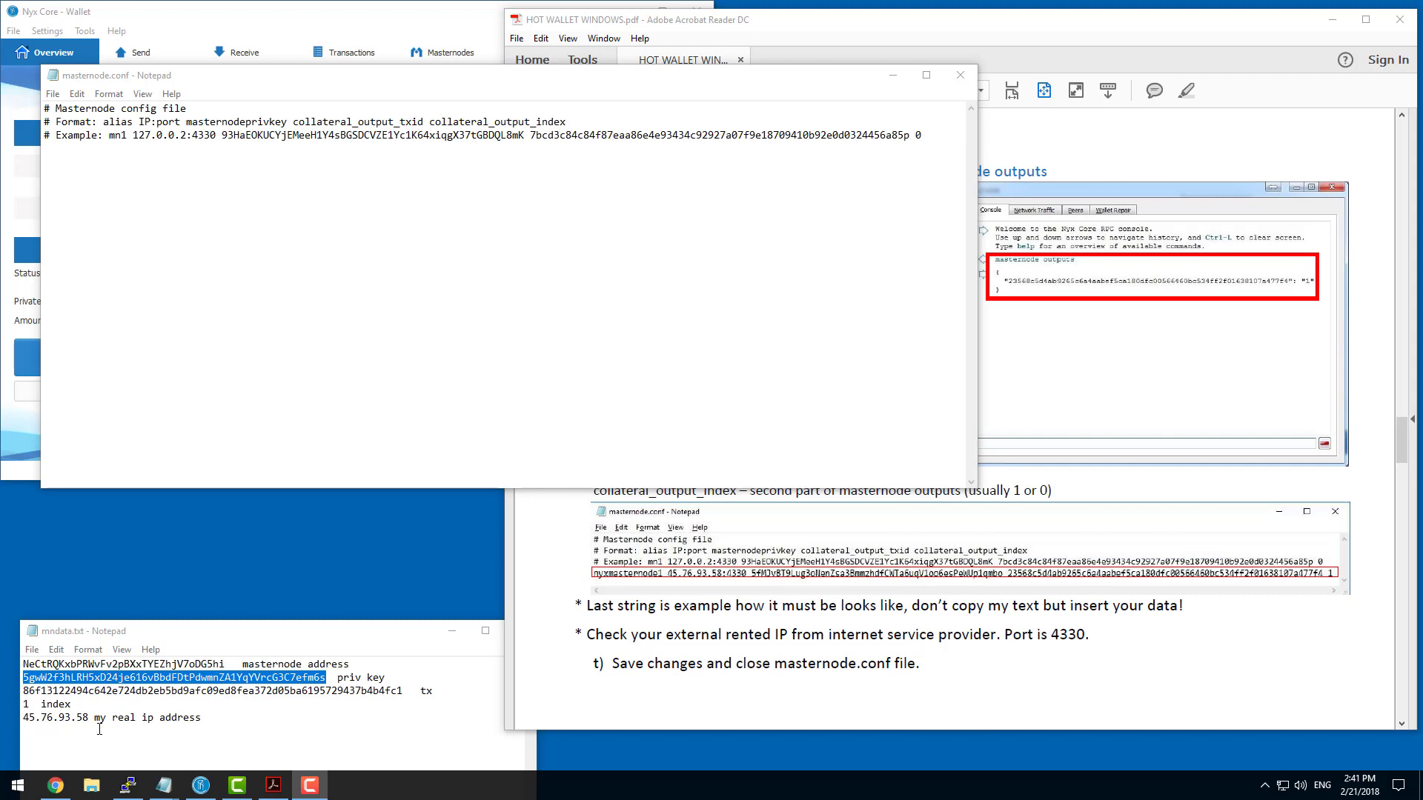
Examine the alias and IP:port fields in masternode.conf's format line and the guide's description of the required entry.
left_click(133, 181)
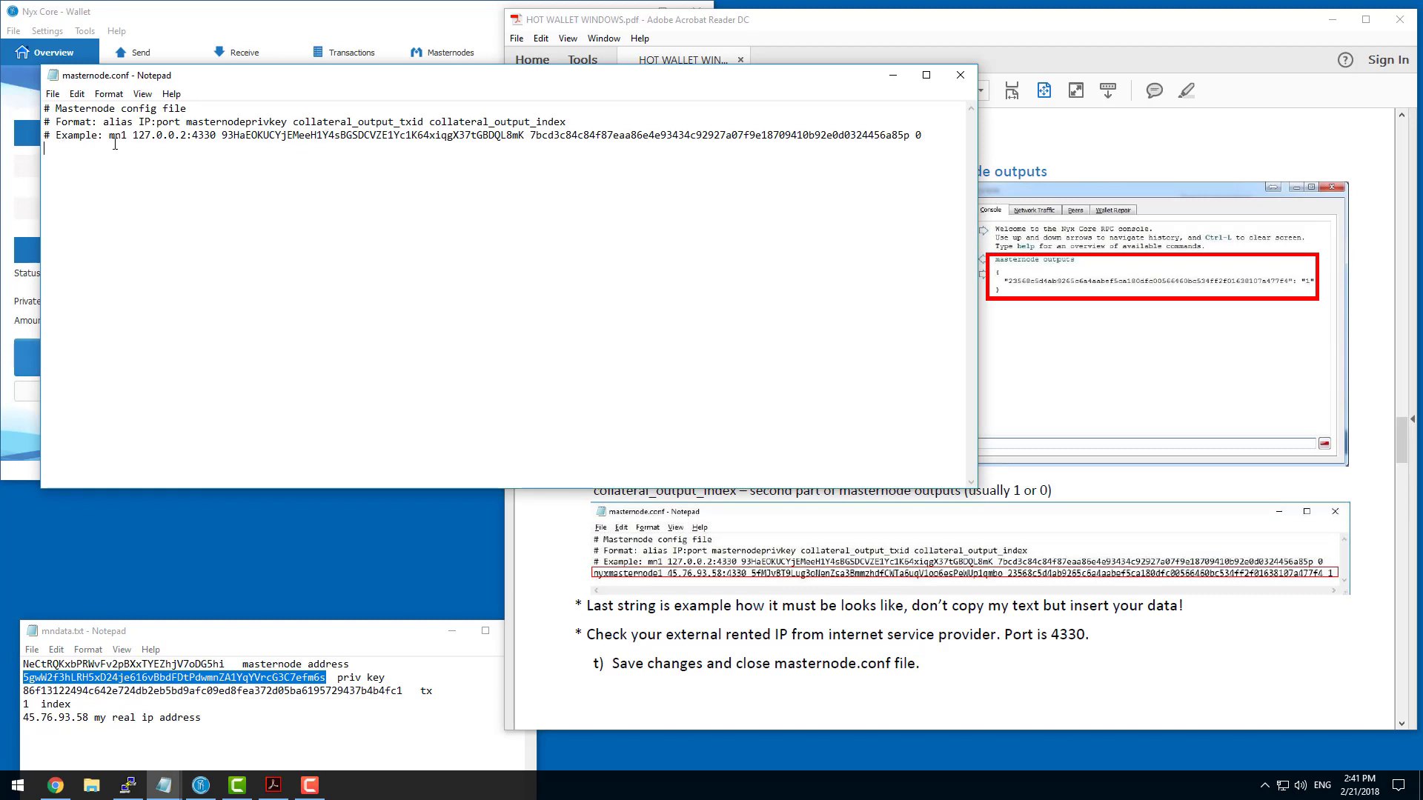
left_click_drag(105, 122, 134, 122)
left_click(167, 122)
left_click_drag(167, 121, 175, 122)
left_click(1030, 455)
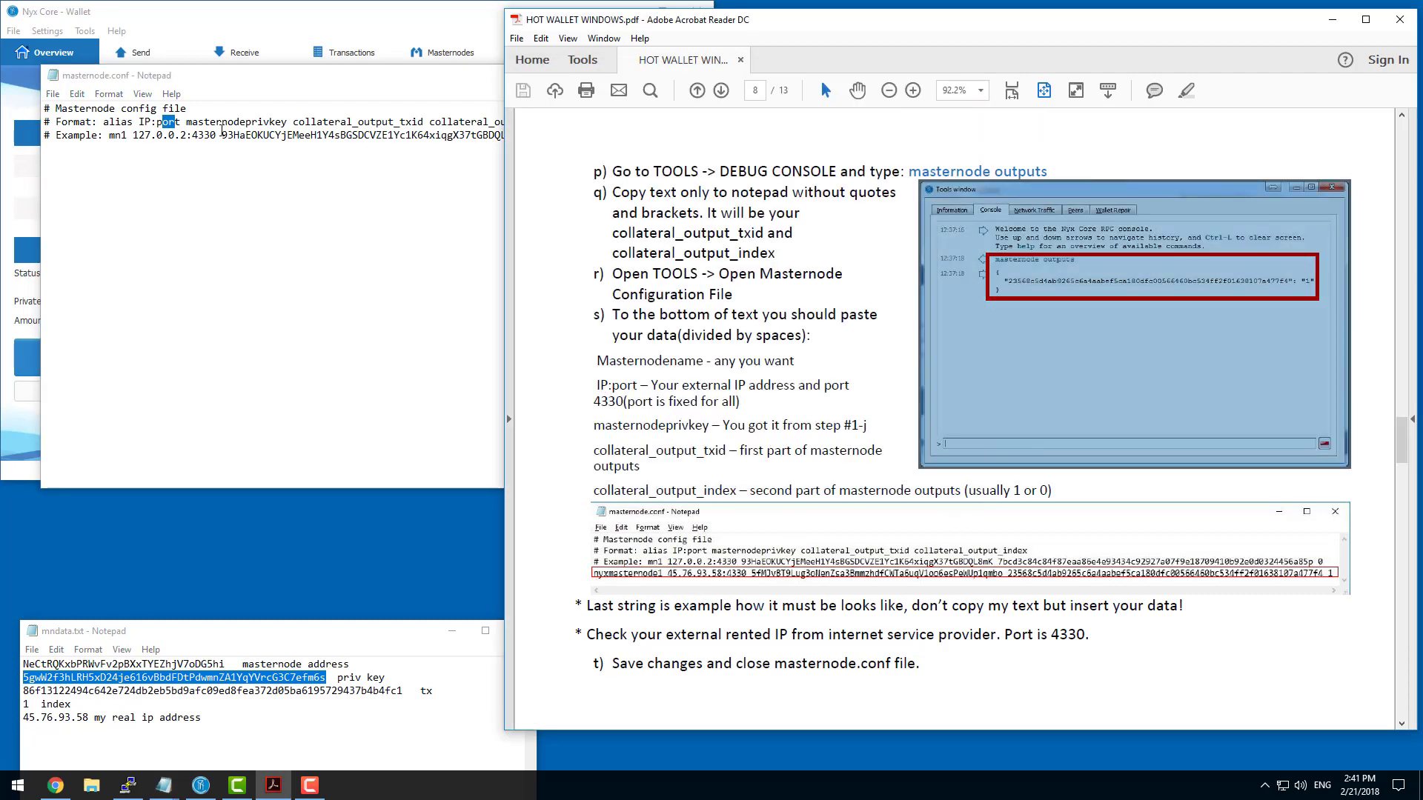
Begin a new entry below the example line in masternode.conf with the alias nyxmn1.
left_click(190, 123)
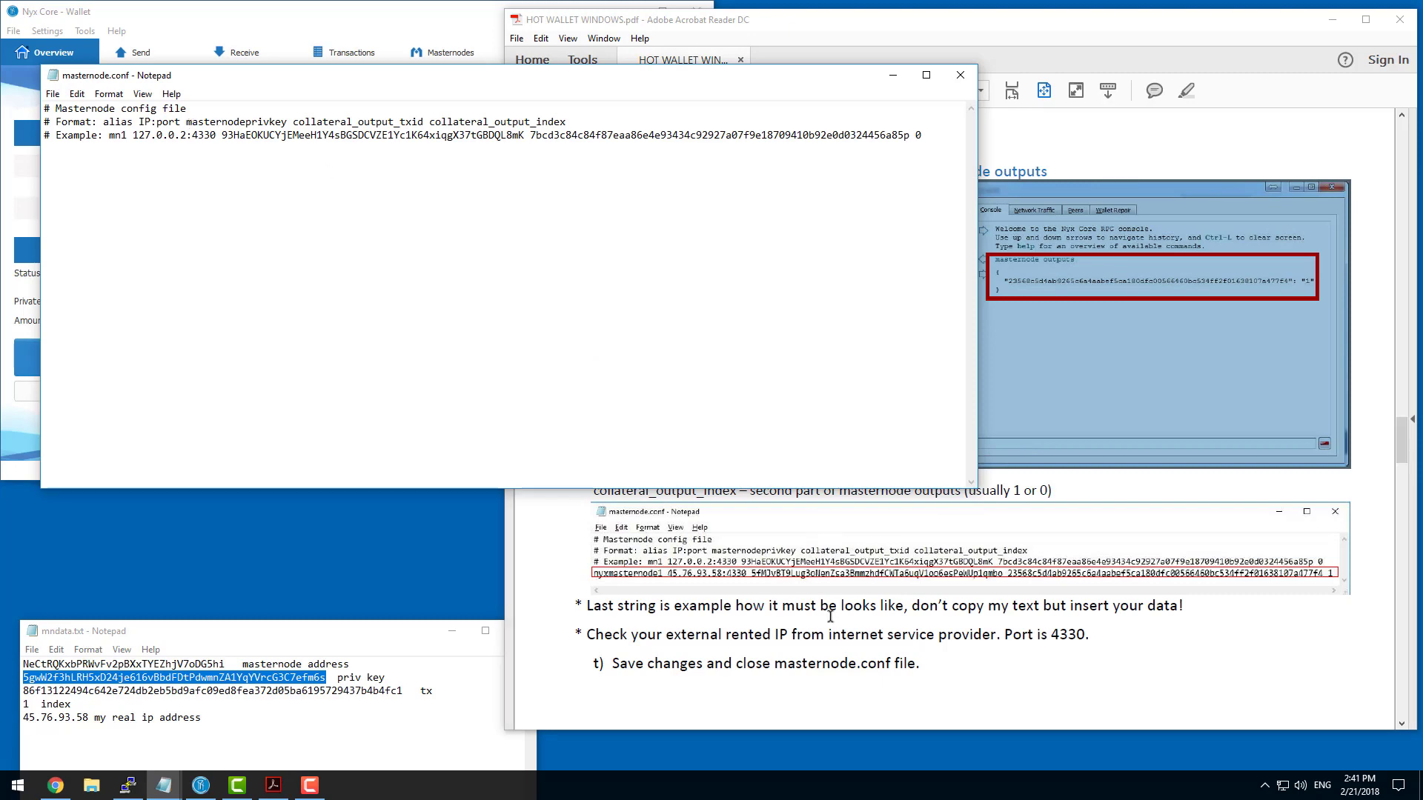
left_click(773, 498)
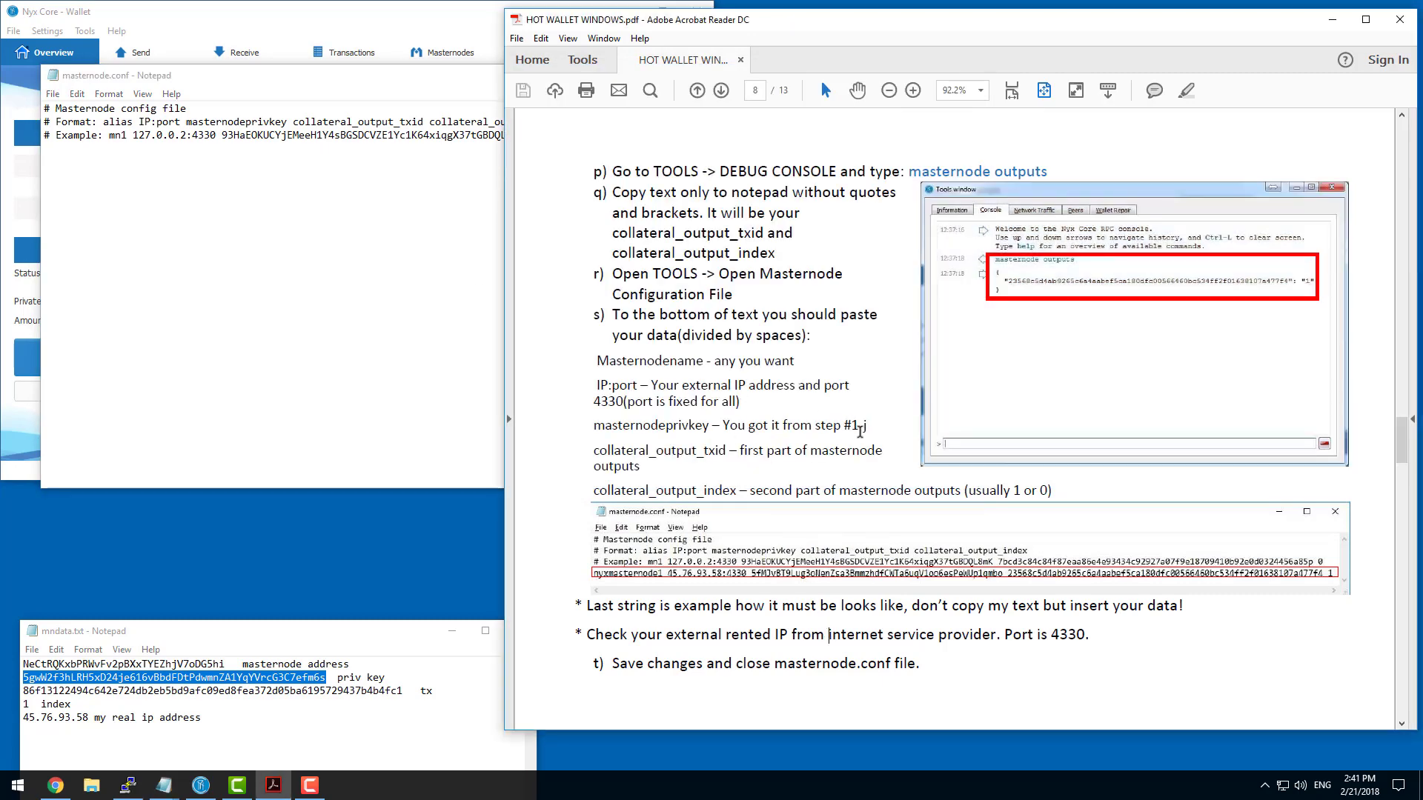
left_click(376, 152)
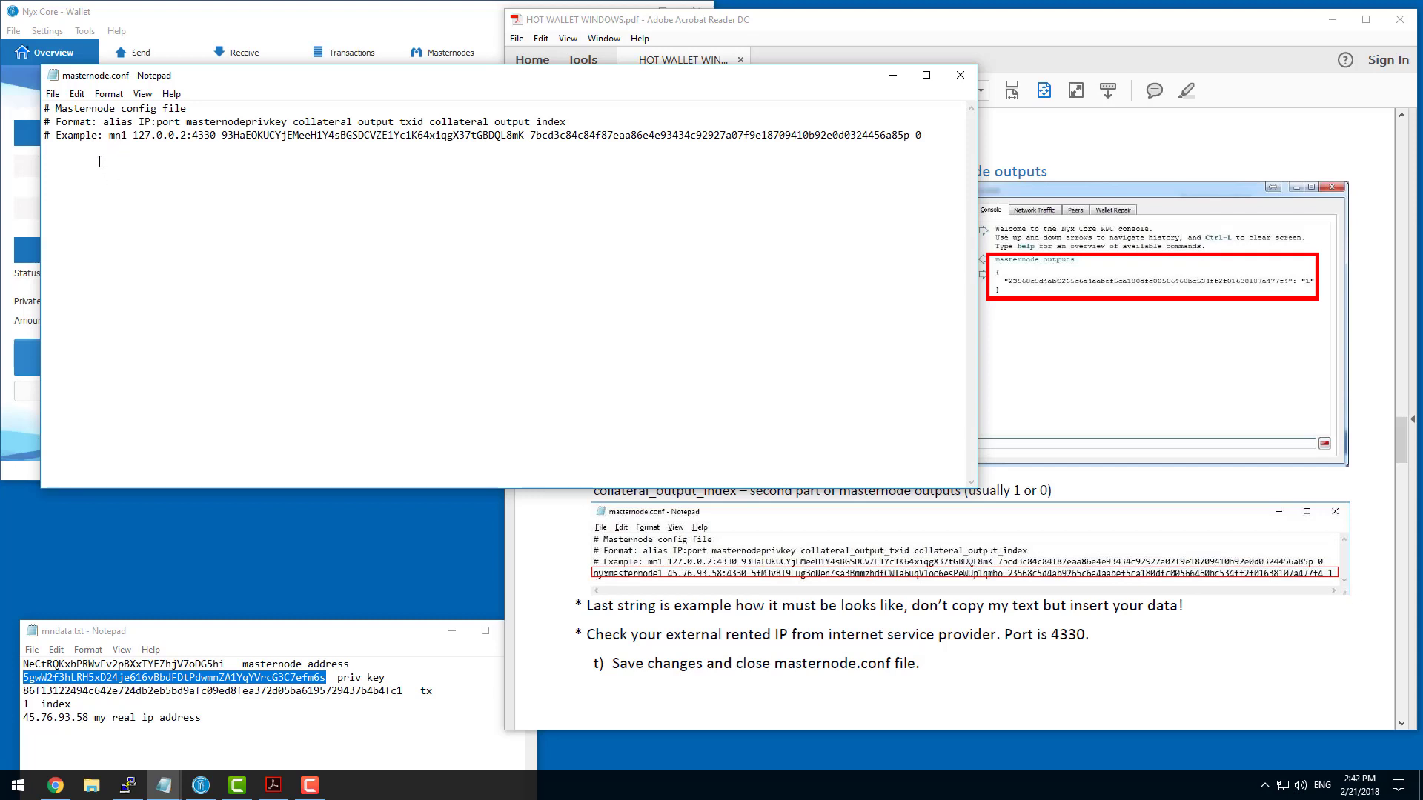
type("nyxmn1")
Add the real IP address 45.76.93.58 from mndata.txt after the alias, followed by port 4330.
left_click_drag(90, 717, 24, 717)
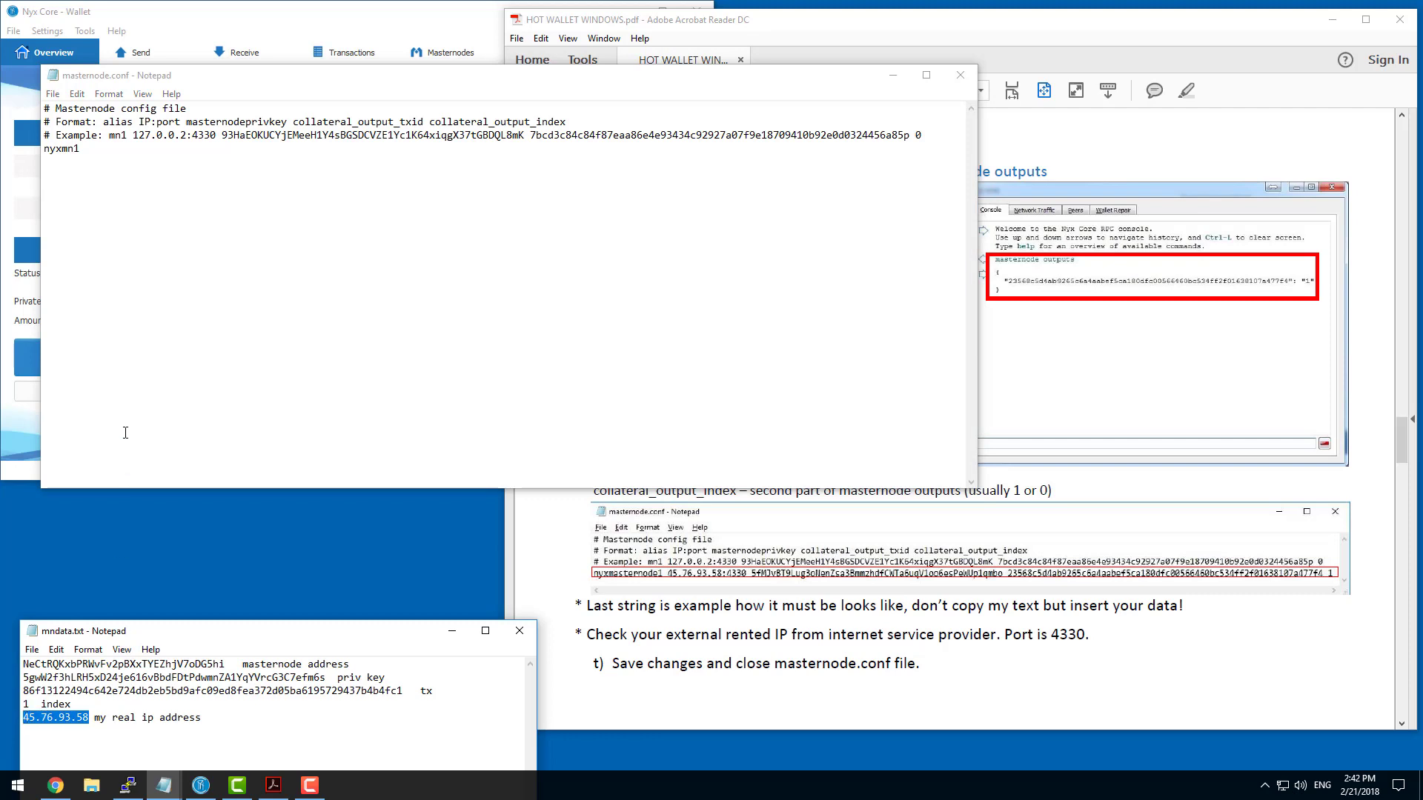
left_click(134, 162)
key("ctrl+v")
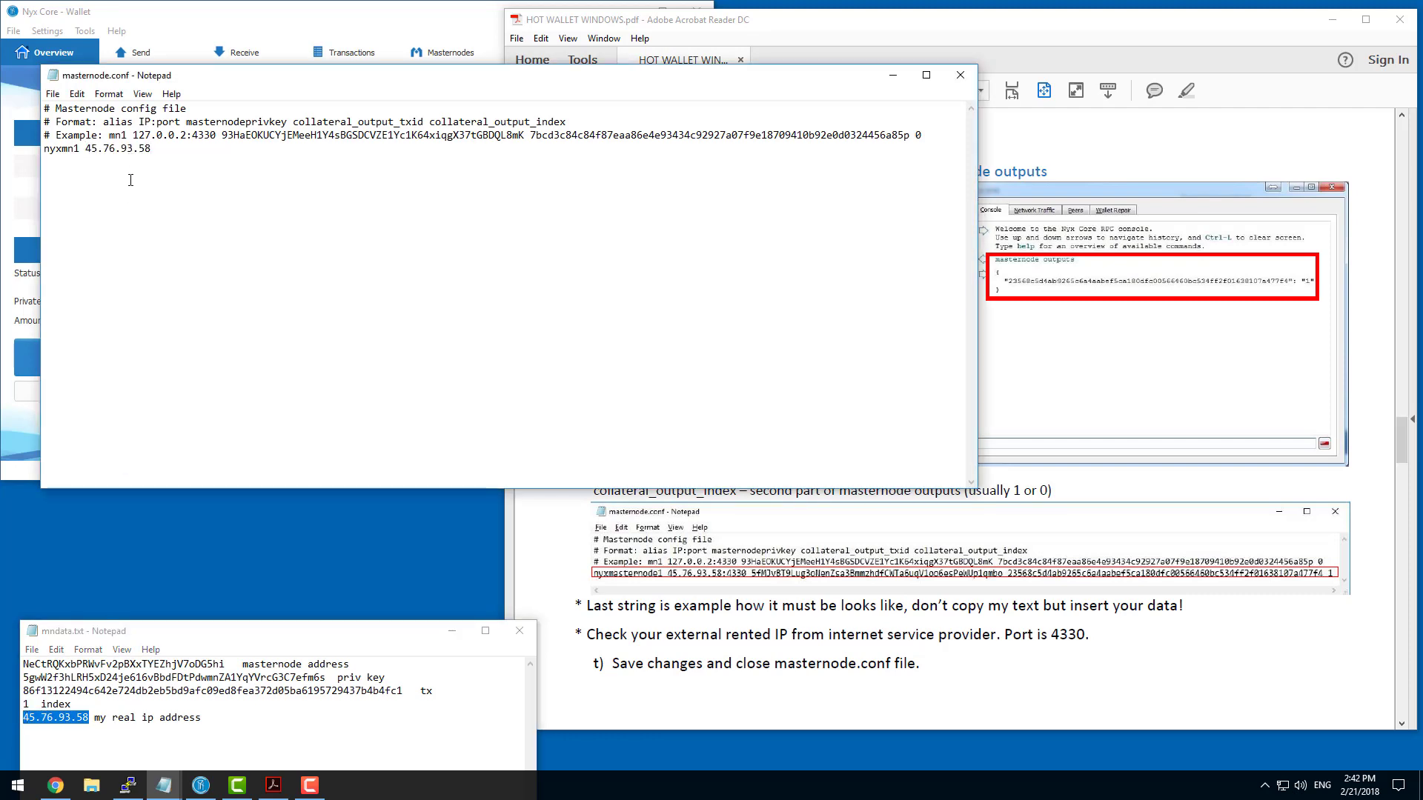
type(":4330")
Copy the masternode private key from mndata.txt into the nyxmn1 entry after the IP and port.
left_click_drag(24, 677, 326, 678)
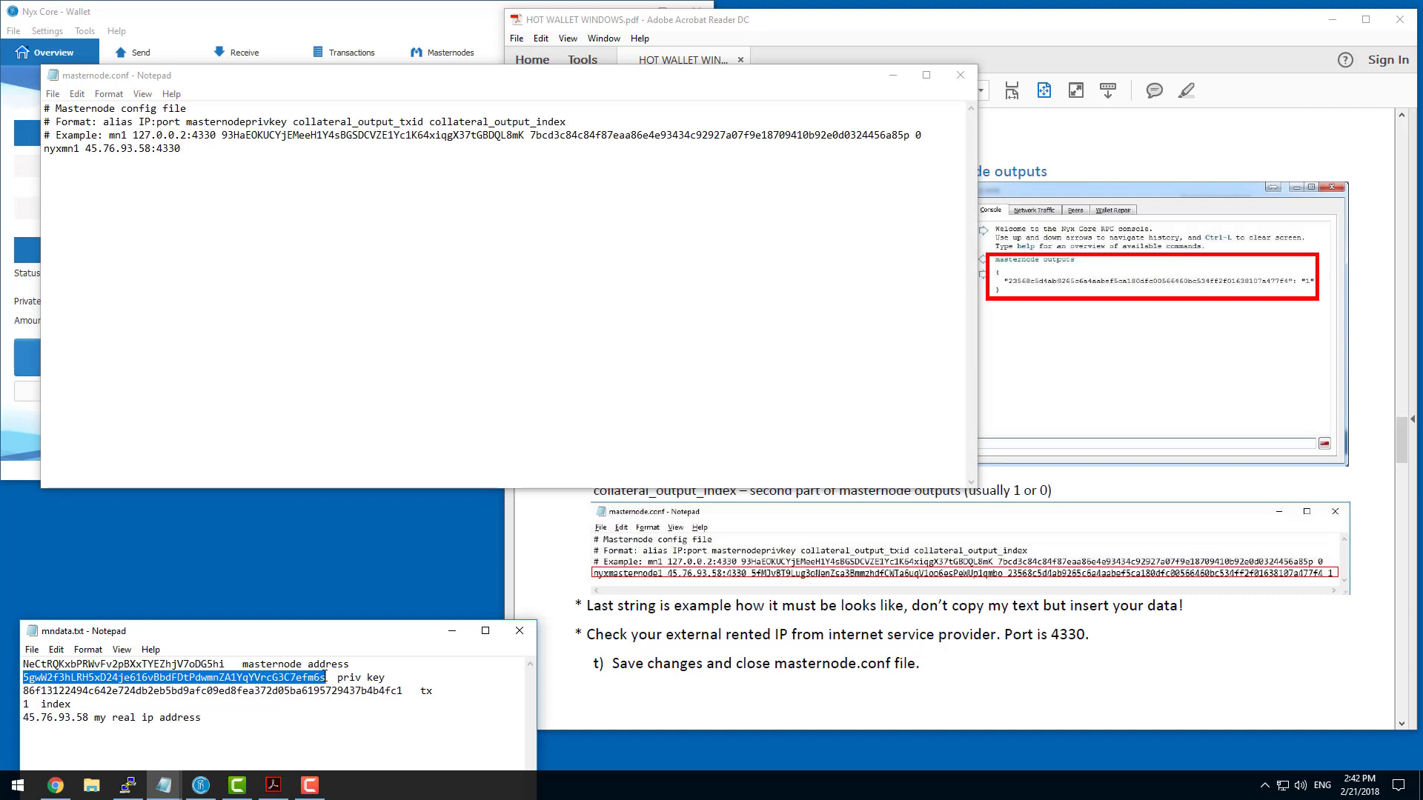
key("ctrl+c")
left_click(288, 178)
key("ctrl+v")
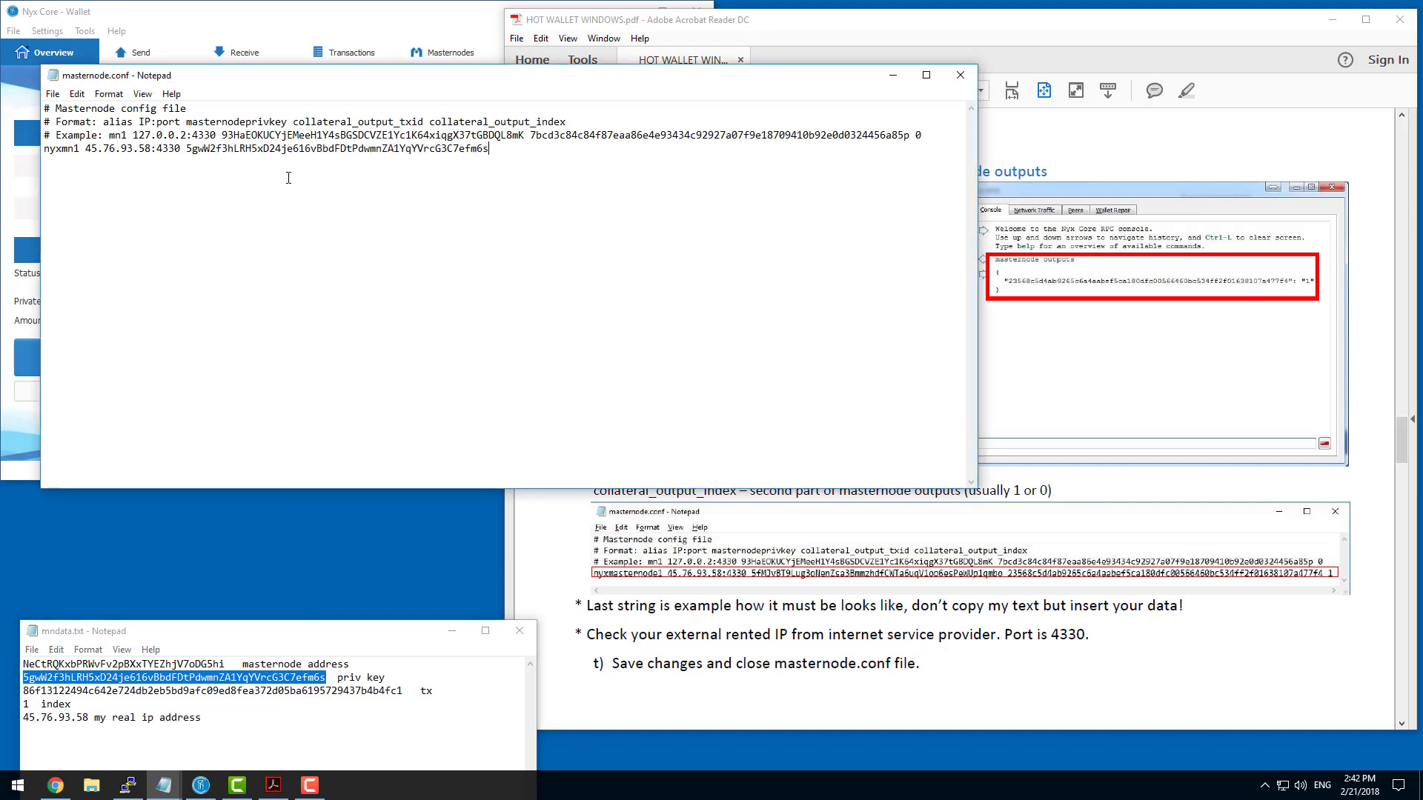
Complete the nyxmn1 entry with the collateral transaction ID from mndata.txt and index 1, and save masternode.conf.
left_click(26, 691)
left_click_drag(26, 691, 401, 691)
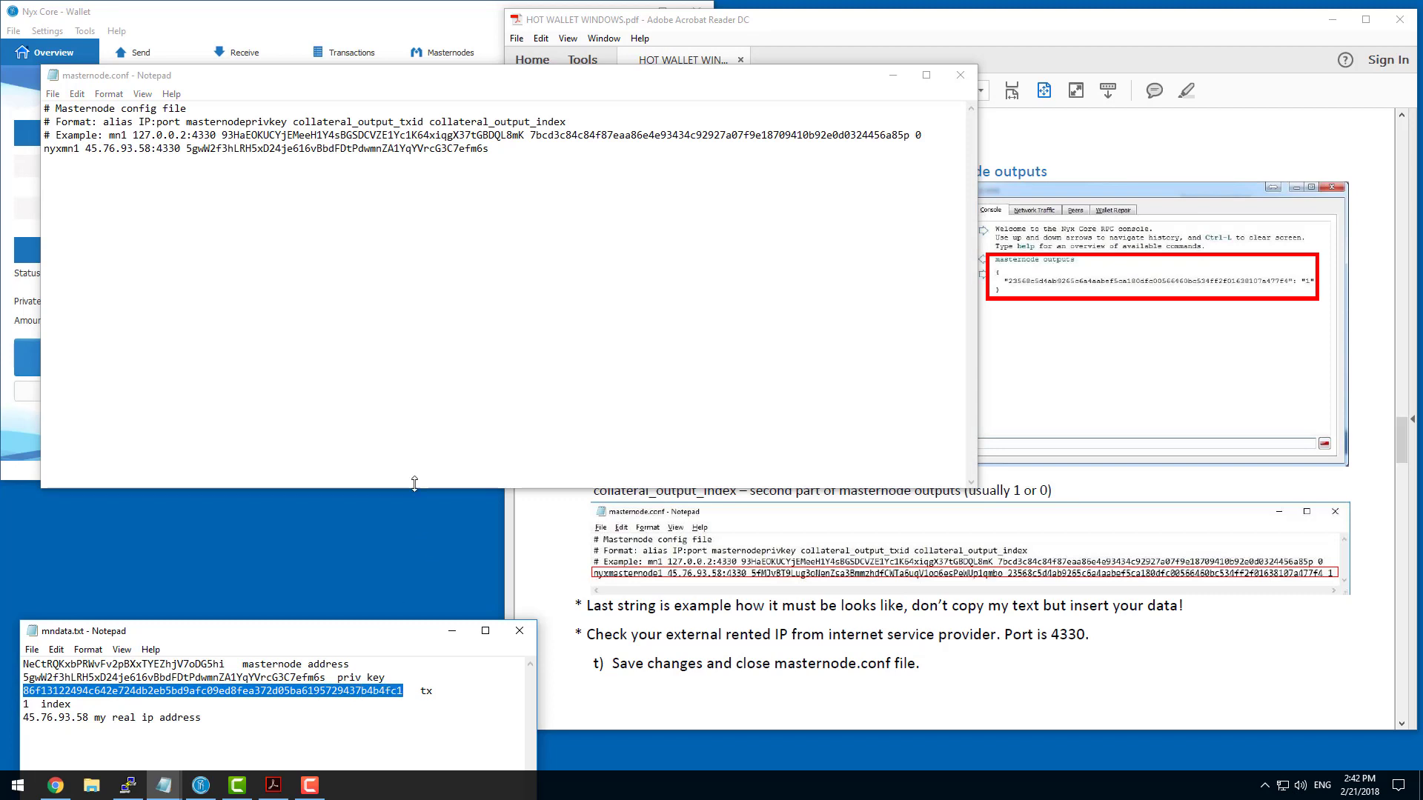
key("ctrl+c")
left_click(598, 170)
key("ctrl+v")
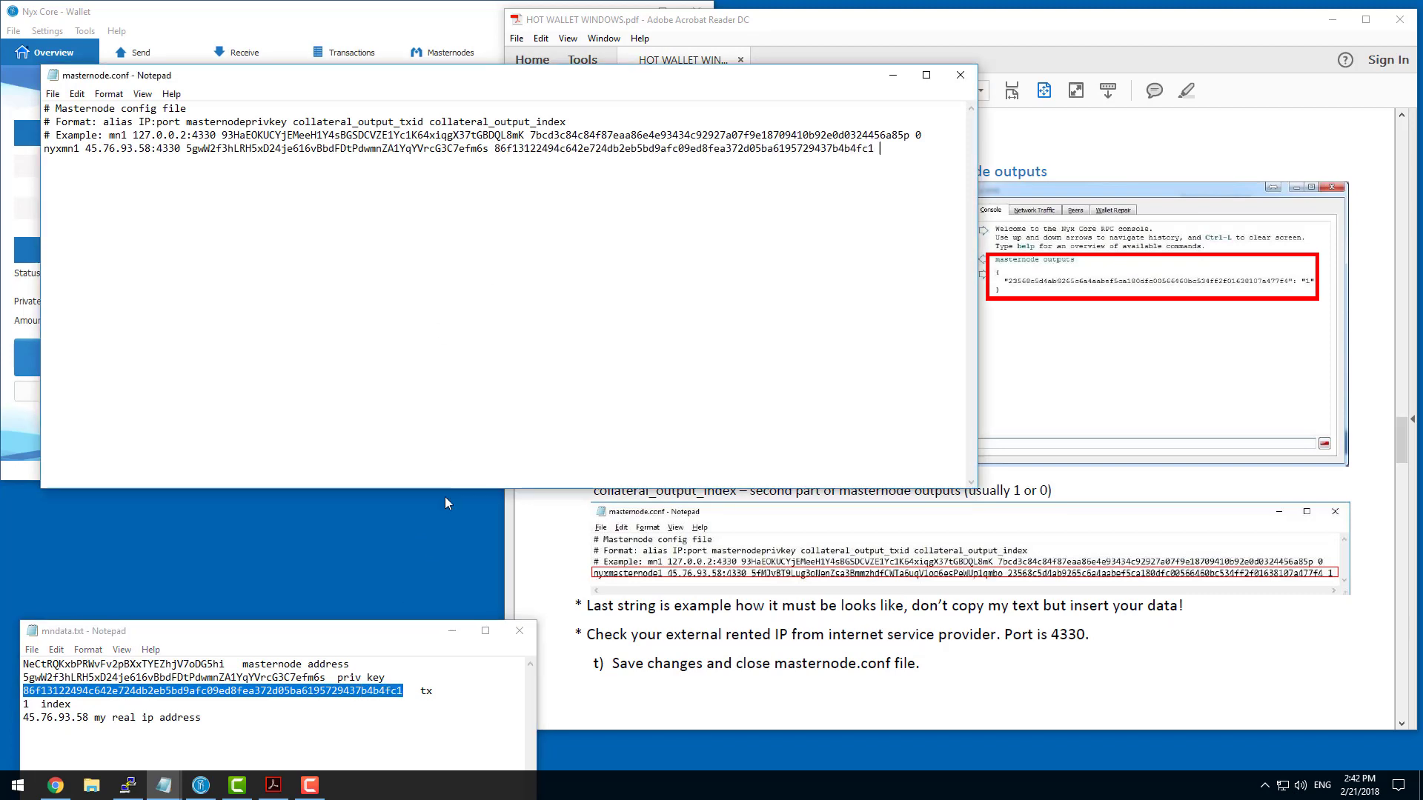
type("1")
left_click(52, 95)
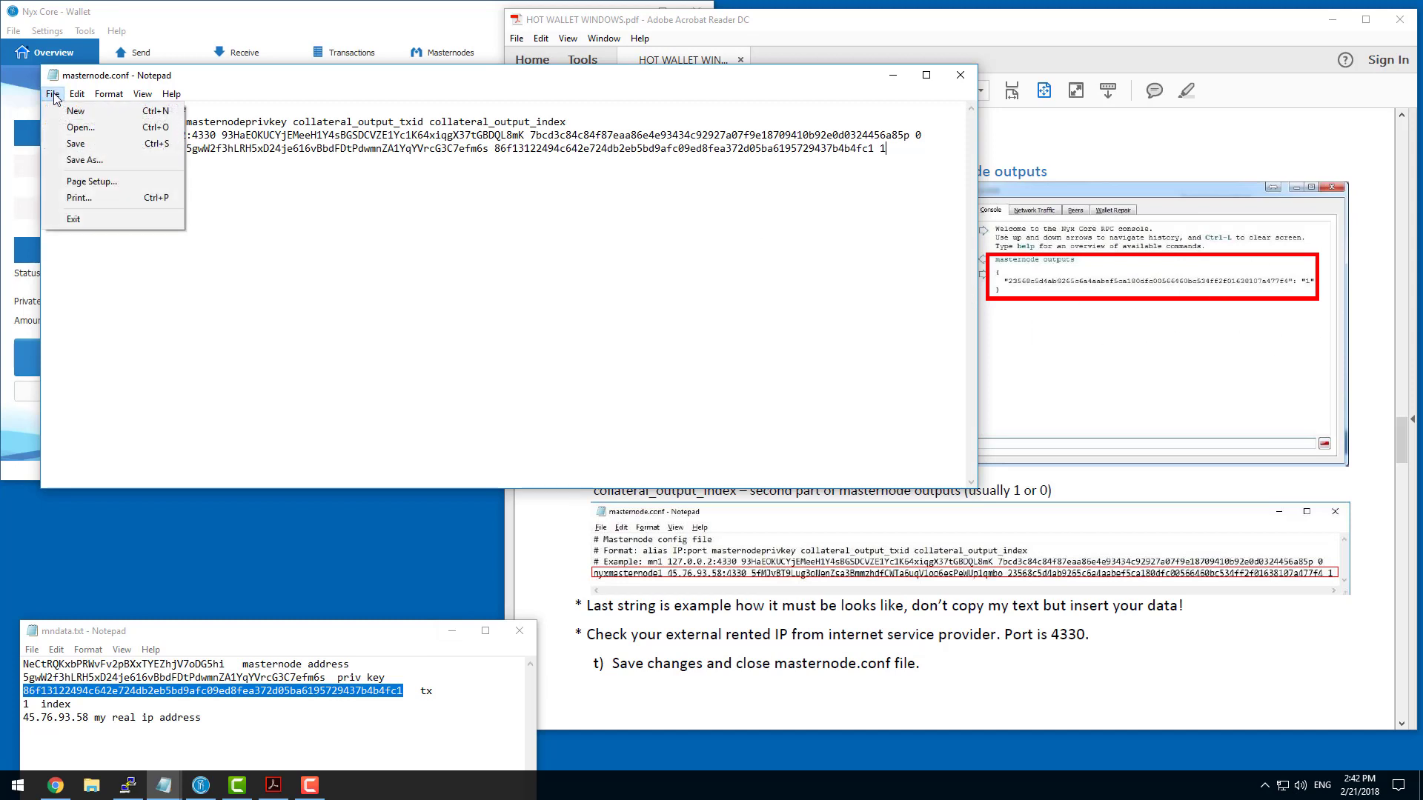
left_click(75, 144)
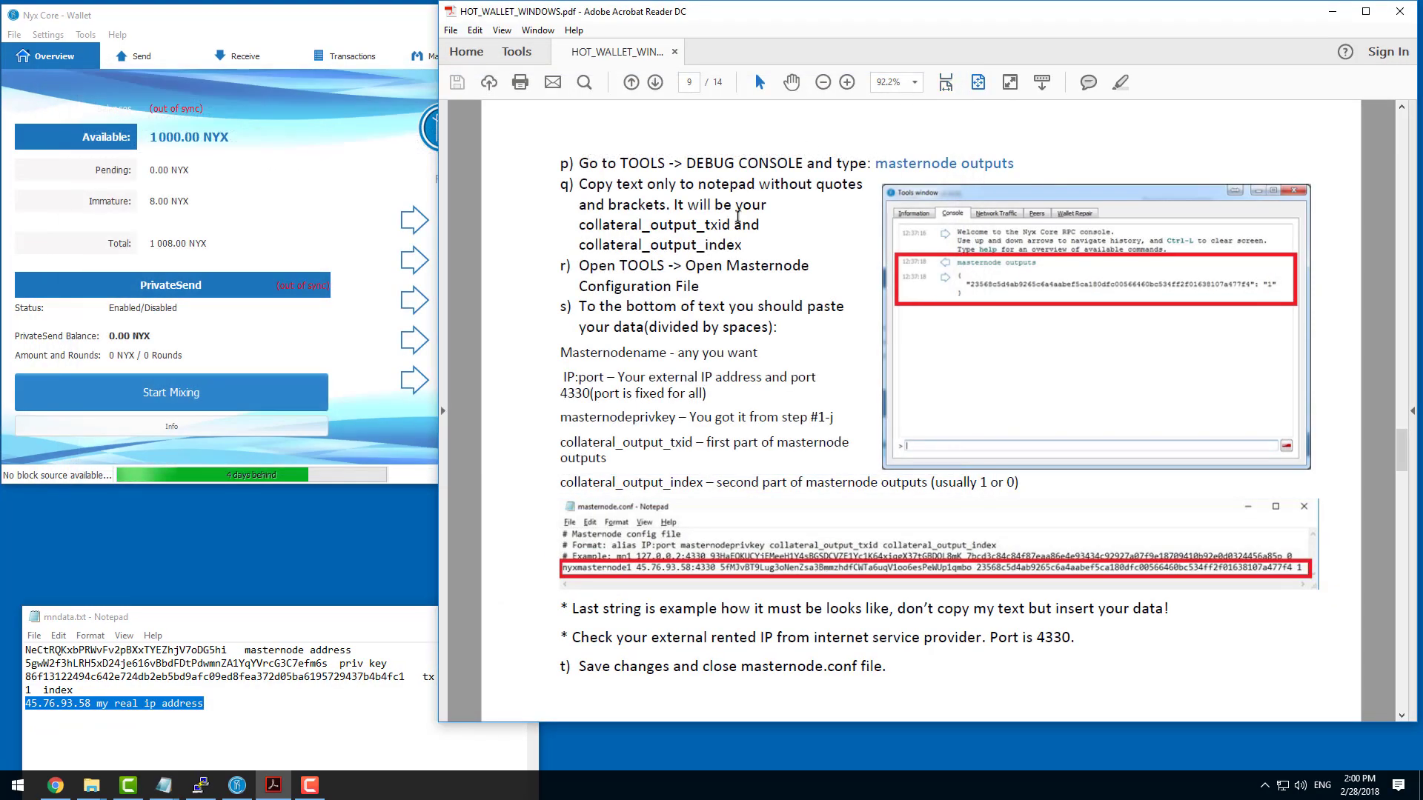
Follow the guide's next instruction and open the wallet configuration file nyx.conf from the wallet.
scroll(739, 216, "down", 5)
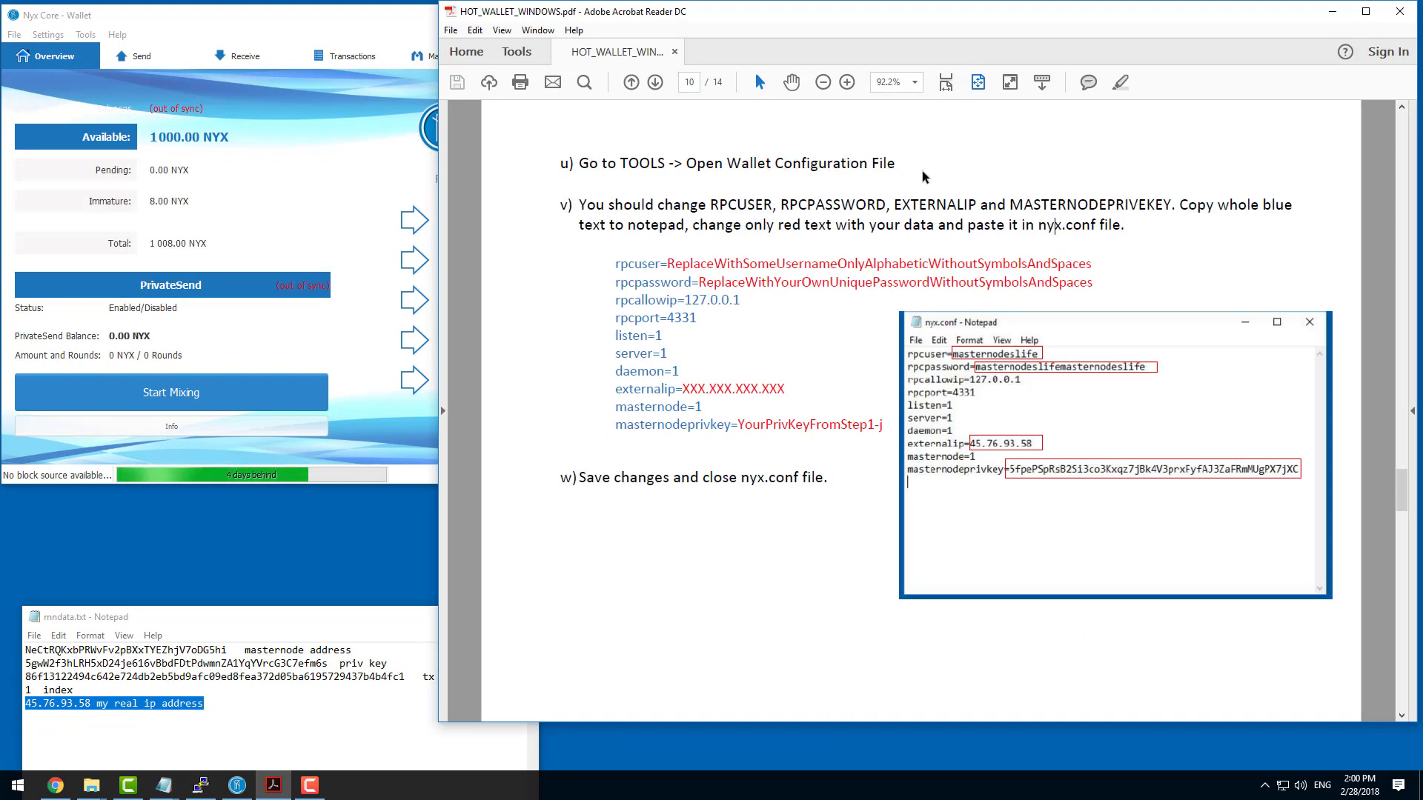
left_click_drag(1047, 225, 1103, 232)
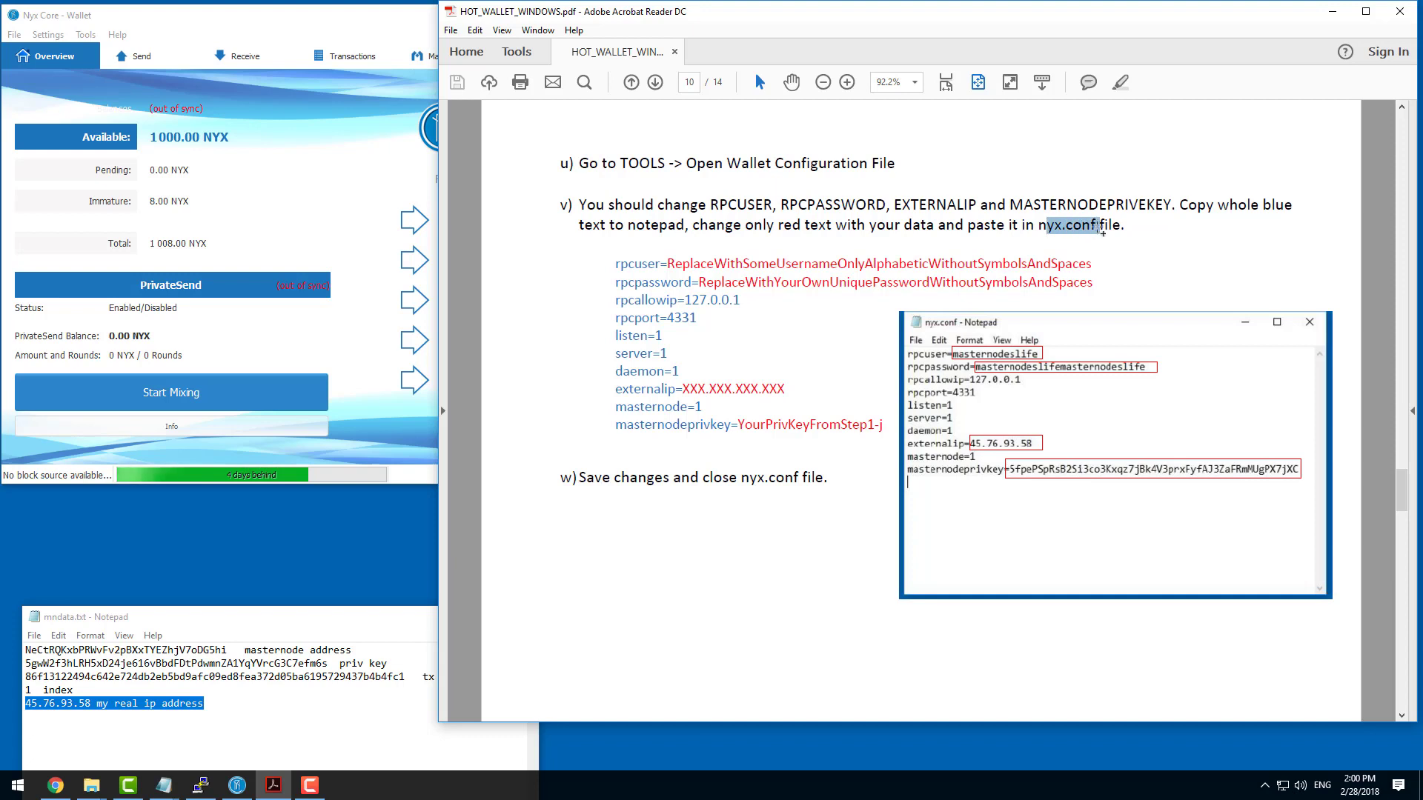
left_click(1092, 227)
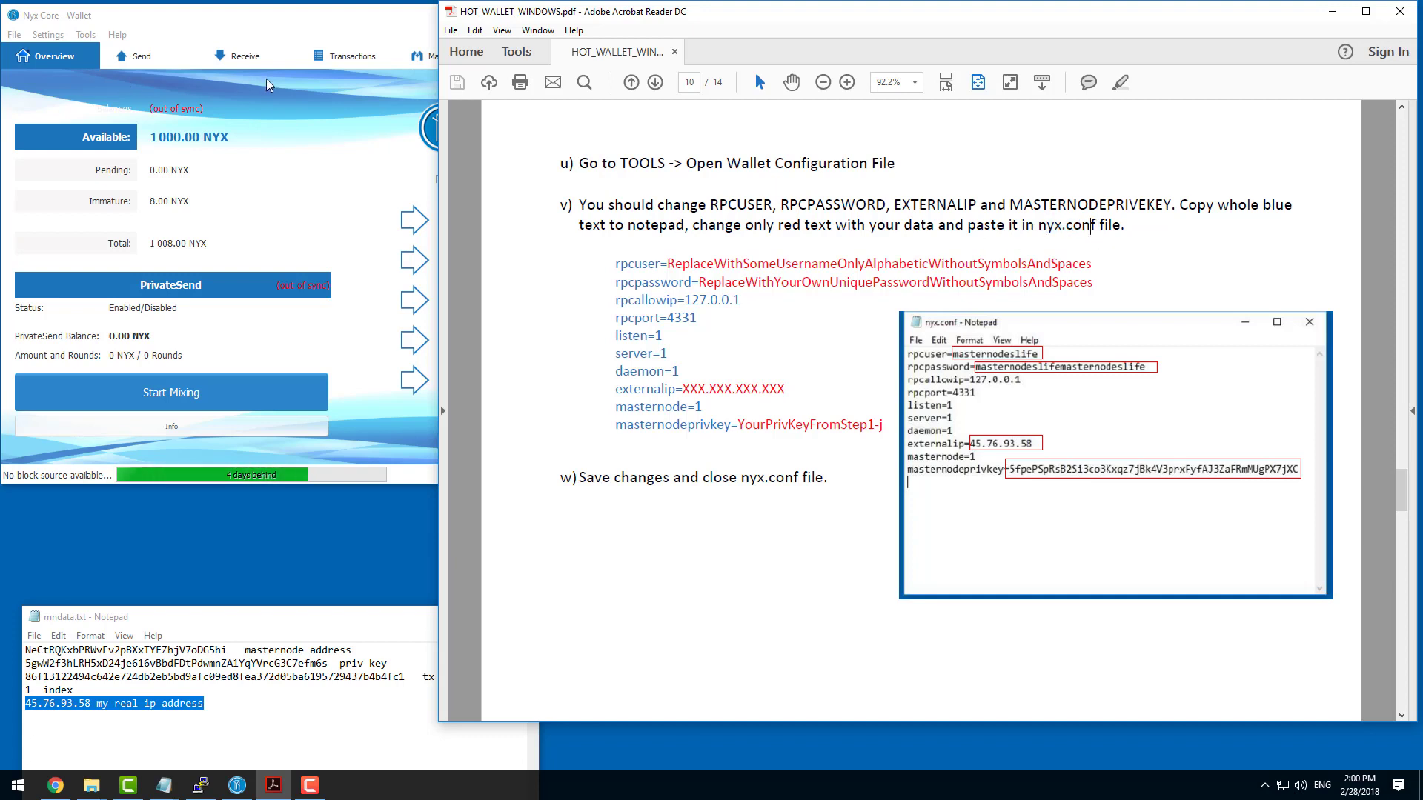
left_click(86, 35)
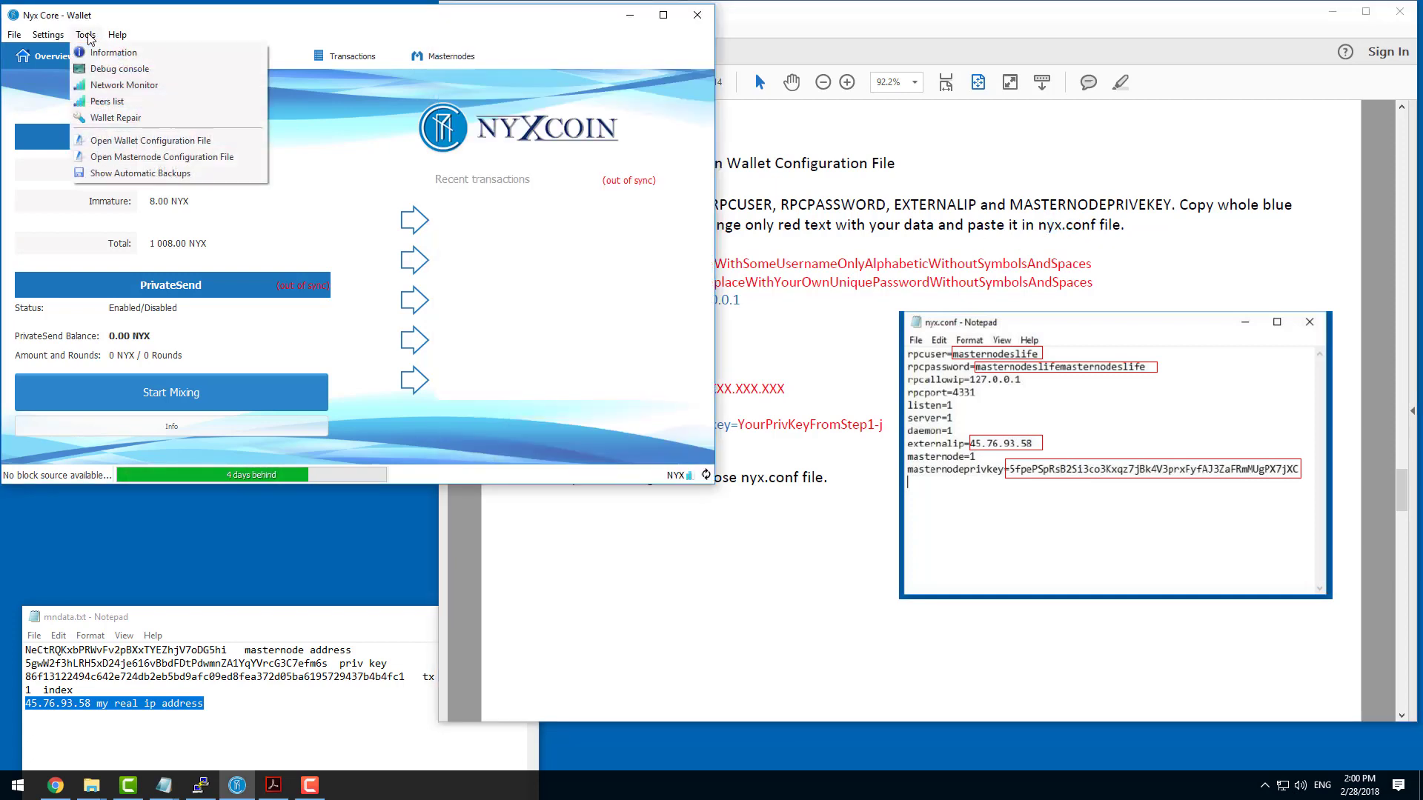
left_click(167, 141)
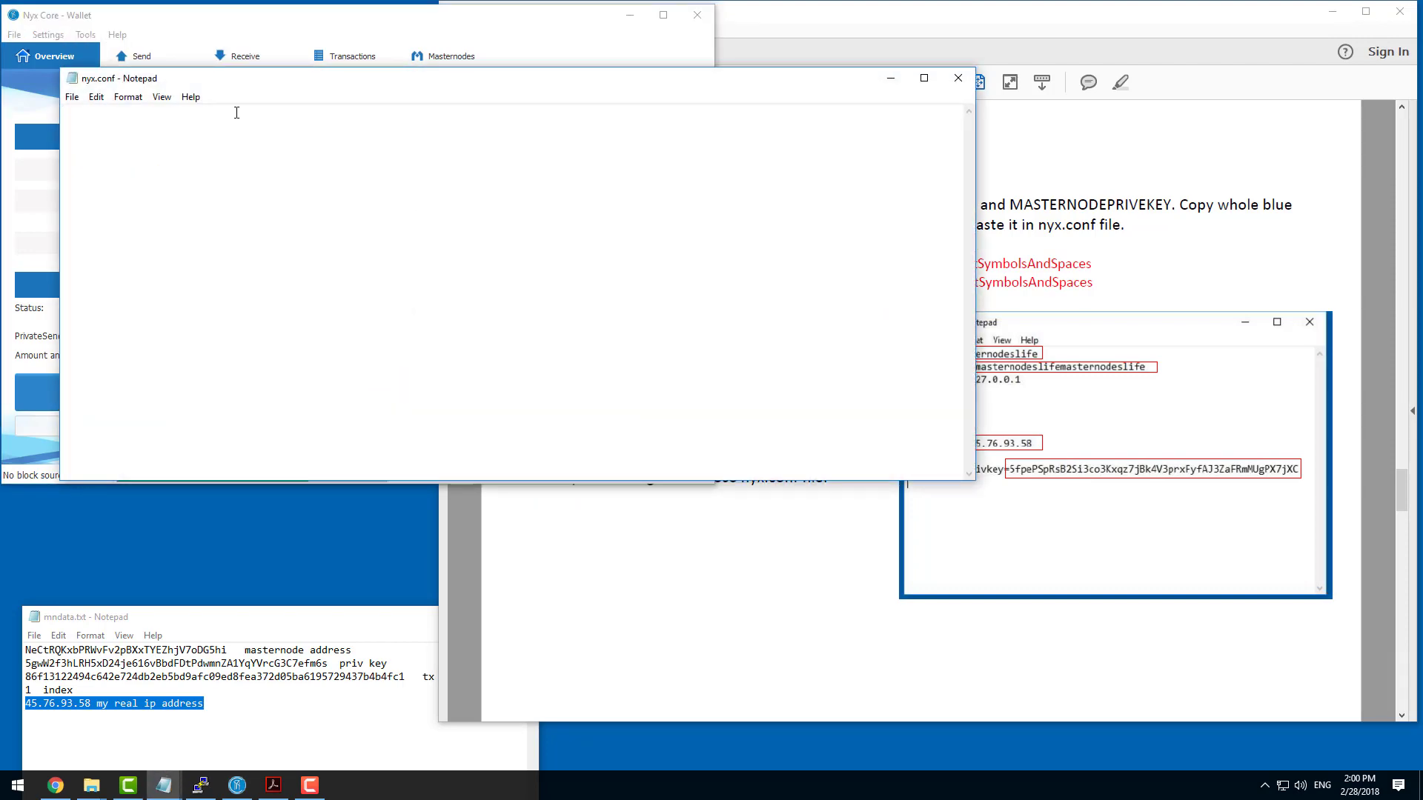
Copy the whole settings template, from rpcuser to masternodeprivkey, from the guide into the empty nyx.conf.
left_click(980, 175)
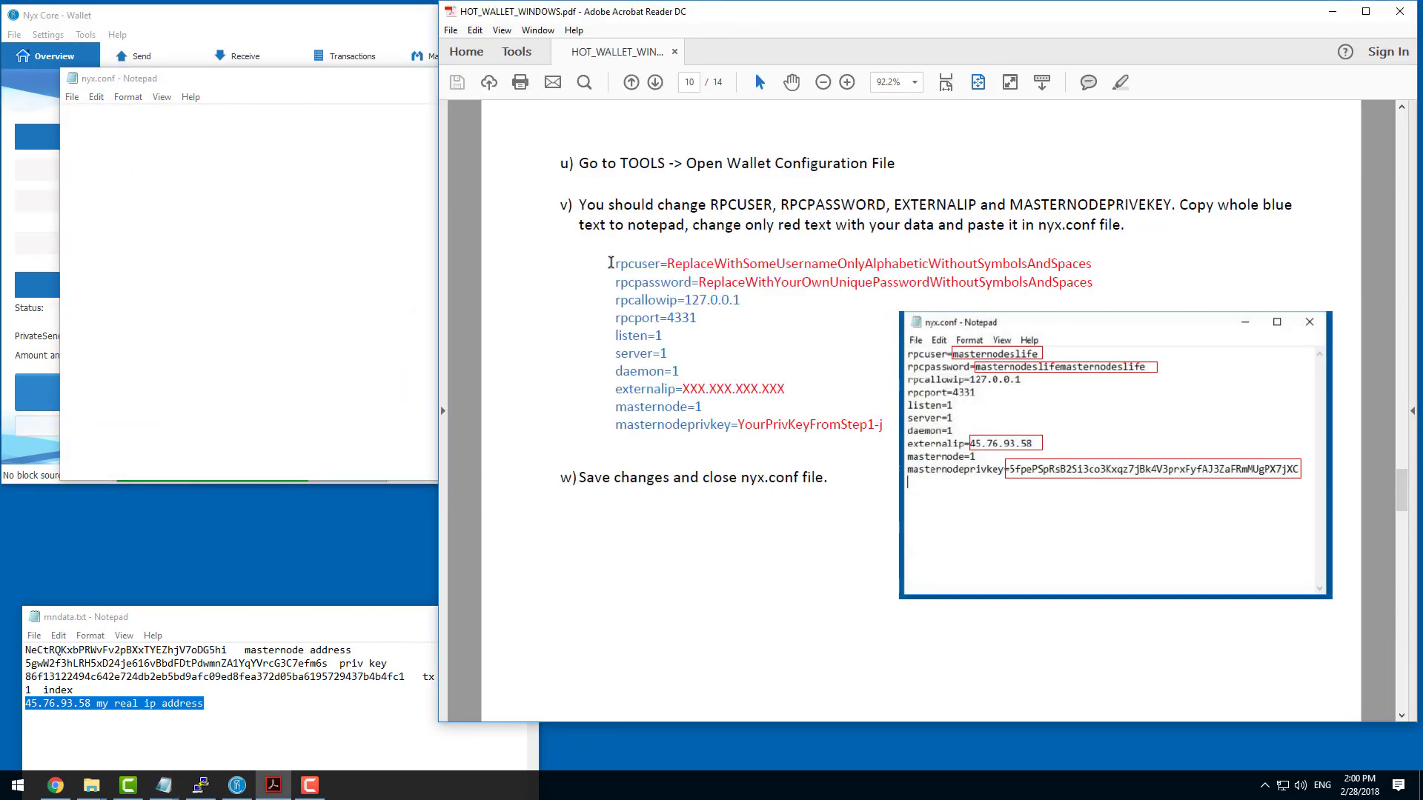
left_click_drag(611, 263, 878, 425)
right_click(857, 430)
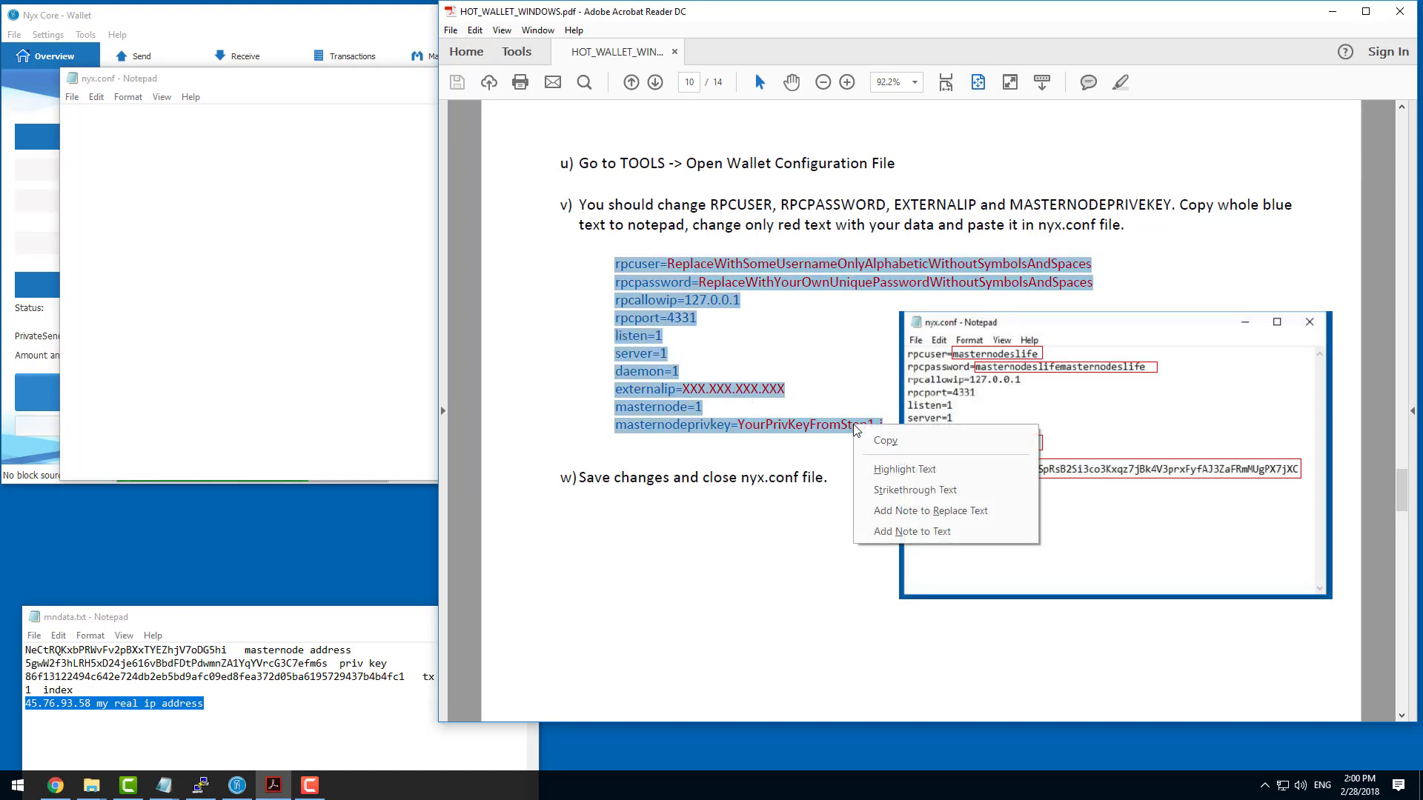
left_click(885, 441)
left_click(178, 169)
right_click(178, 170)
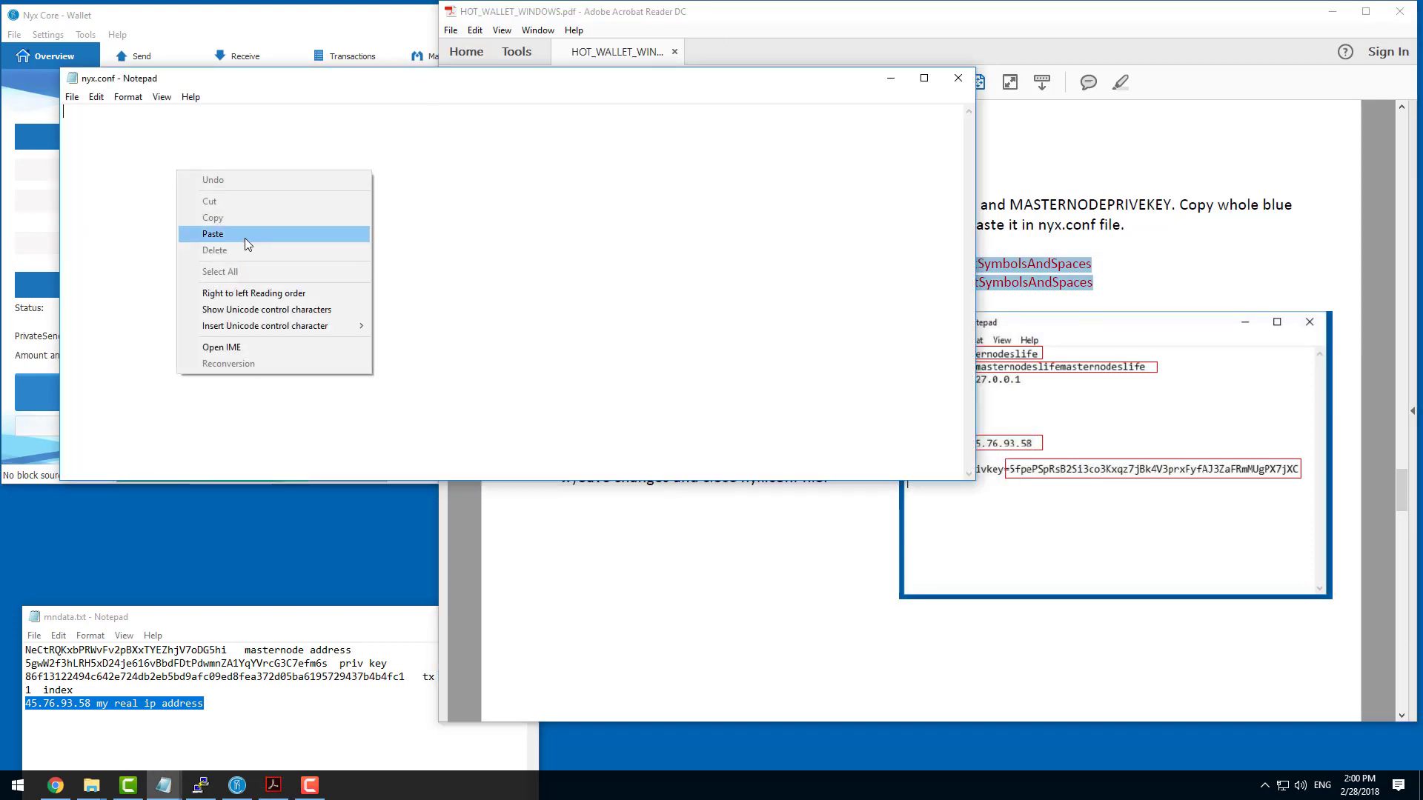
left_click(245, 235)
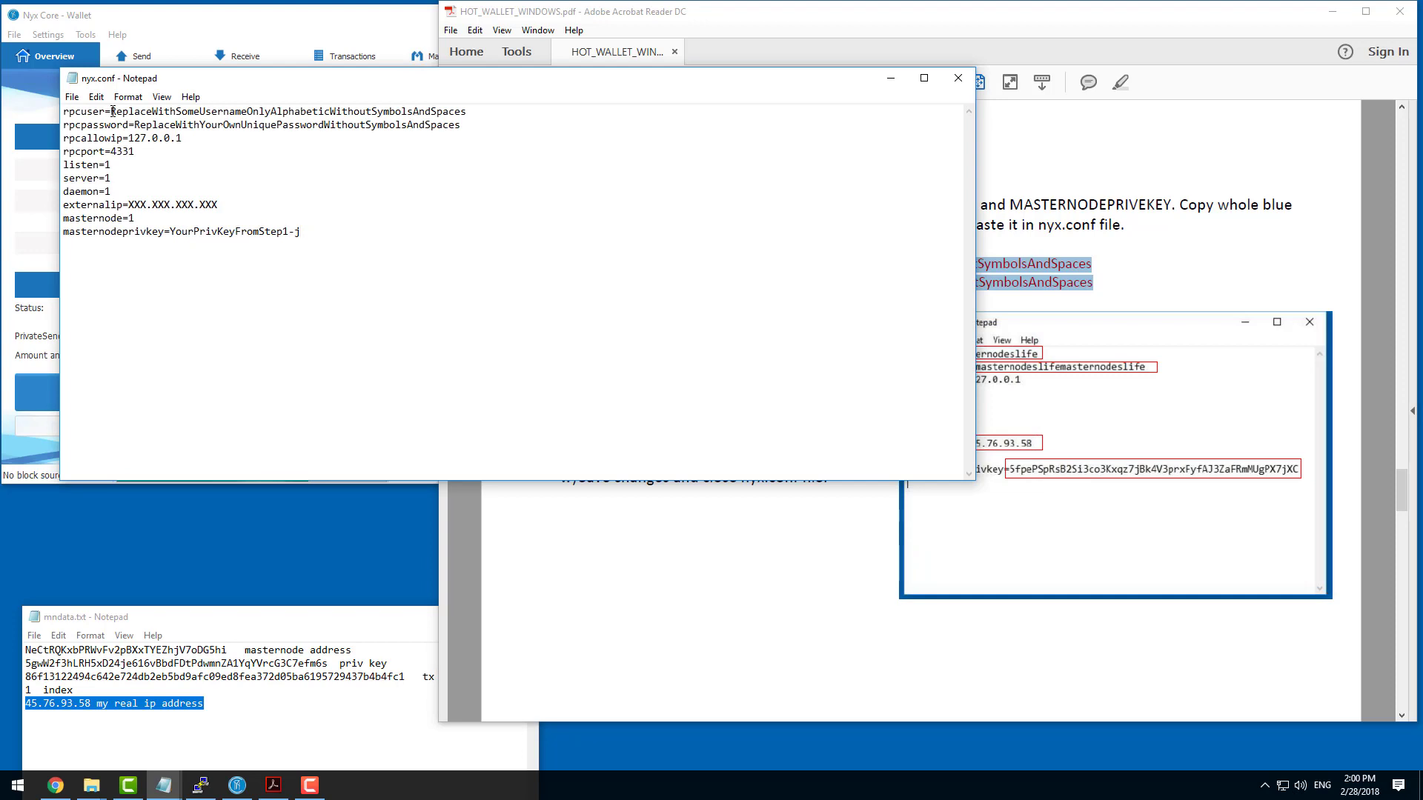
Replace the rpcuser placeholder in nyx.conf with mynyxusernameunique.
left_click_drag(112, 111, 466, 111)
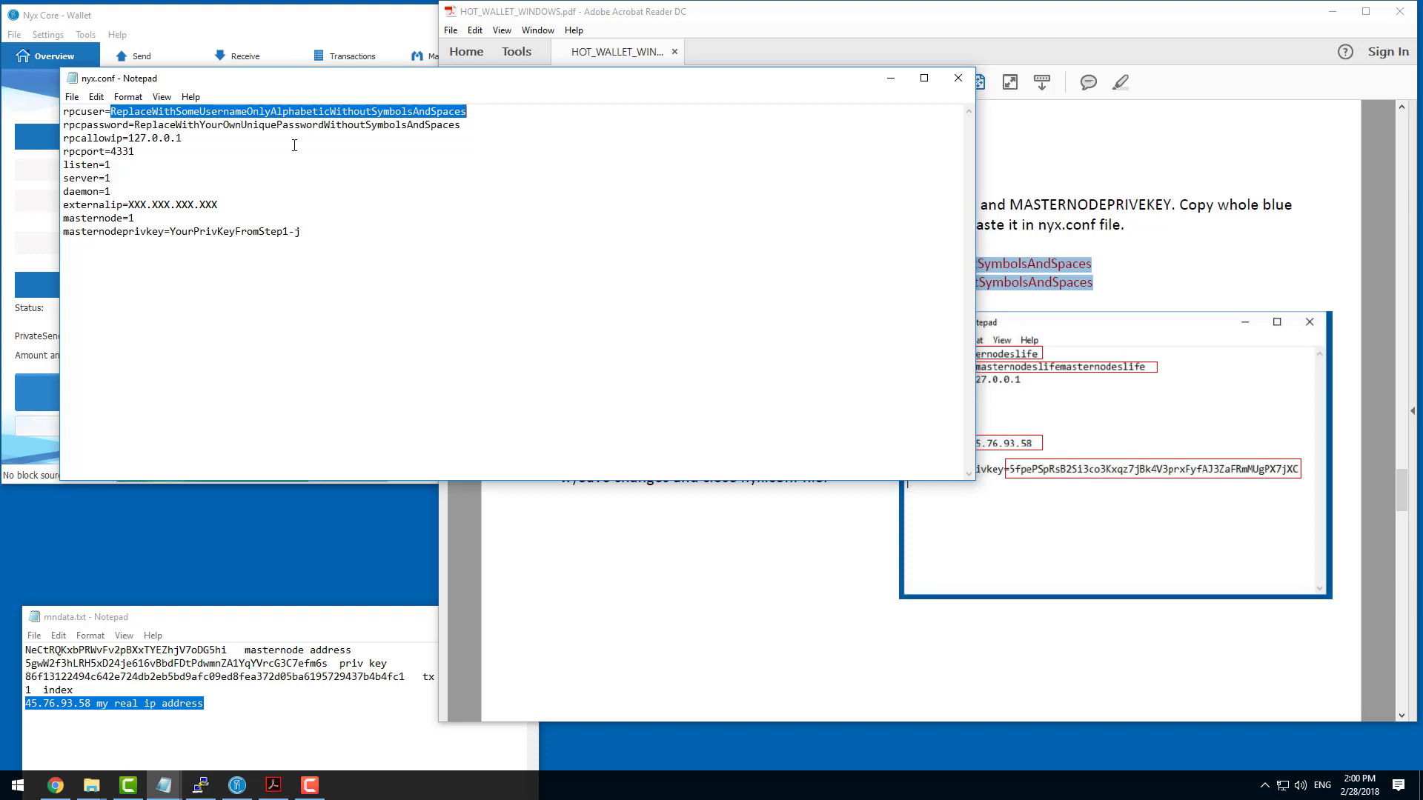
type("mynyx")
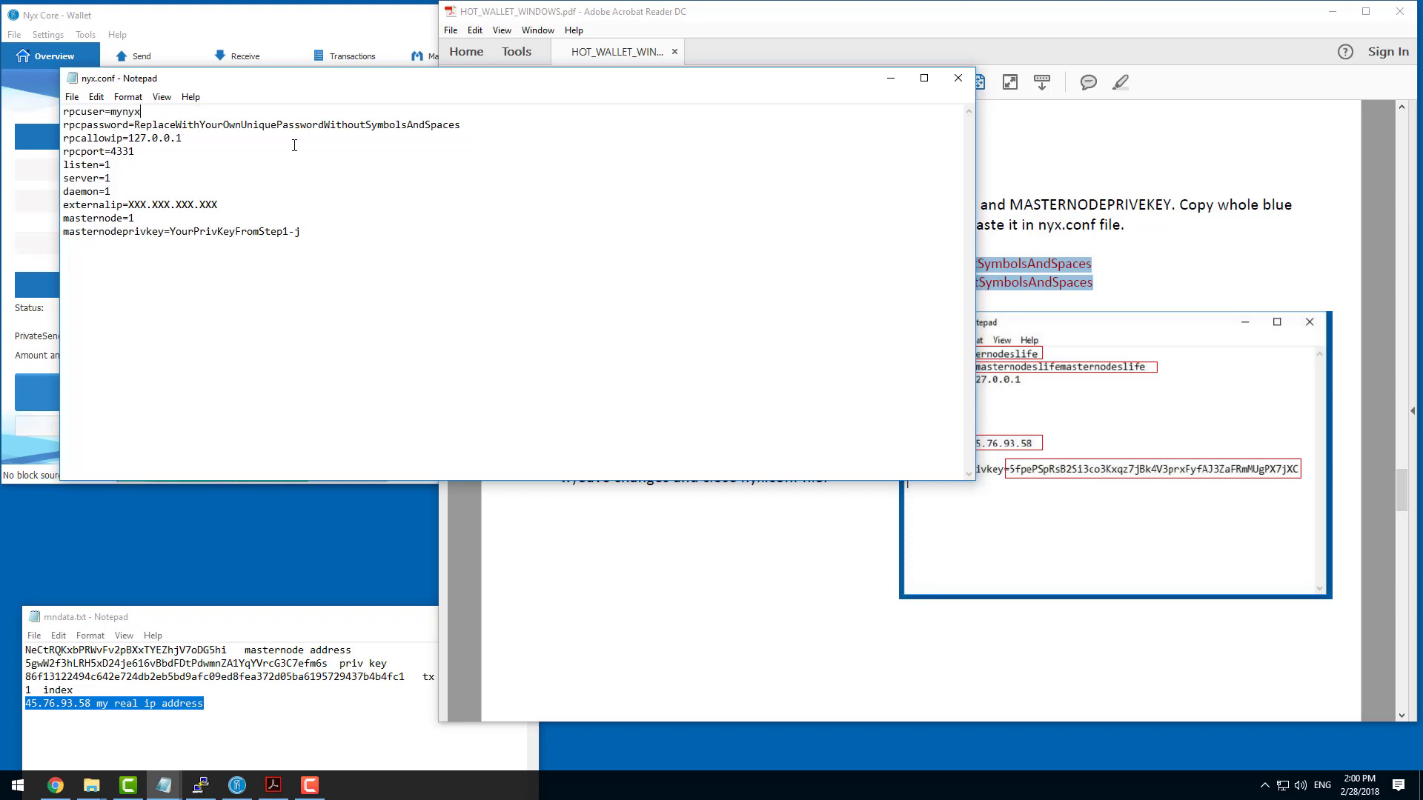
type("usernameuno")
type("ique")
Replace the rpcpassword placeholder in nyx.conf with a unique RPC password.
left_click_drag(134, 124, 463, 125)
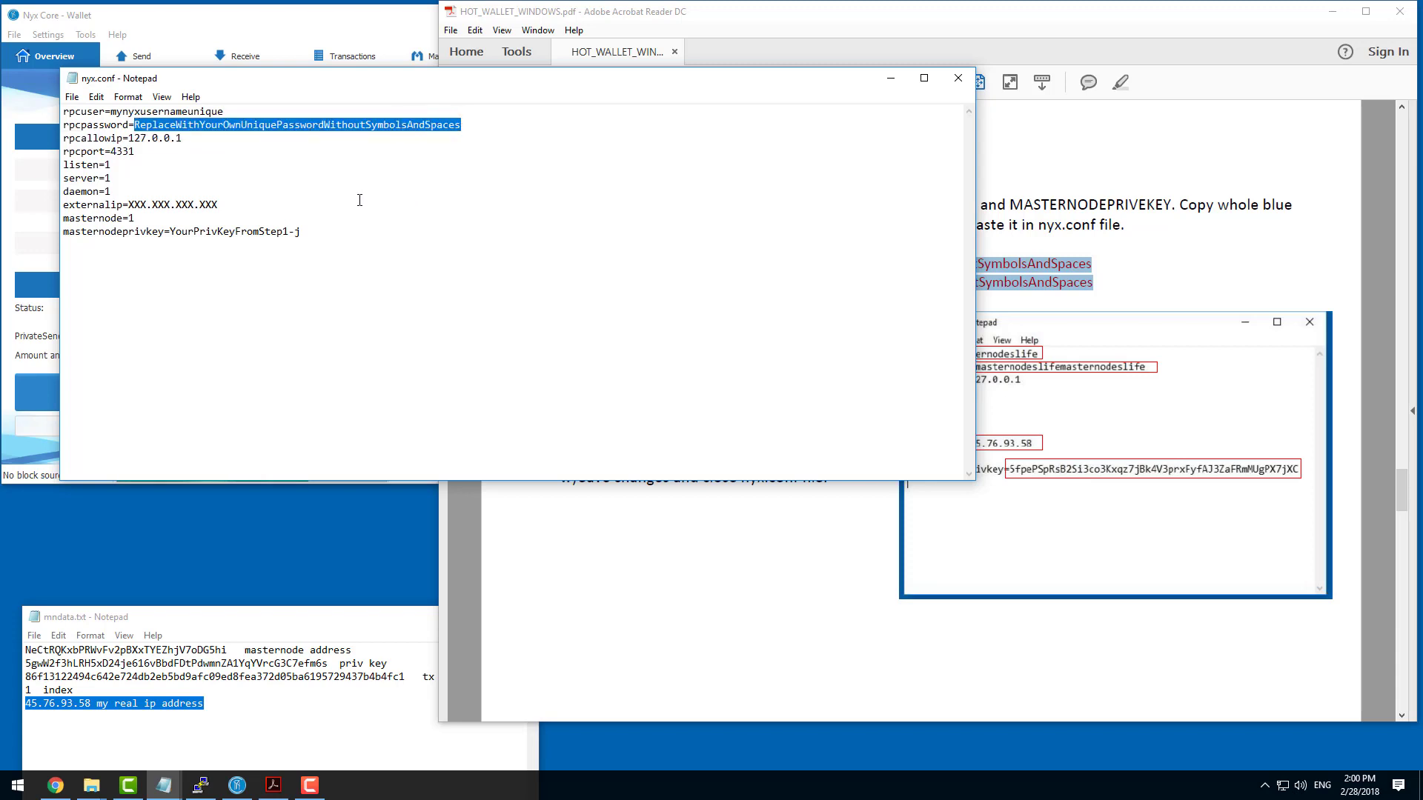
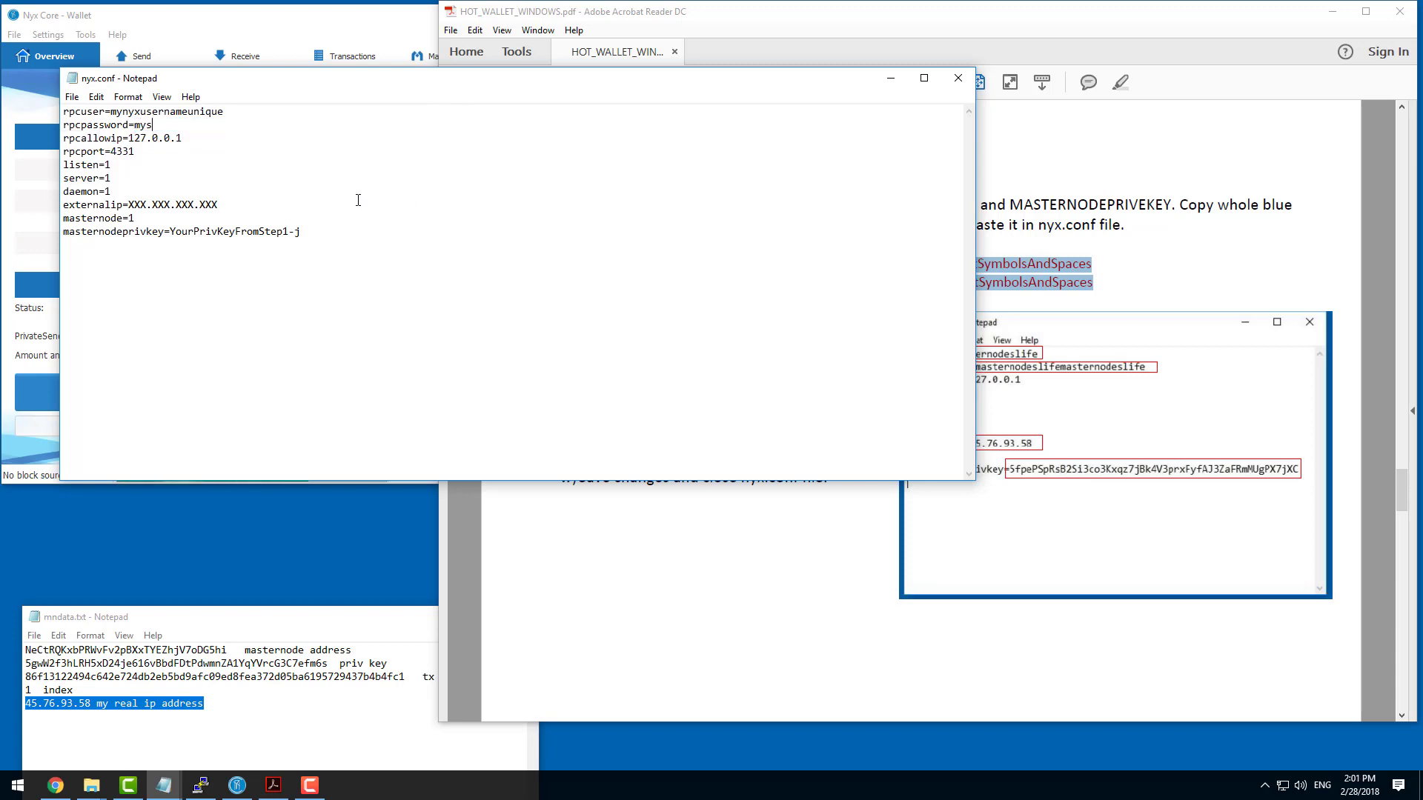
Replace the externalip placeholder in nyx.conf with the IP address 45.76.93.58 copied from mndata.txt.
left_click(92, 704)
left_click_drag(90, 704, 25, 704)
left_click(91, 704)
right_click(28, 704)
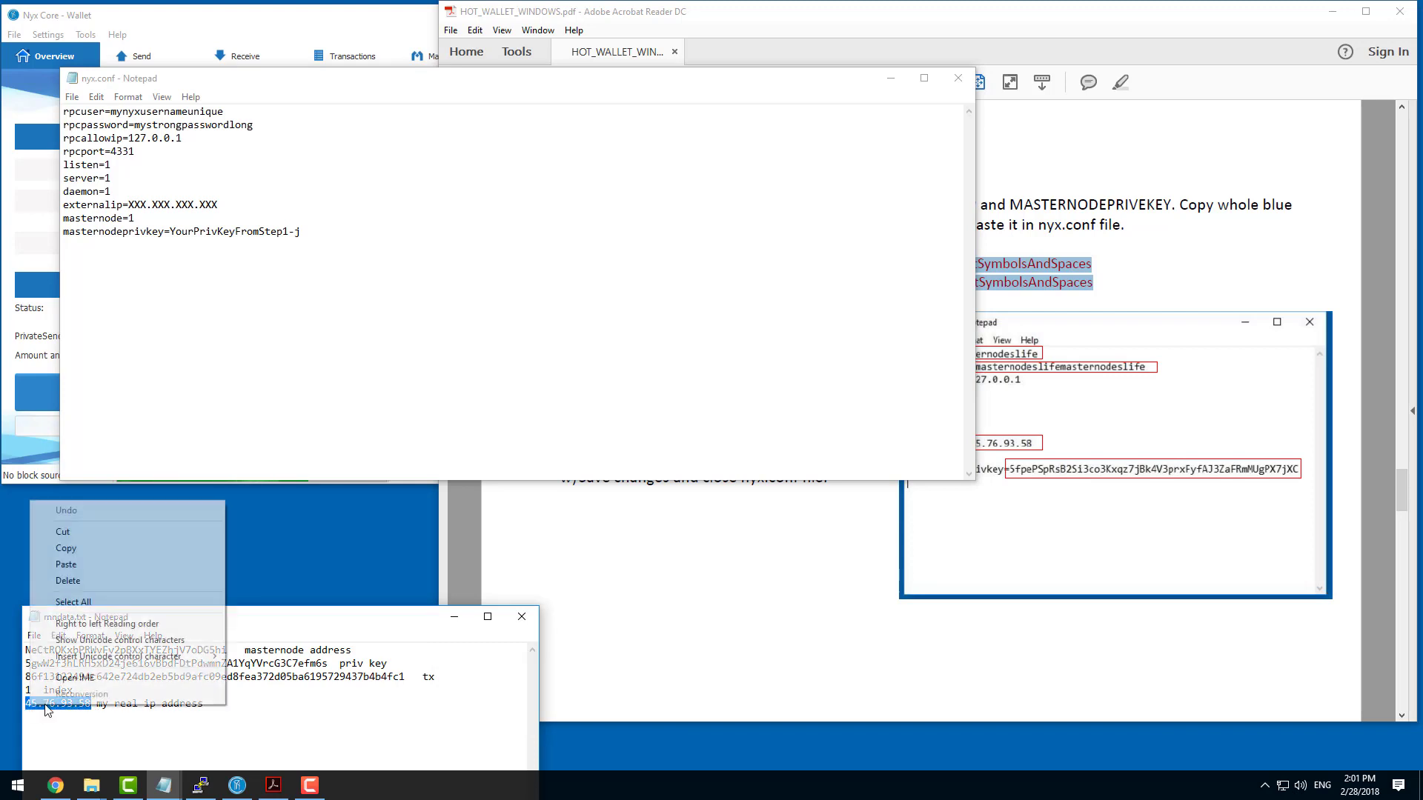
left_click(86, 551)
left_click_drag(128, 205, 217, 204)
right_click(213, 201)
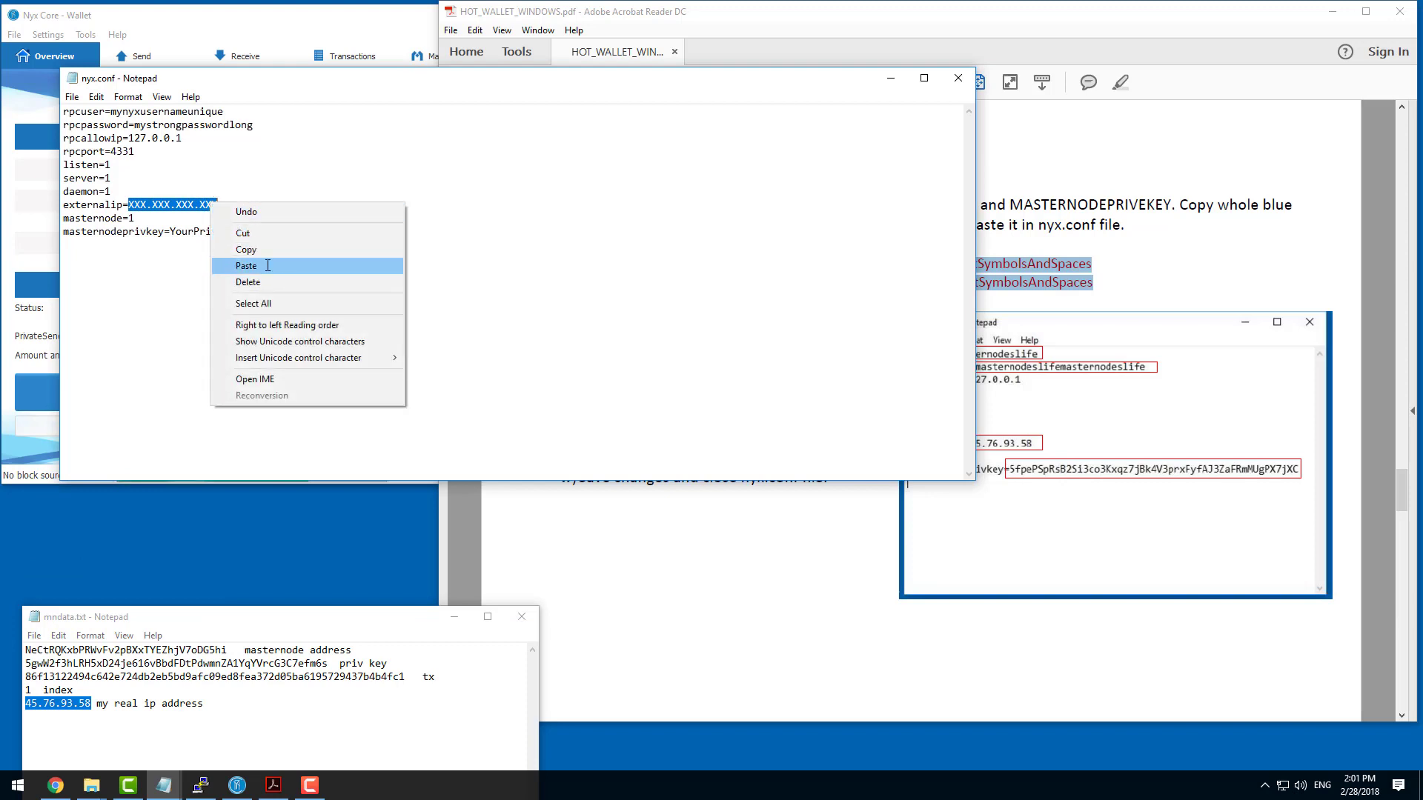
left_click(267, 267)
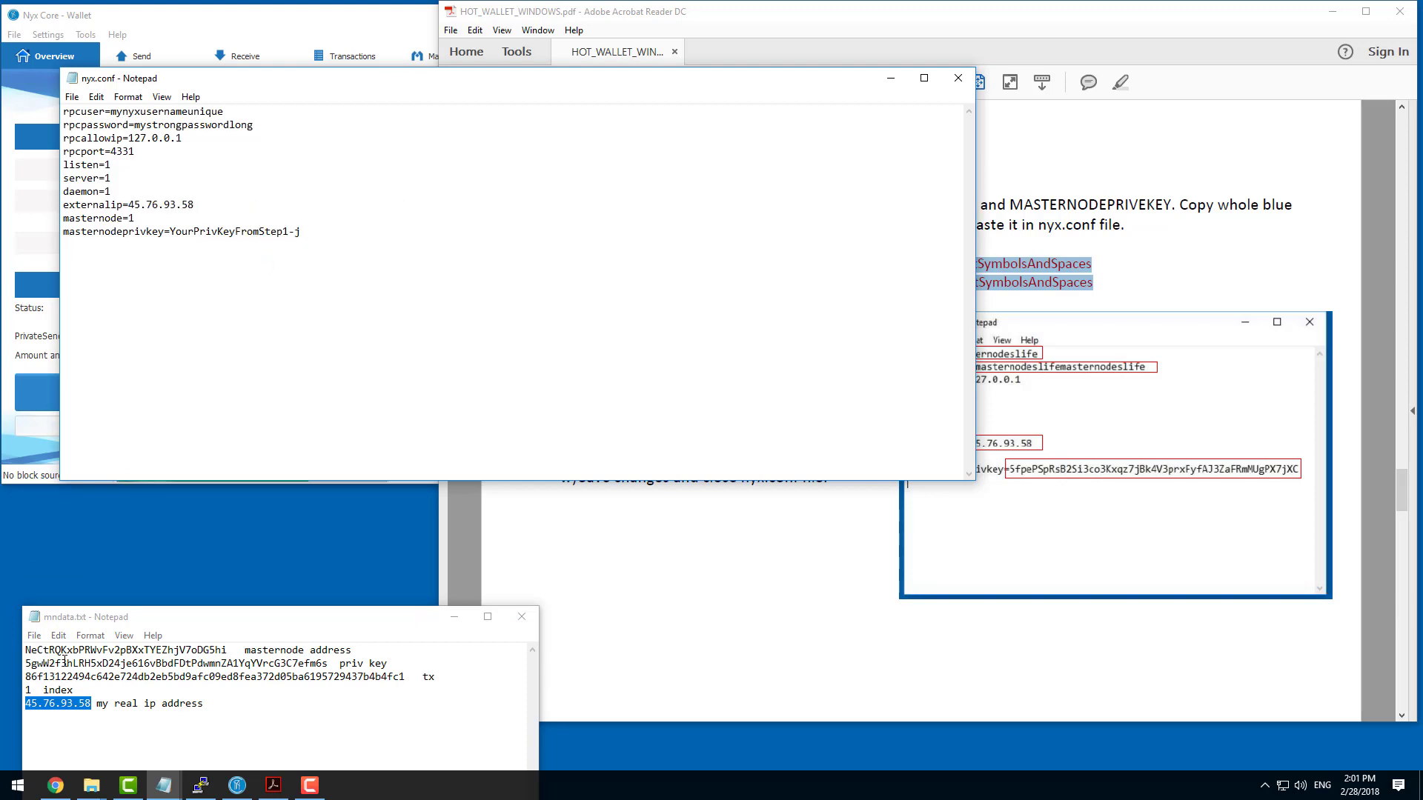
Replace the masternodeprivkey placeholder in nyx.conf with the private key copied from mndata.txt.
left_click_drag(27, 663, 329, 663)
right_click(330, 664)
left_click(360, 510)
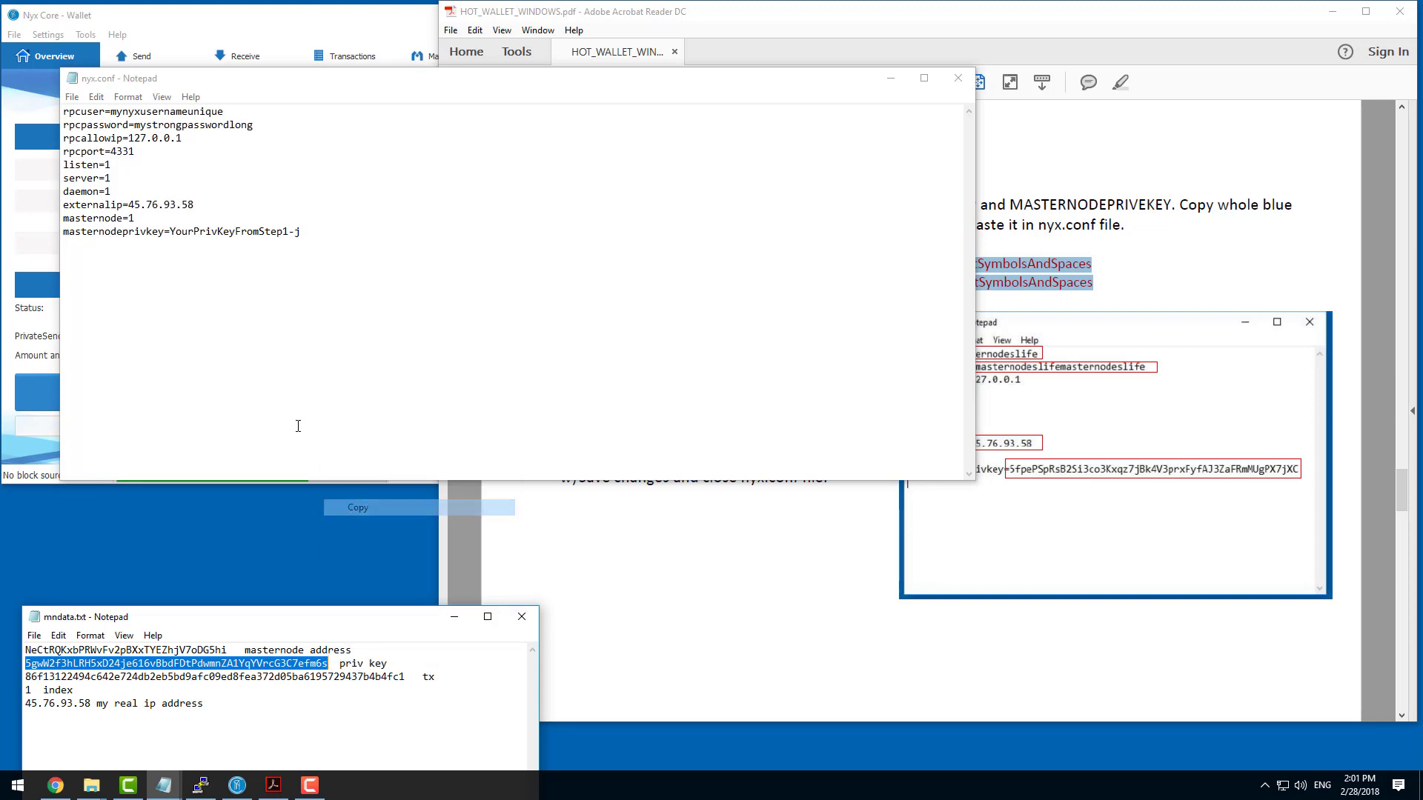
left_click_drag(170, 231, 300, 232)
right_click(295, 232)
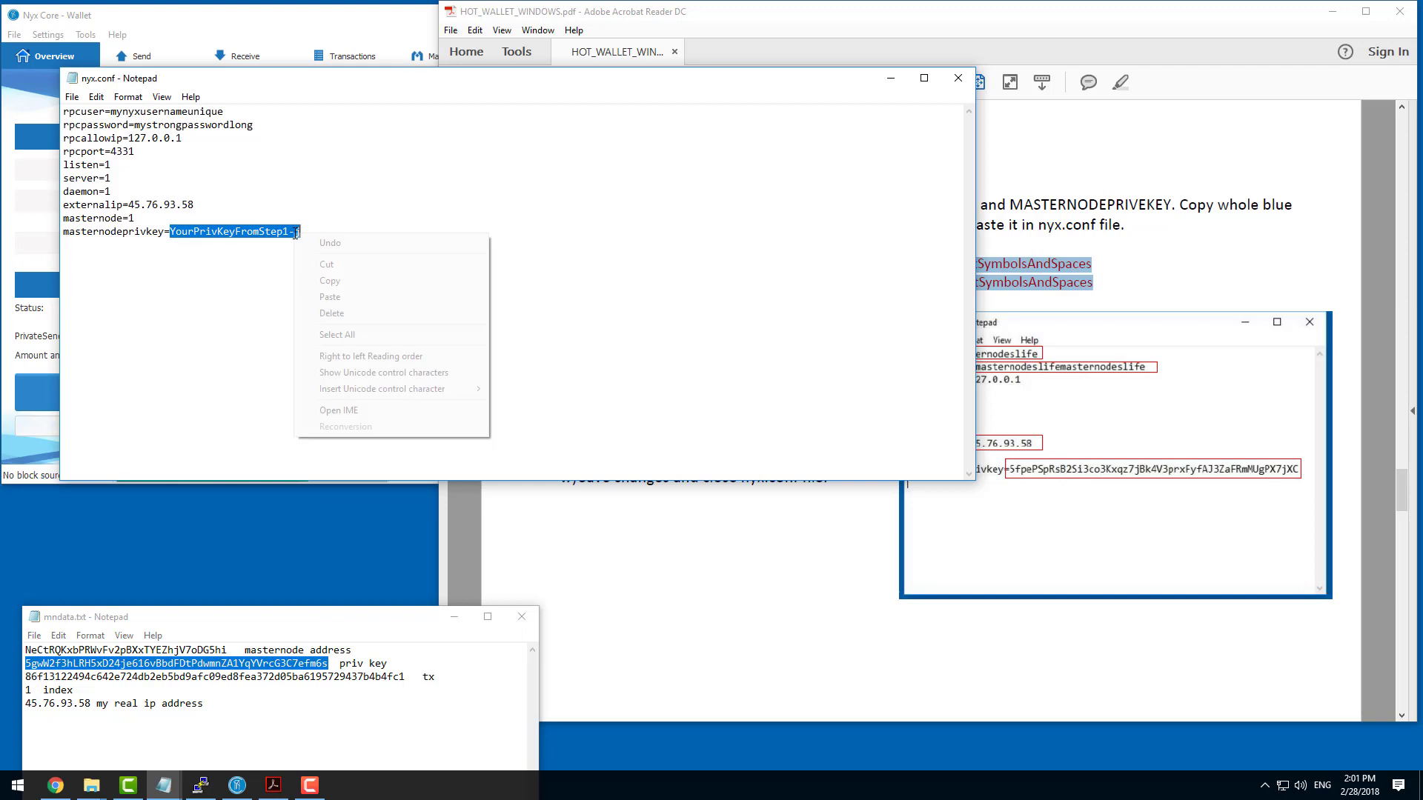
left_click(331, 297)
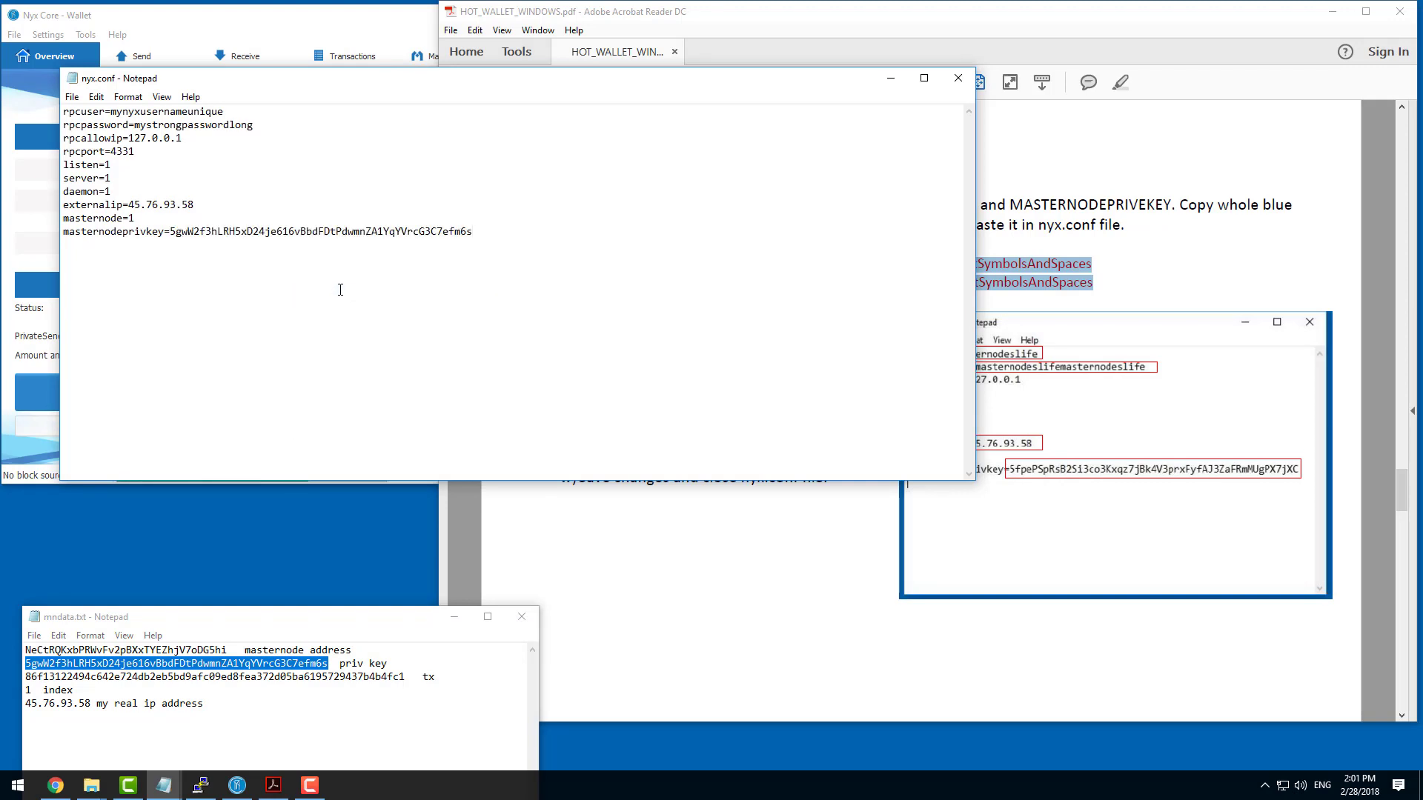
Save nyx.conf and close both the file and the Nyx Core wallet.
left_click(73, 101)
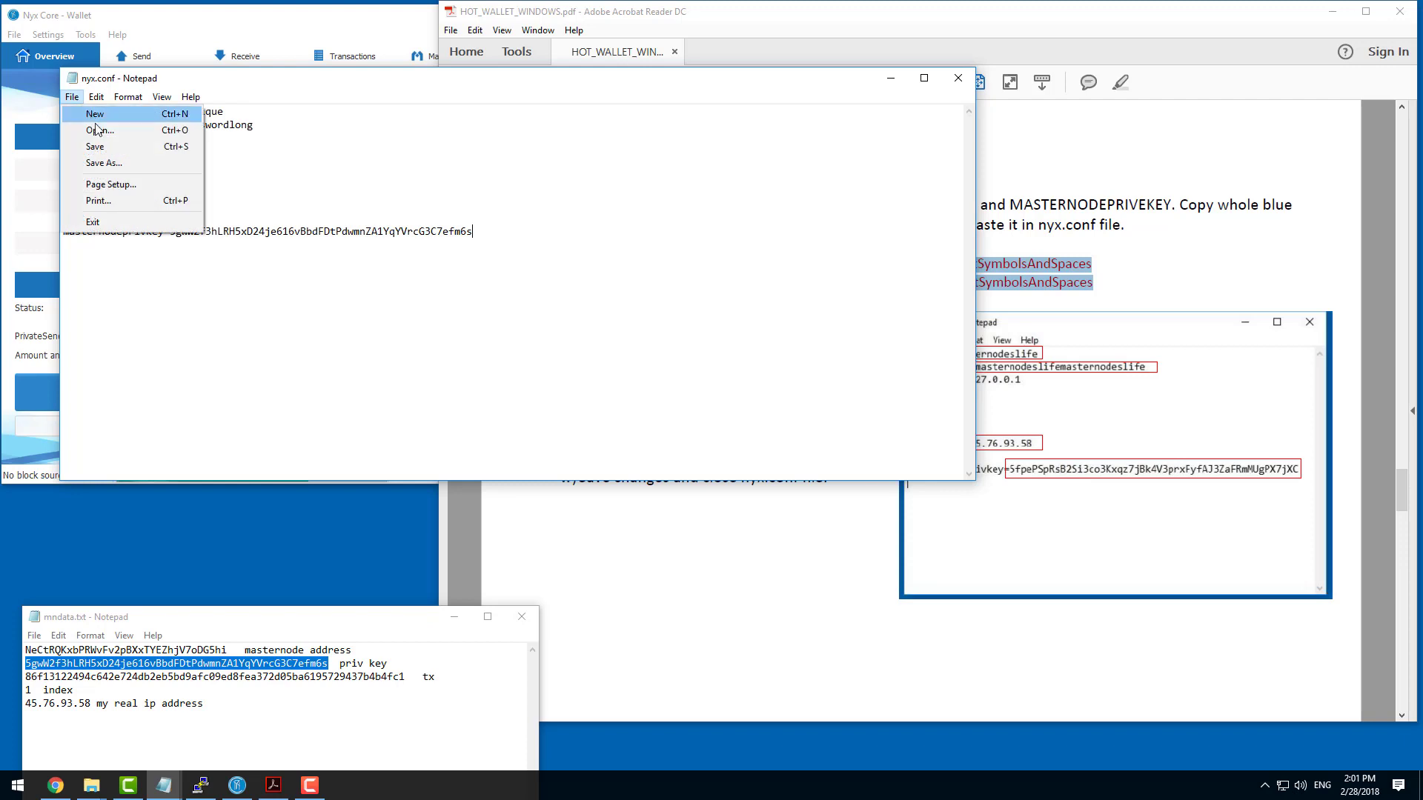
left_click(111, 146)
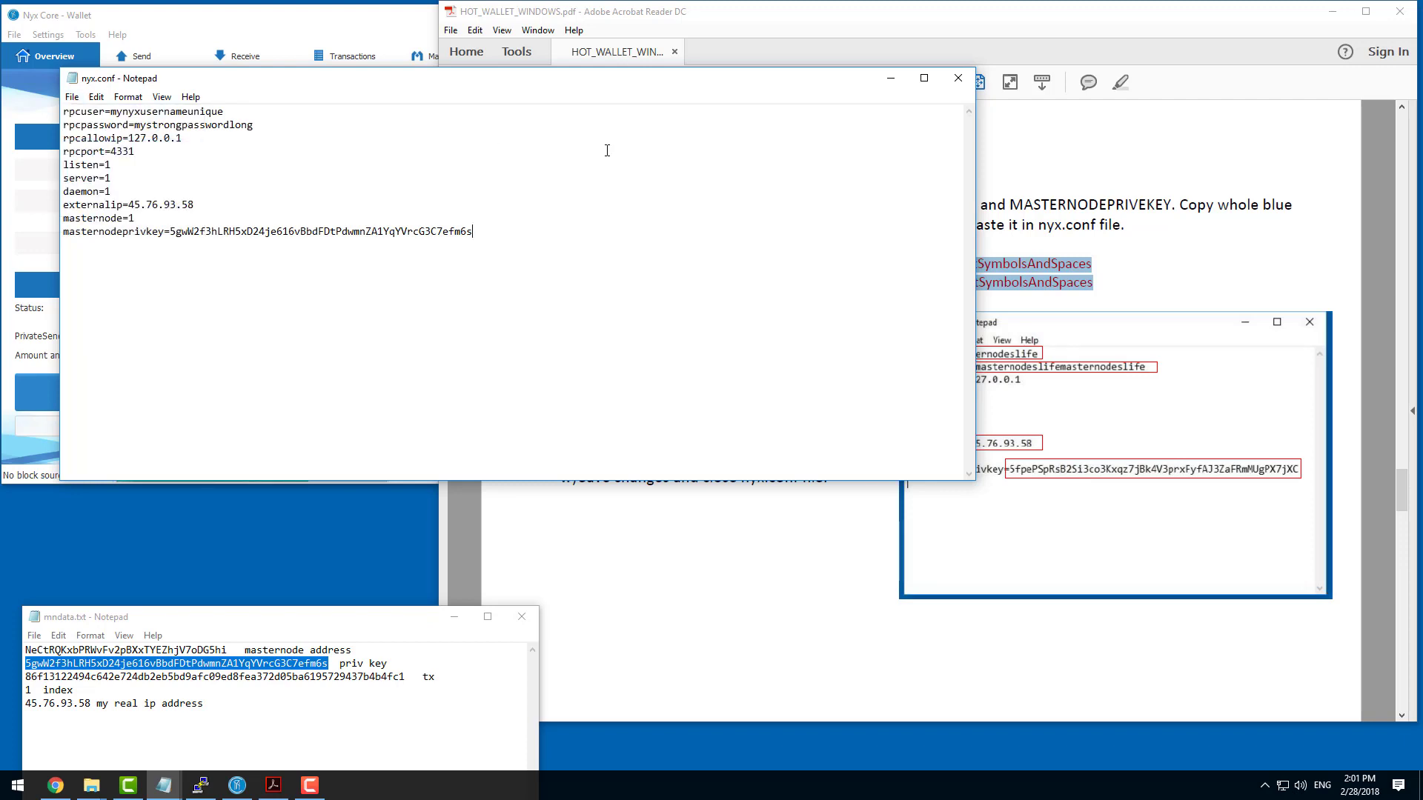
left_click(956, 78)
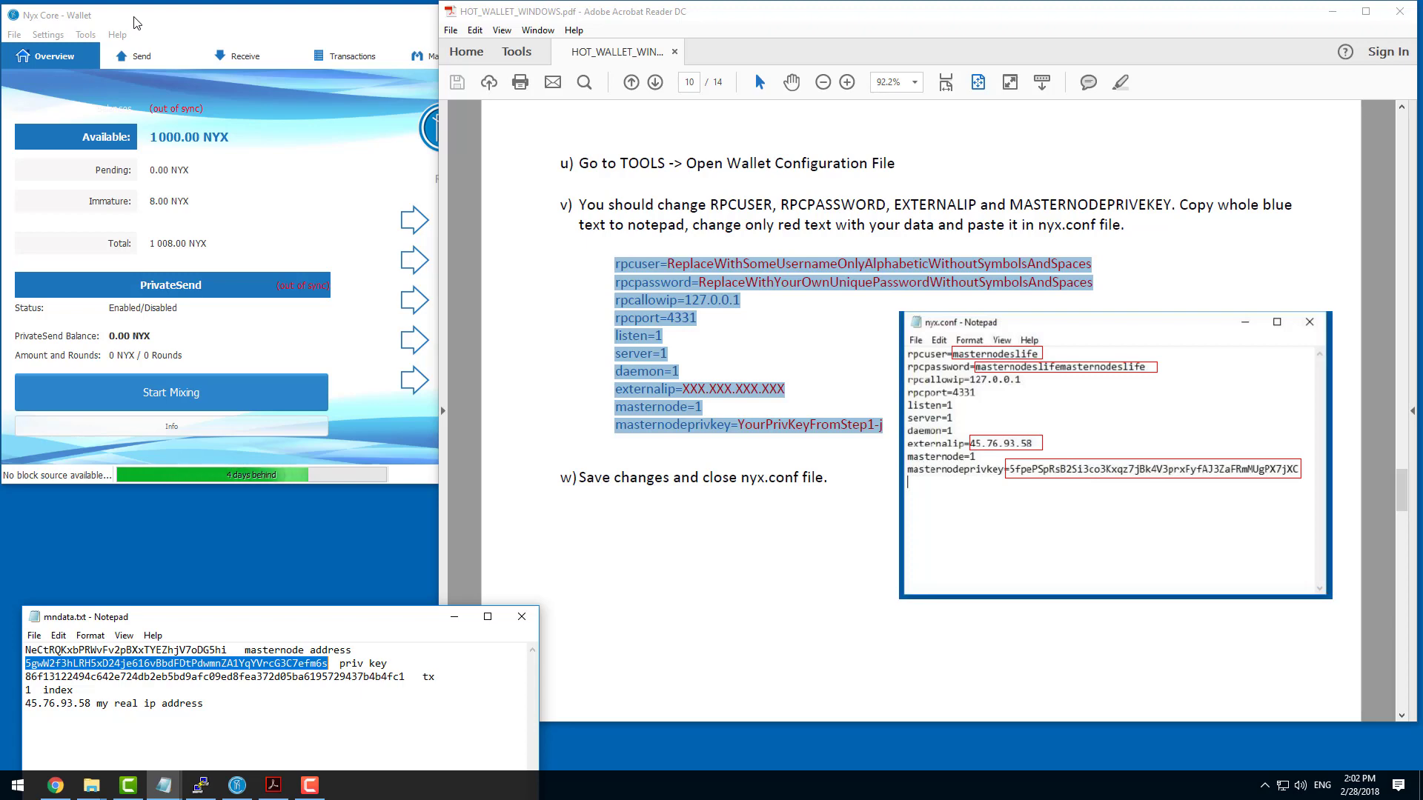
left_click(416, 20)
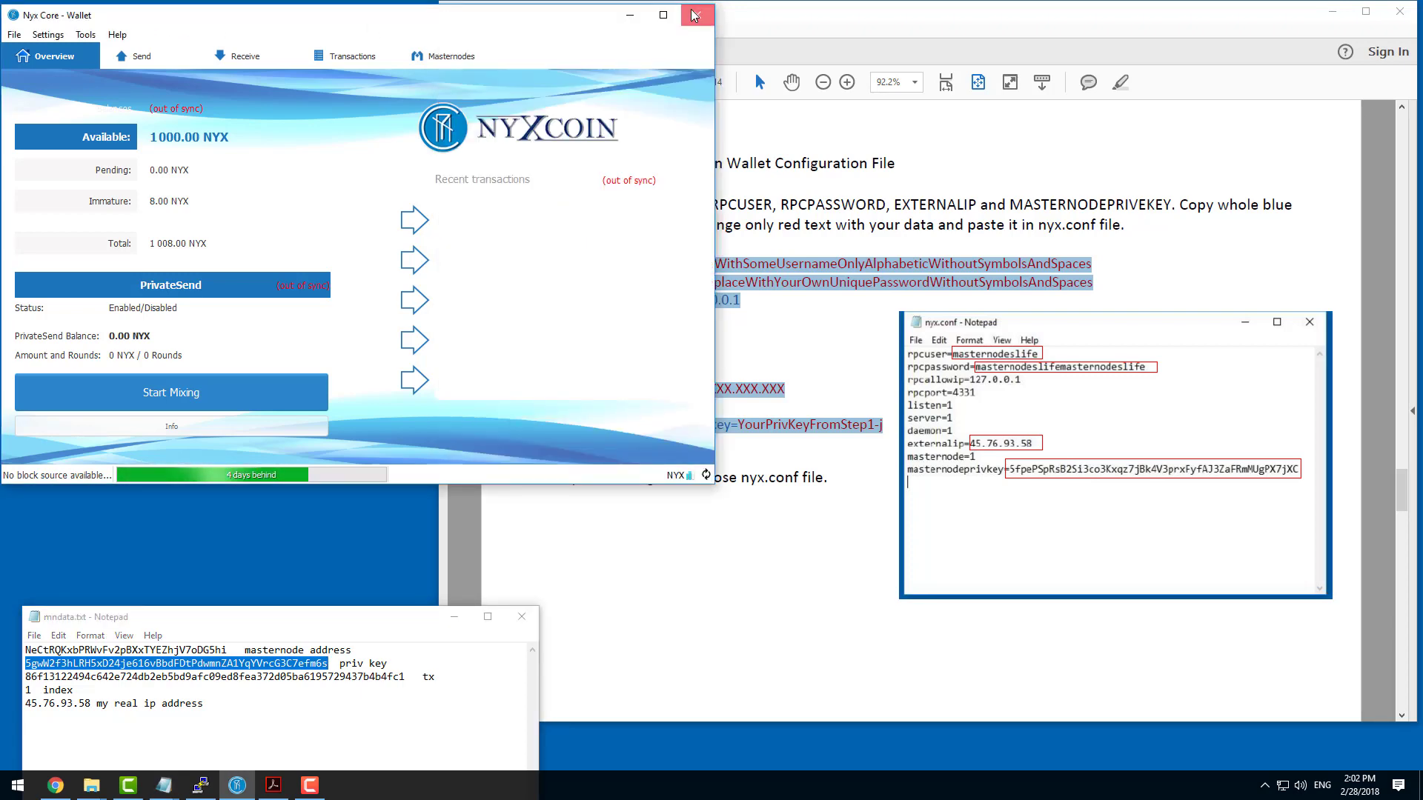
left_click(700, 12)
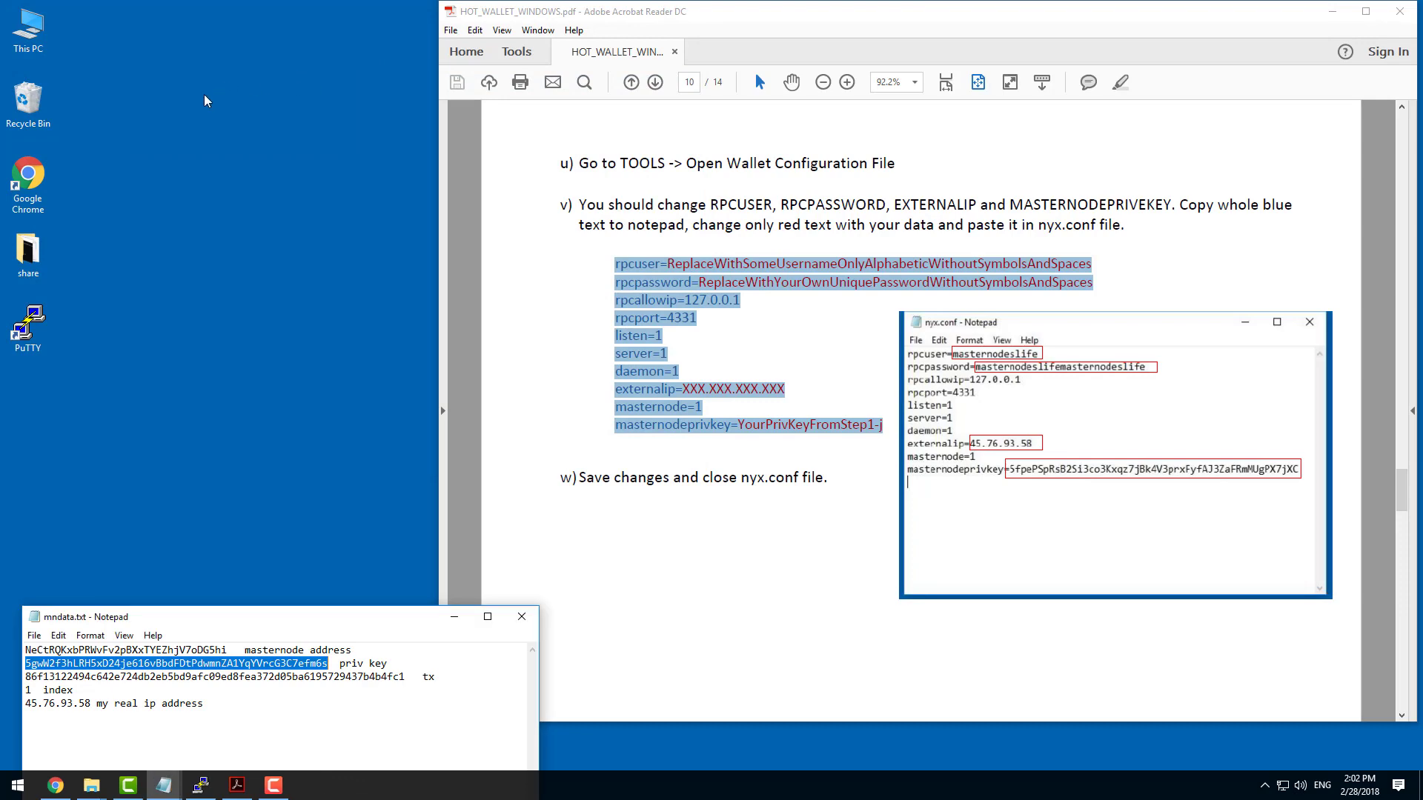
Launch the Nyx Core wallet from nyx-qt.exe in D:\NYX and close the folder window.
key("super+e")
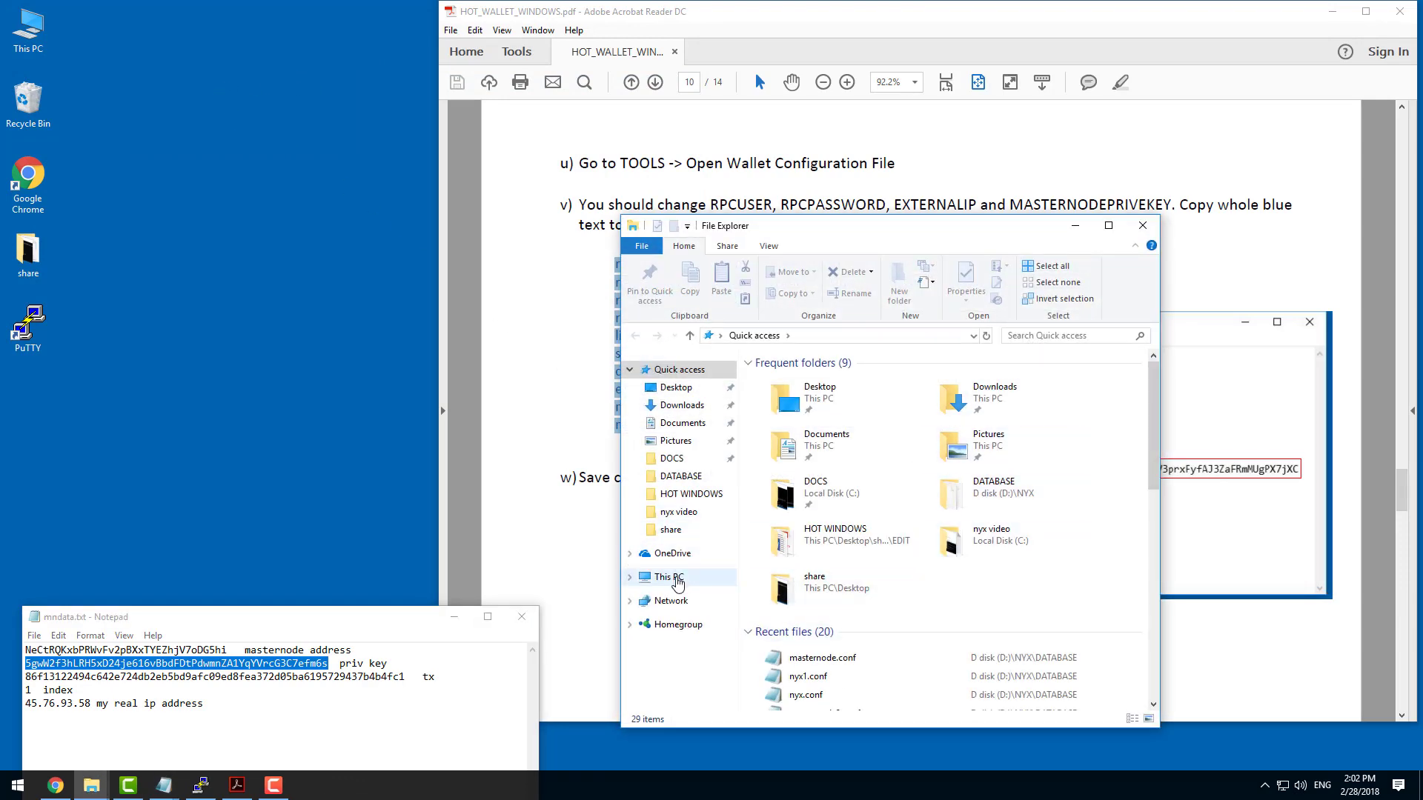
left_click(668, 578)
double_click(1025, 593)
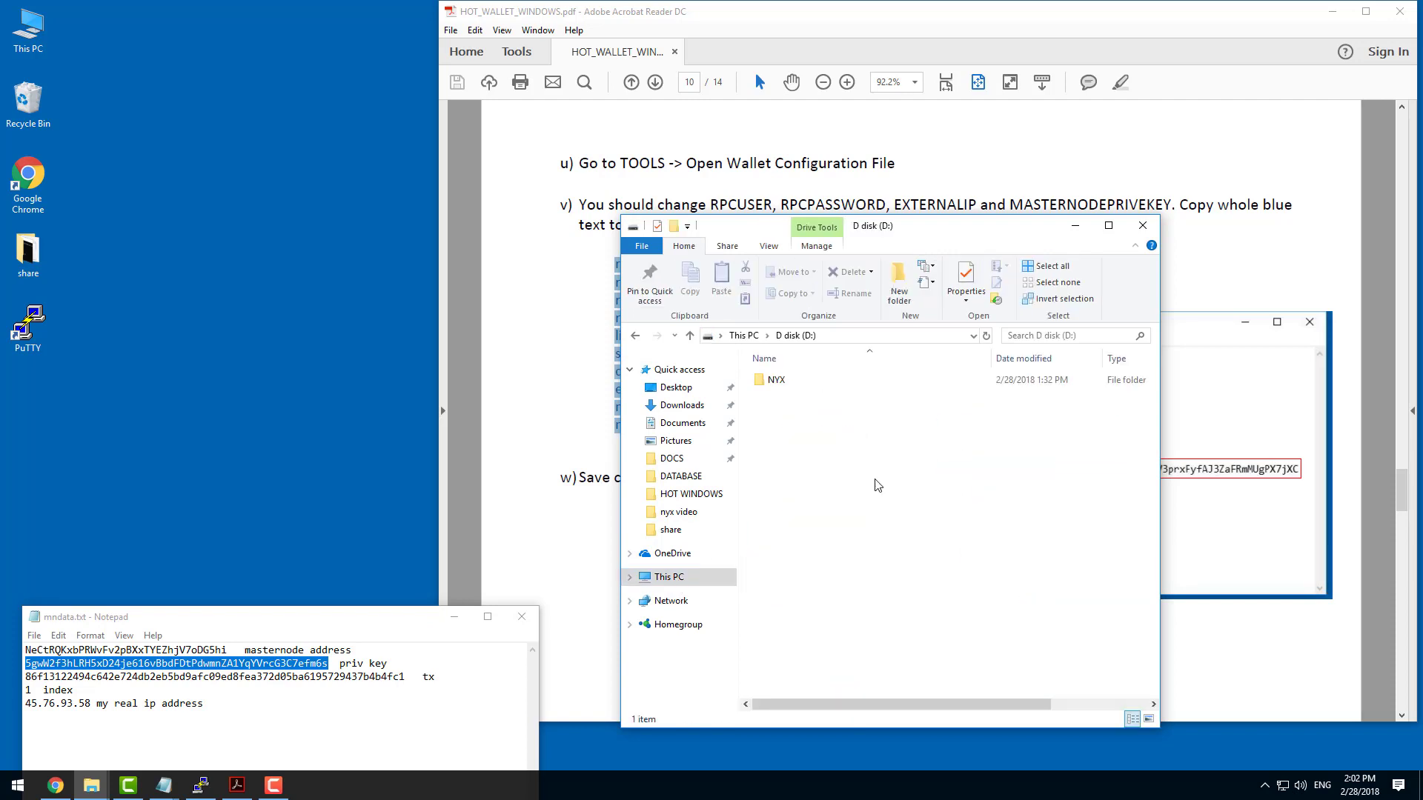
double_click(792, 381)
left_click(798, 429)
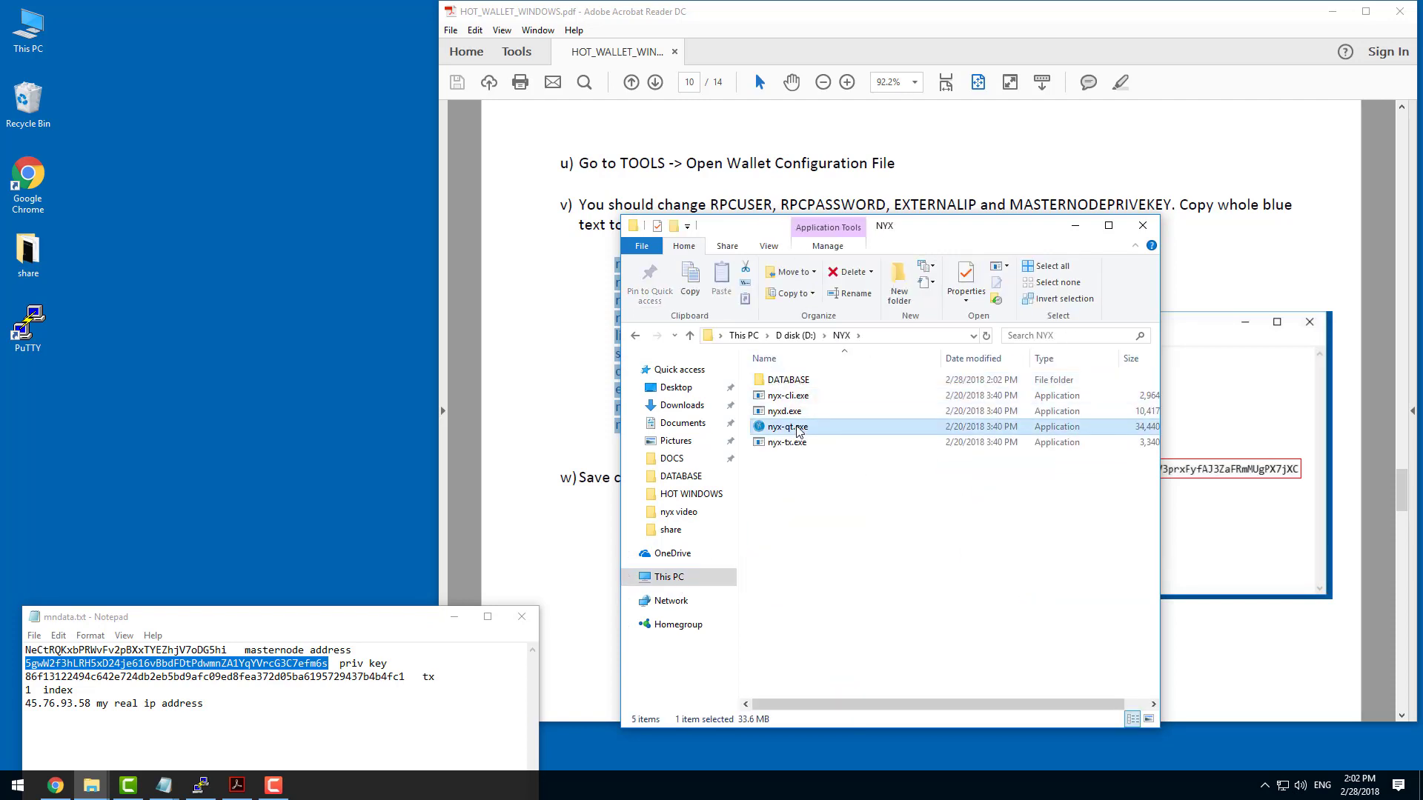
double_click(790, 427)
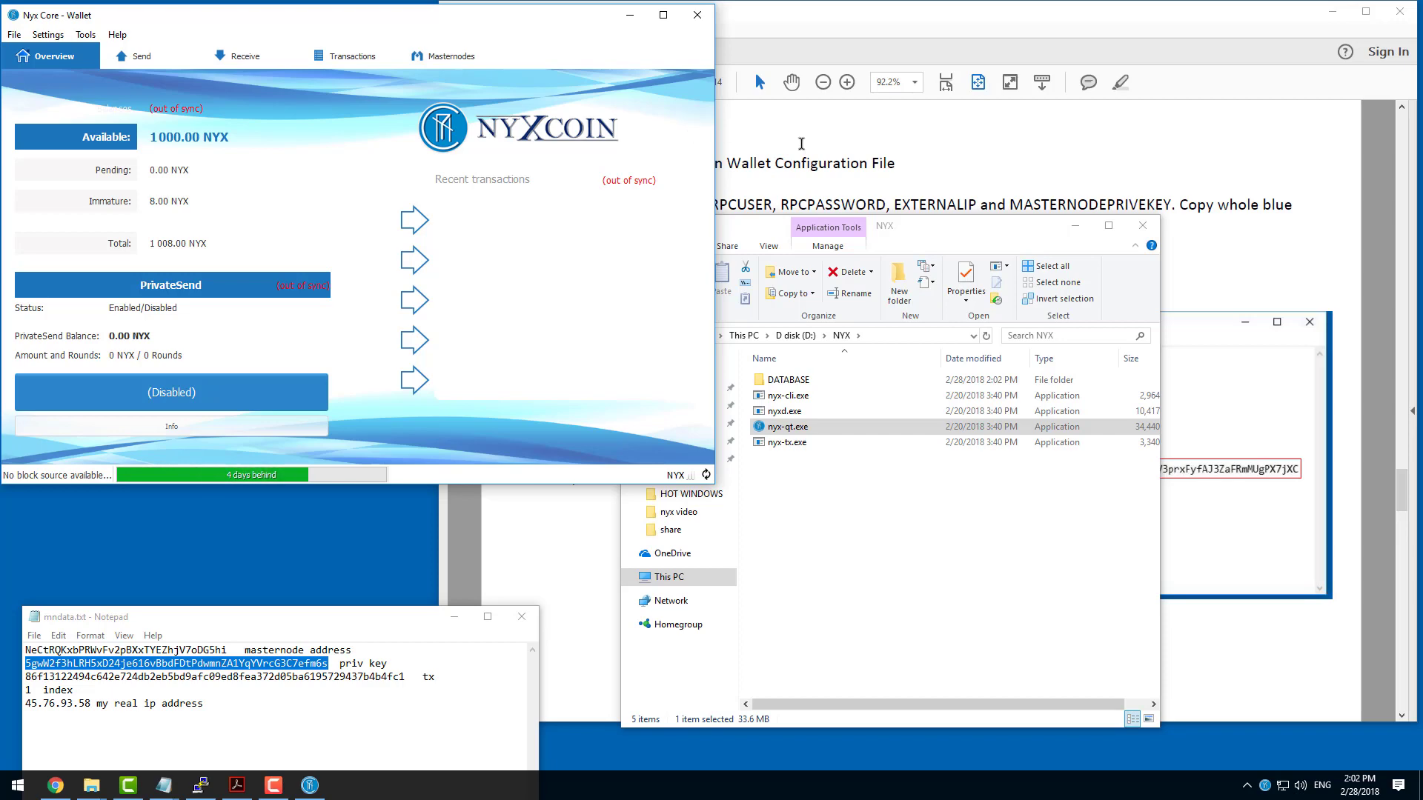
left_click(1133, 224)
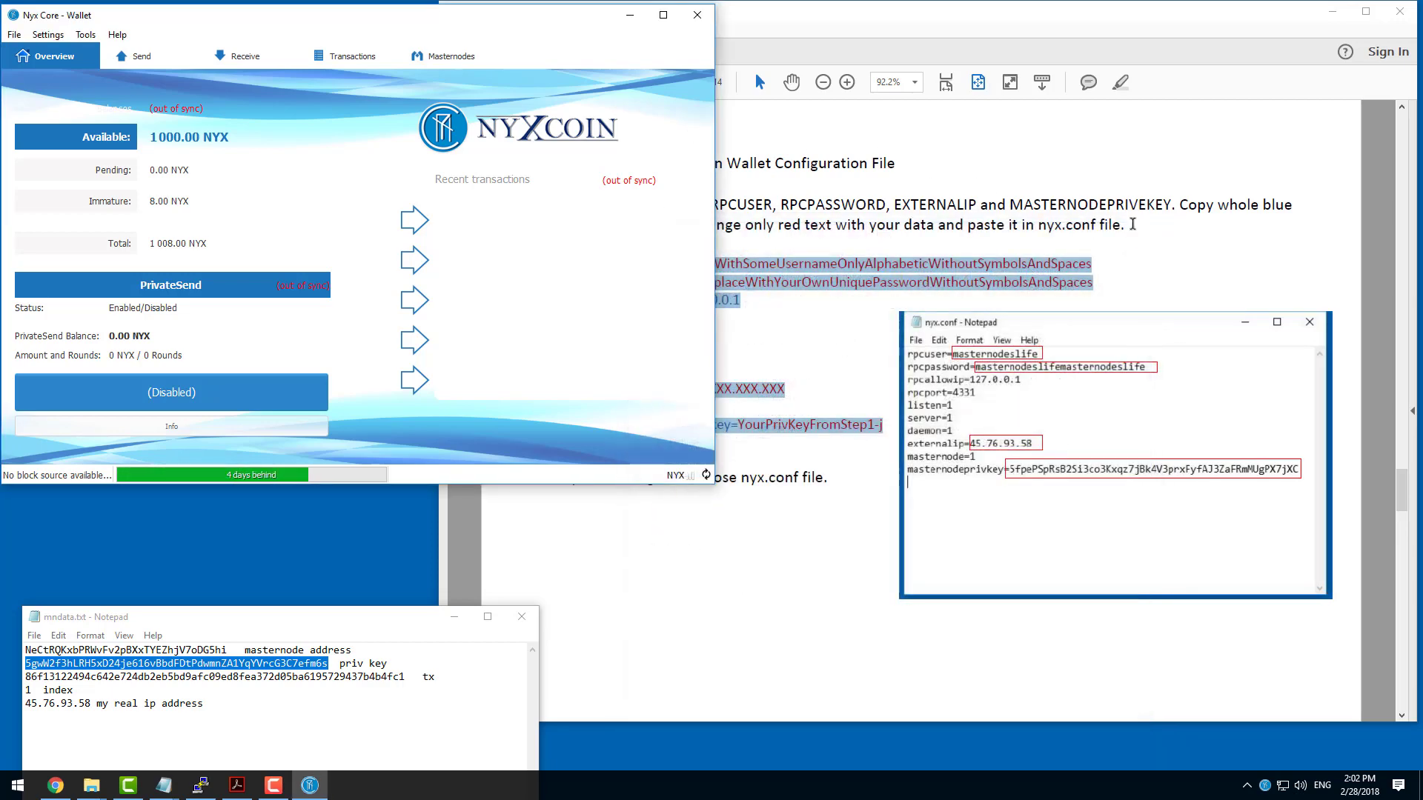
Start the masternode mynyxmn1 from the wallet's own masternode list and confirm the start.
left_click(980, 195)
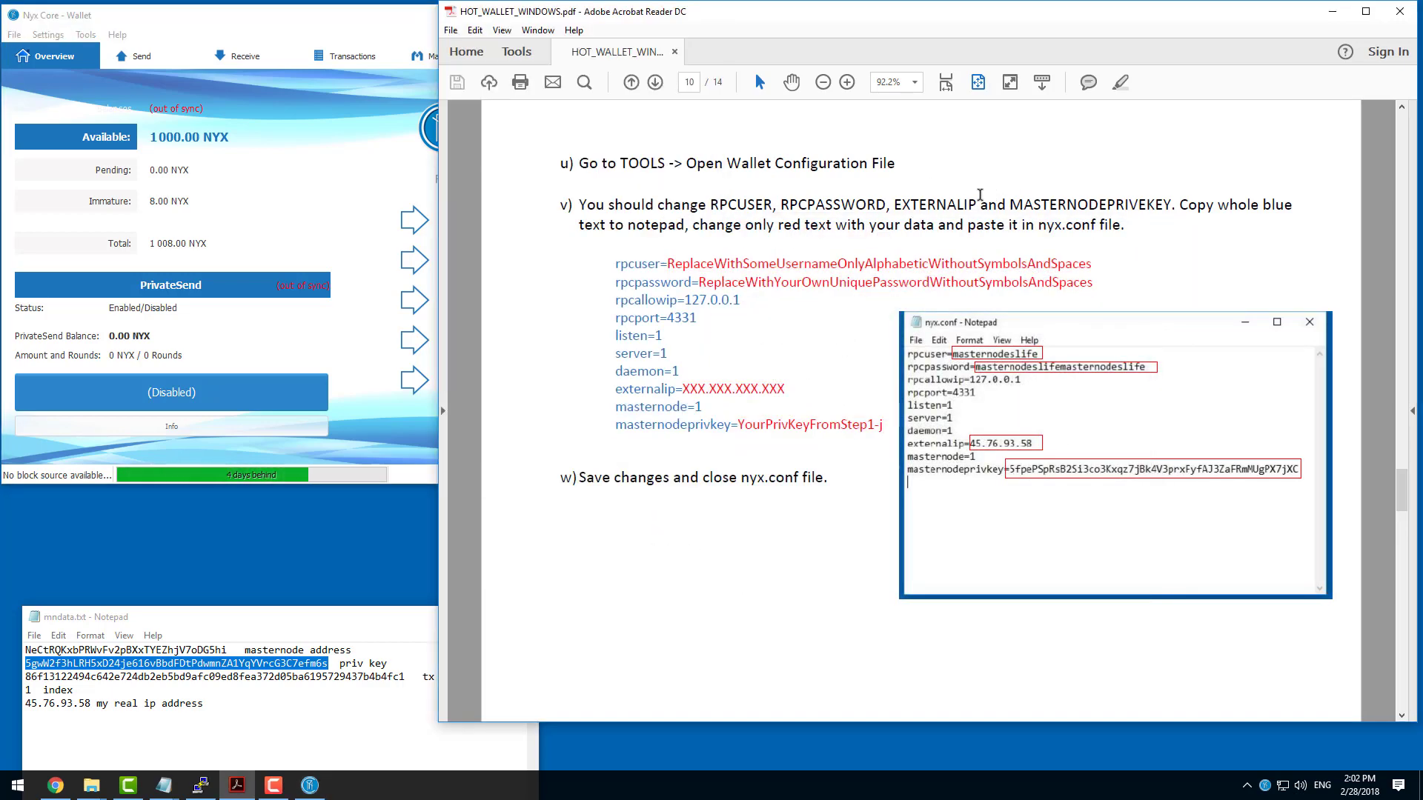
scroll(980, 194, "down", 2)
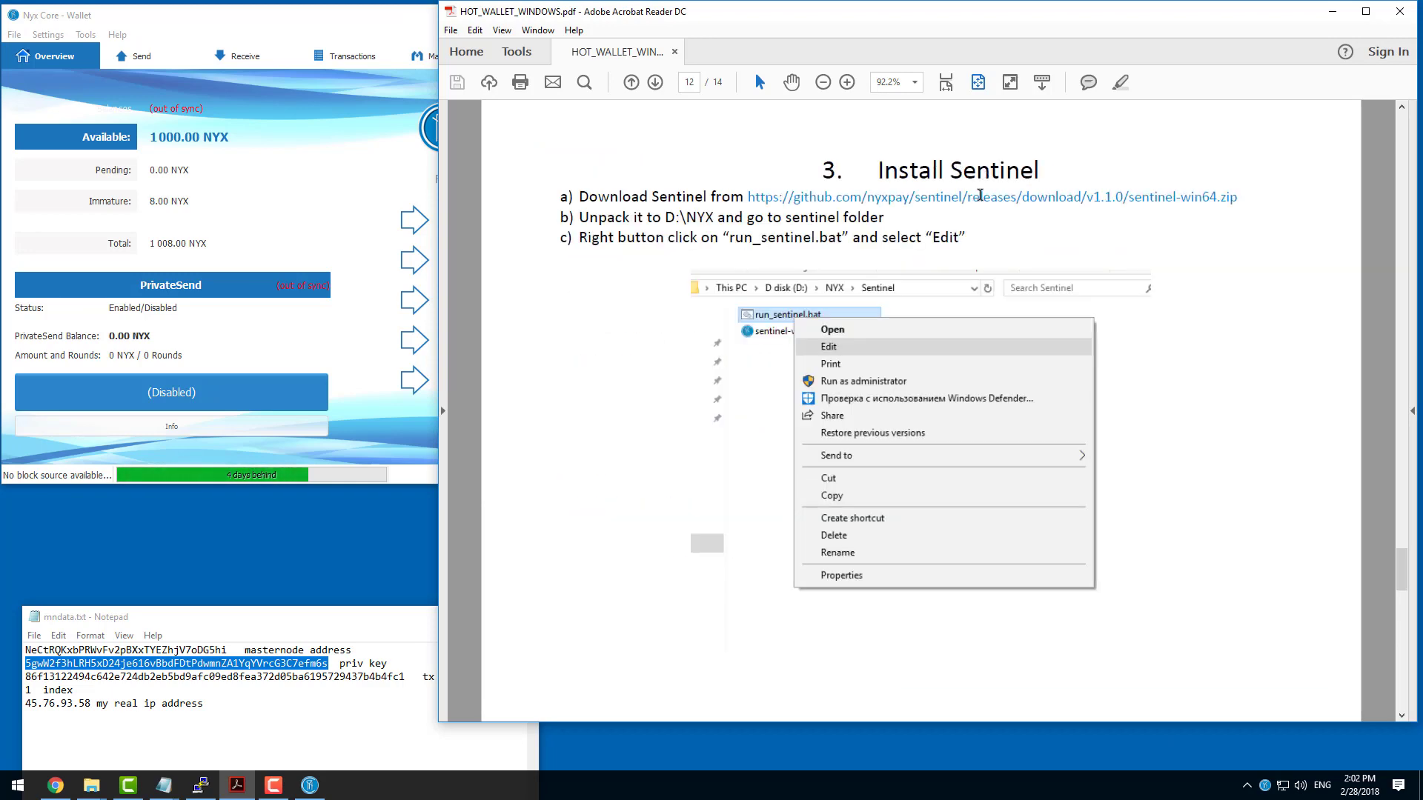
scroll(981, 202, "up", 1)
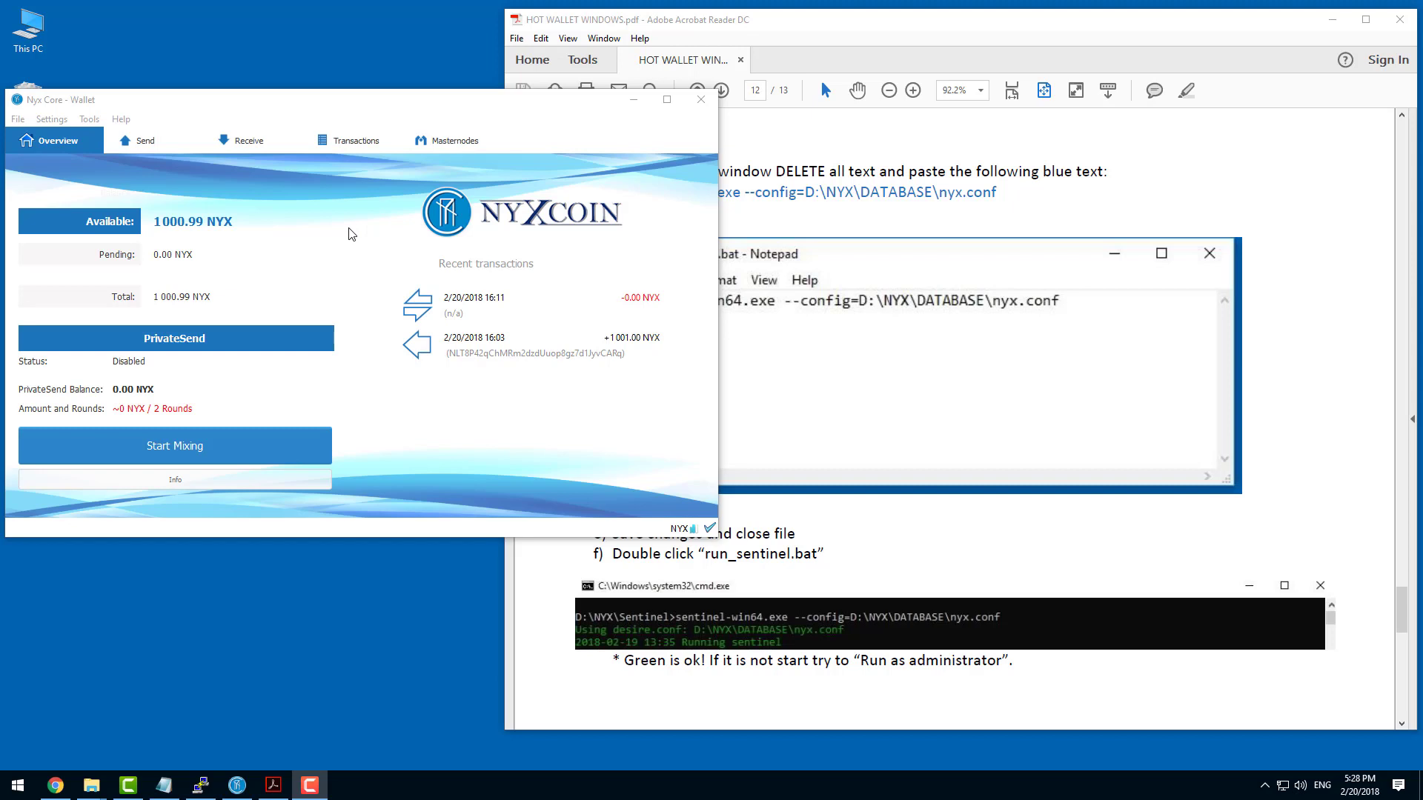
left_click(441, 143)
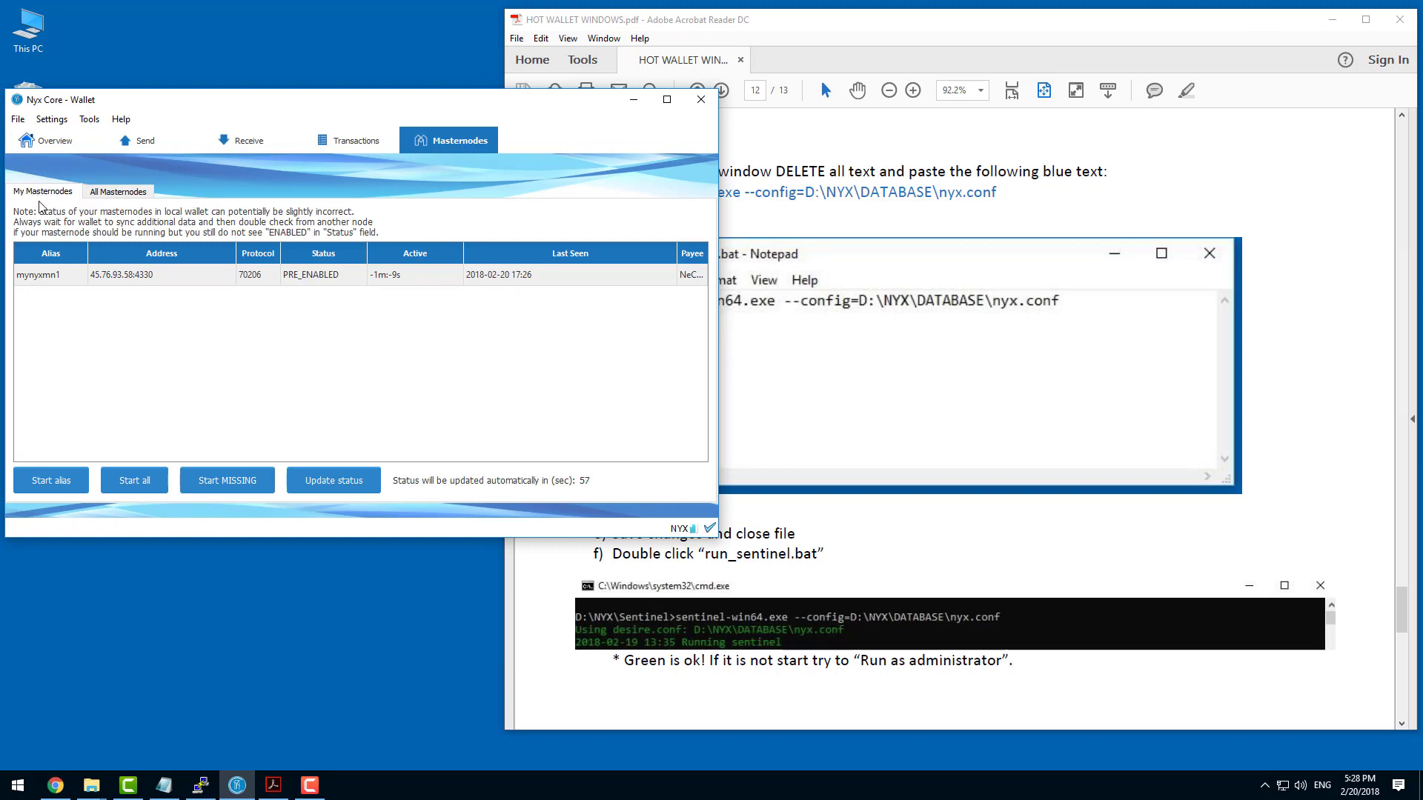
left_click(133, 276)
left_click(68, 277)
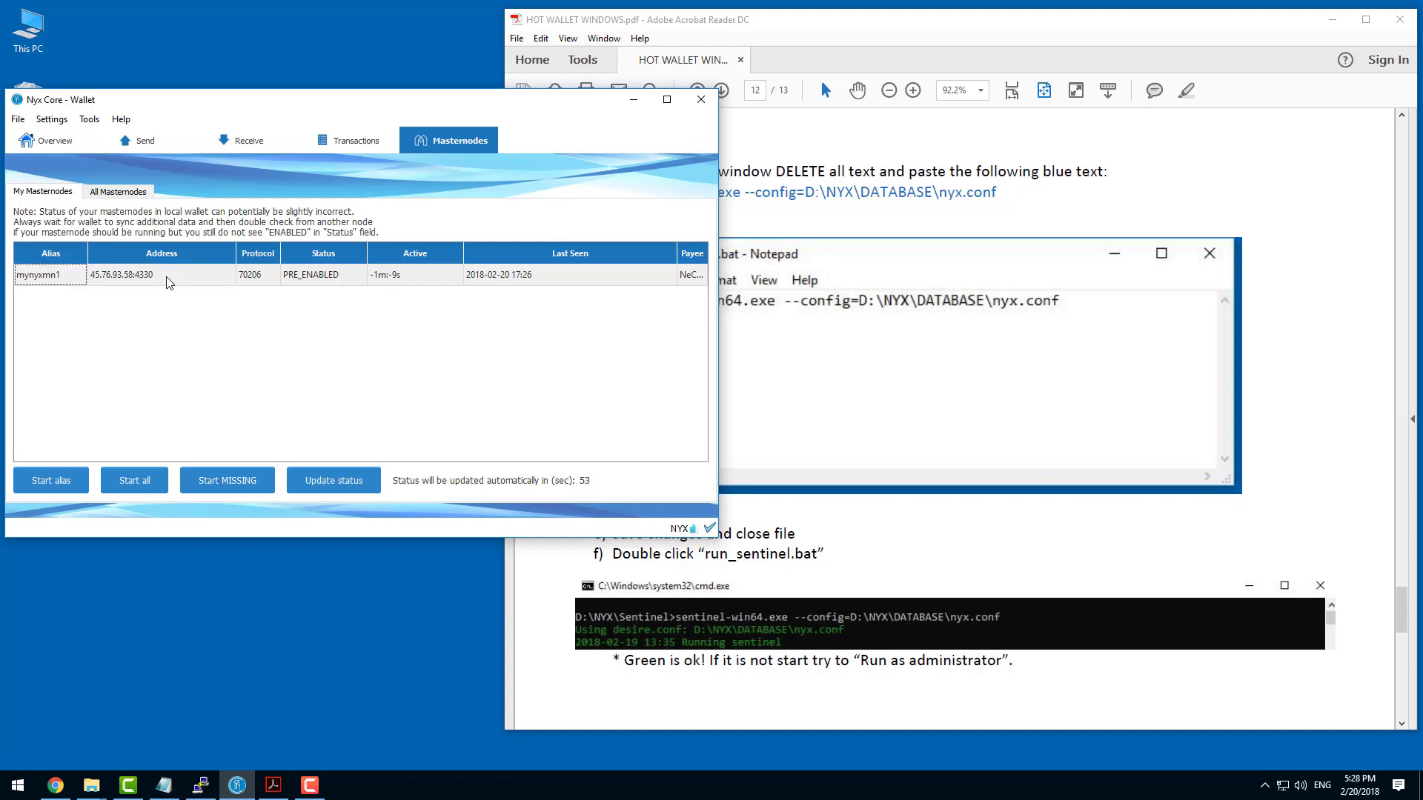
left_click(46, 482)
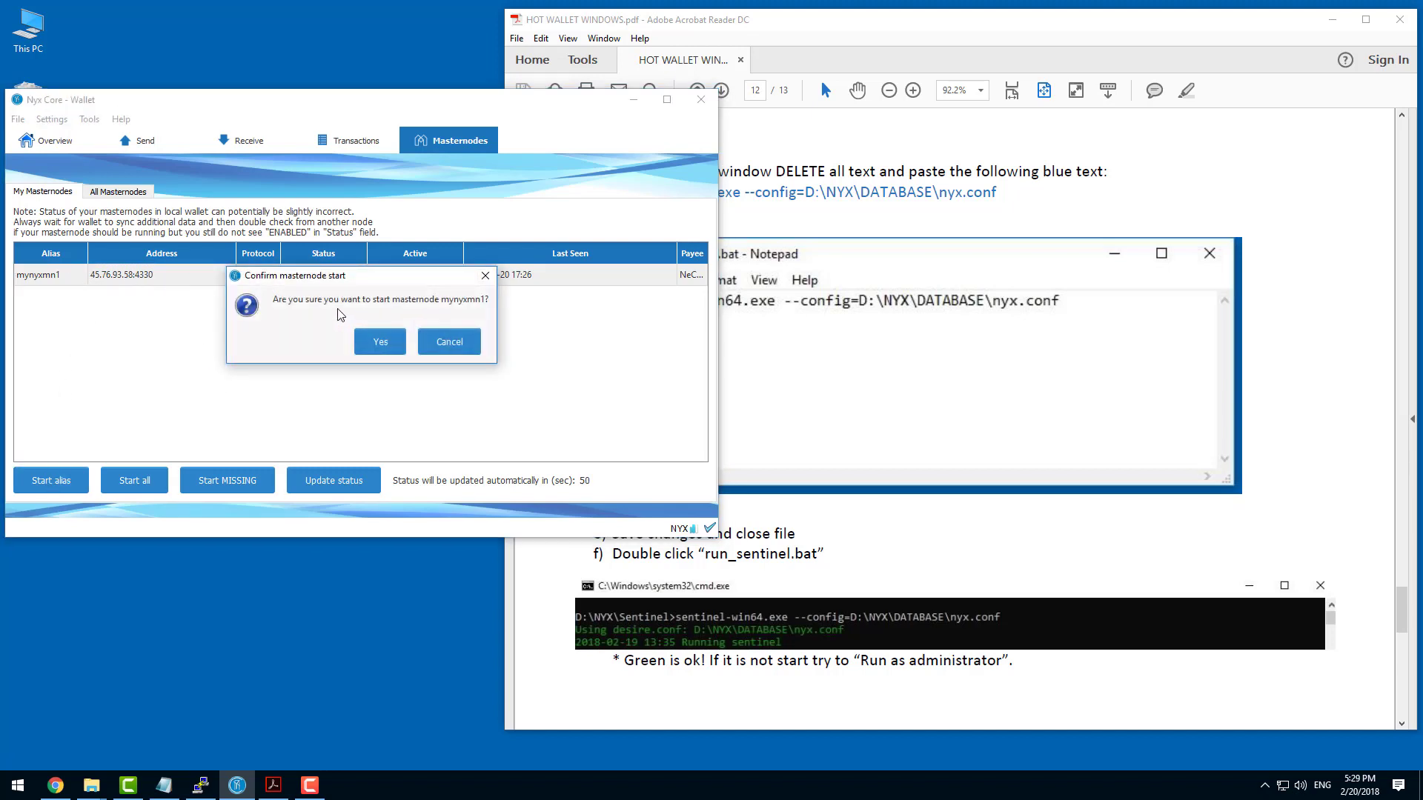
left_click(386, 343)
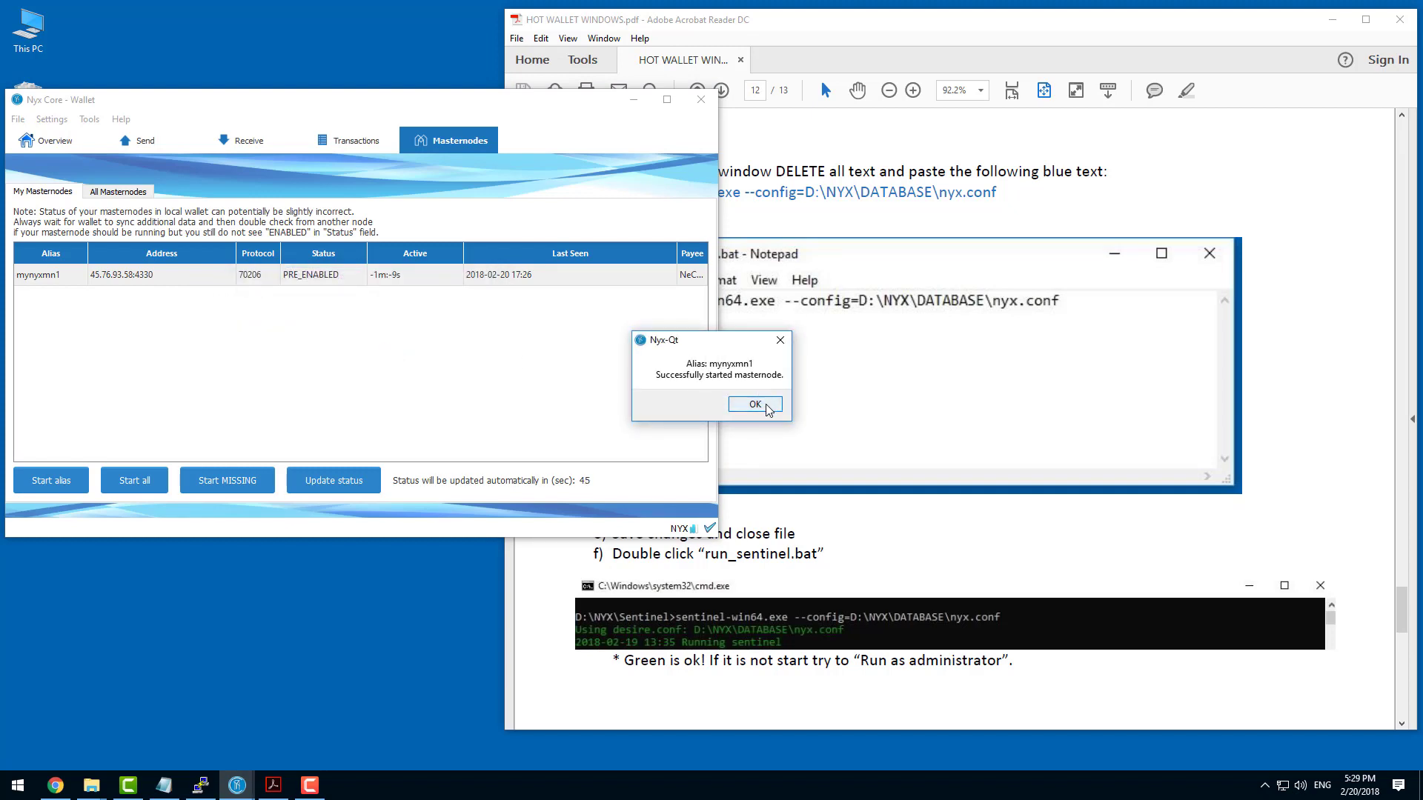
left_click(754, 404)
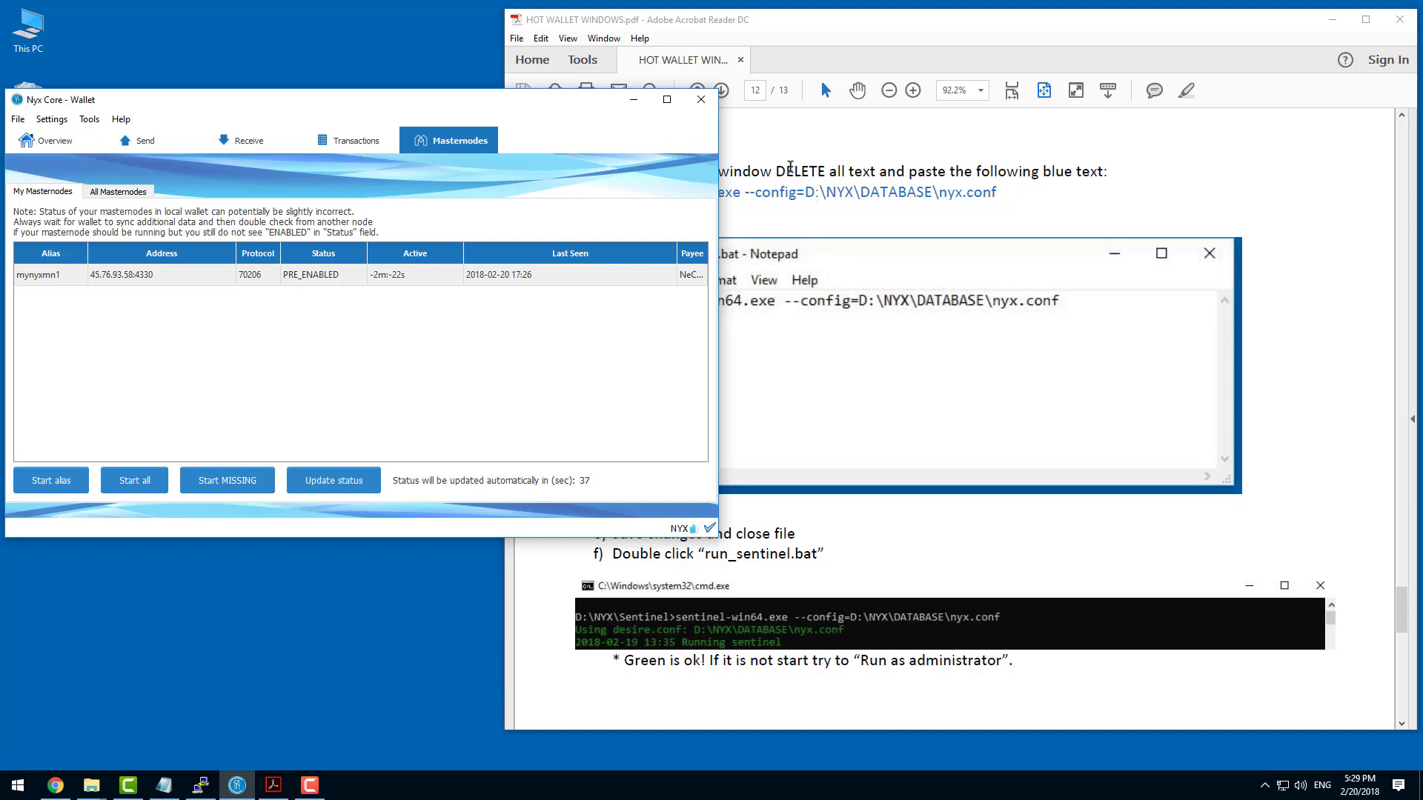
Download sentinel-win64.zip from the link in the PDF guide and show the archive in its folder.
left_click(787, 169)
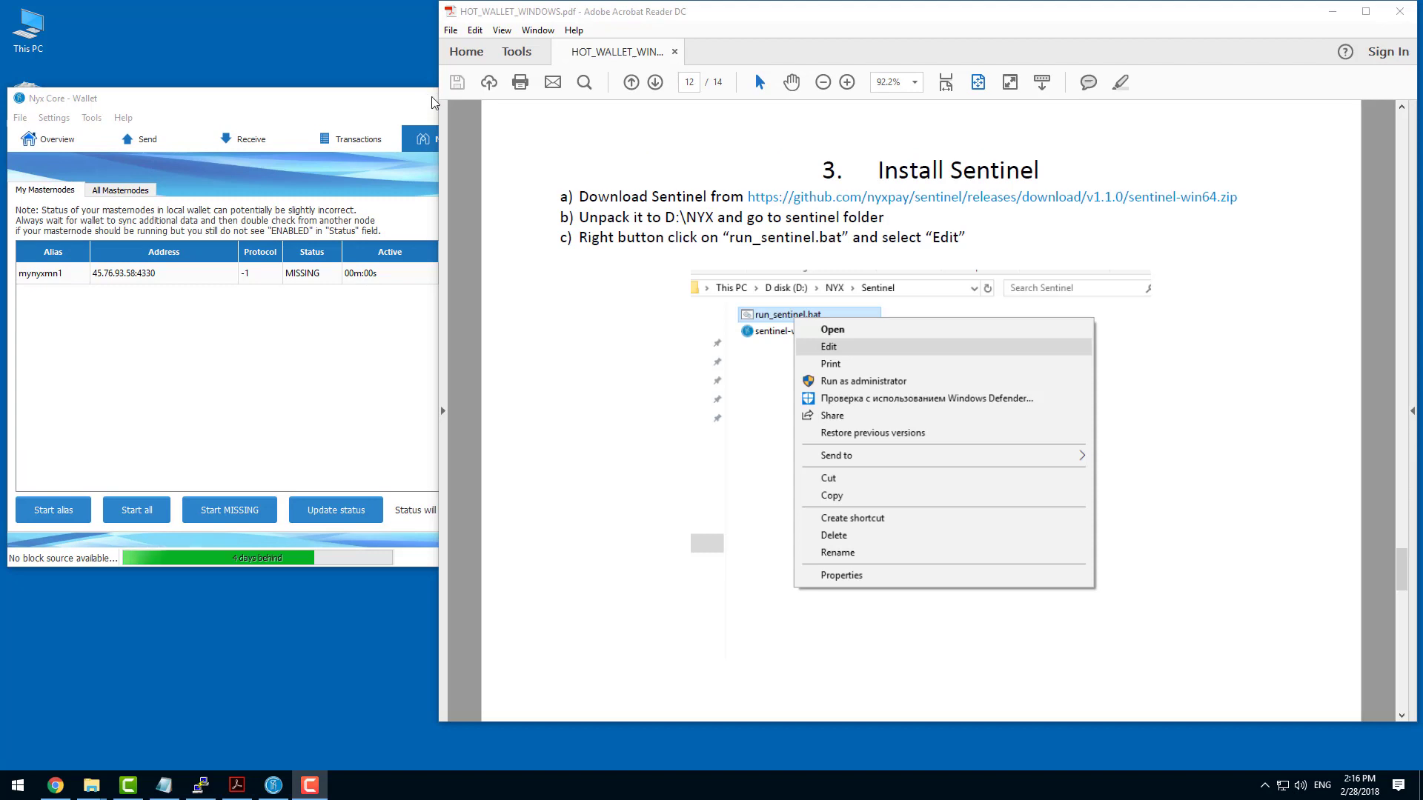
left_click(436, 102)
left_click(625, 109)
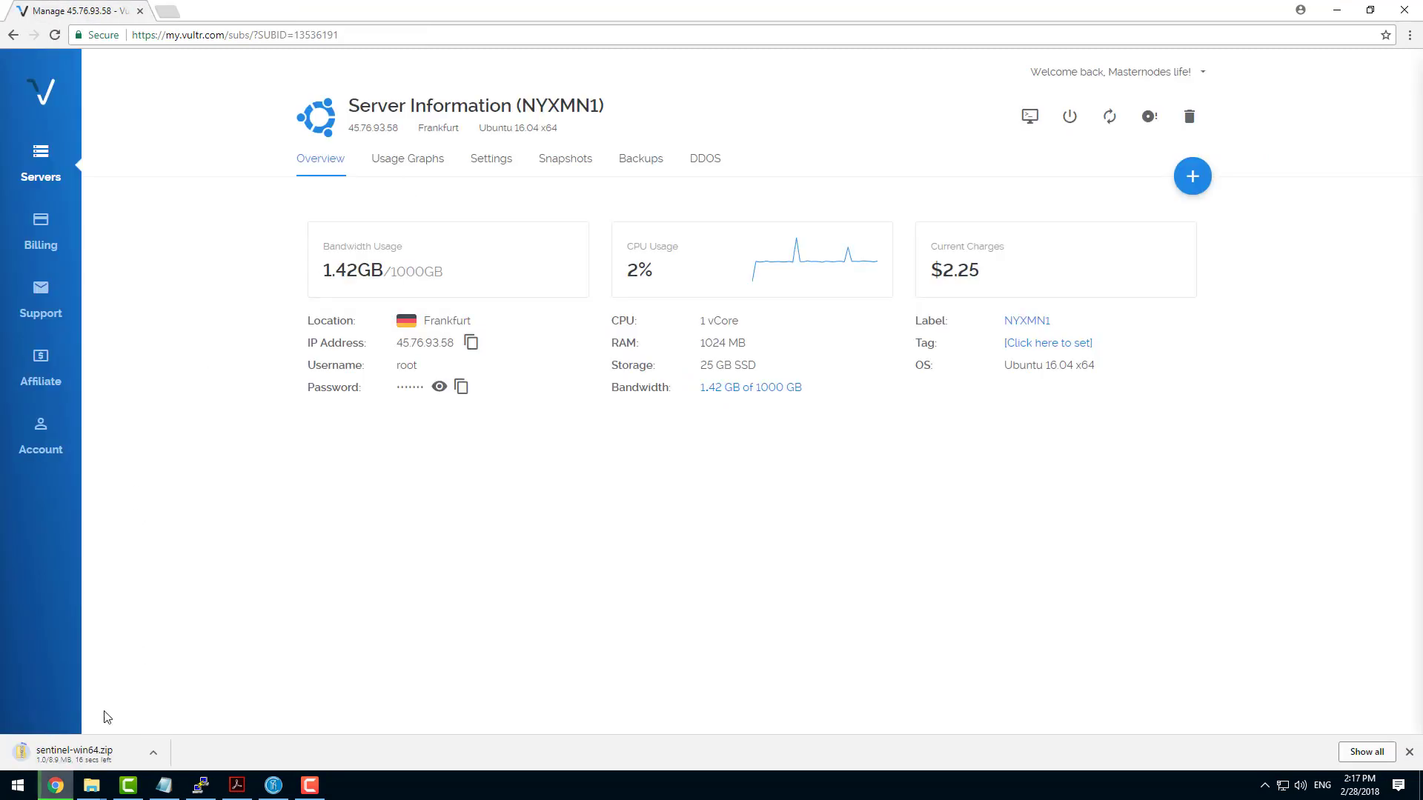
left_click(154, 752)
left_click(196, 703)
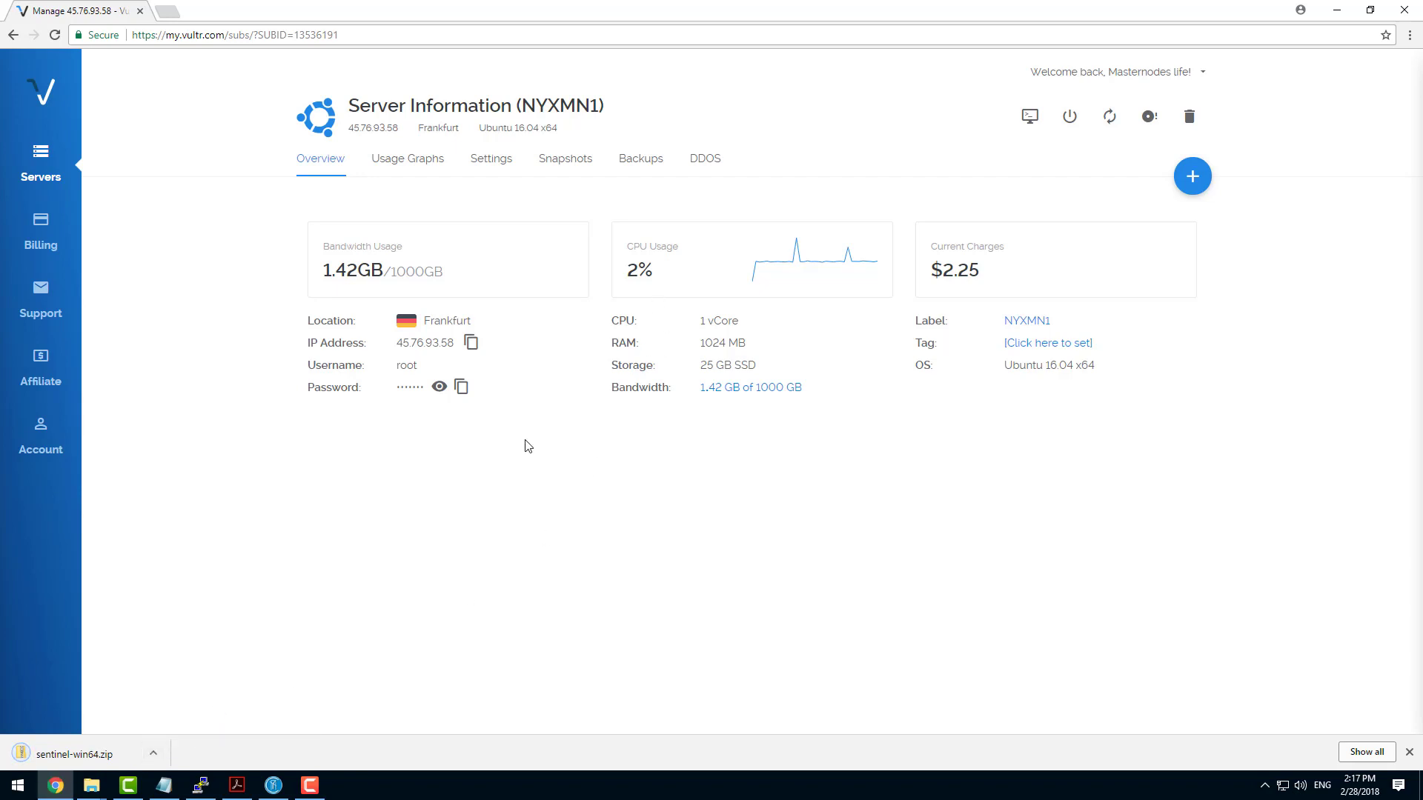
left_click(153, 752)
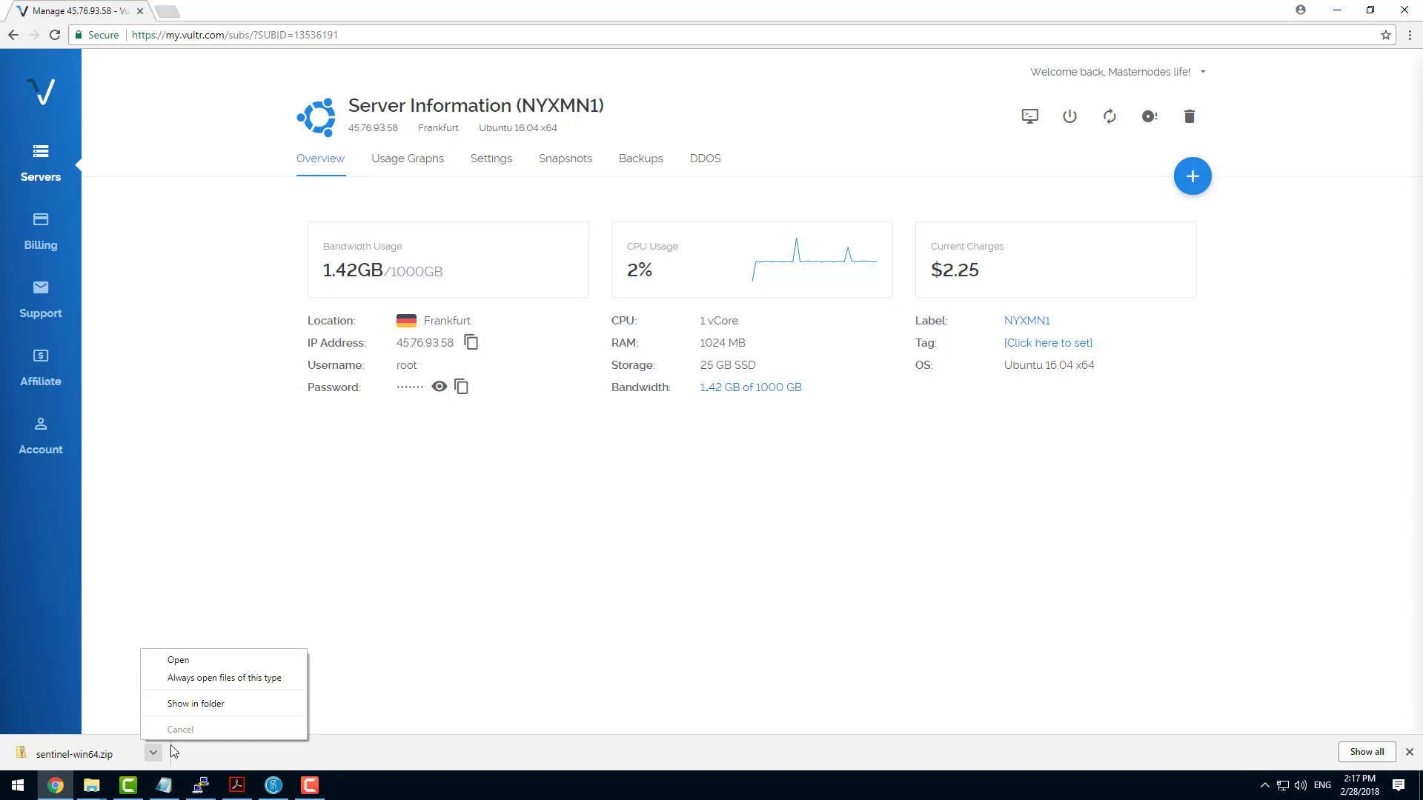
left_click(196, 703)
left_click(1337, 9)
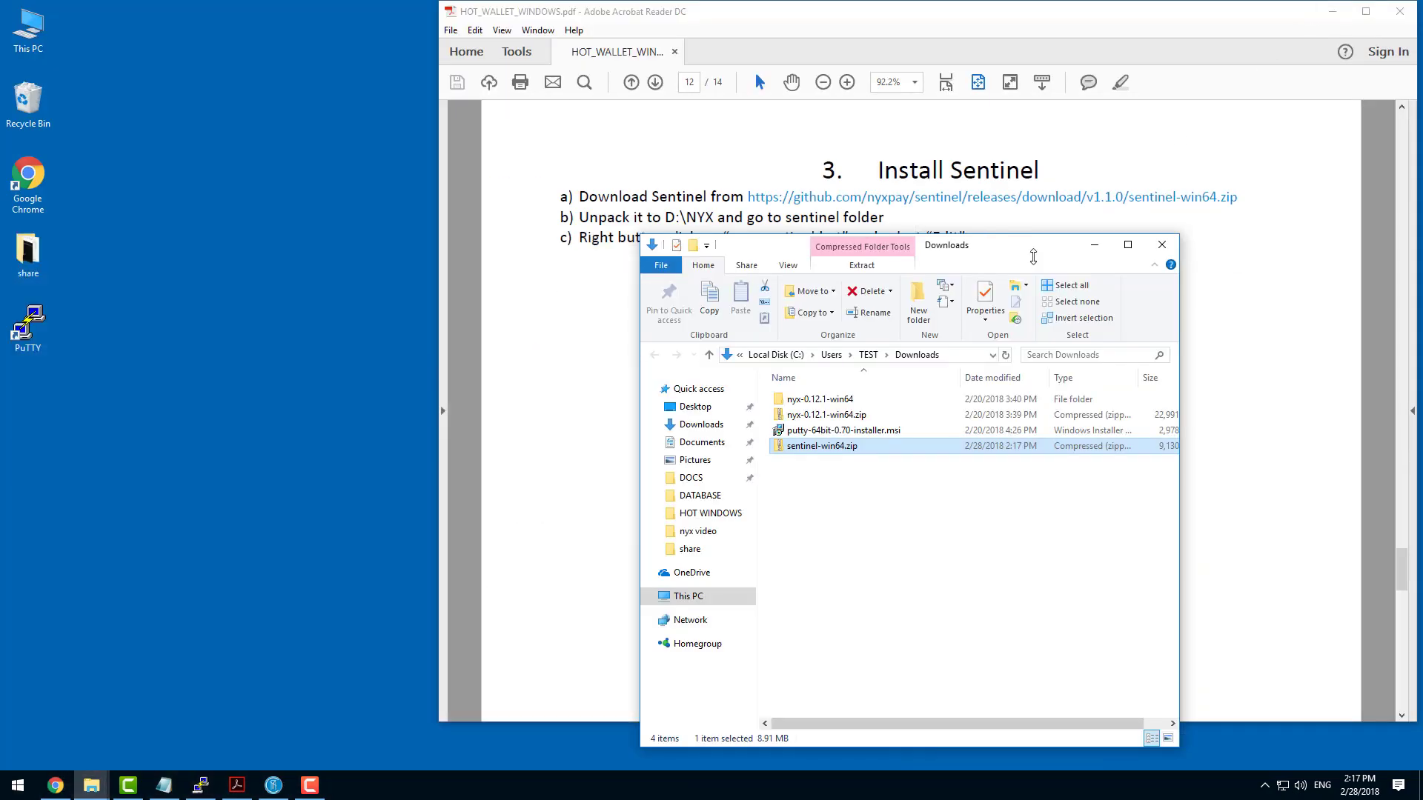
Extract sentinel-win64.zip into Downloads\sentinel-win64 and copy the extracted run_sentinel.bat and sentinel-win64.exe.
right_click(835, 448)
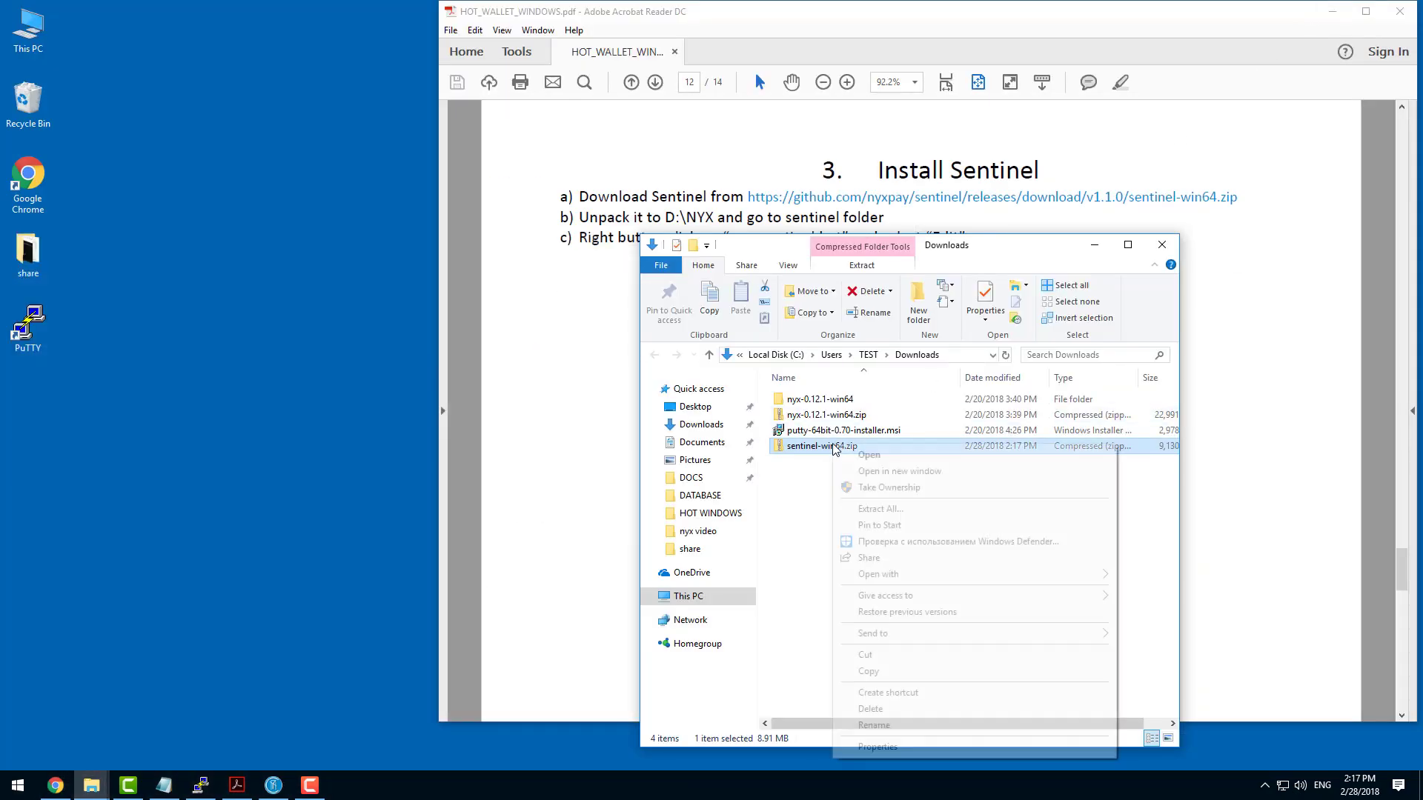
left_click(905, 512)
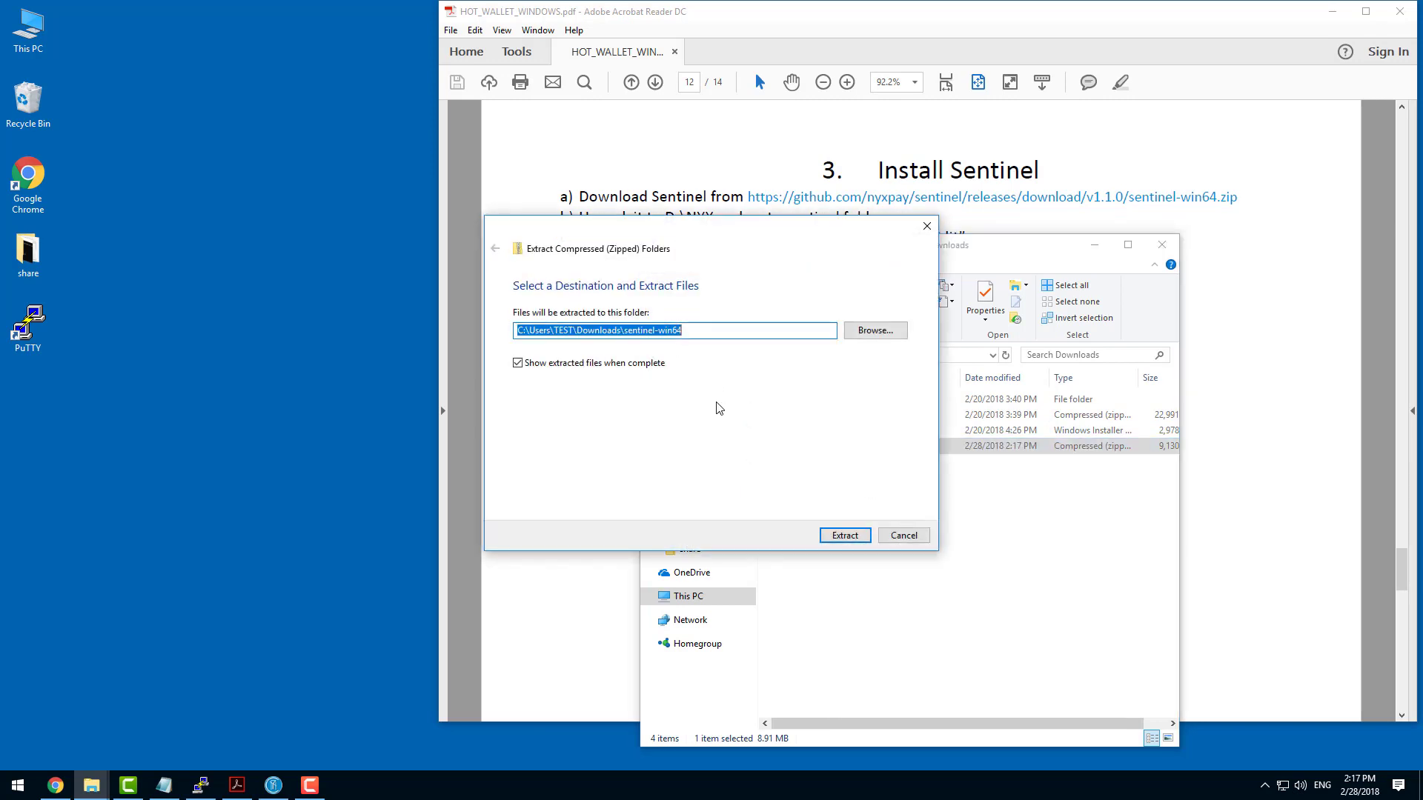
left_click(843, 539)
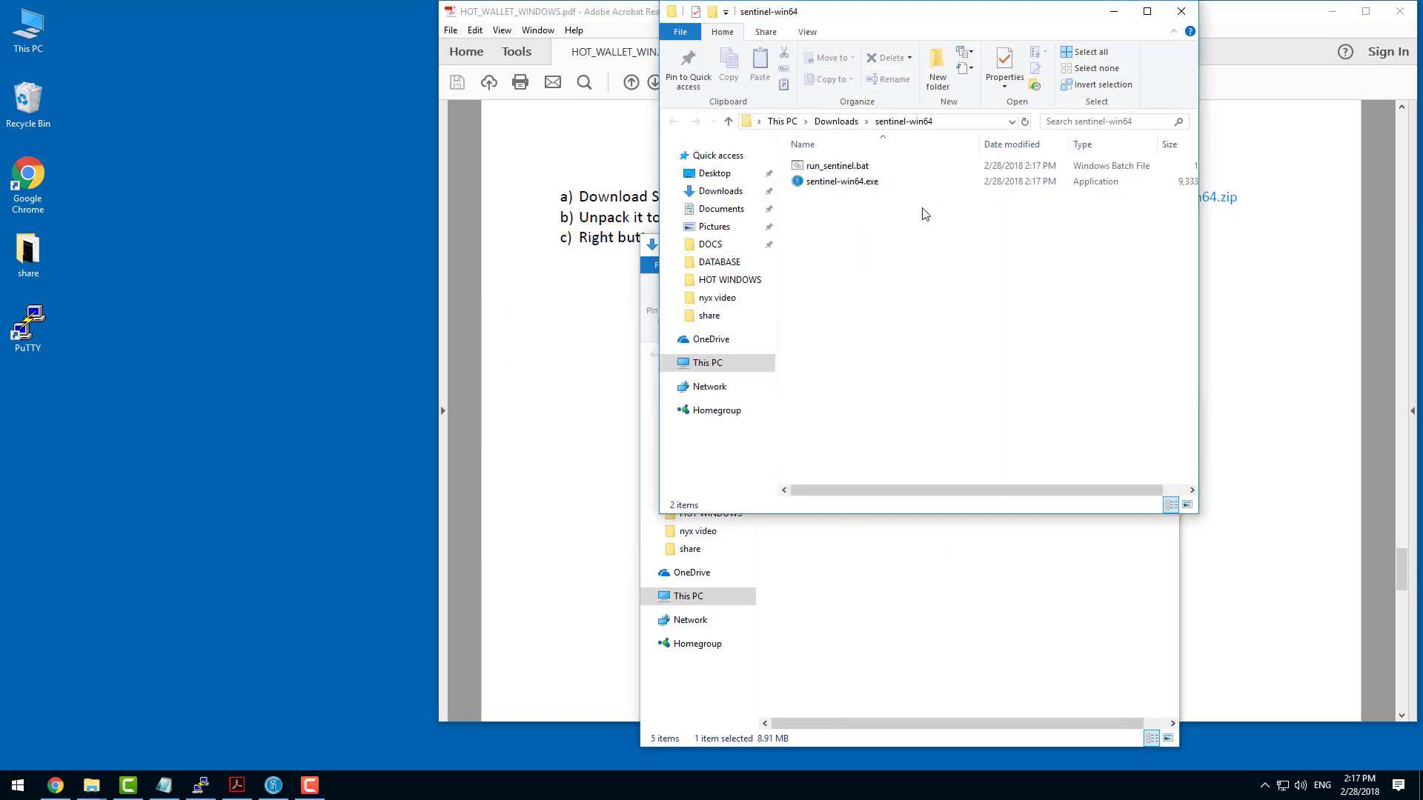
left_click_drag(925, 213, 849, 152)
right_click(847, 163)
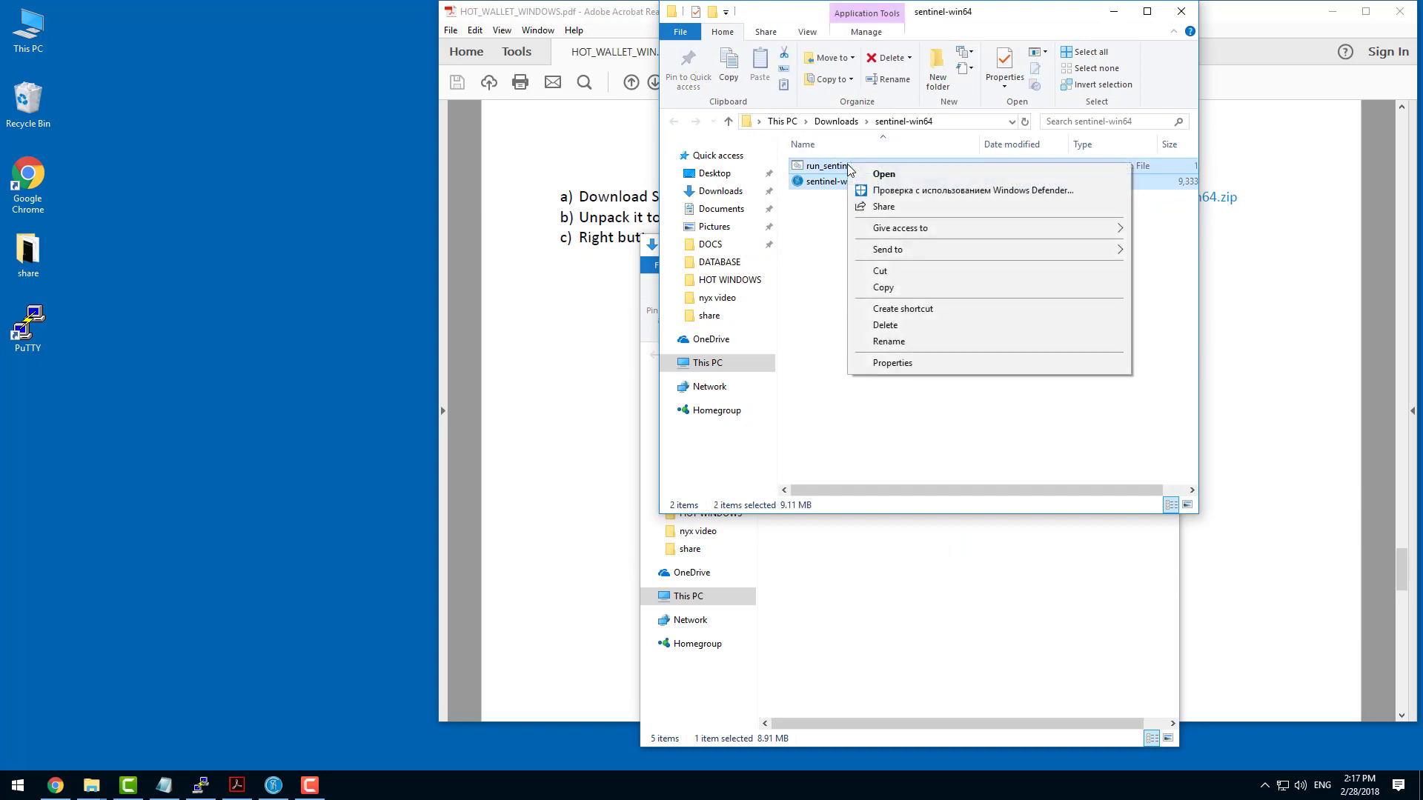
left_click(895, 289)
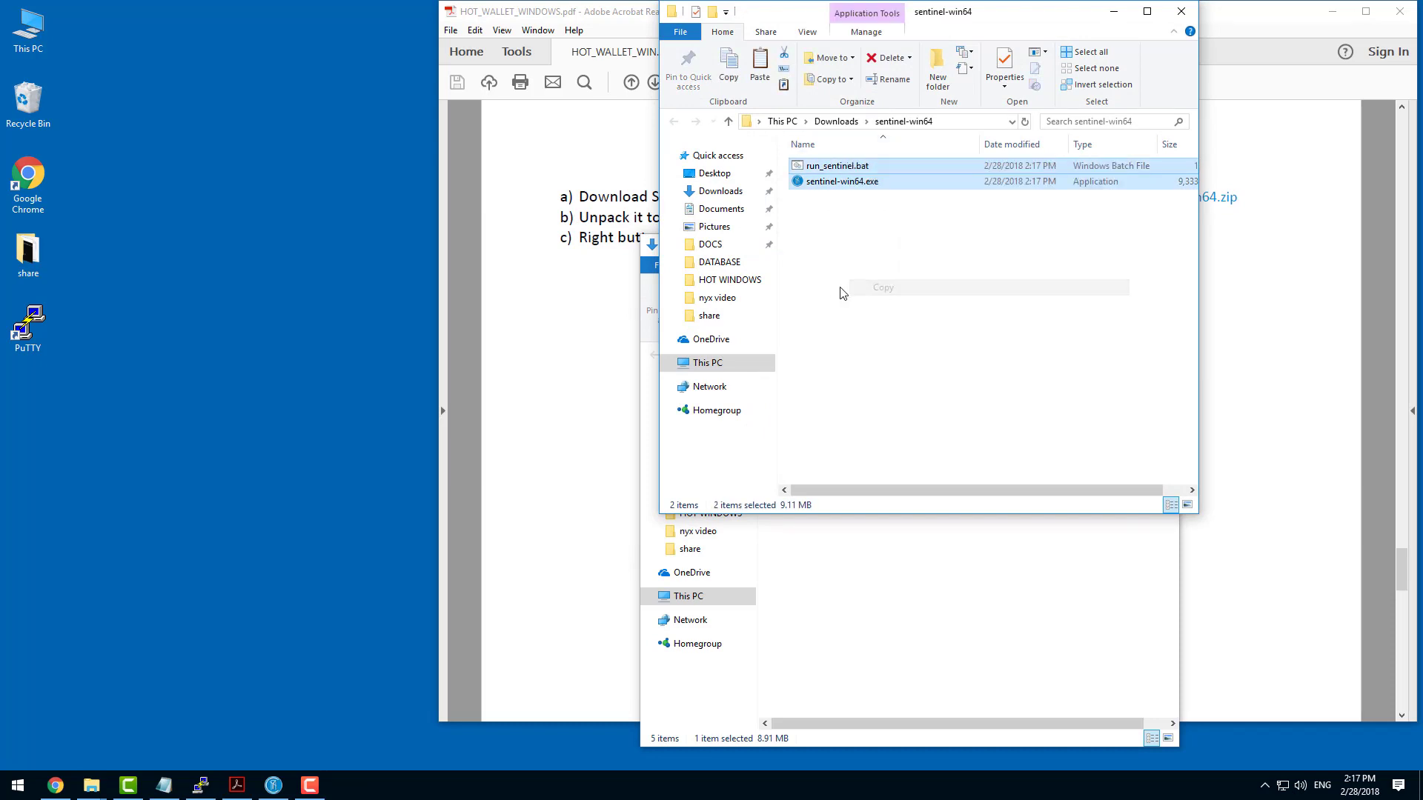
Create a folder named Sentinel in D:\NYX and open it.
left_click(710, 363)
double_click(1006, 401)
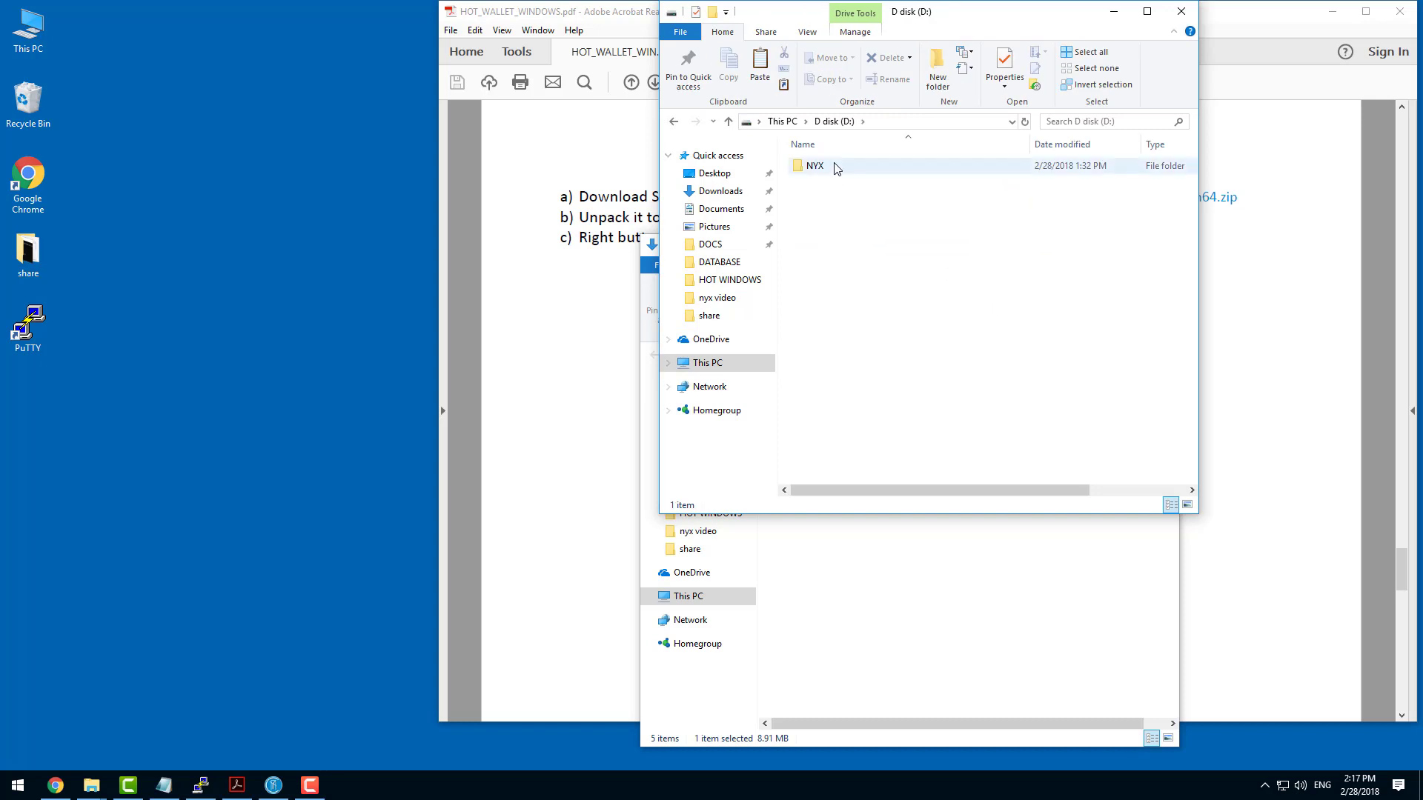
double_click(832, 166)
right_click(856, 285)
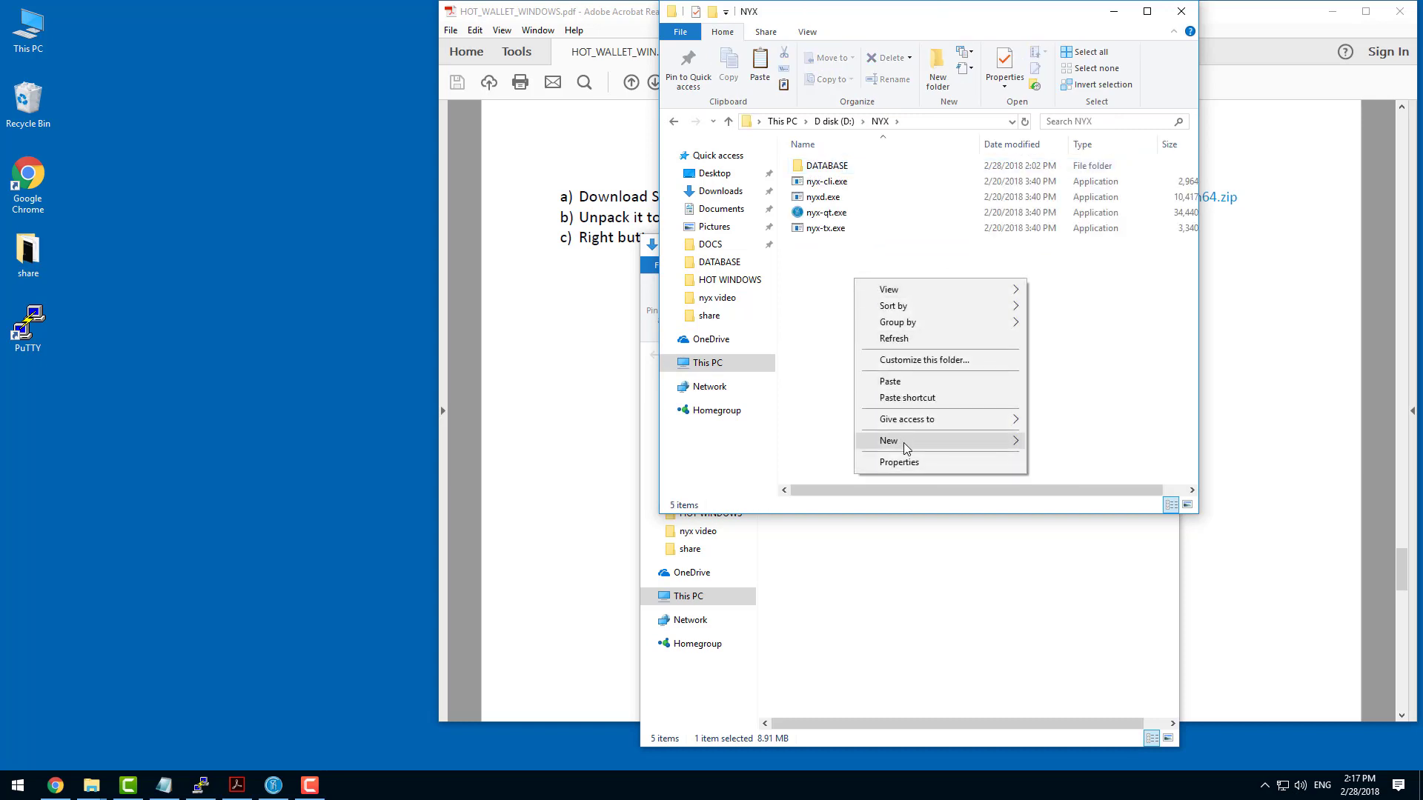
mouse_move(905, 442)
left_click(1071, 442)
type("Sentinel")
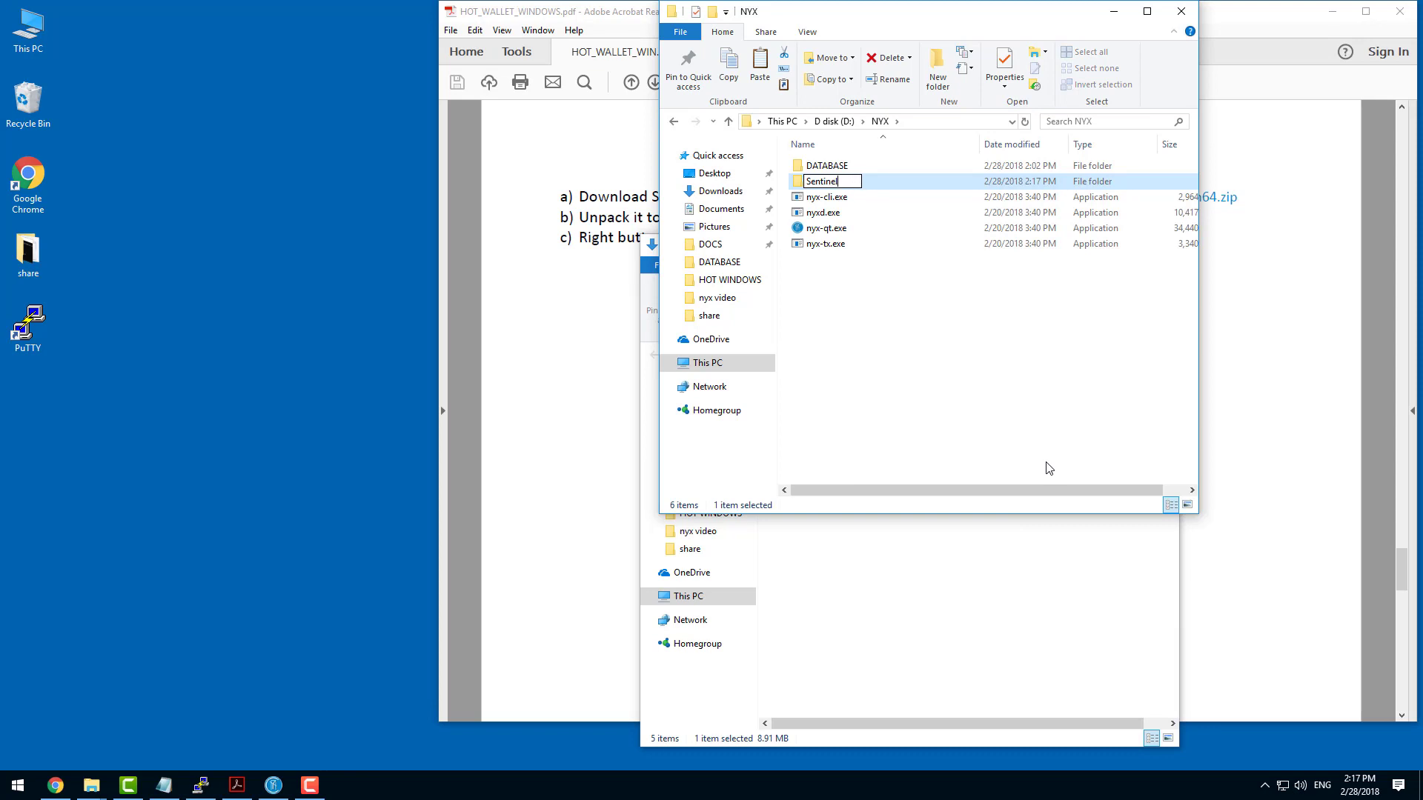
key("Return")
key("Return")
Paste the copied run_sentinel.bat and sentinel-win64.exe into D:\NYX\Sentinel.
right_click(947, 213)
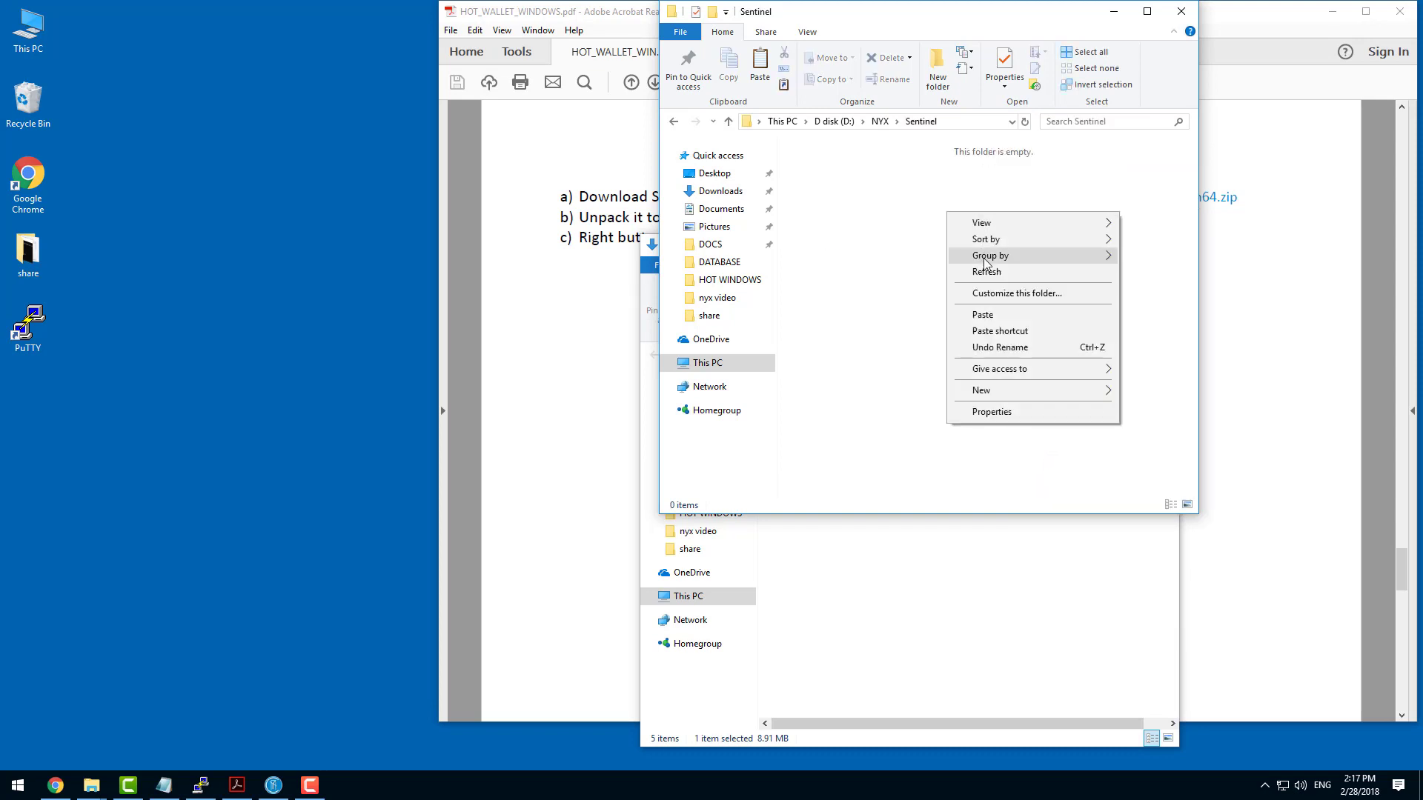
left_click(989, 313)
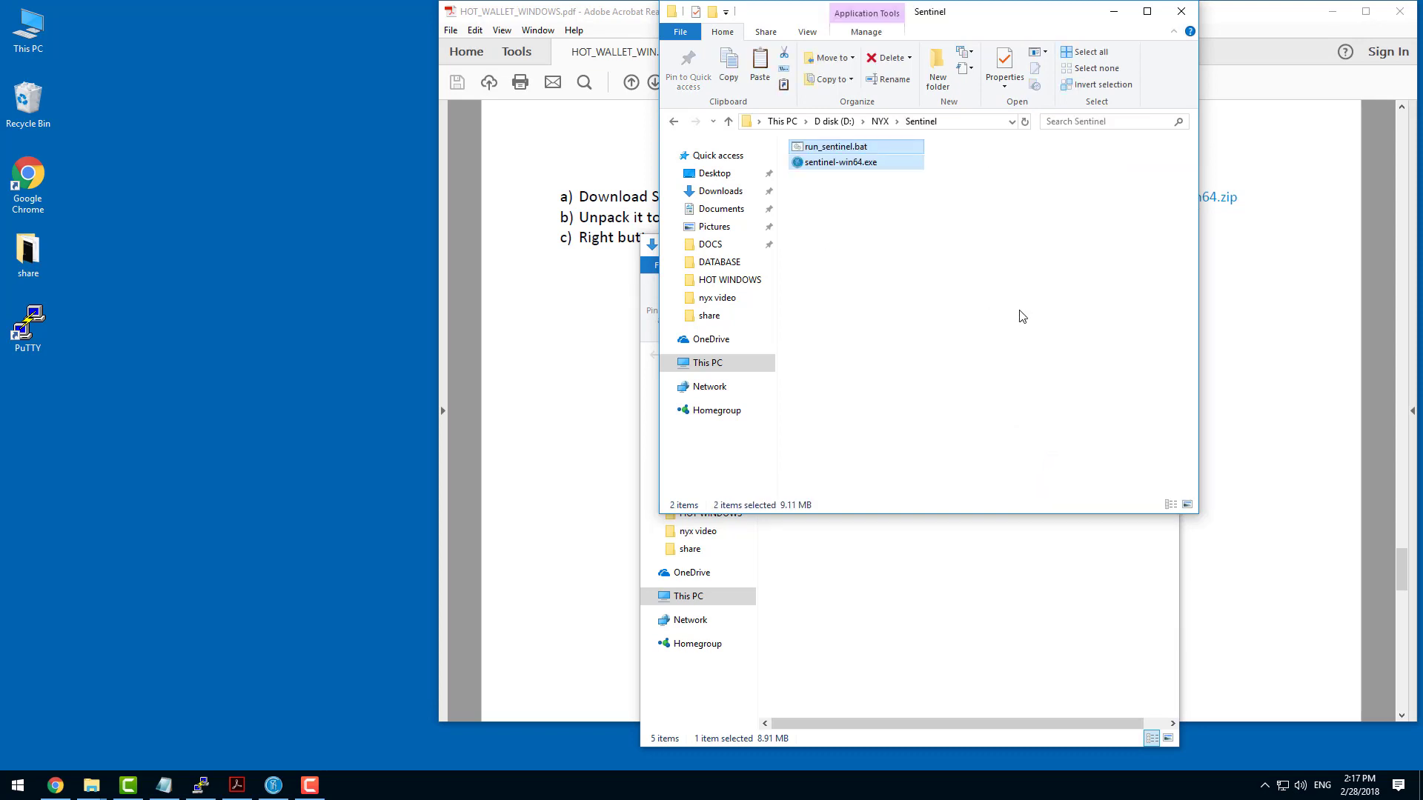
left_click(919, 252)
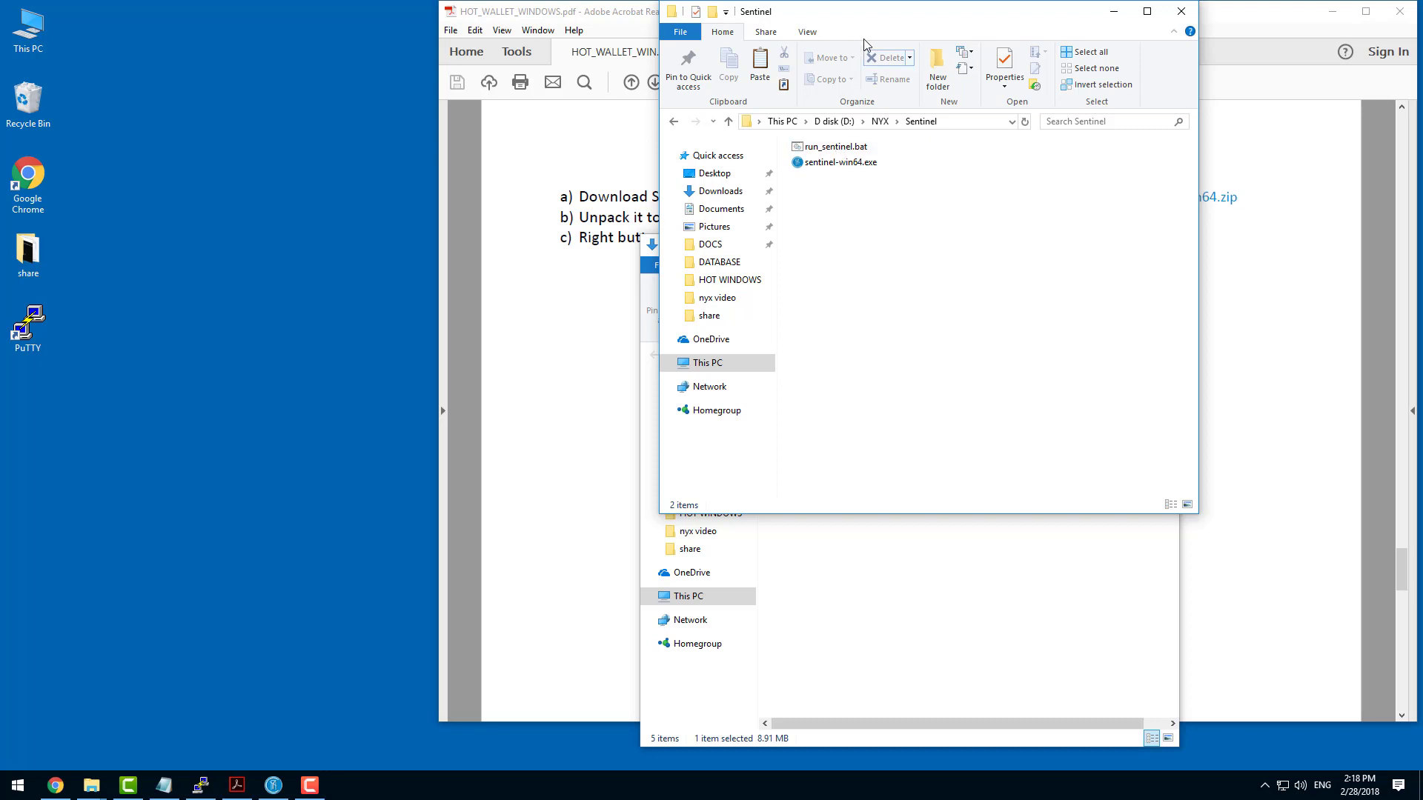
Open run_sentinel.bat for editing, allowing it past Windows SmartScreen, and delete its entire text.
left_click(858, 151)
right_click(857, 151)
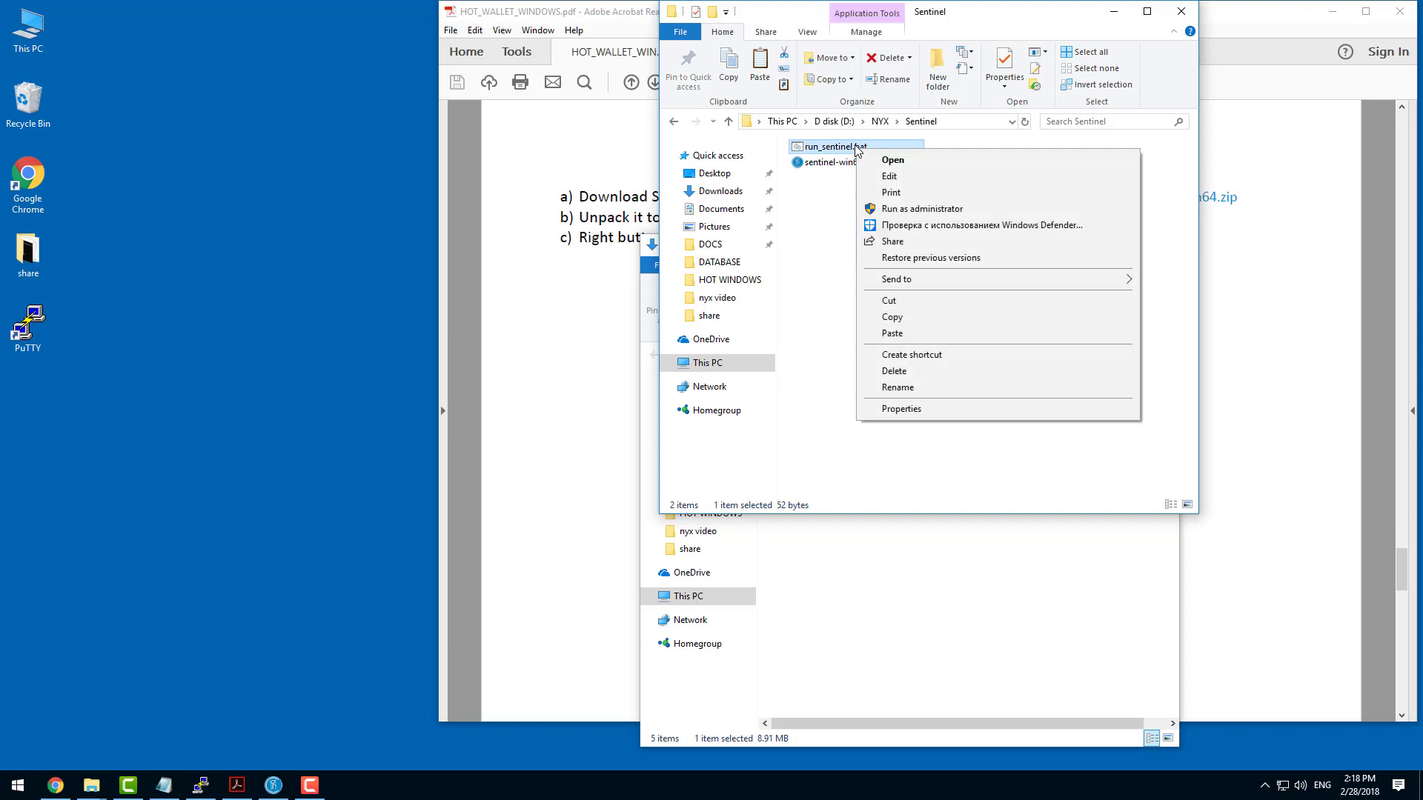
left_click(900, 177)
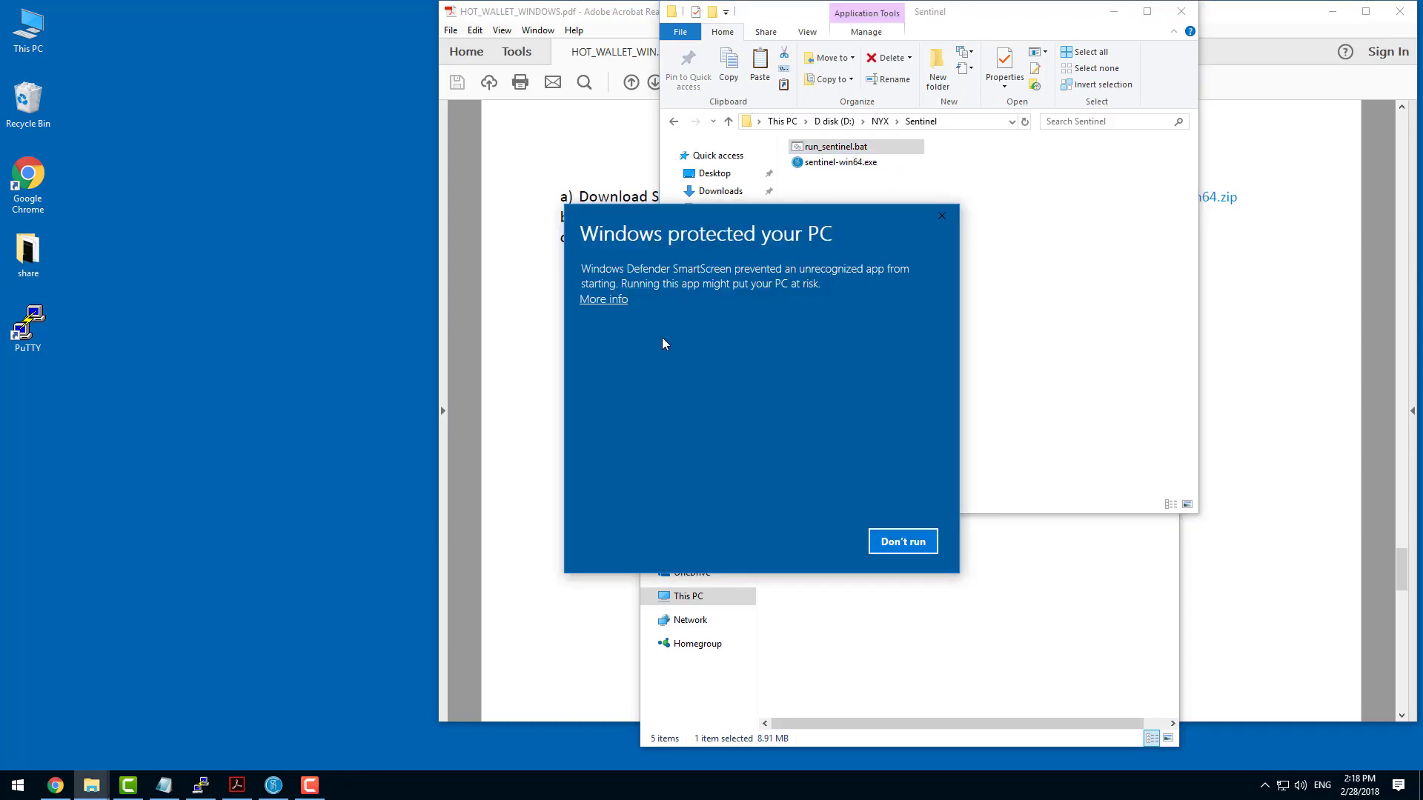
left_click(613, 300)
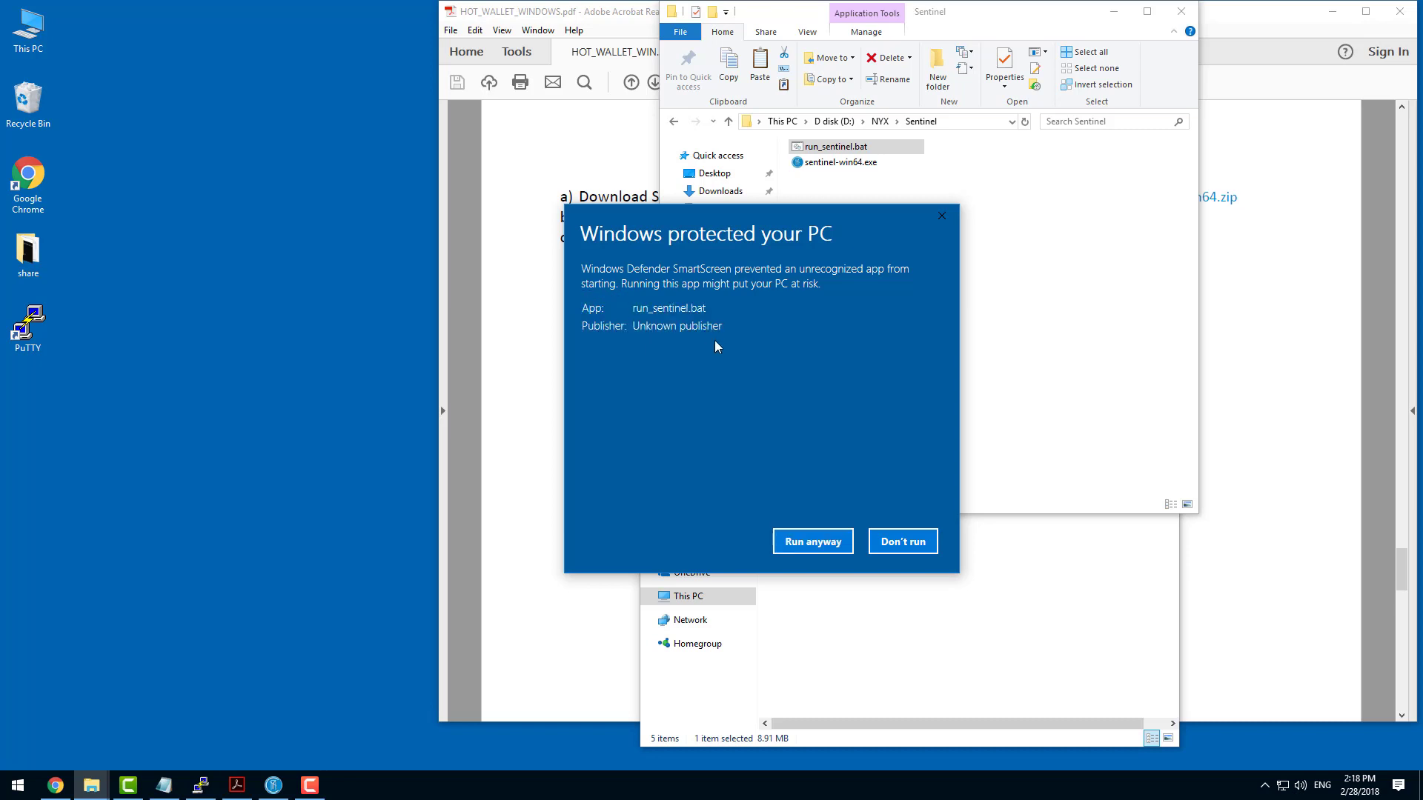
left_click(813, 543)
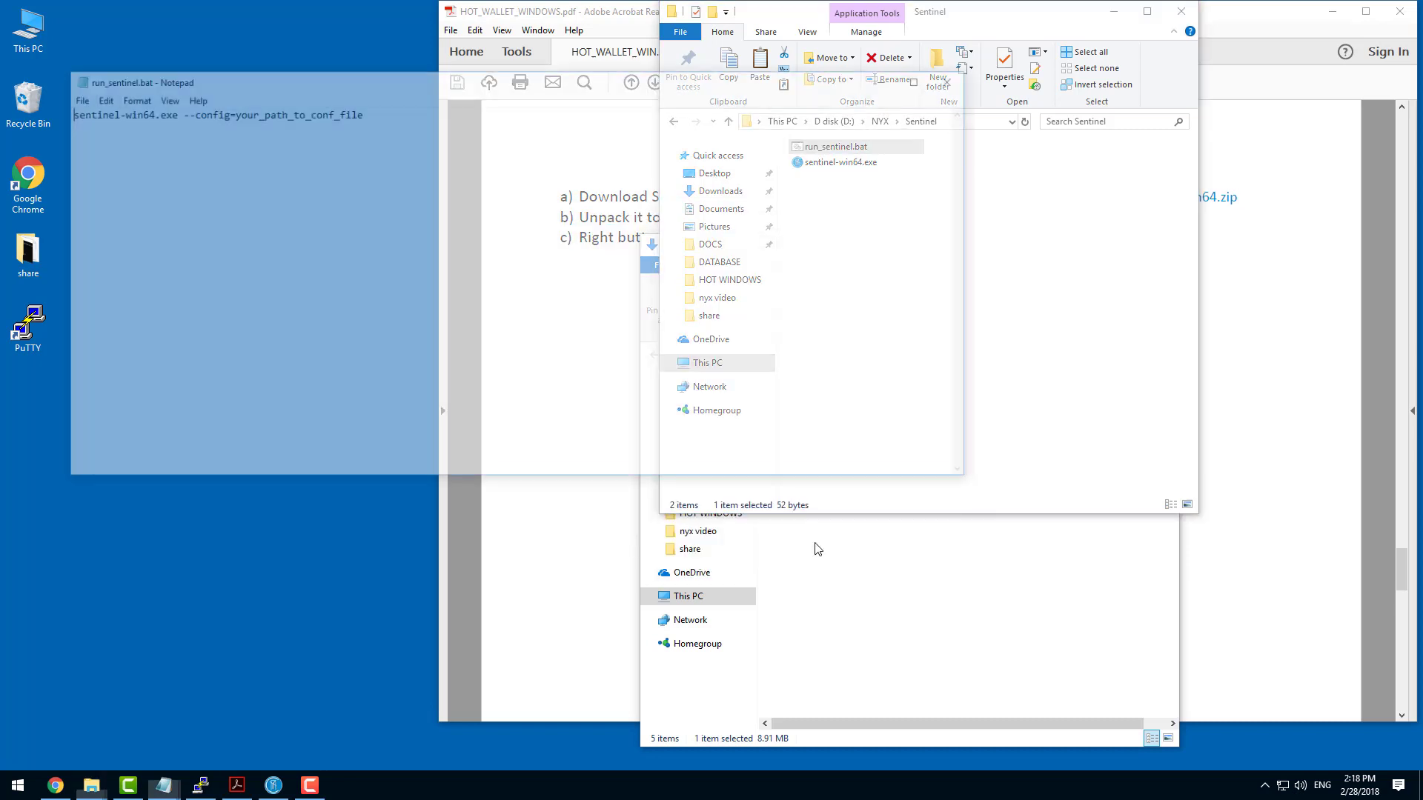
left_click_drag(401, 108, 44, 110)
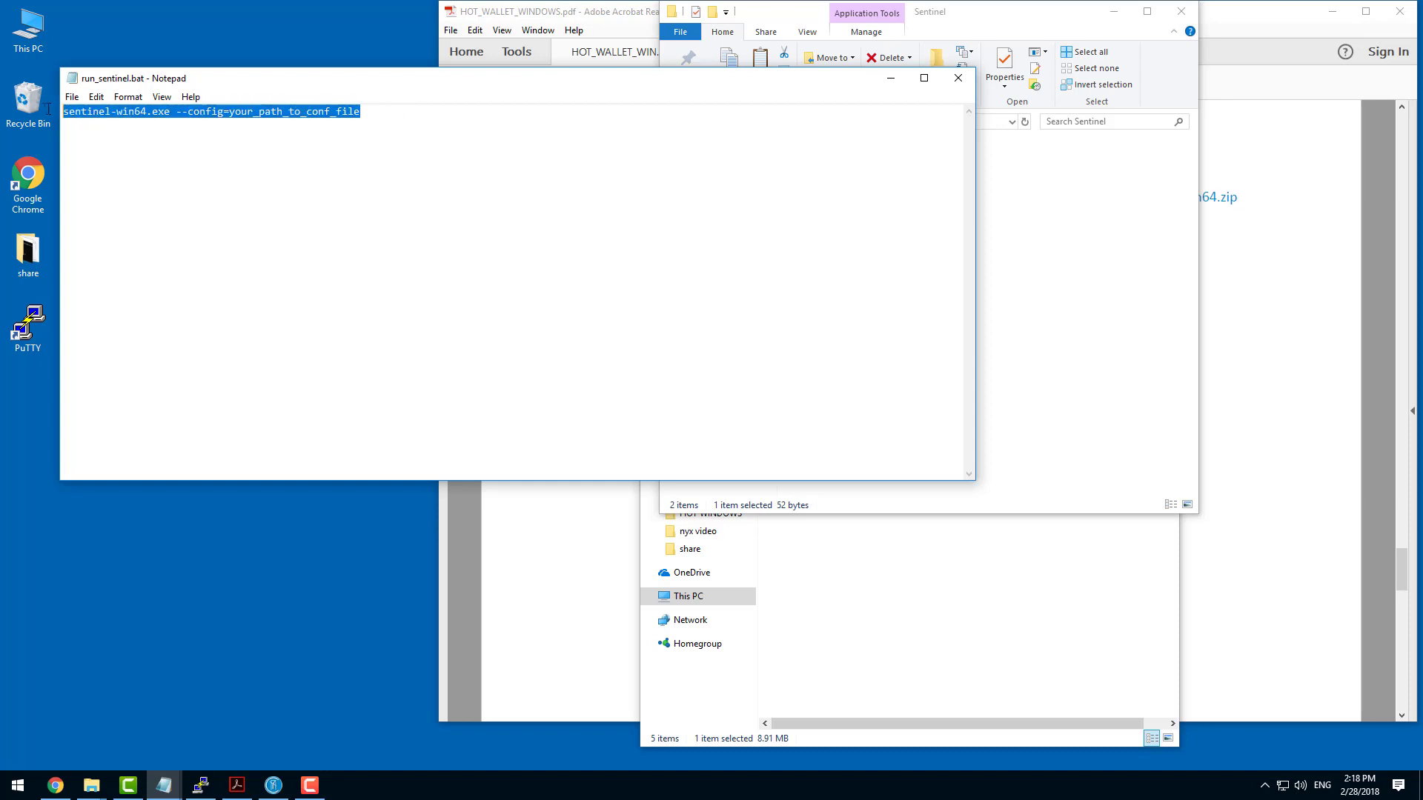
key("Delete")
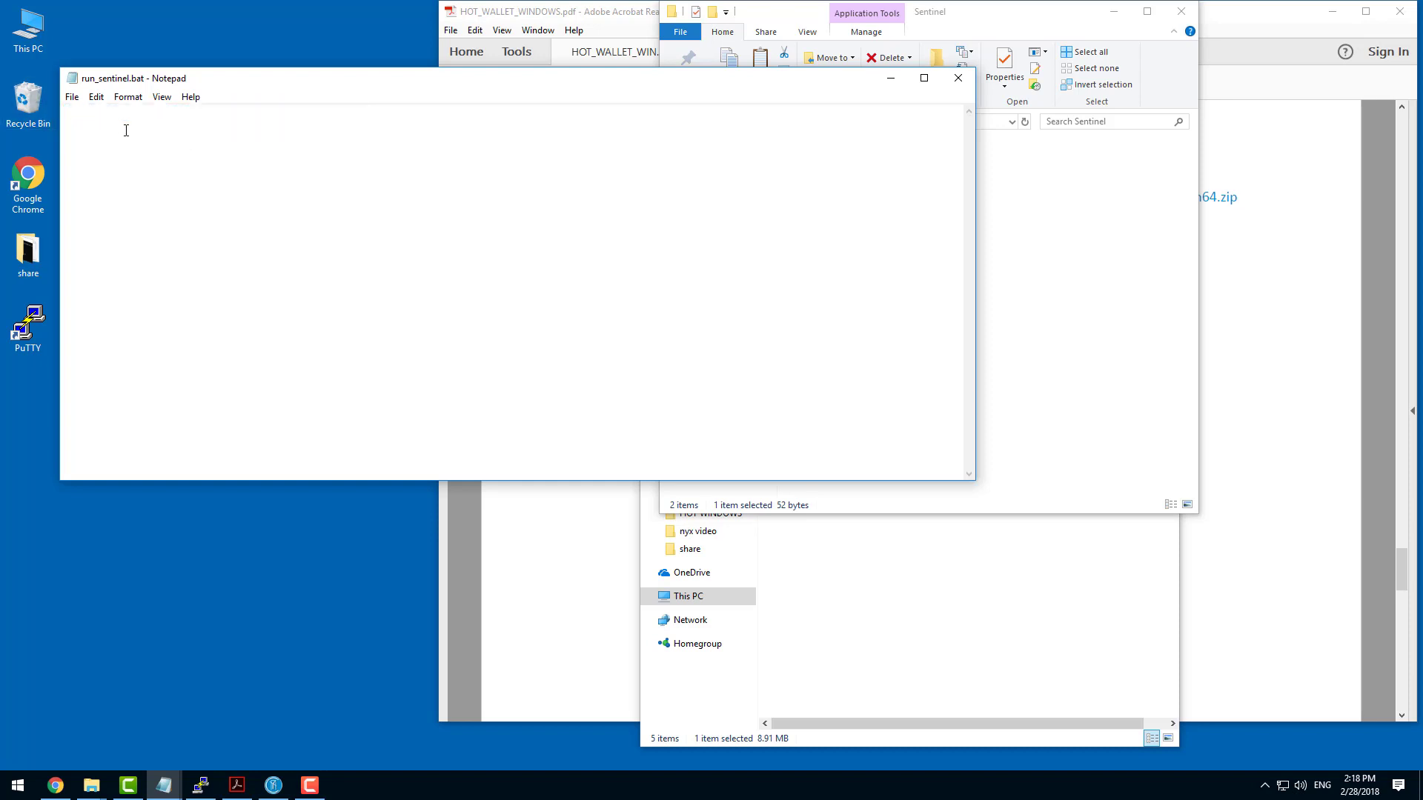
Switch to the HOT_WALLET_WINDOWS.pdf guide and copy the blue command sentinel-win64.exe --config=D:\NYX\DATABASE\nyx.conf from step d.
left_click(984, 567)
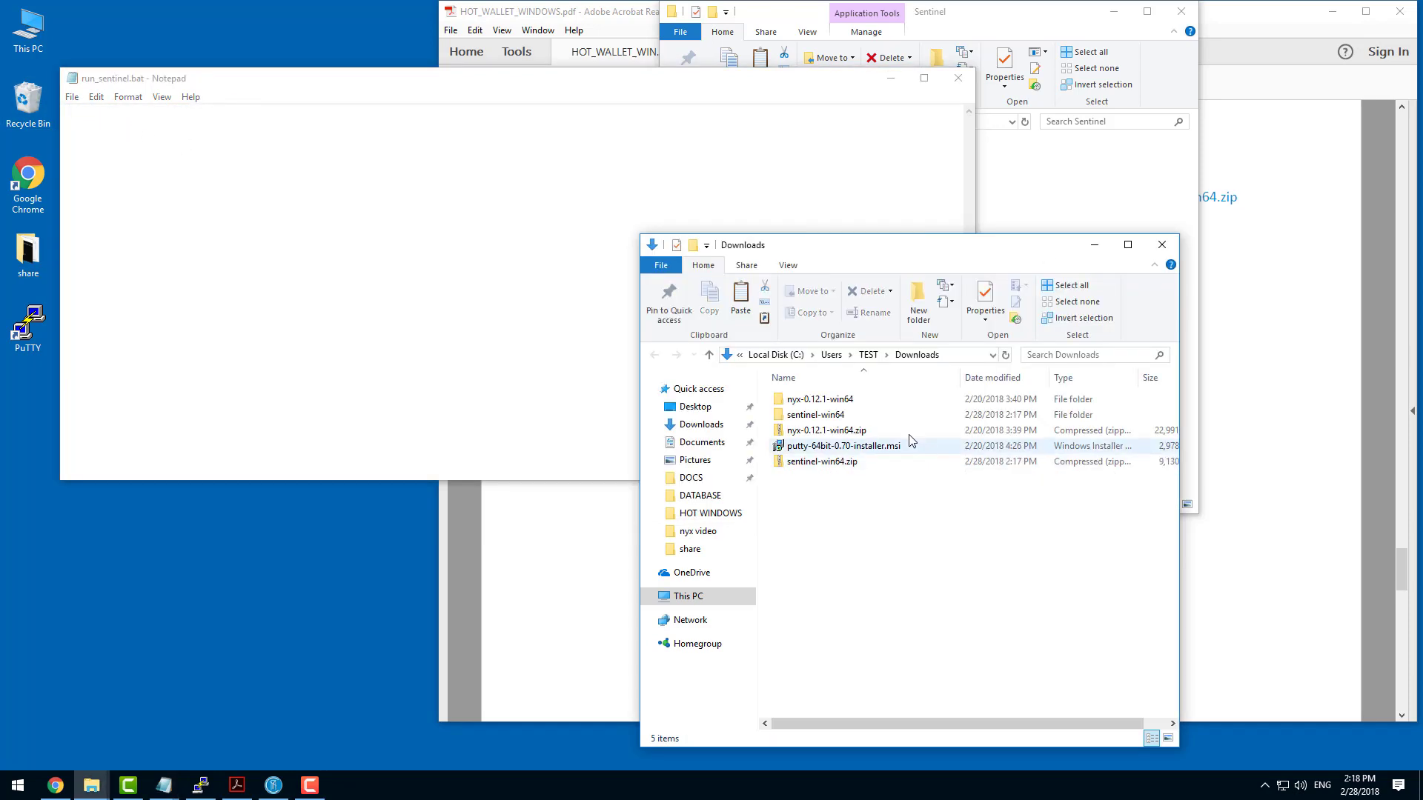
left_click(1300, 207)
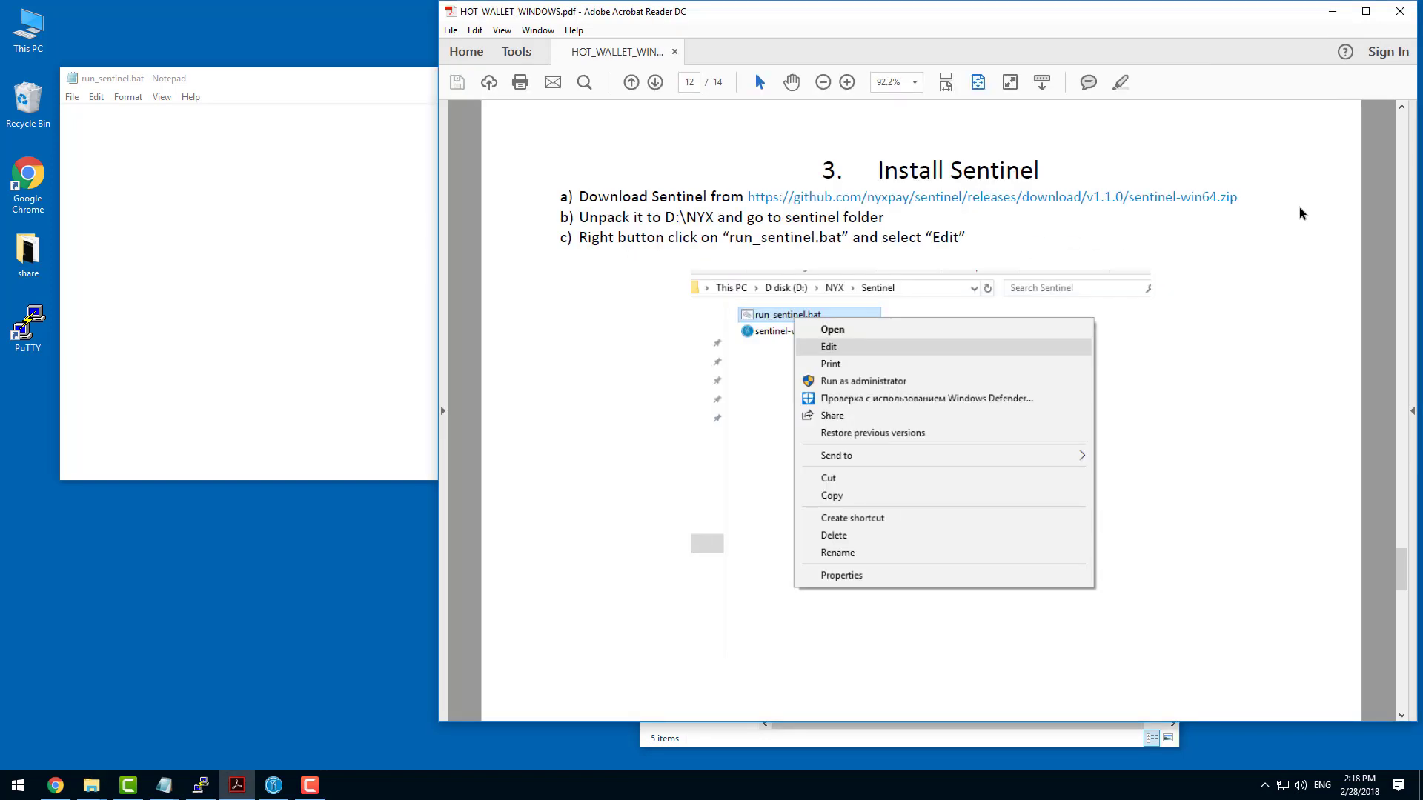
scroll(792, 263, "down", 5)
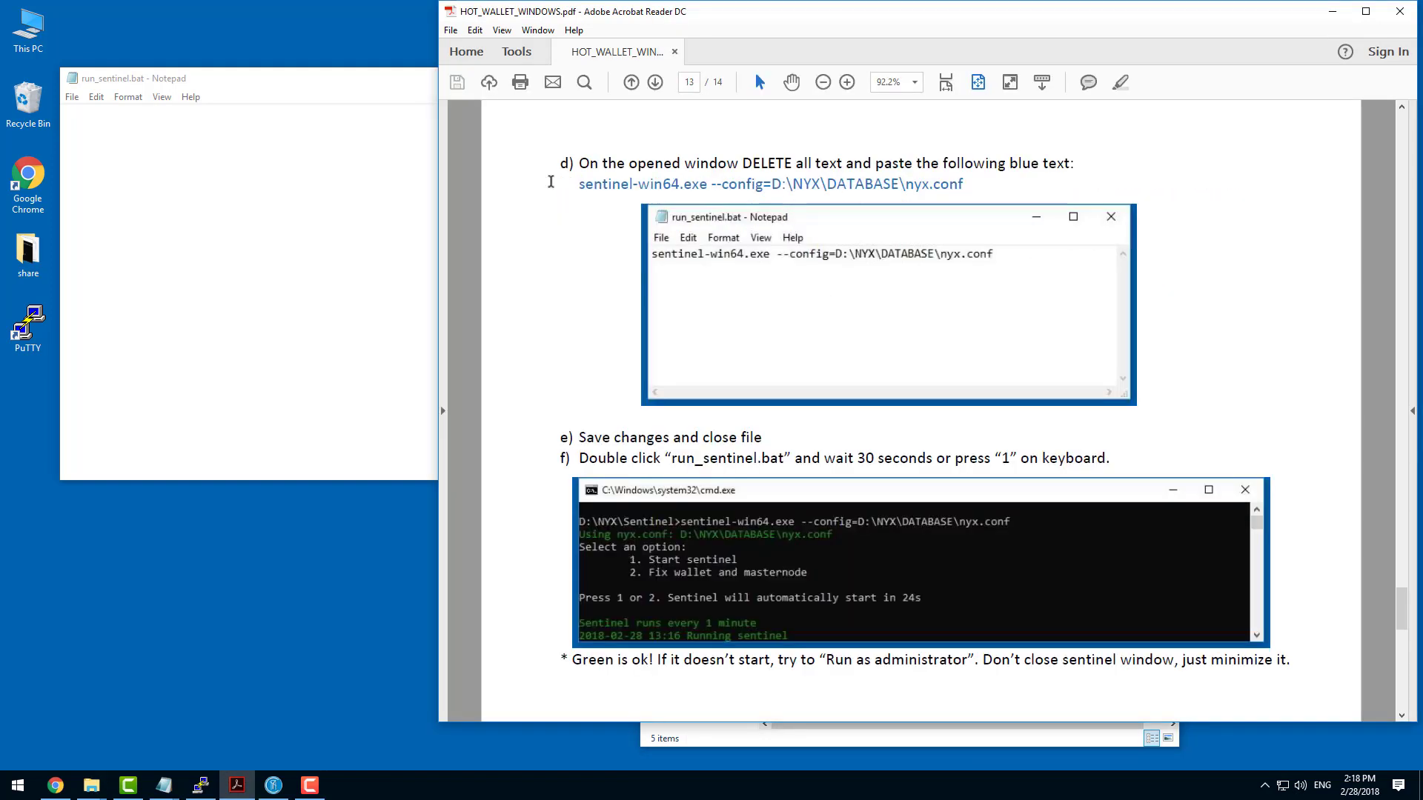
left_click_drag(579, 184, 945, 197)
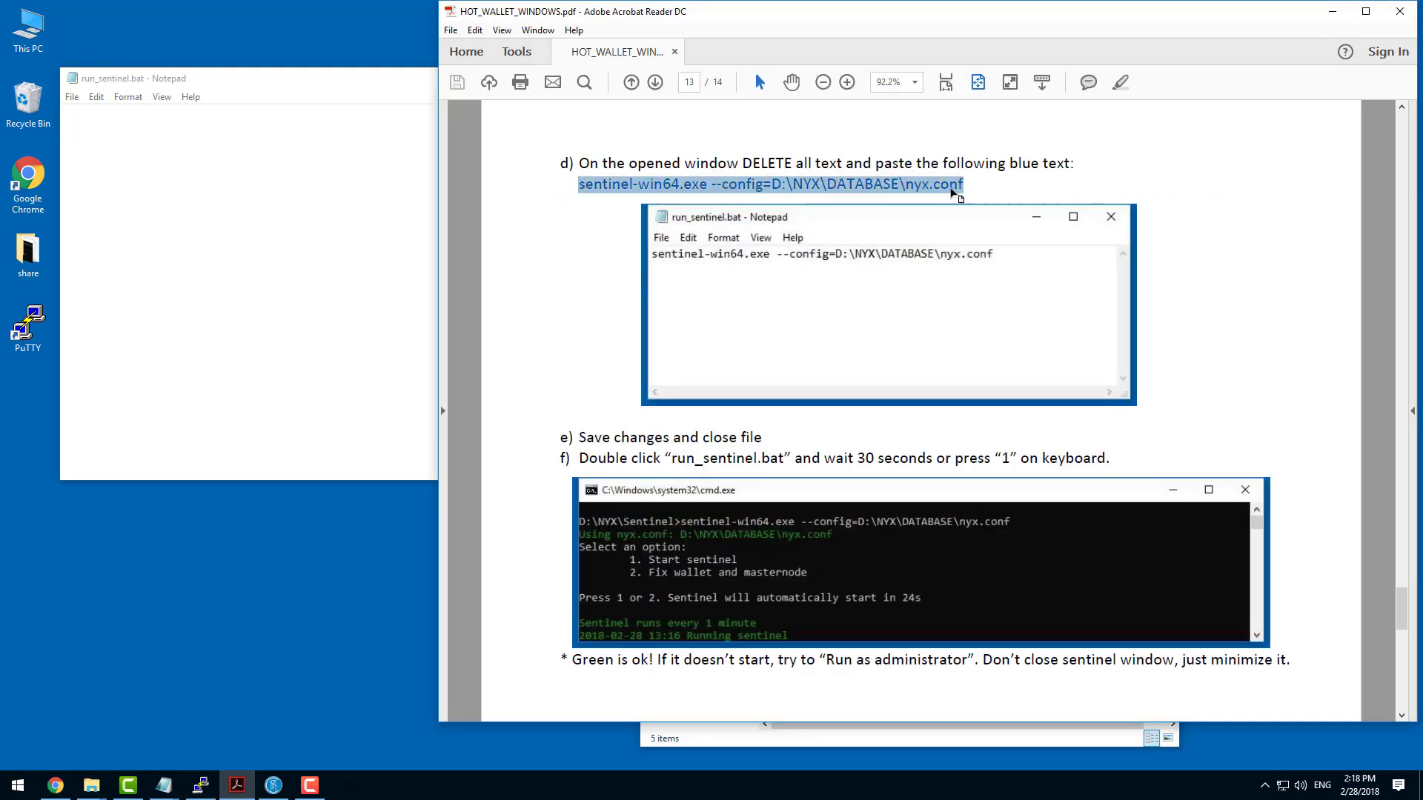
right_click(941, 187)
left_click(964, 198)
Paste the copied command into the empty run_sentinel.bat, save the file and close it.
right_click(222, 134)
left_click(282, 201)
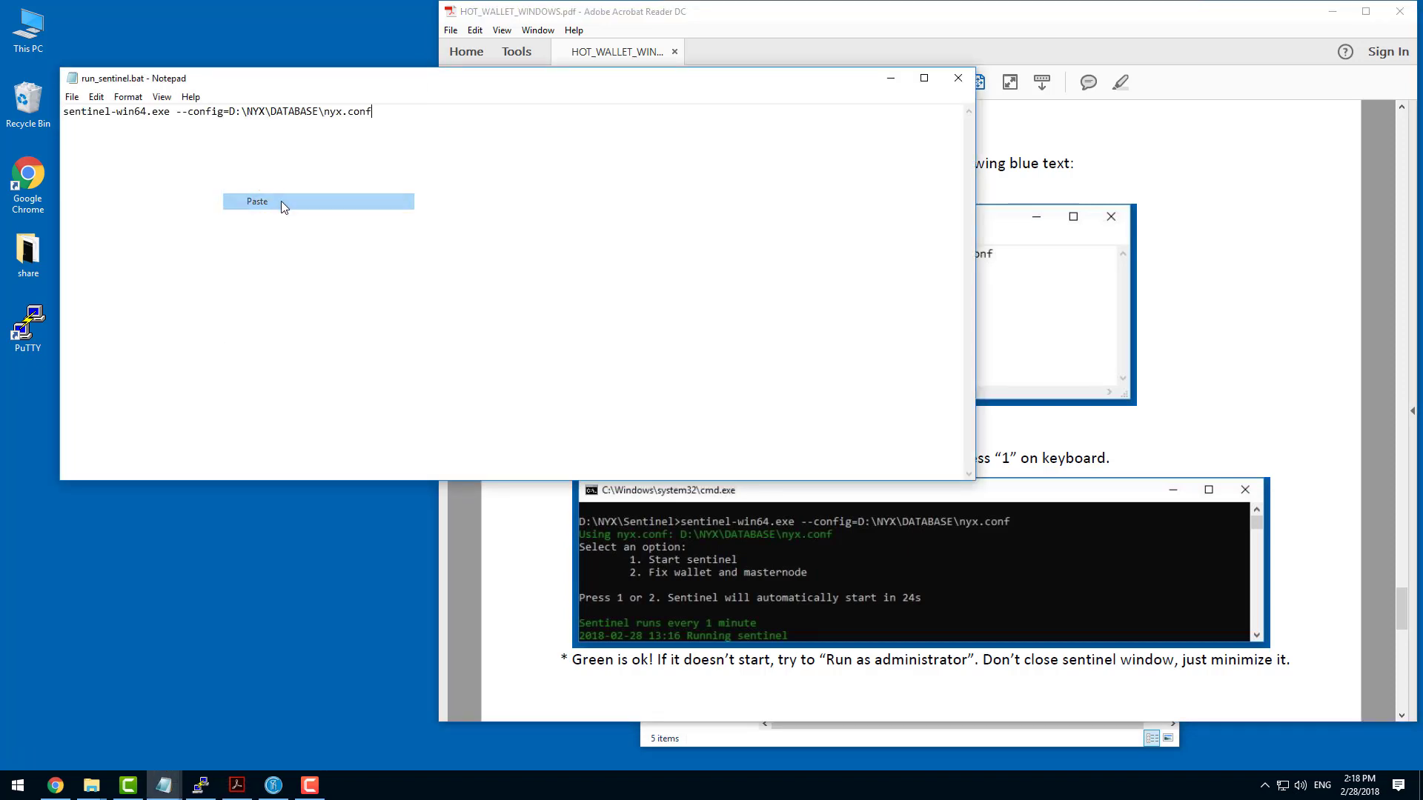
left_click(72, 97)
left_click(102, 152)
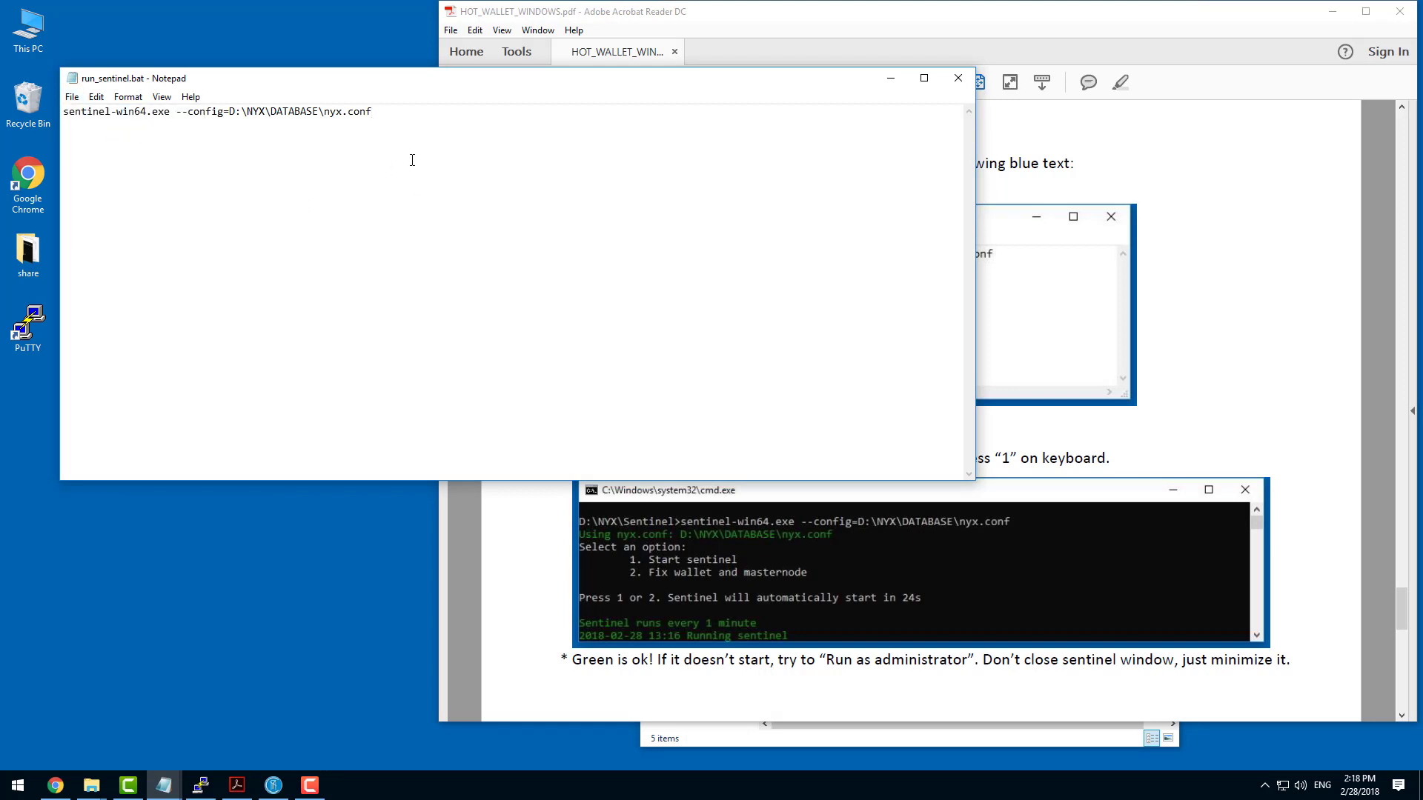
left_click(959, 79)
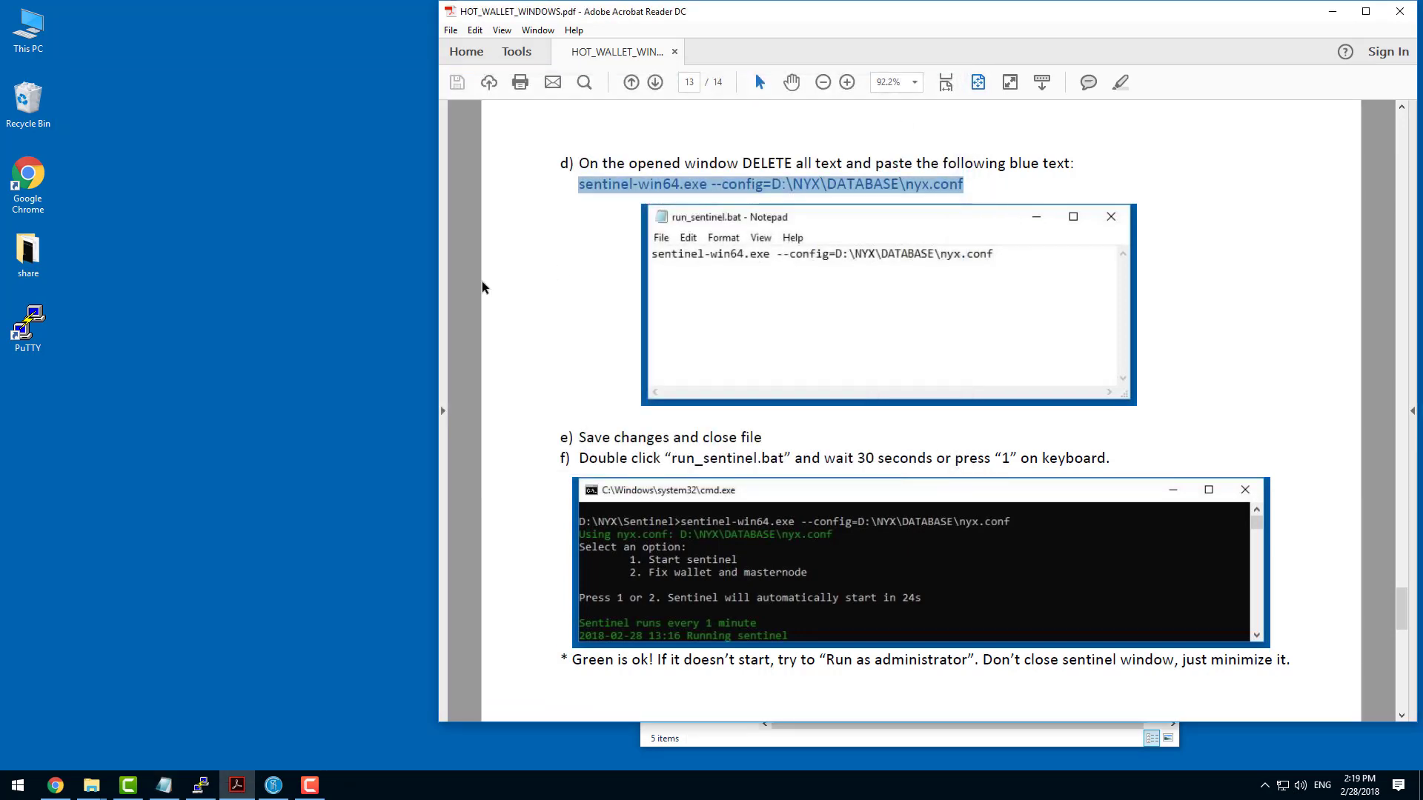
Switch to the D:\NYX\Sentinel folder window and move it clear of the PDF guide's instructions.
left_click(93, 785)
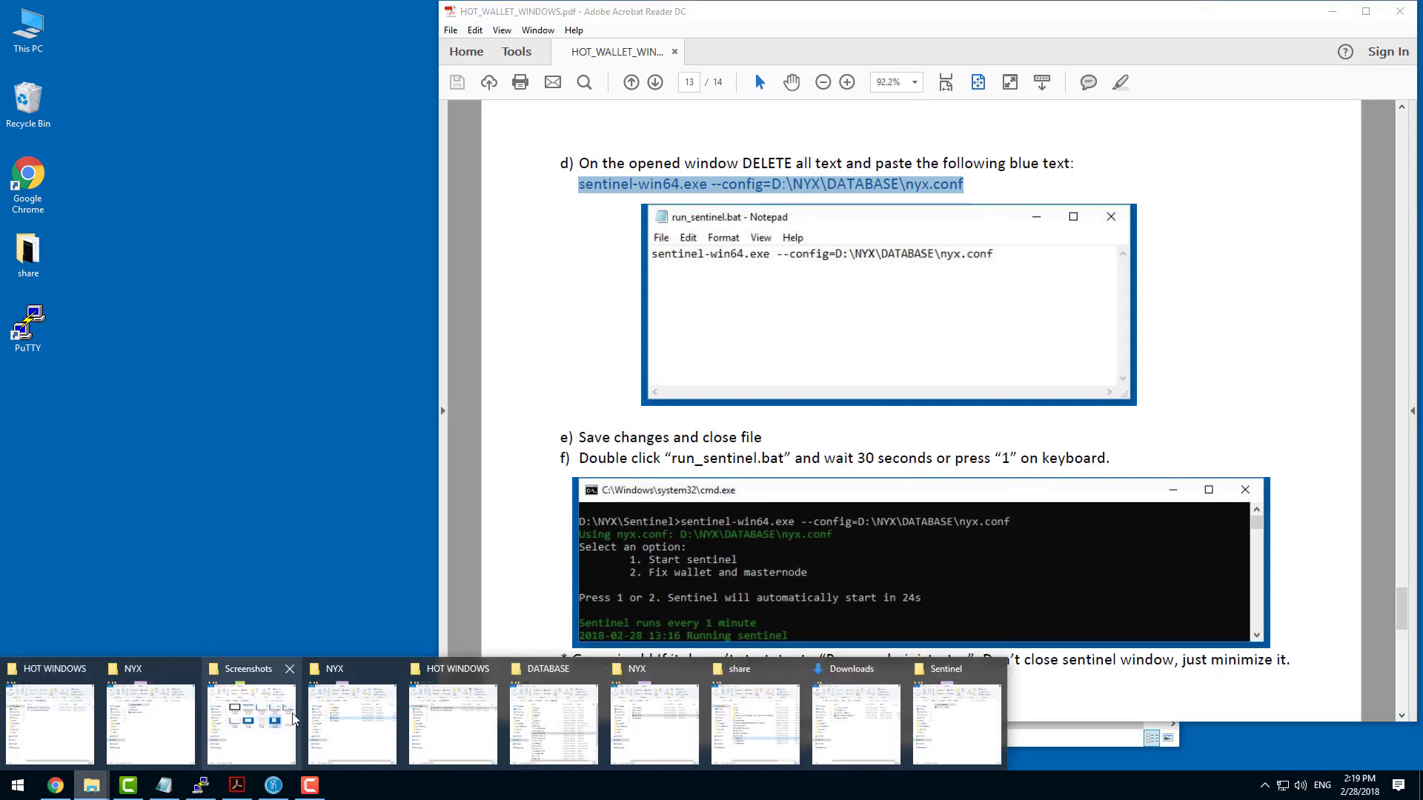
left_click(943, 727)
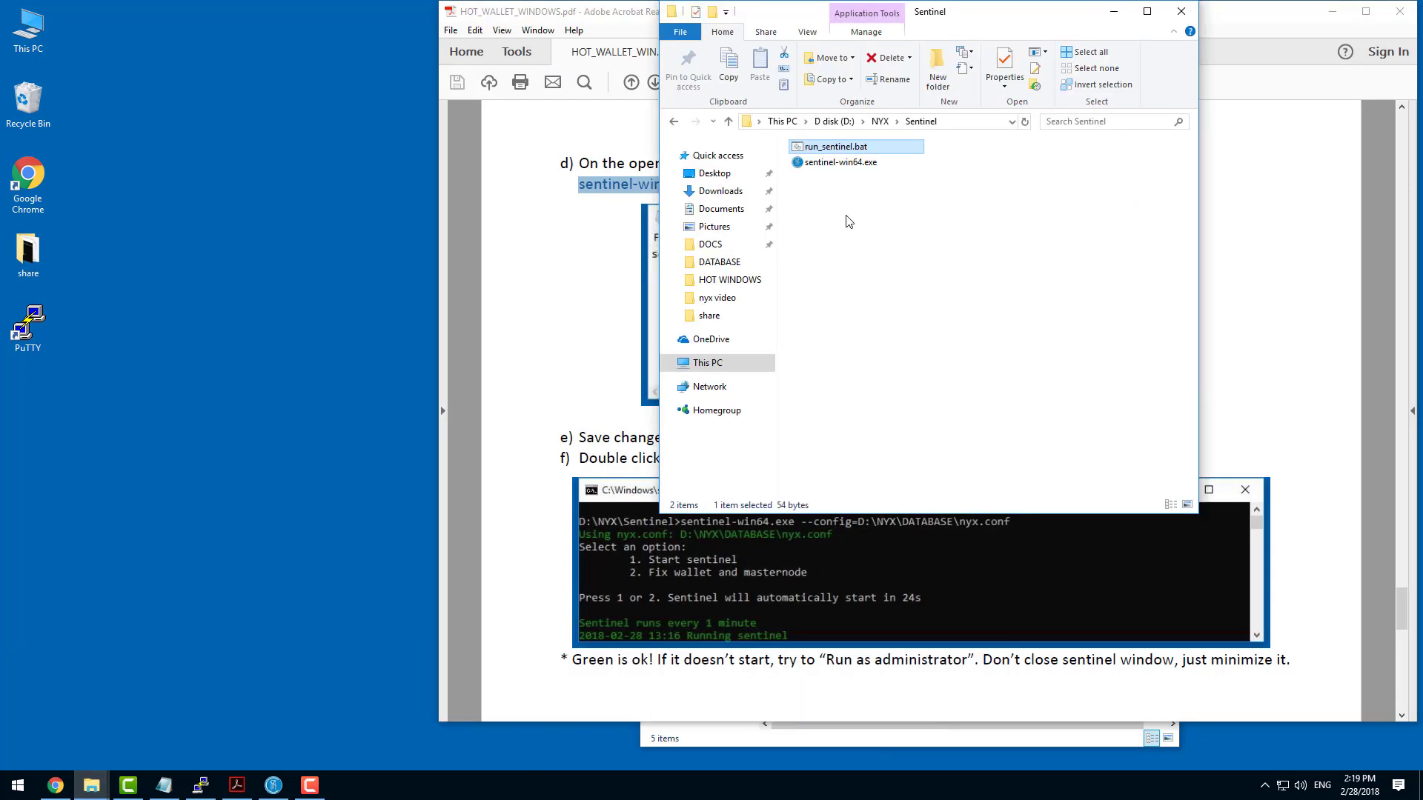
left_click_drag(978, 13, 421, 26)
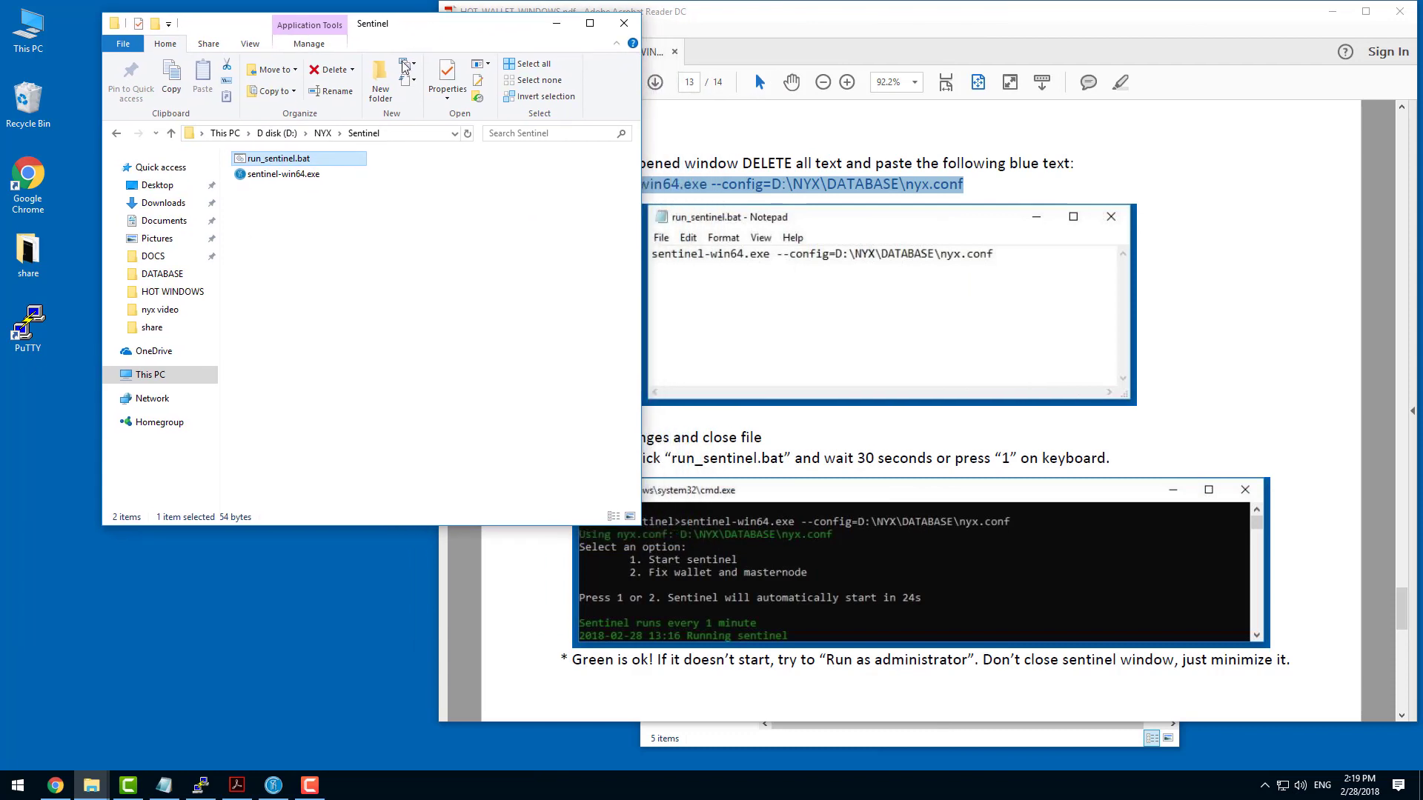
Try to run run_sentinel.bat as administrator.
right_click(274, 161)
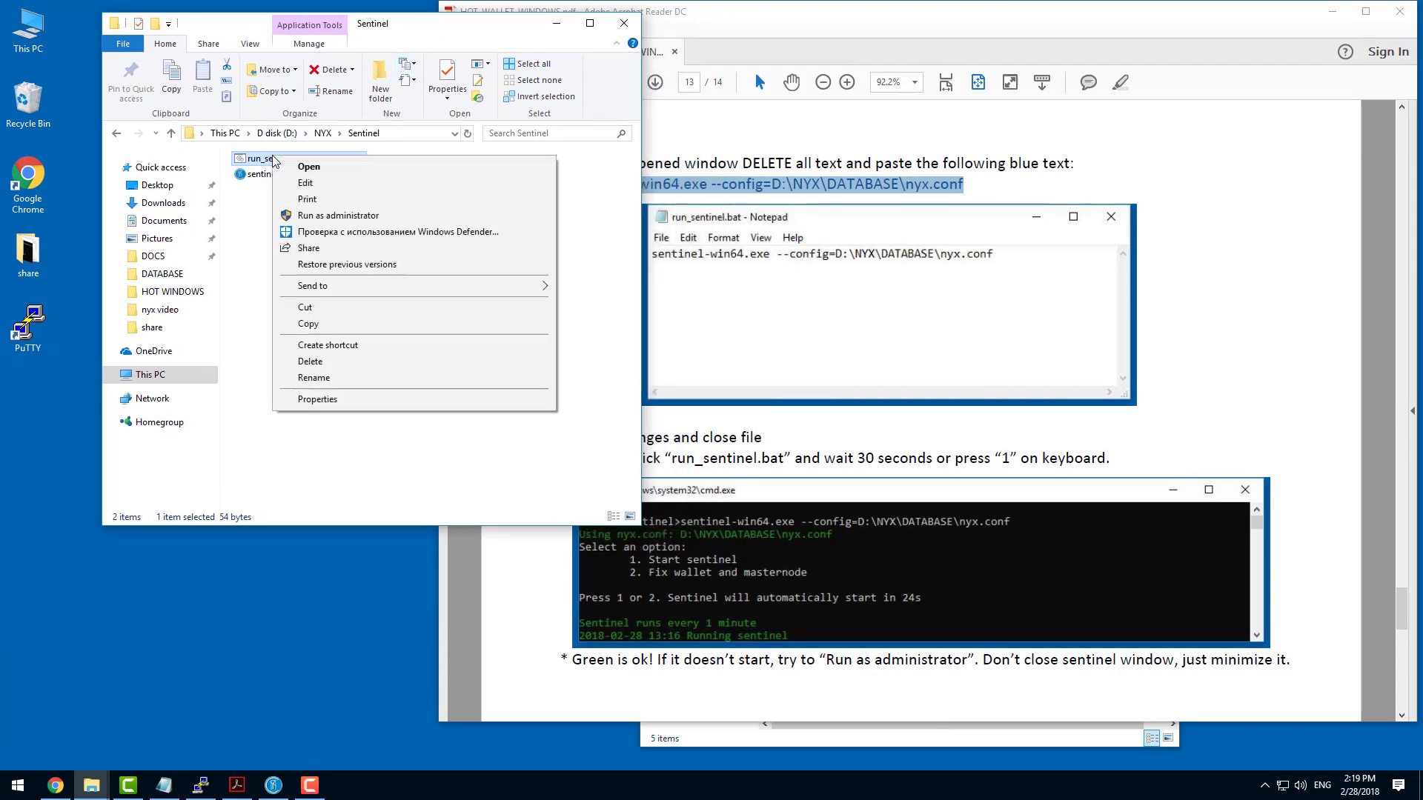
left_click(336, 216)
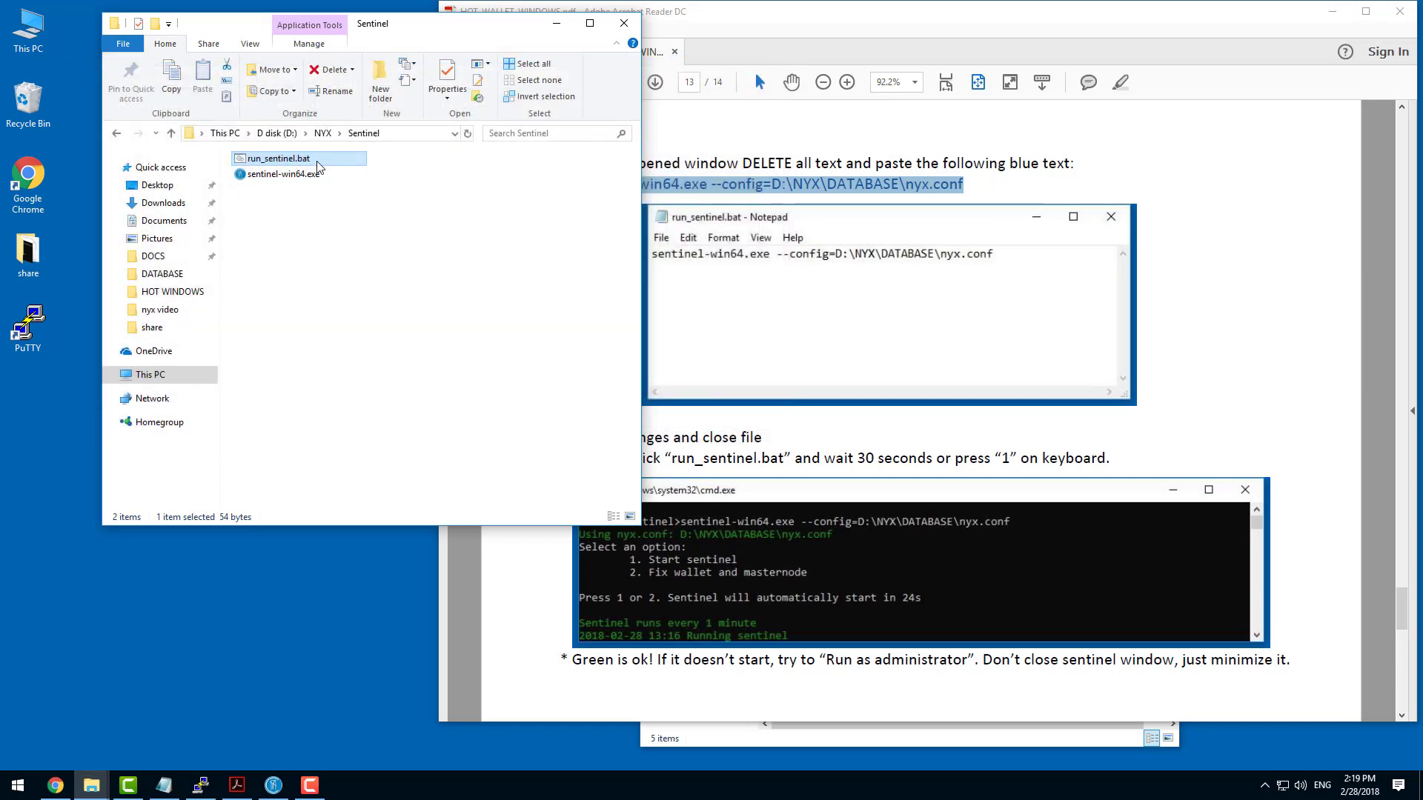
right_click(298, 160)
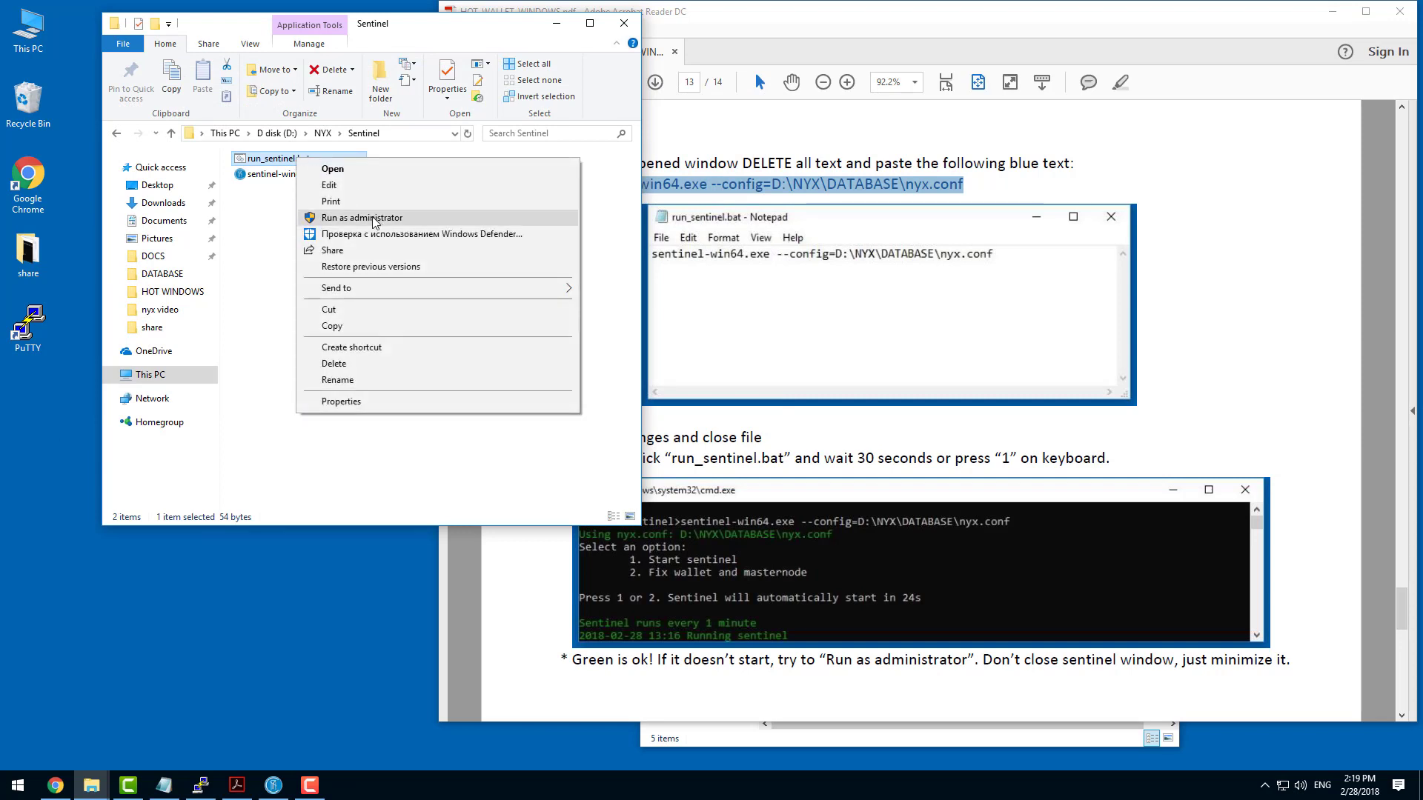
left_click(372, 219)
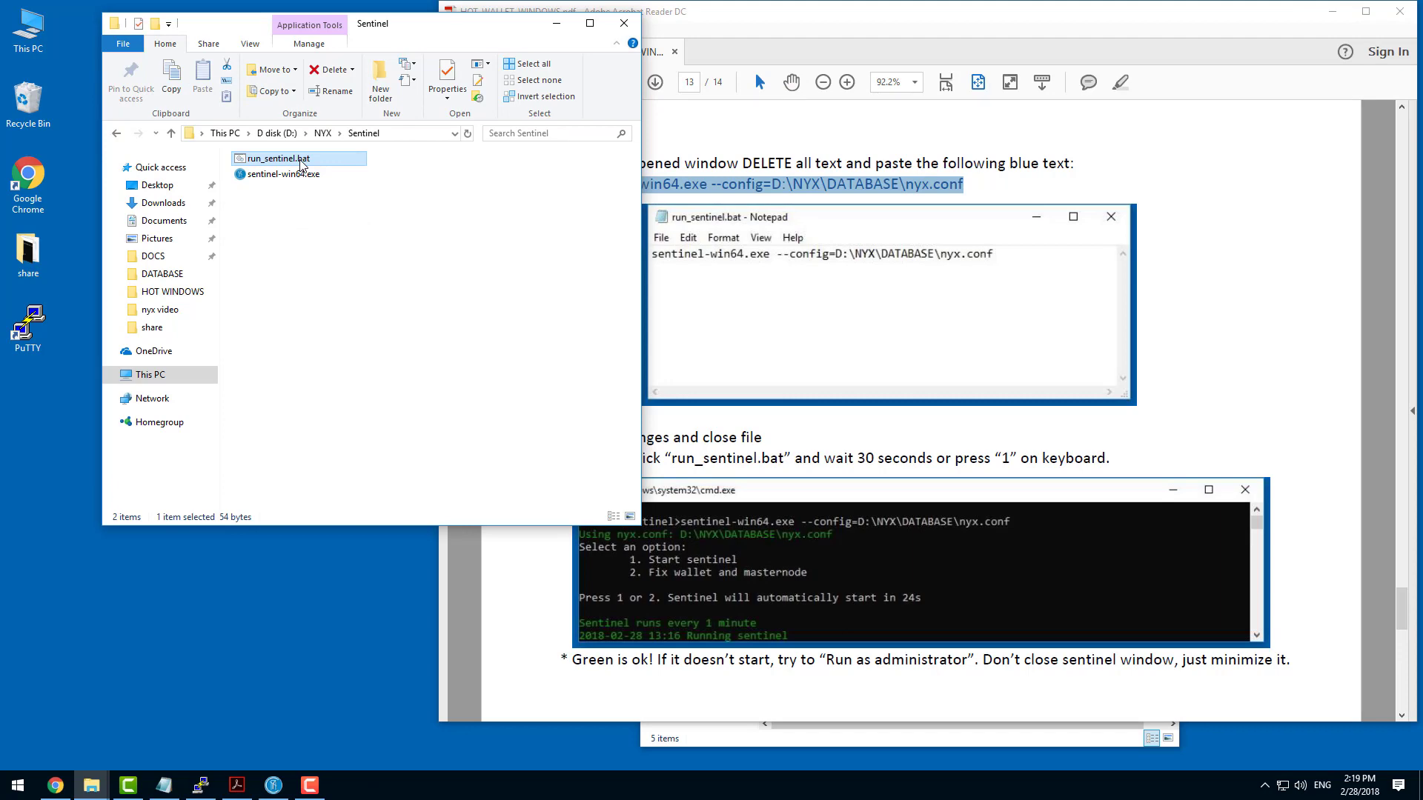
Open run_sentinel.bat normally, choose option 1 to start Sentinel, and minimize its console and the Sentinel folder window.
right_click(301, 164)
left_click(326, 169)
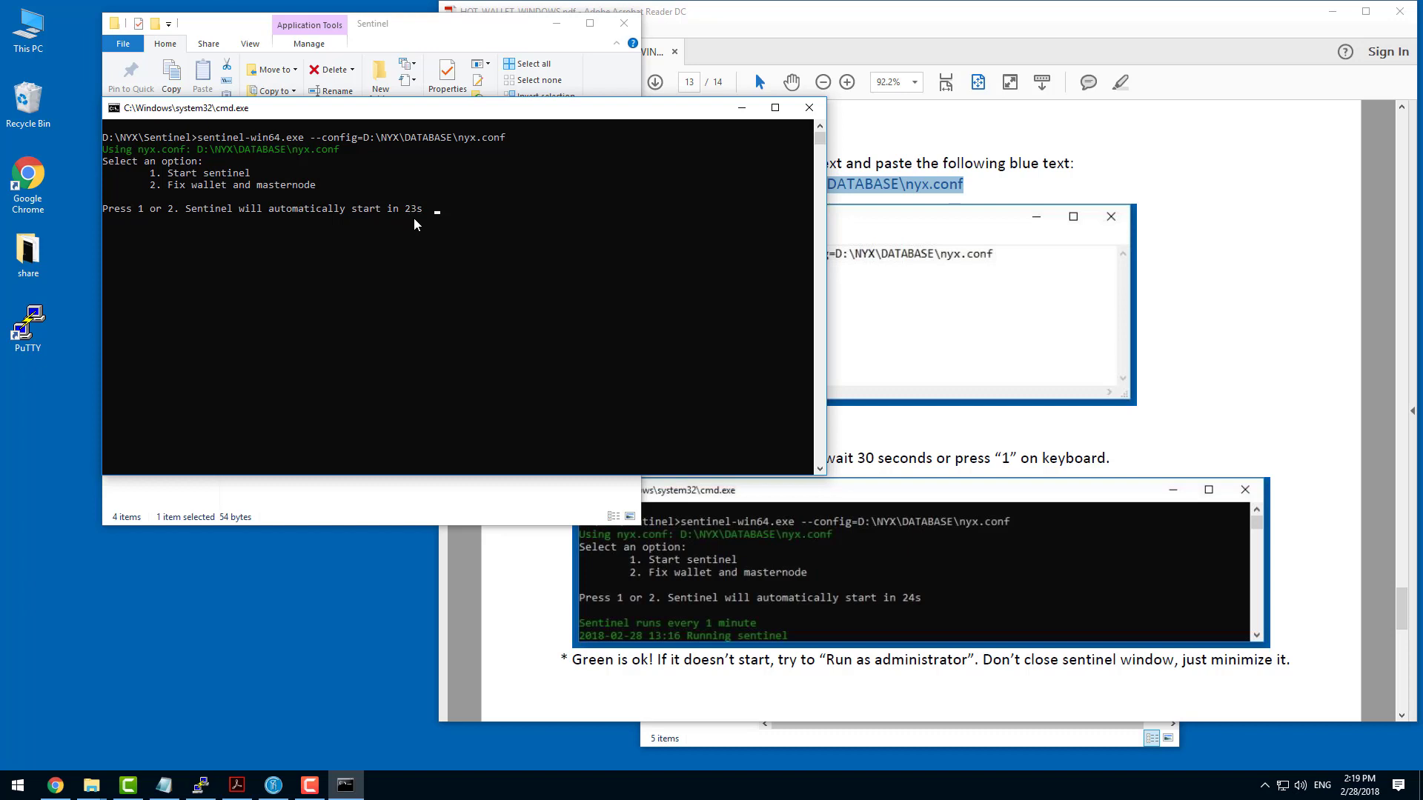
key("1")
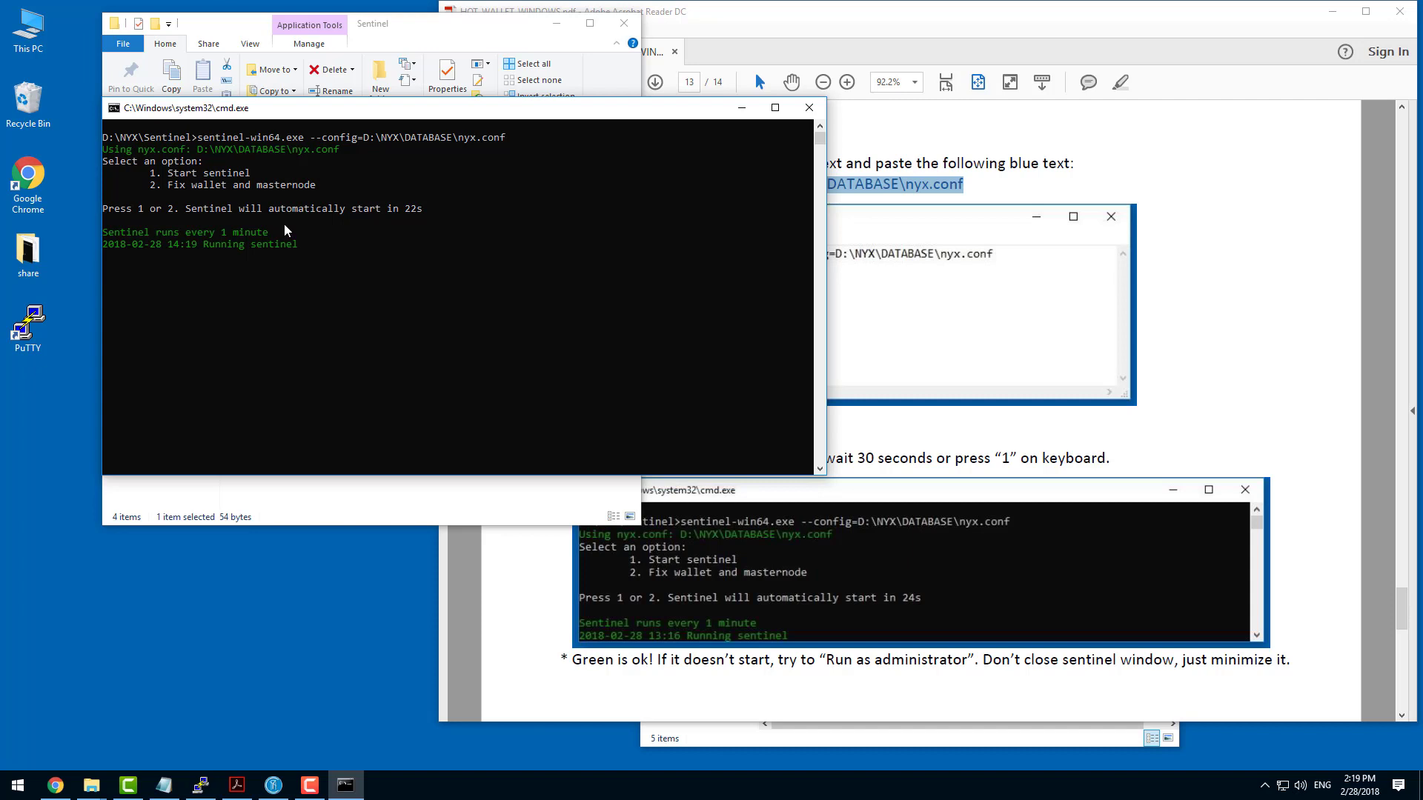
left_click(742, 111)
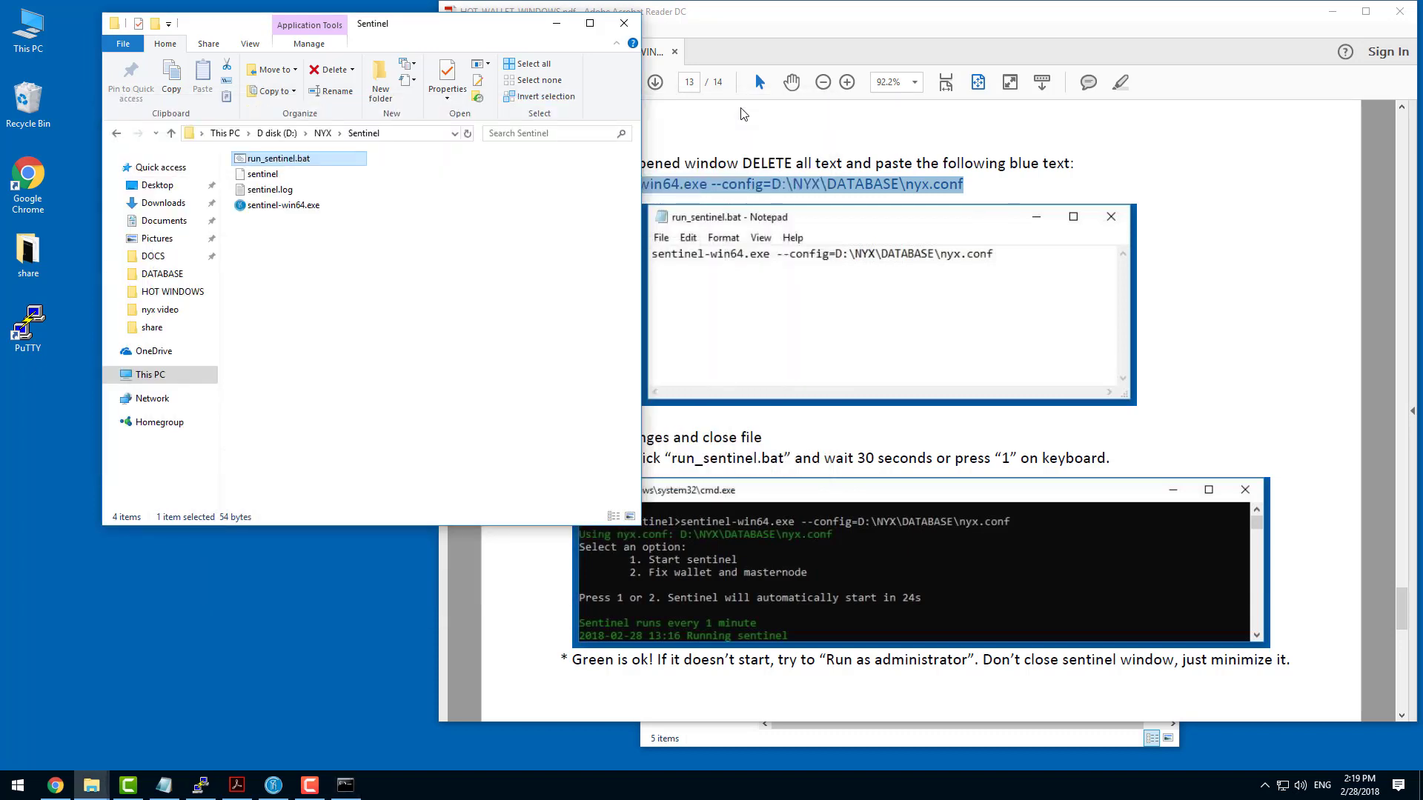
left_click(557, 23)
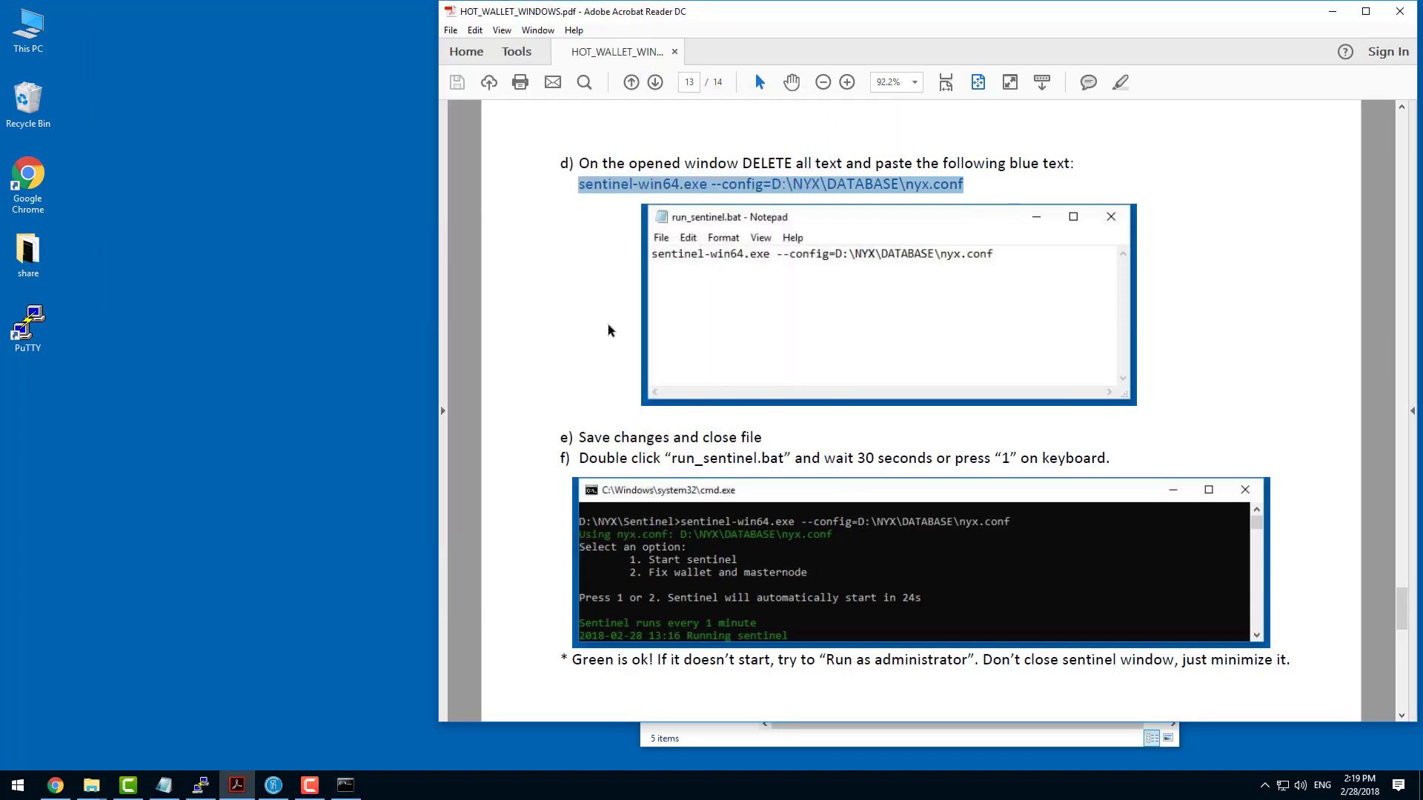